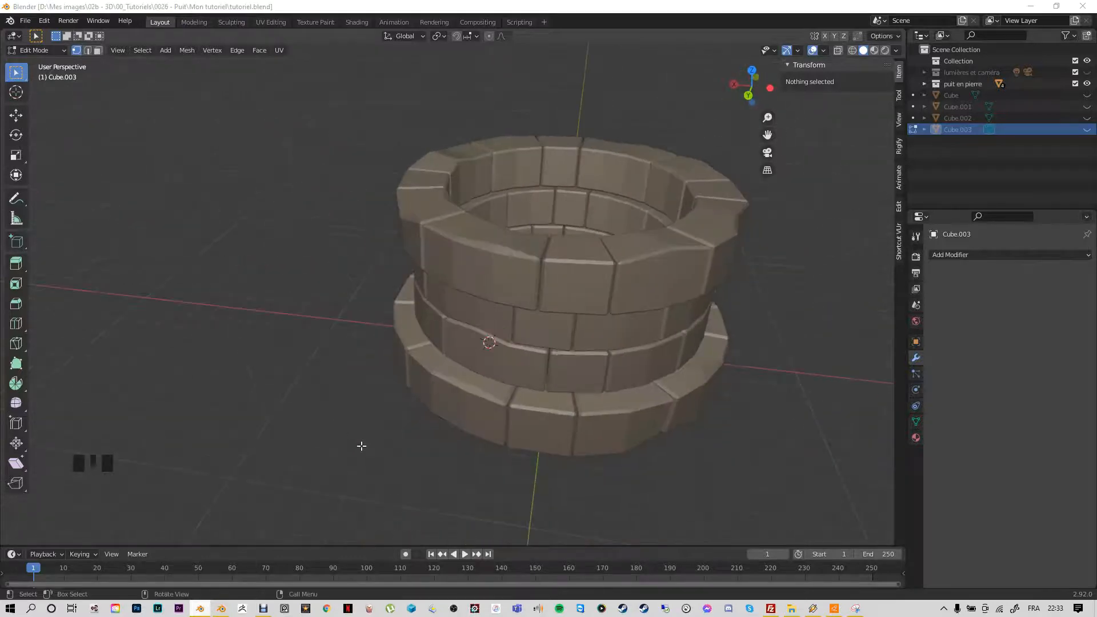
Switch to the finished well file and examine its wooden posts, braces and ridge beam from several sides
{"action": "left_click", "coordinate": [225, 614]}
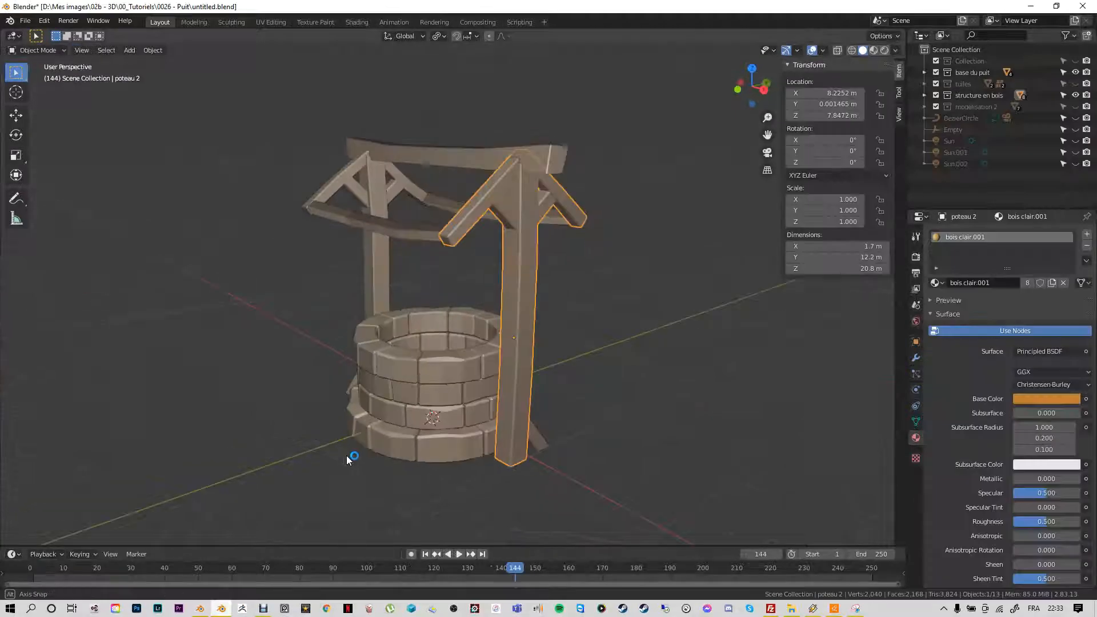
{"action": "middle_click_drag", "start_coordinate": [350, 455], "coordinate": [503, 318]}
{"action": "left_click", "coordinate": [502, 334]}
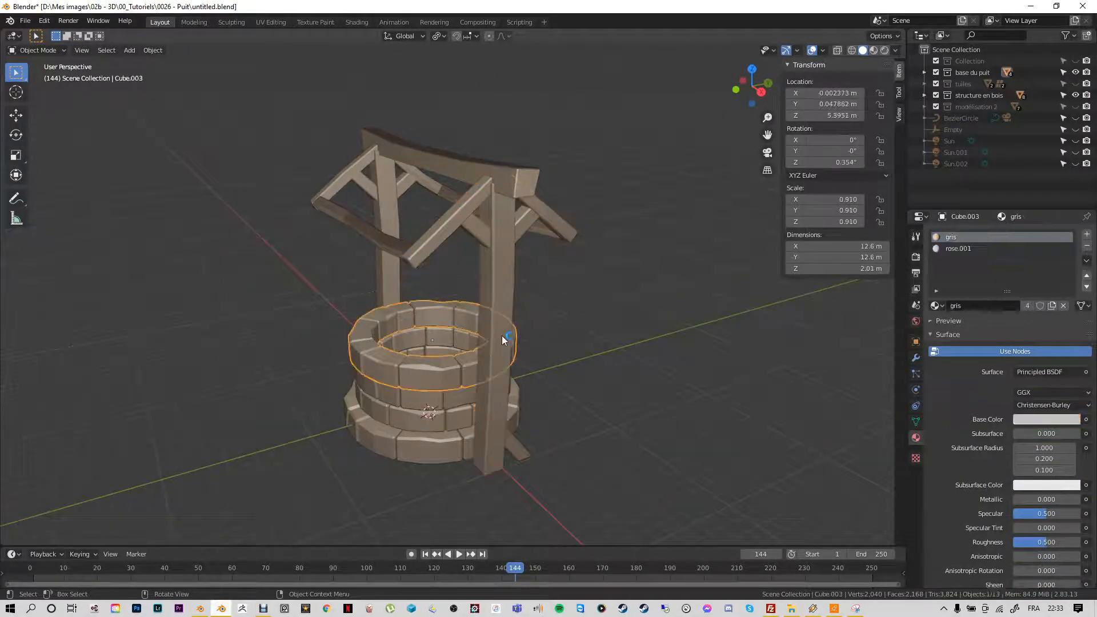
{"action": "left_click", "coordinate": [505, 262]}
{"action": "middle_click_drag", "start_coordinate": [613, 375], "coordinate": [582, 362]}
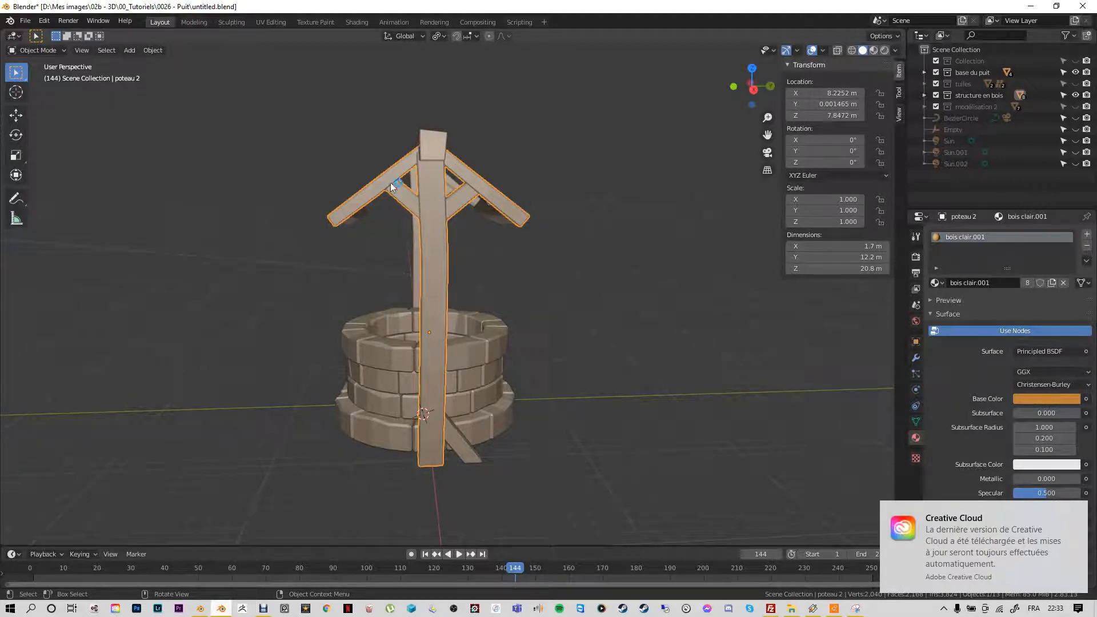
{"action": "middle_click_drag", "start_coordinate": [498, 449], "coordinate": [536, 399]}
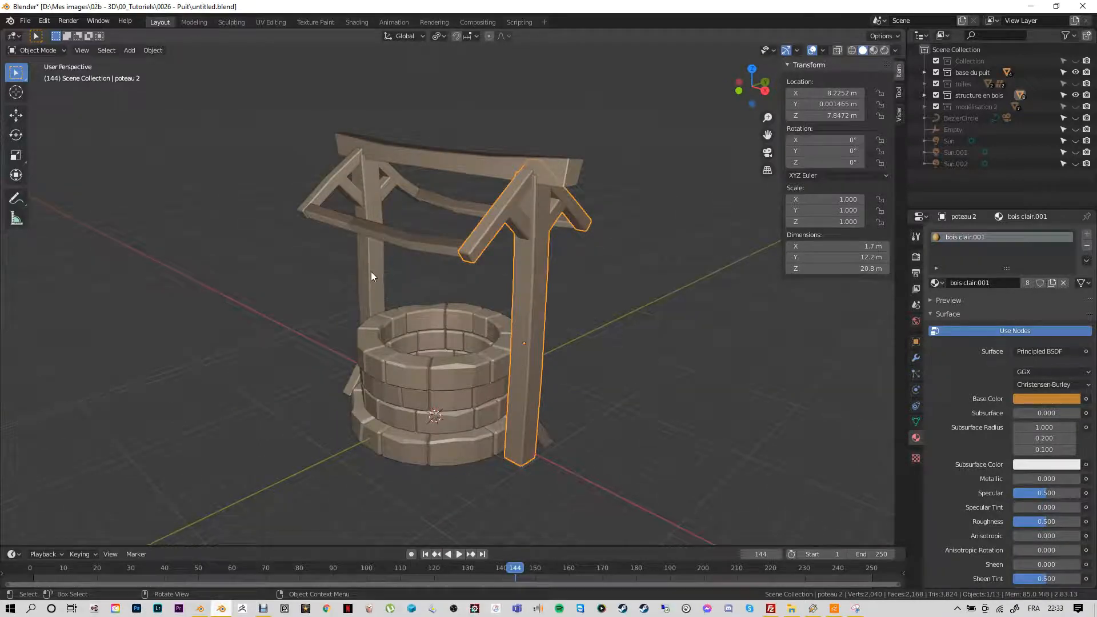
{"action": "left_click", "coordinate": [455, 165]}
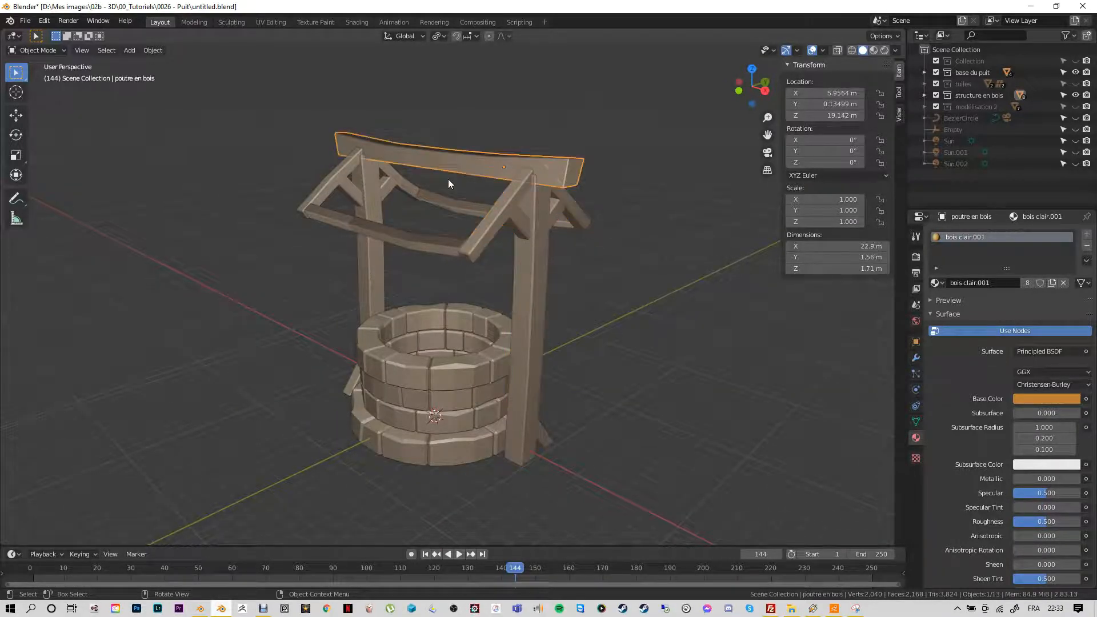
{"action": "middle_click_drag", "start_coordinate": [517, 267], "coordinate": [341, 152]}
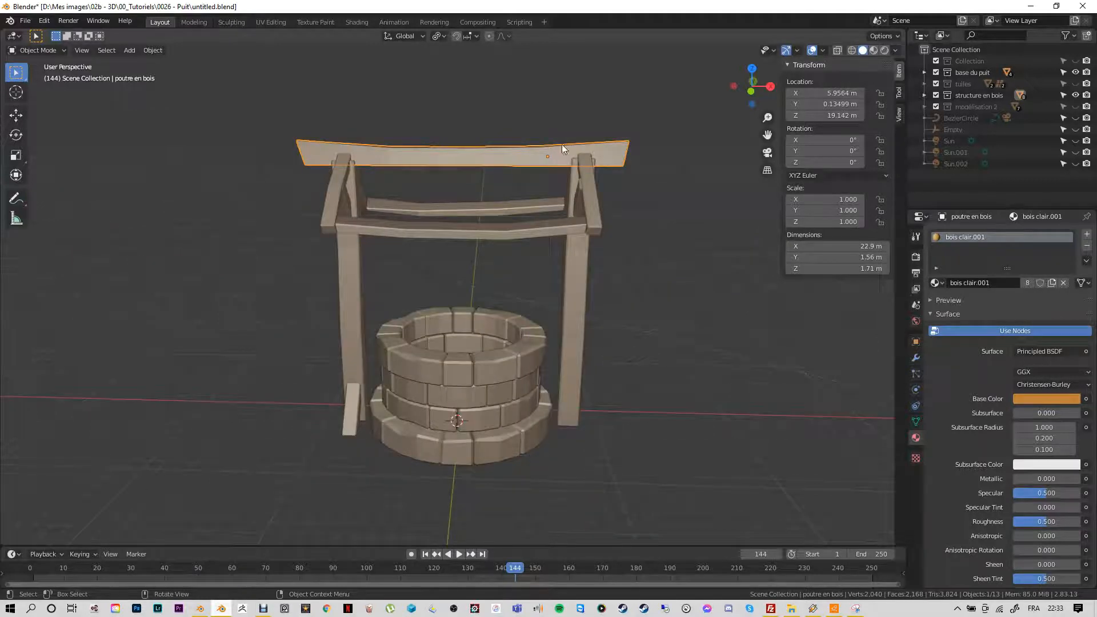
{"action": "middle_click_drag", "start_coordinate": [650, 286], "coordinate": [581, 287]}
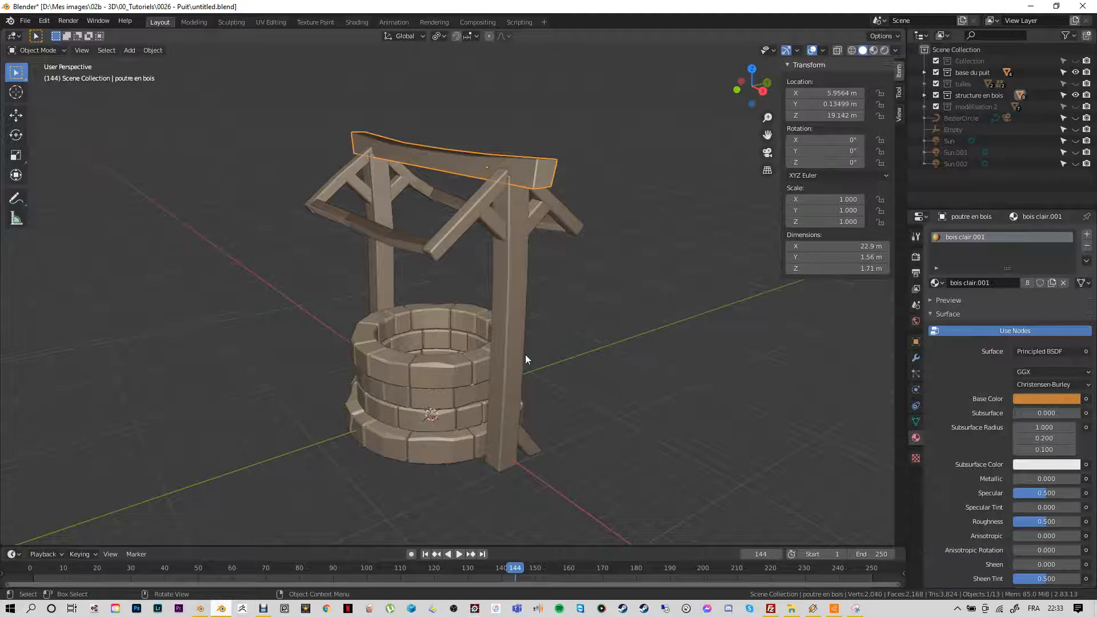
{"action": "left_click", "coordinate": [510, 359]}
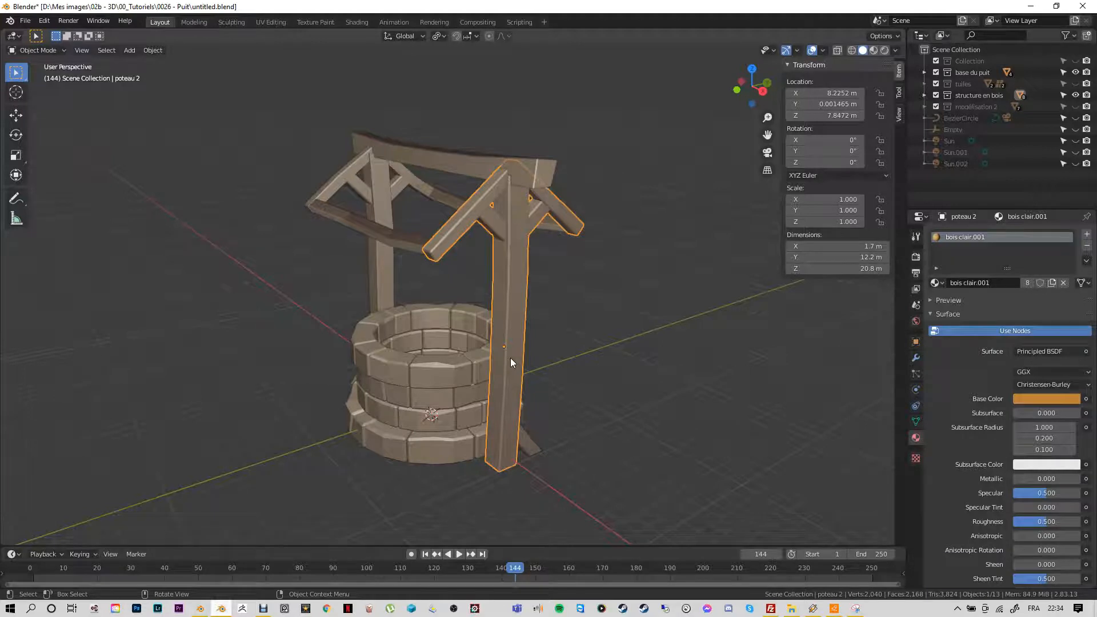
{"action": "middle_click_drag", "start_coordinate": [584, 361], "coordinate": [434, 261]}
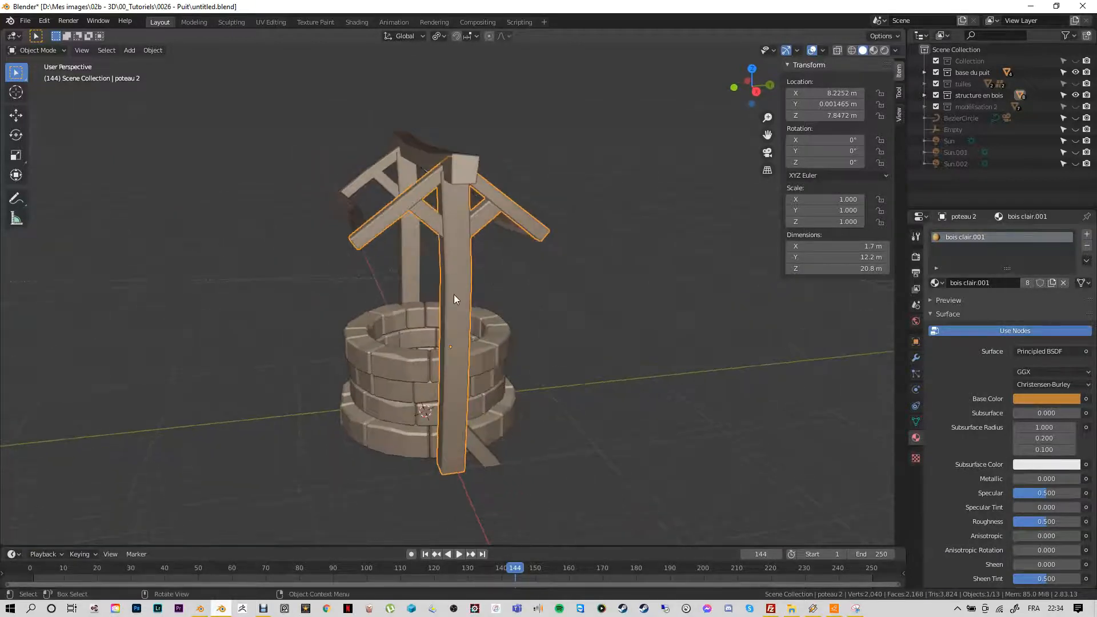
Examine the front post's mesh in Edit Mode, checking its two horizontal edge loops and its separate linked roof brace
{"action": "key", "text": "Tab"}
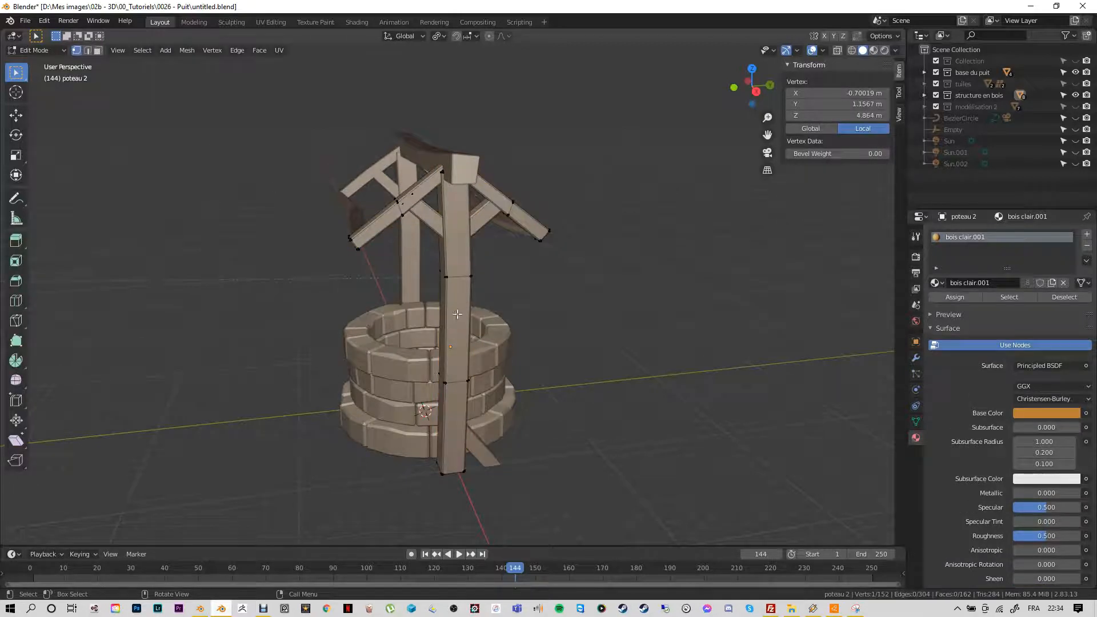
{"action": "middle_click_drag", "start_coordinate": [458, 312], "coordinate": [483, 321]}
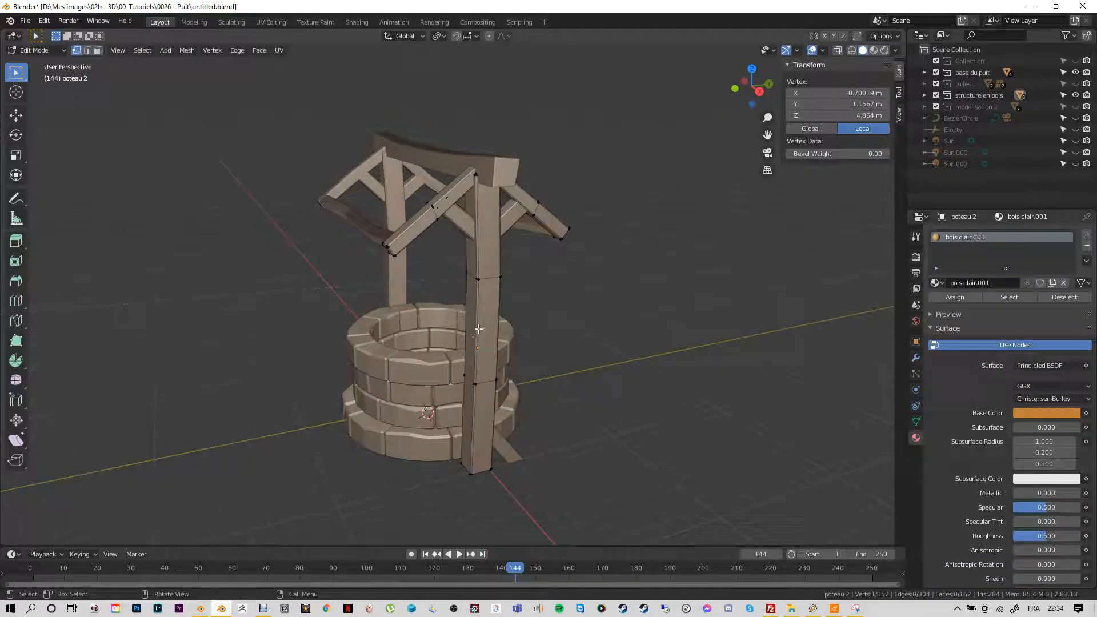
{"action": "key", "text": "alt+a"}
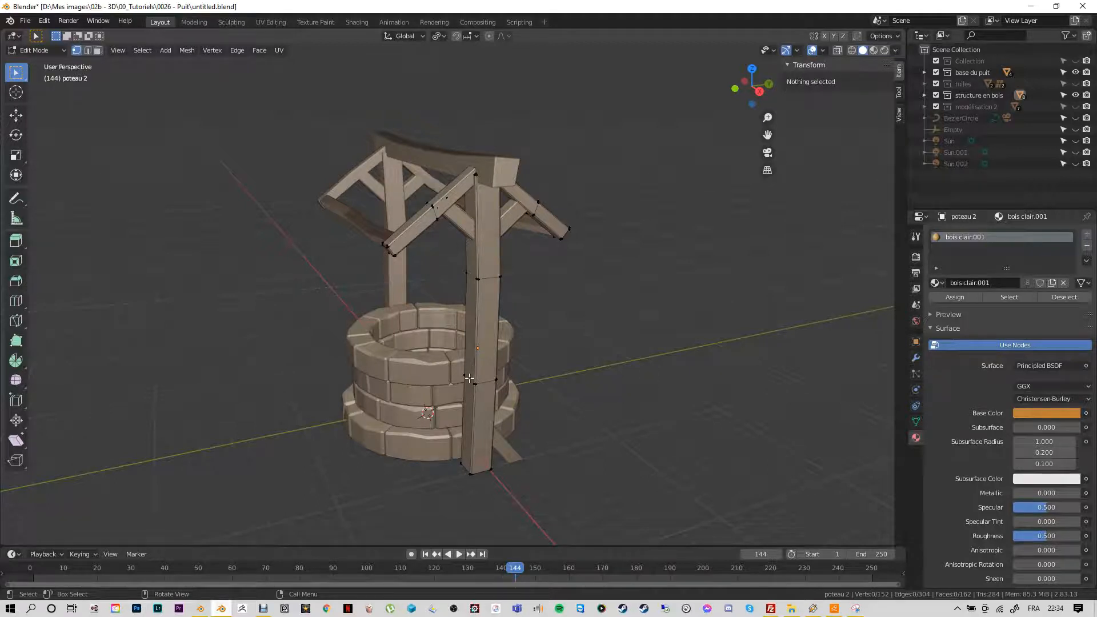
{"action": "middle_click_drag", "start_coordinate": [487, 367], "coordinate": [430, 379]}
{"action": "left_click", "coordinate": [430, 379], "text": "alt"}
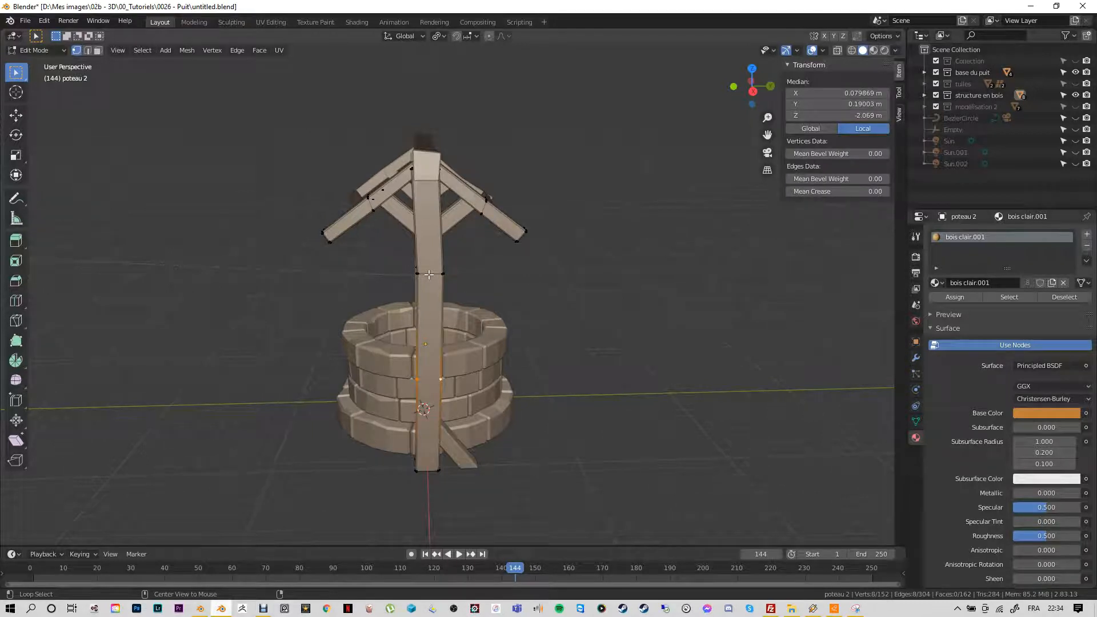
{"action": "left_click", "coordinate": [431, 257], "text": "alt"}
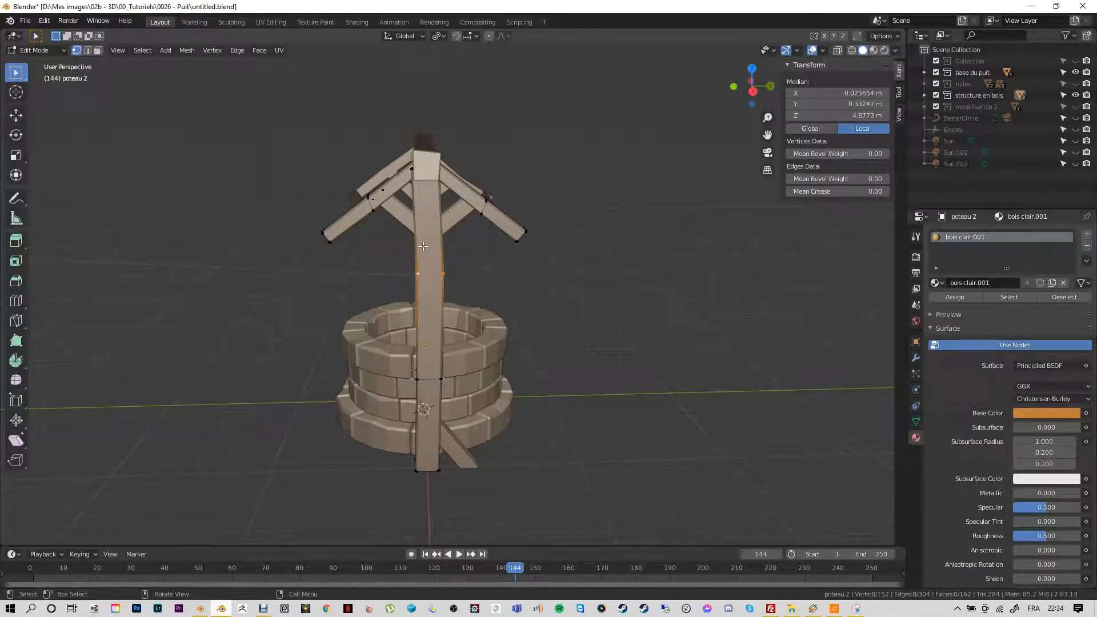
{"action": "middle_click_drag", "start_coordinate": [425, 244], "coordinate": [452, 284]}
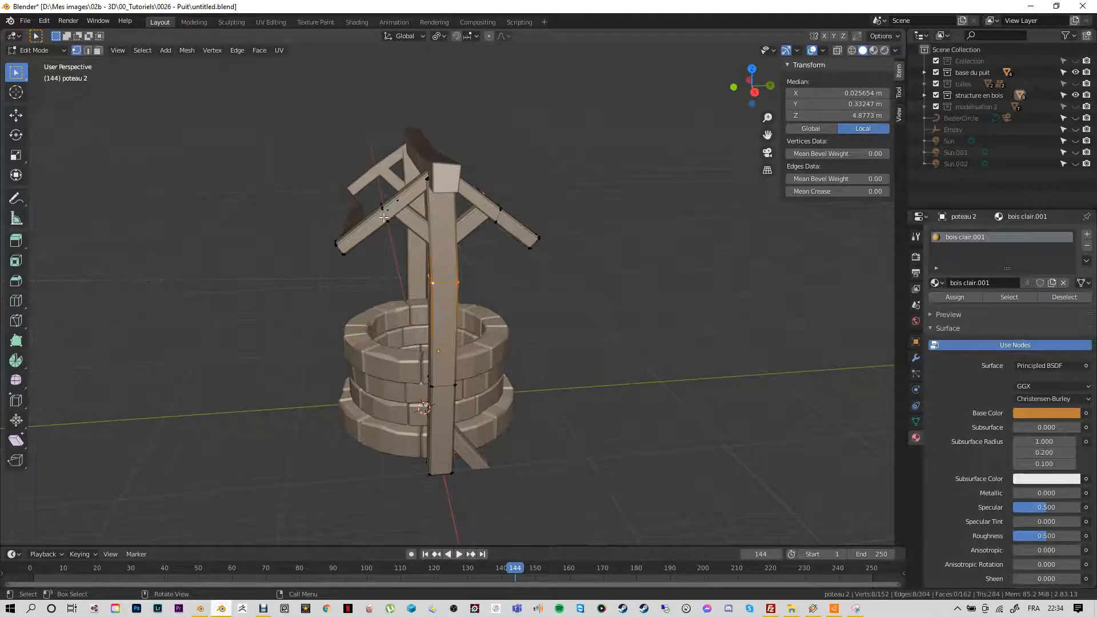
{"action": "key", "text": "l"}
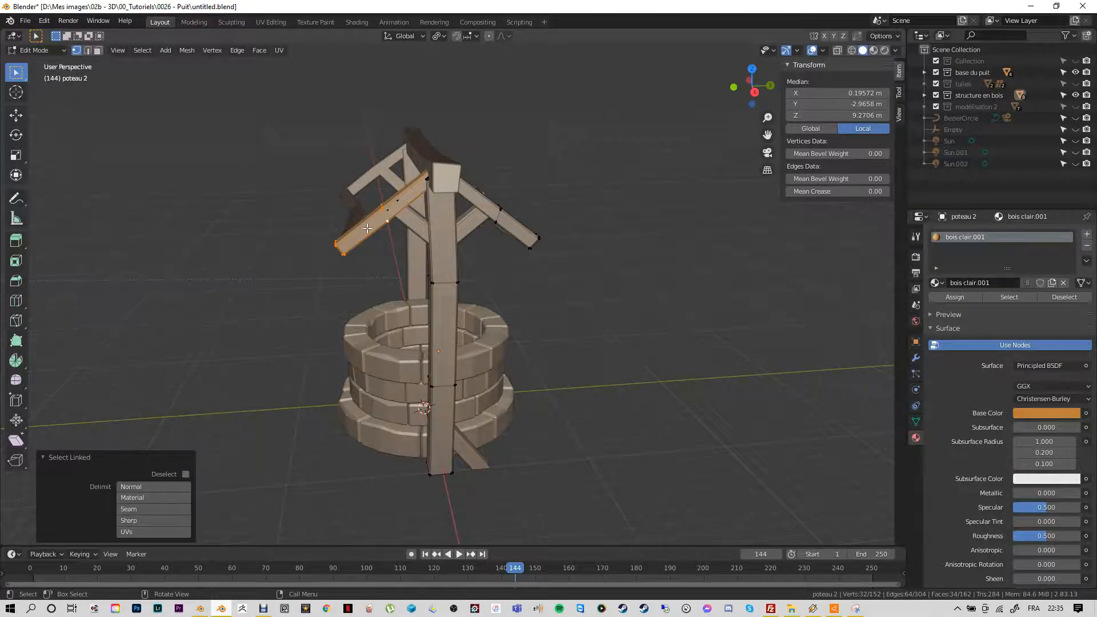
{"action": "middle_click_drag", "start_coordinate": [367, 230], "coordinate": [397, 223]}
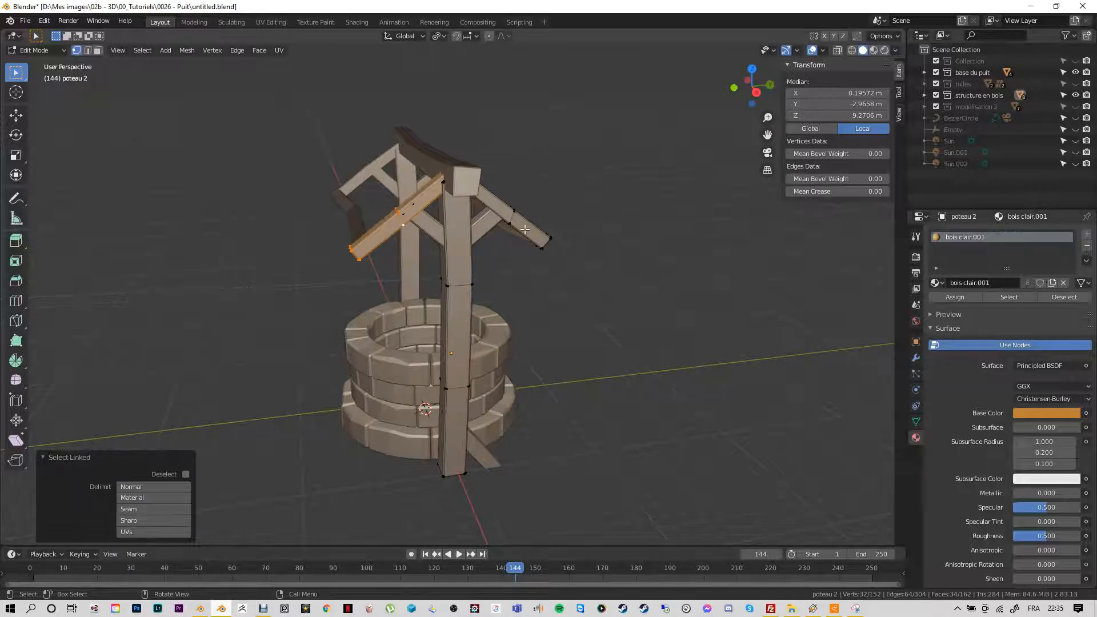
Examine the ridge beam's linked mesh and how it rests on the posts of the finished well
{"action": "key", "text": "l"}
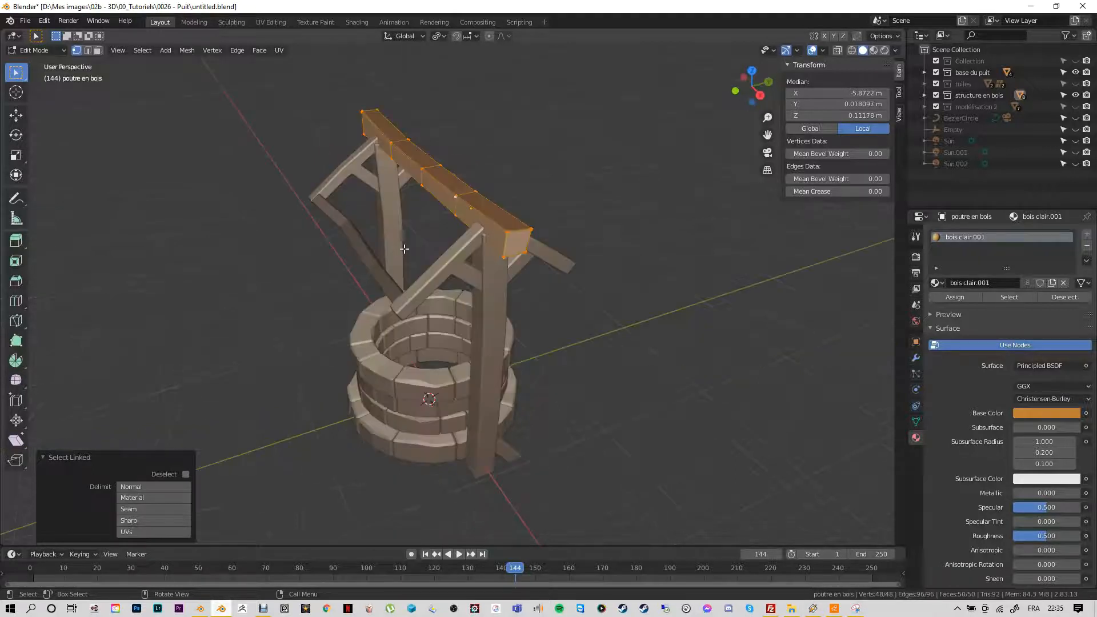
{"action": "middle_click_drag", "start_coordinate": [404, 248], "coordinate": [453, 227]}
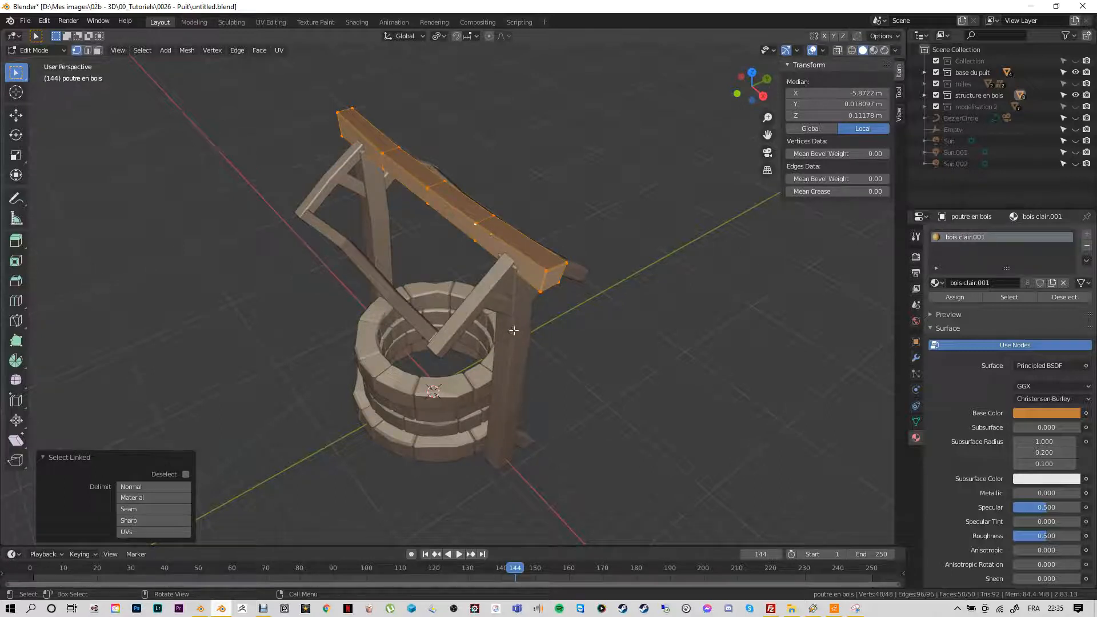
{"action": "middle_click_drag", "start_coordinate": [514, 330], "coordinate": [481, 321]}
{"action": "left_click", "coordinate": [457, 388]}
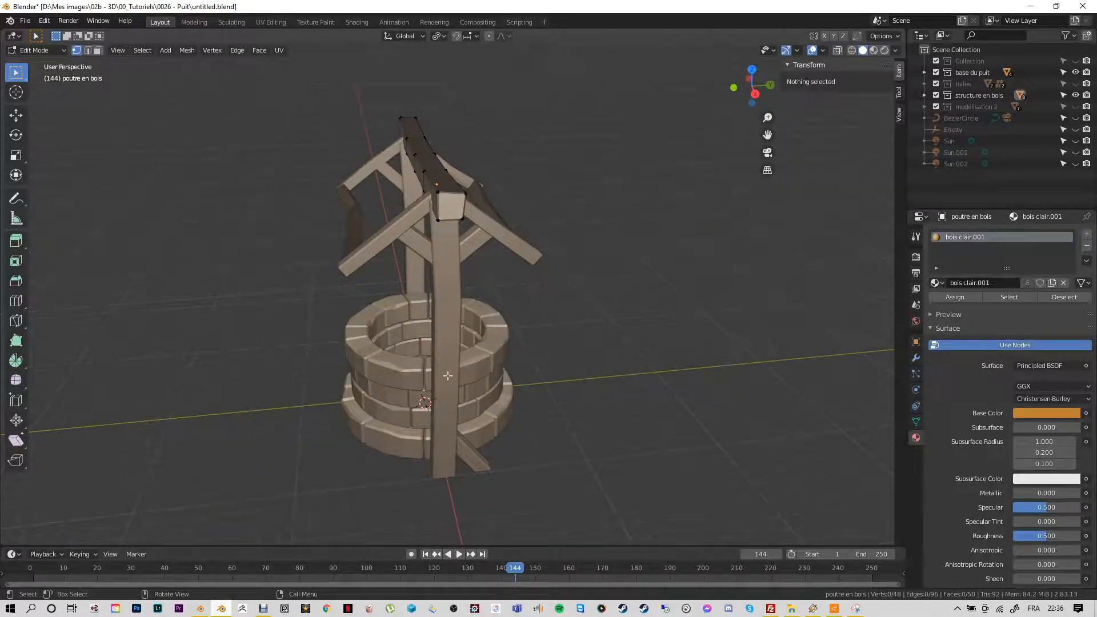
{"action": "middle_click_drag", "start_coordinate": [446, 343], "coordinate": [622, 327]}
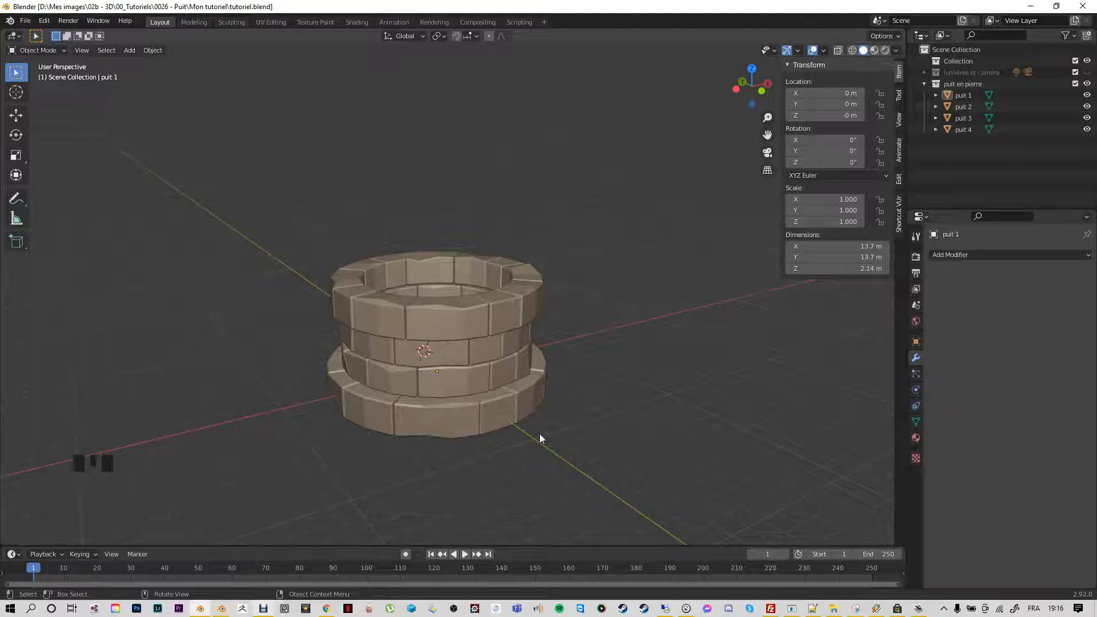
In the tutorial file, place the 3D cursor beside the foot of the stone well and add a cube there
{"action": "middle_click_drag", "start_coordinate": [416, 392], "coordinate": [413, 440]}
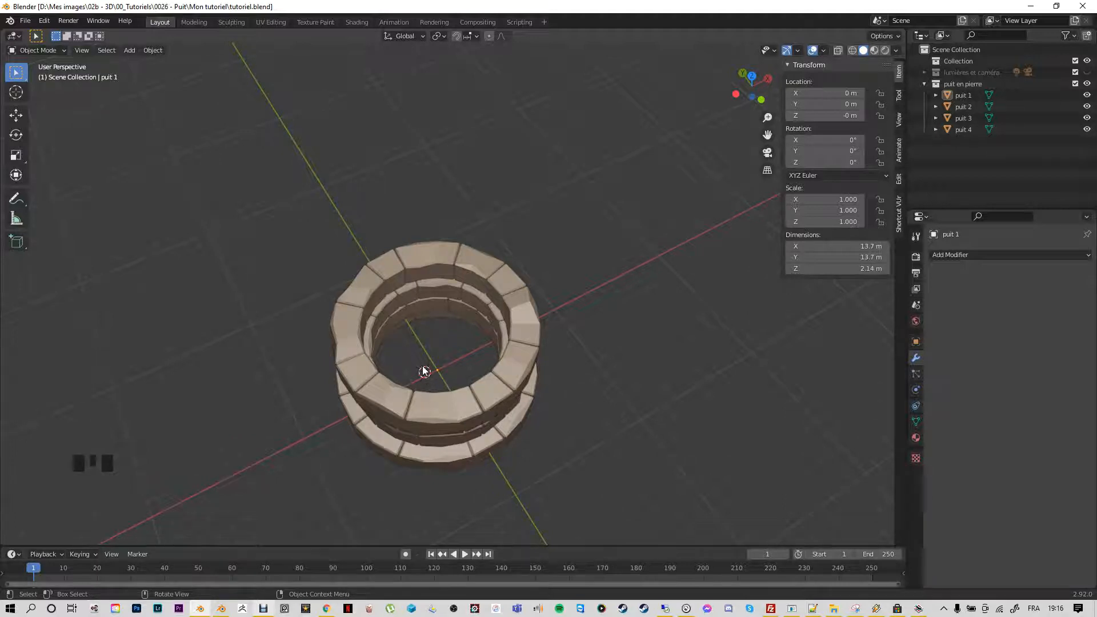
{"action": "middle_click_drag", "start_coordinate": [454, 502], "coordinate": [446, 449]}
{"action": "scroll", "coordinate": [420, 338], "scroll_direction": "down", "scroll_amount": 1}
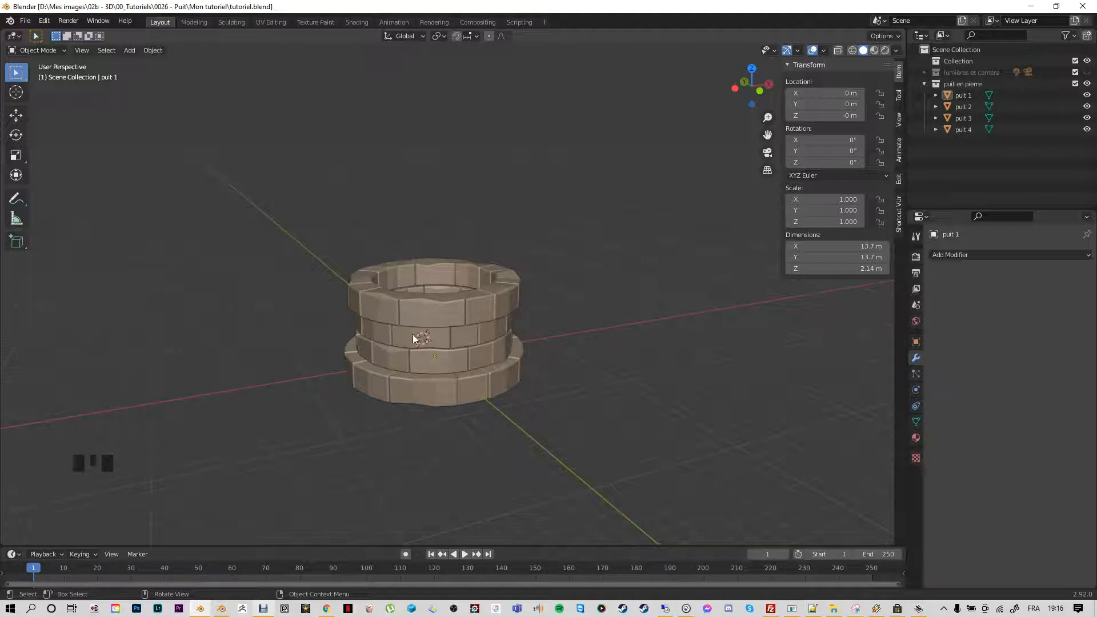
{"action": "right_click", "coordinate": [498, 407], "text": "shift"}
{"action": "key", "text": "shift+a"}
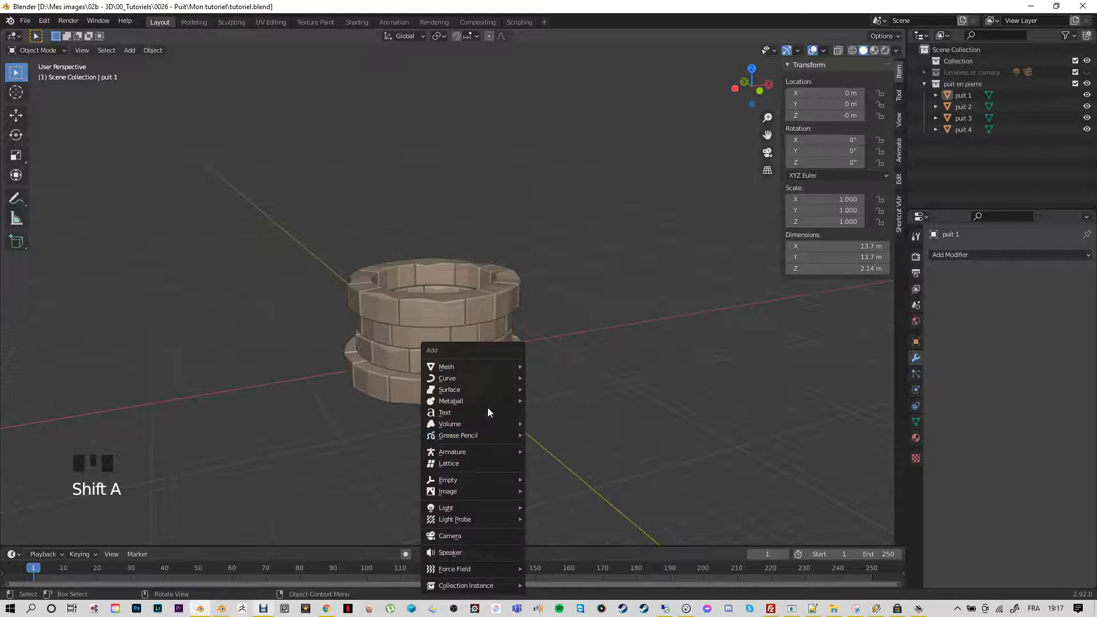
{"action": "mouse_move", "coordinate": [488, 365]}
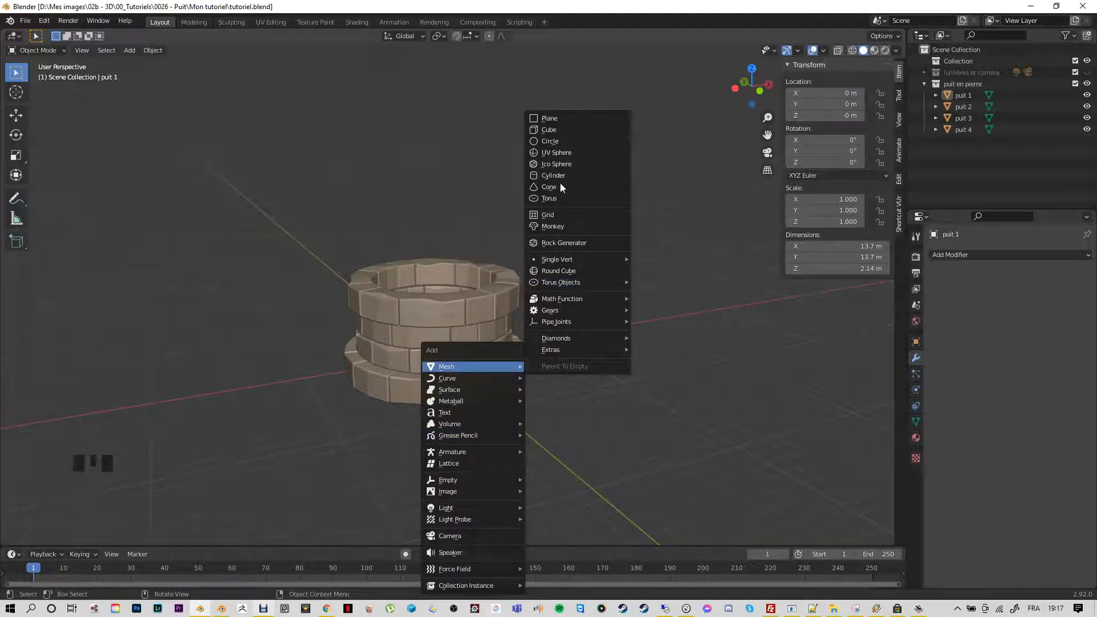
{"action": "left_click", "coordinate": [559, 130]}
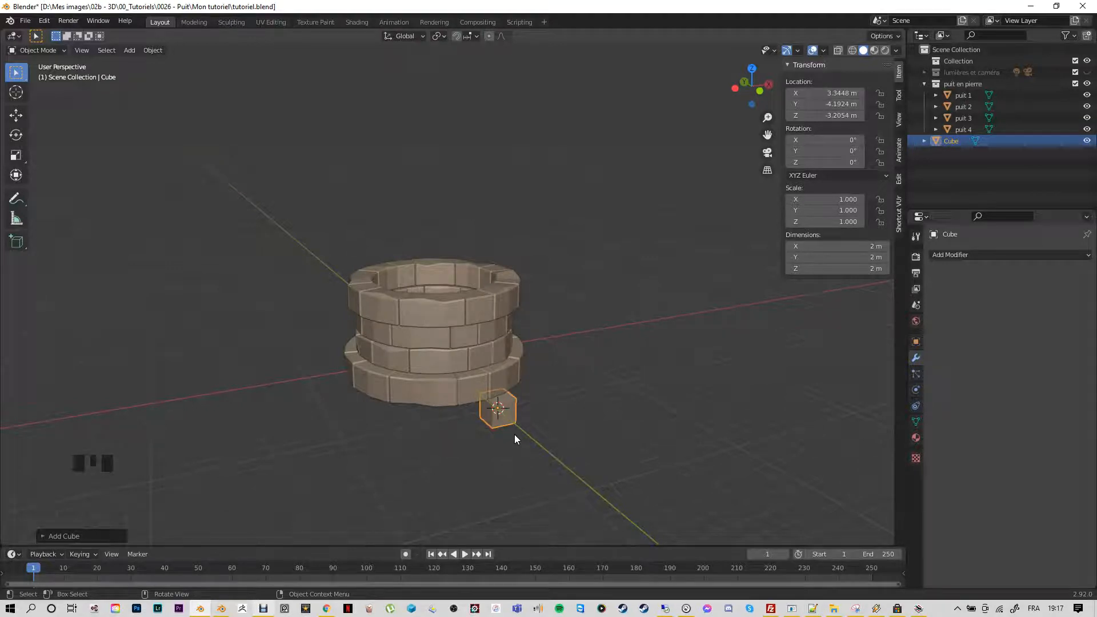
Scale the cube along Z into a post about 23 m tall and raise it to about Z 7.65 m
{"action": "key", "text": "s"}
{"action": "key", "text": "z"}
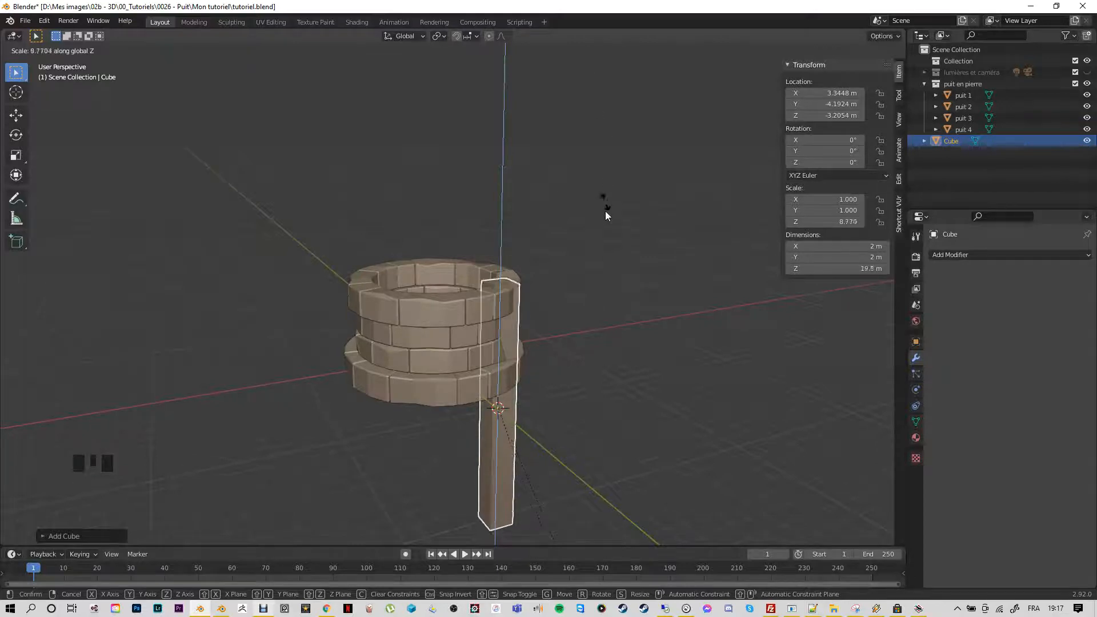
{"action": "left_click", "coordinate": [615, 251]}
{"action": "key", "text": "g"}
{"action": "key", "text": "z"}
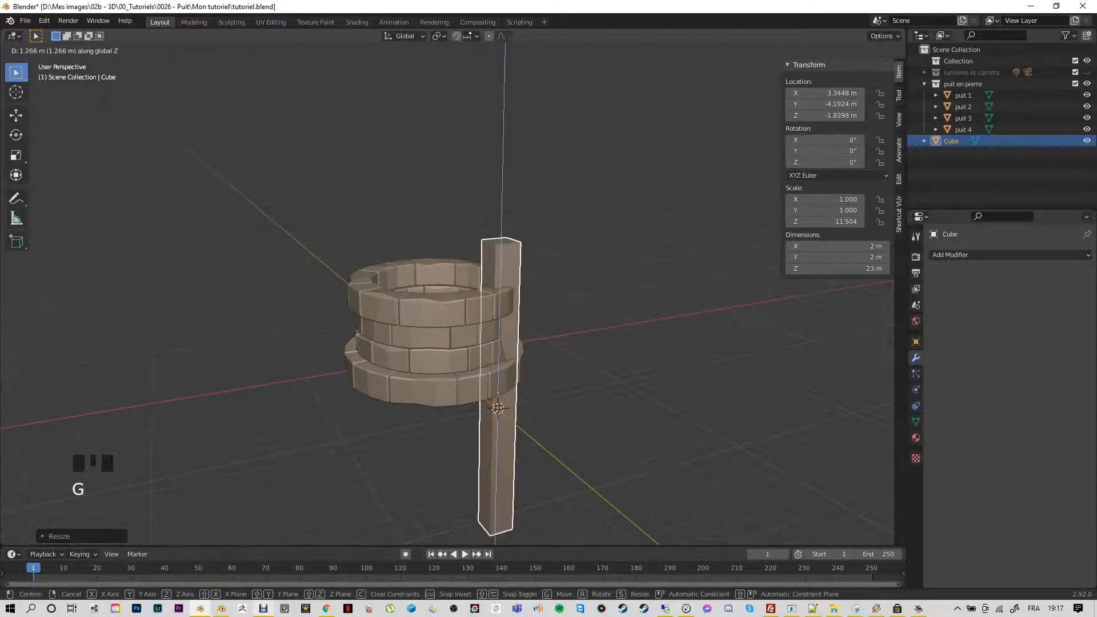
{"action": "left_click", "coordinate": [494, 317]}
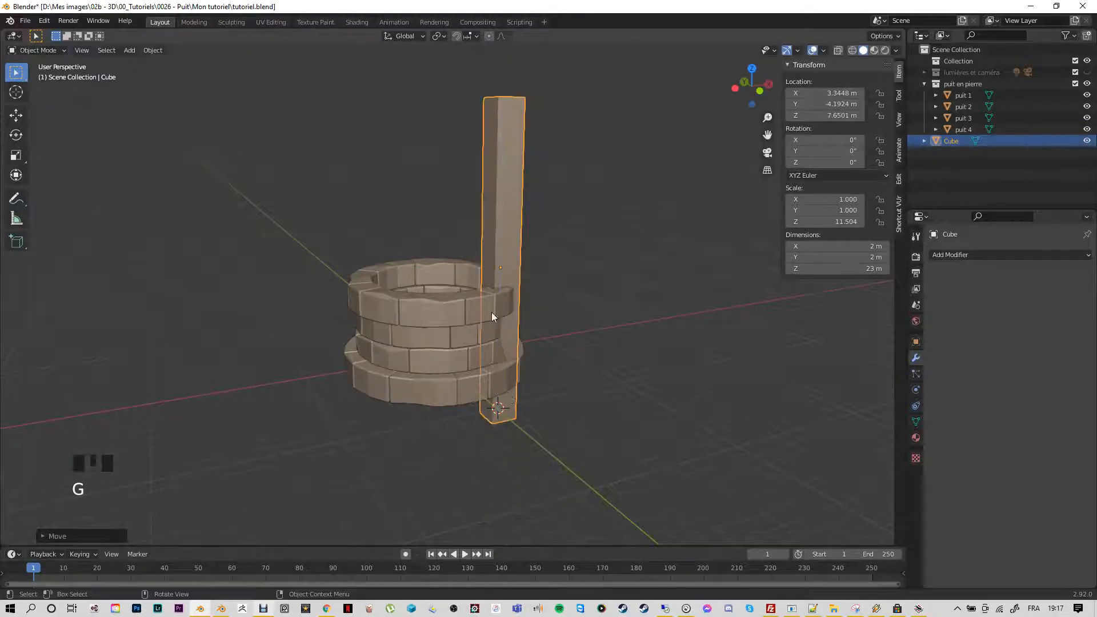
Raise the post to about Z 7.9 m and scale it along Z to about 26.1 m tall
{"action": "key", "text": "g"}
{"action": "key", "text": "z"}
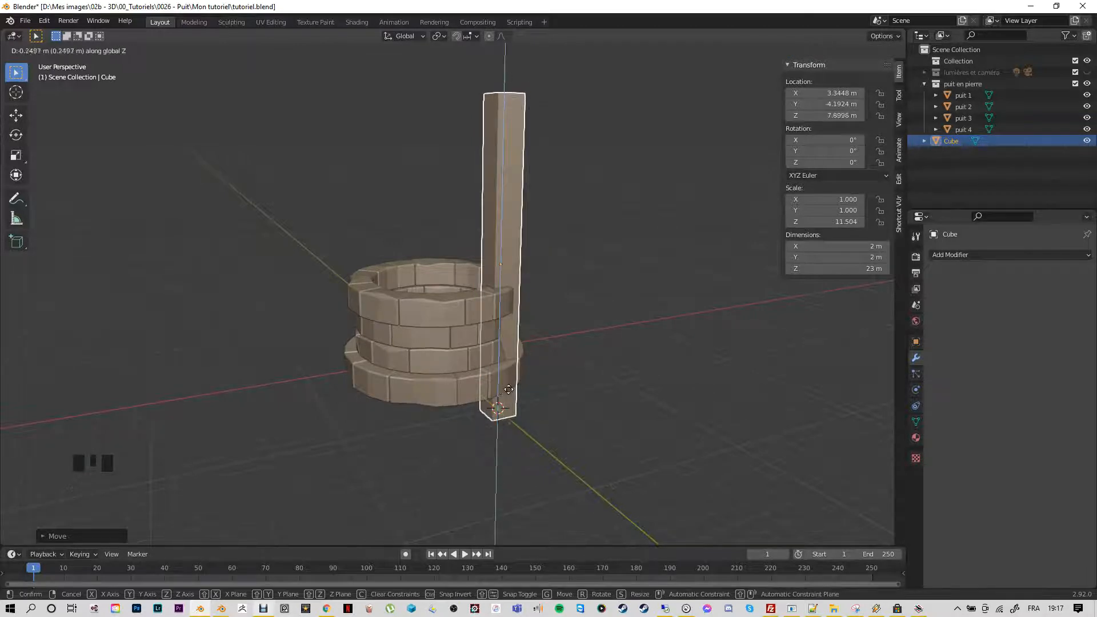
{"action": "left_click", "coordinate": [507, 399]}
{"action": "key", "text": "s"}
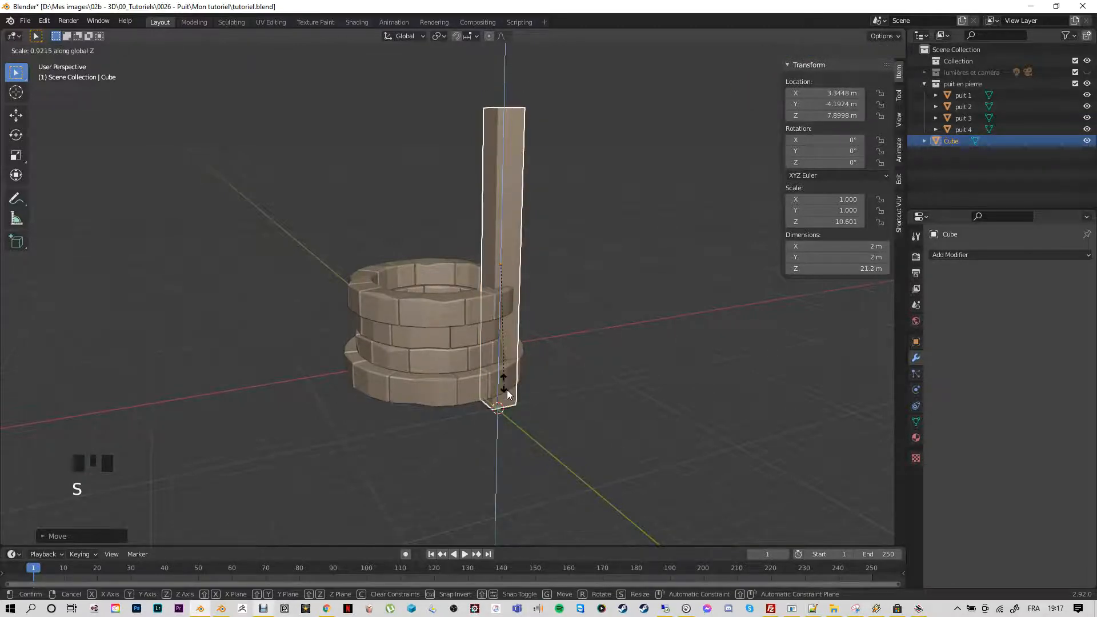
{"action": "key", "text": "z"}
{"action": "left_click", "coordinate": [509, 416]}
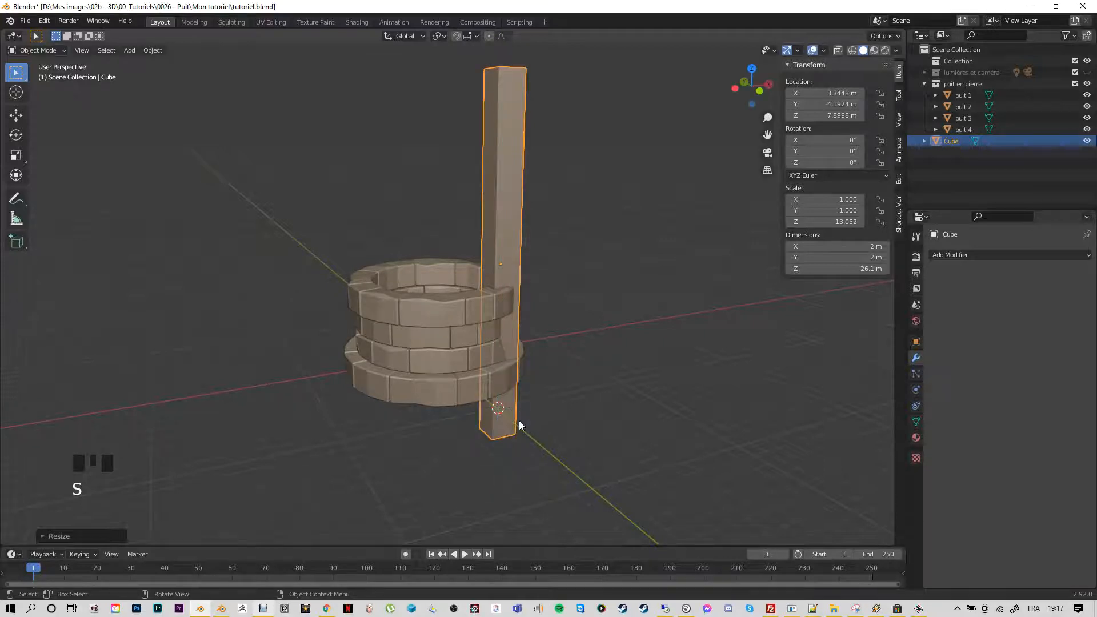
Move the post along X to about 8.27 m so it stands just outside the stone well
{"action": "mouse_move", "coordinate": [518, 420]}
{"action": "middle_mouse_down"}
{"action": "mouse_move", "coordinate": [587, 410]}
{"action": "mouse_move", "coordinate": [517, 434]}
{"action": "middle_mouse_up"}
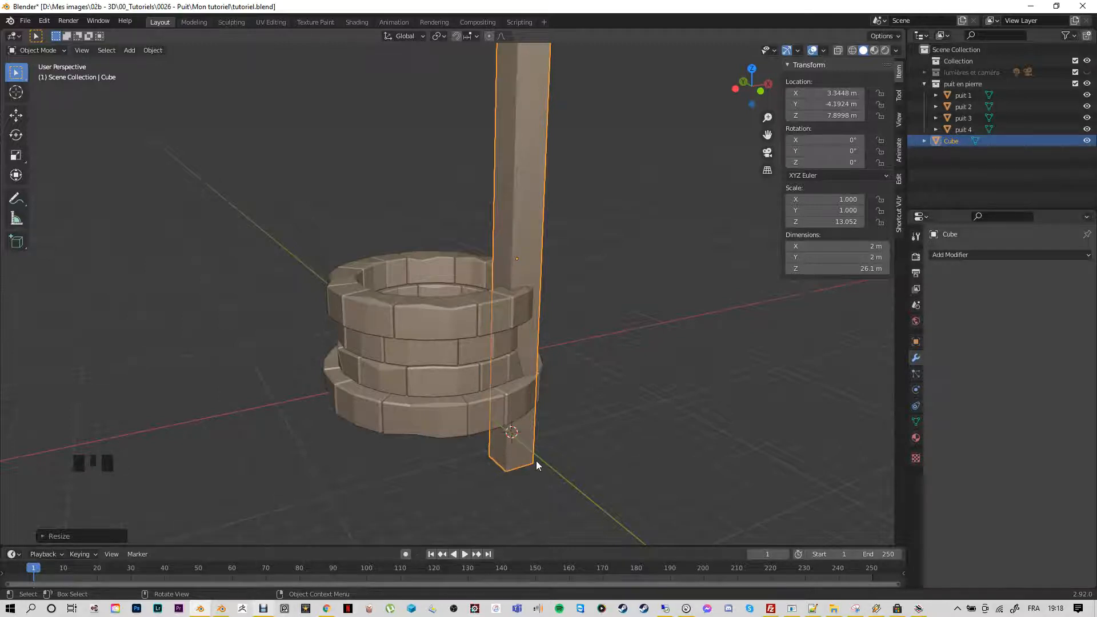
{"action": "middle_click_drag", "start_coordinate": [564, 465], "coordinate": [530, 461]}
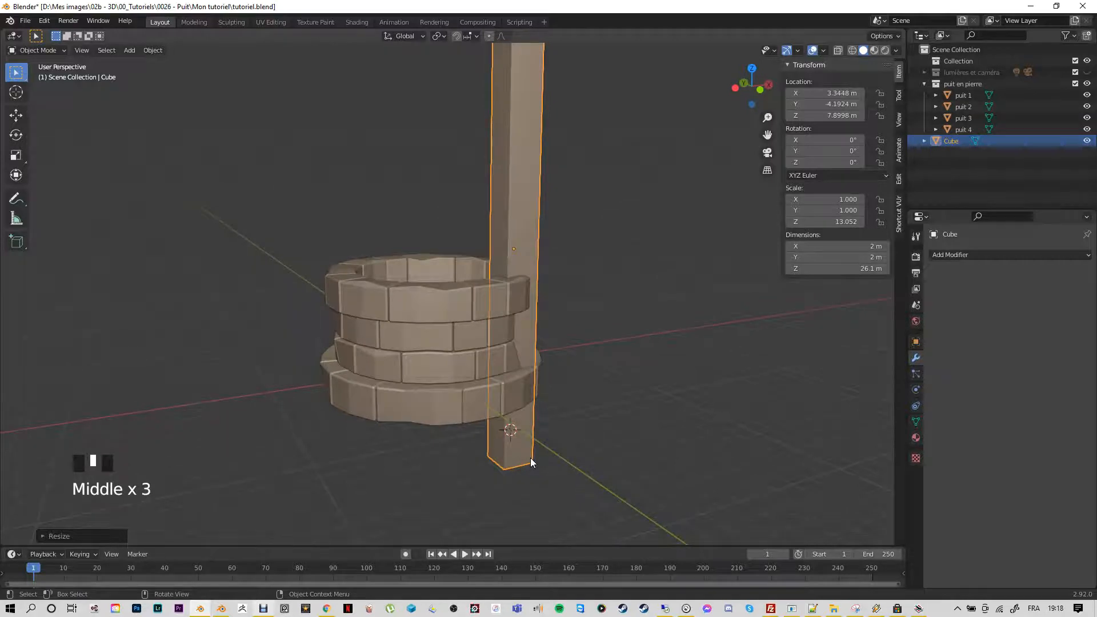
{"action": "key", "text": "KP_1"}
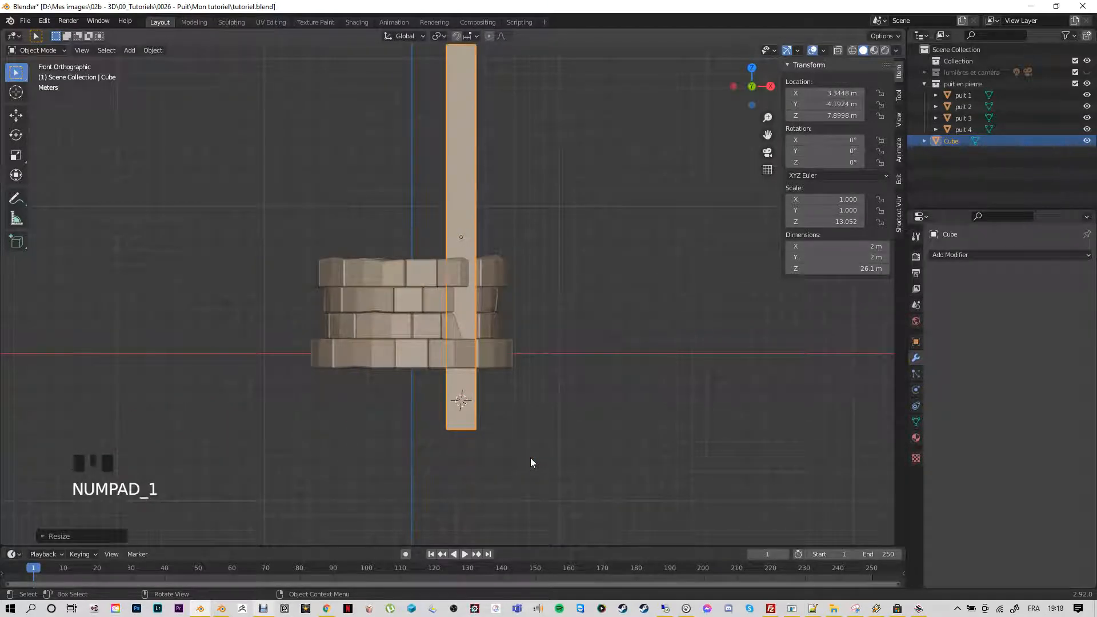
{"action": "key", "text": "KP_3"}
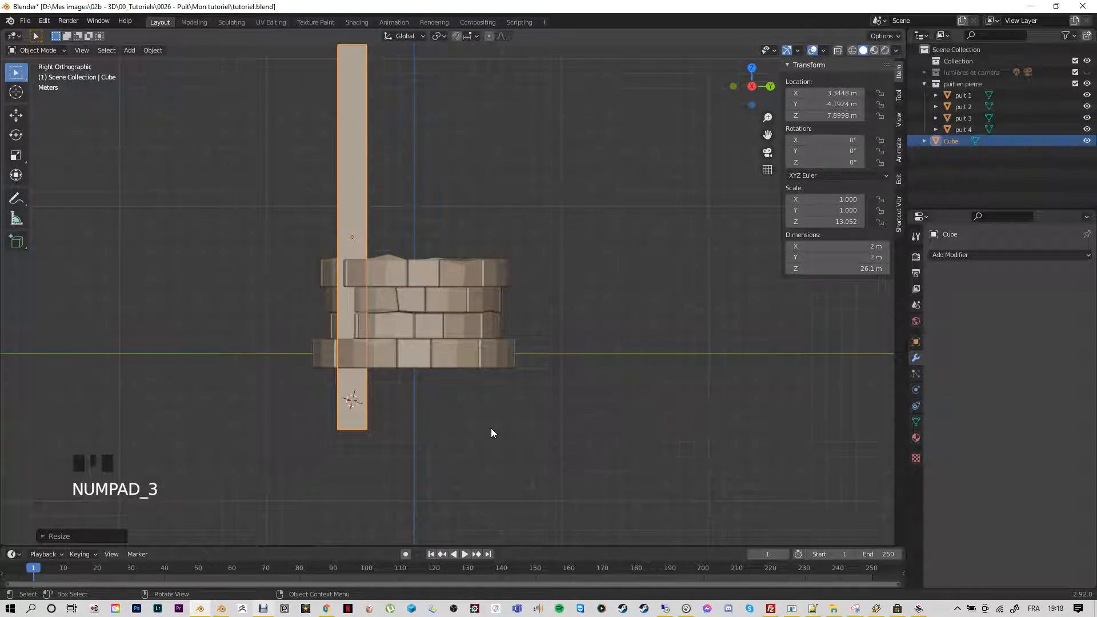
{"action": "key", "text": "KP_1"}
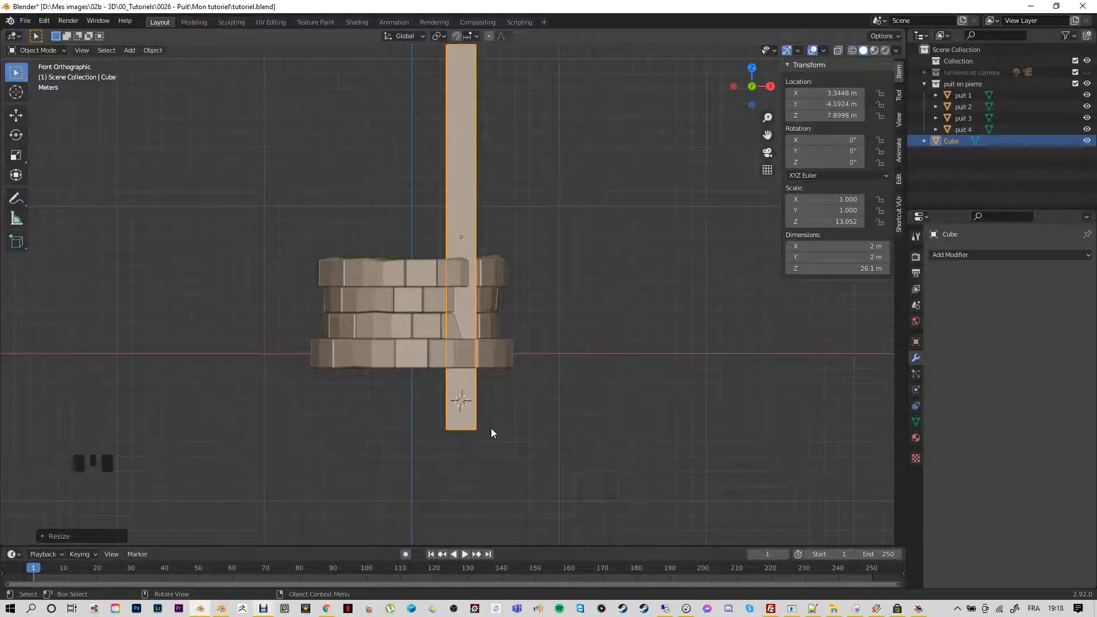
{"action": "key", "text": "KP_1"}
{"action": "key", "text": "g"}
{"action": "key", "text": "x"}
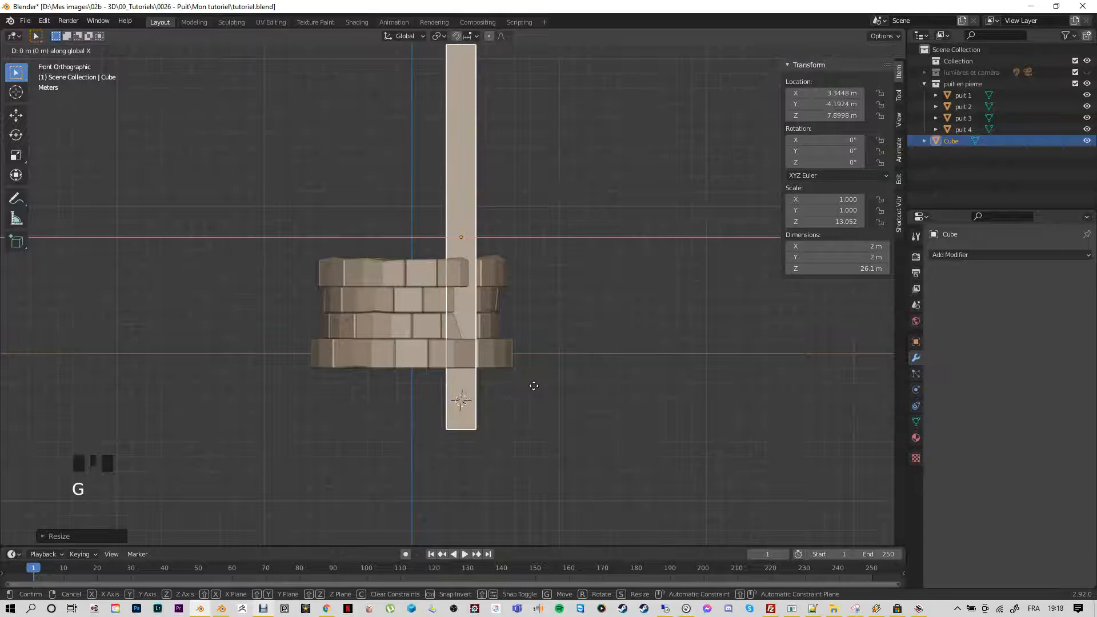
{"action": "left_click", "coordinate": [592, 379]}
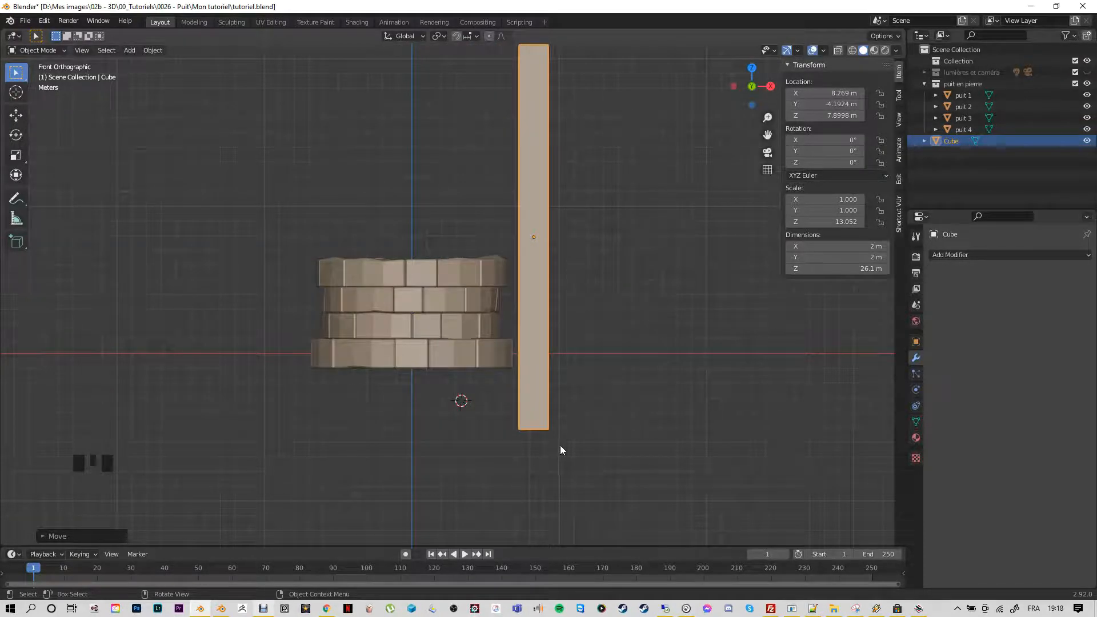
Move the post along Y to about -8.26 m, clear of the well in the side view
{"action": "key", "text": "KP_3"}
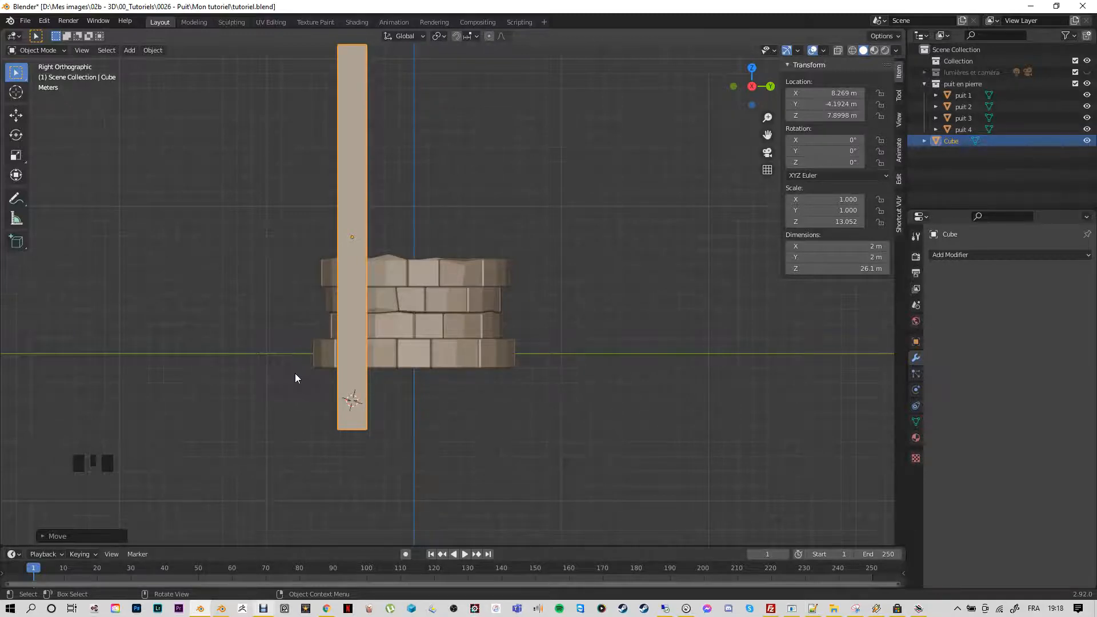
{"action": "key", "text": "g"}
{"action": "key", "text": "y"}
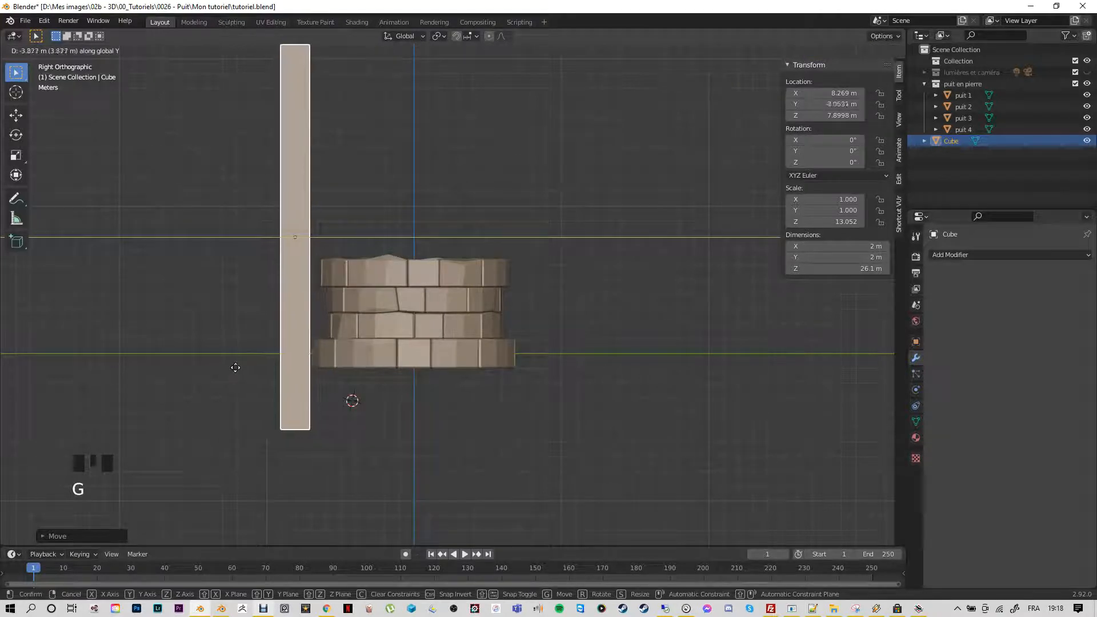
{"action": "left_click", "coordinate": [234, 369]}
Move the post back along Y to about 11 m, behind the well
{"action": "middle_click_drag", "start_coordinate": [342, 426], "coordinate": [475, 451]}
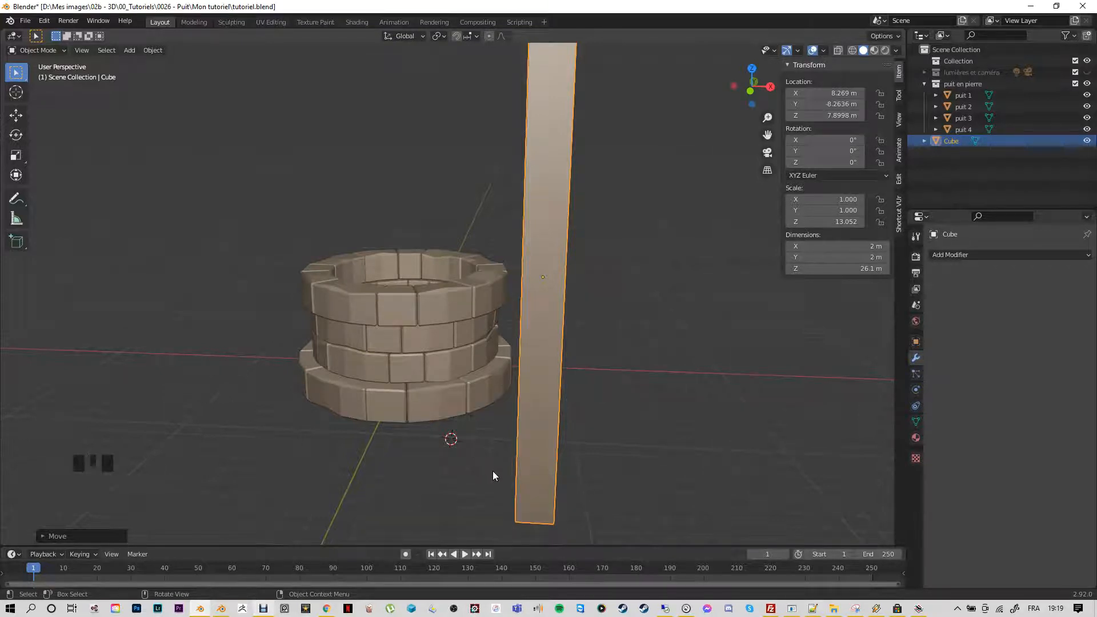
{"action": "key", "text": "g"}
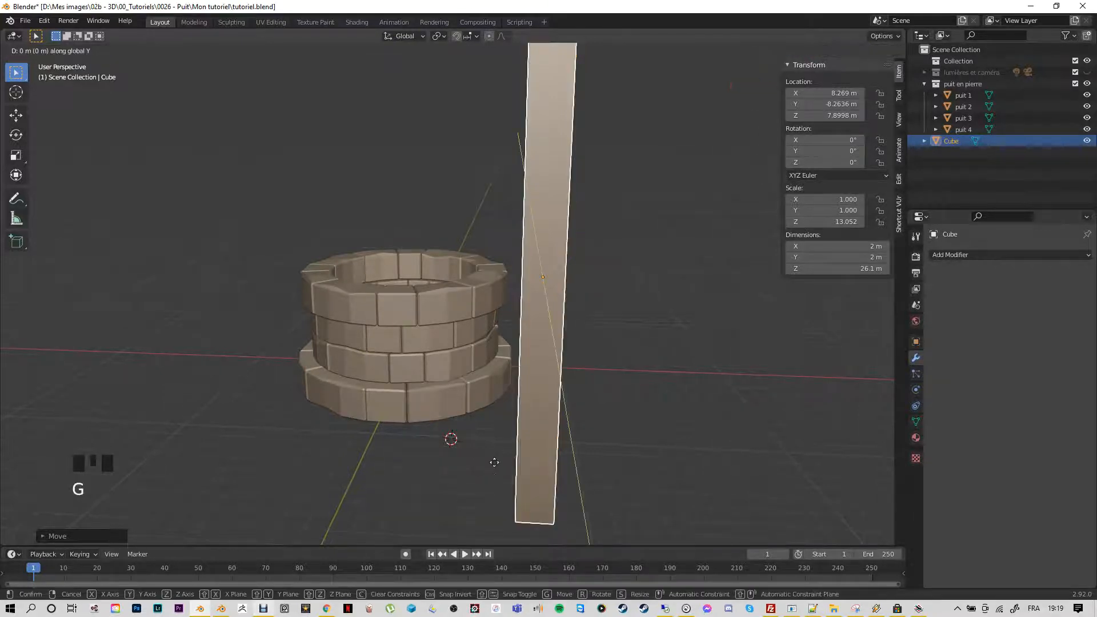
{"action": "key", "text": "y"}
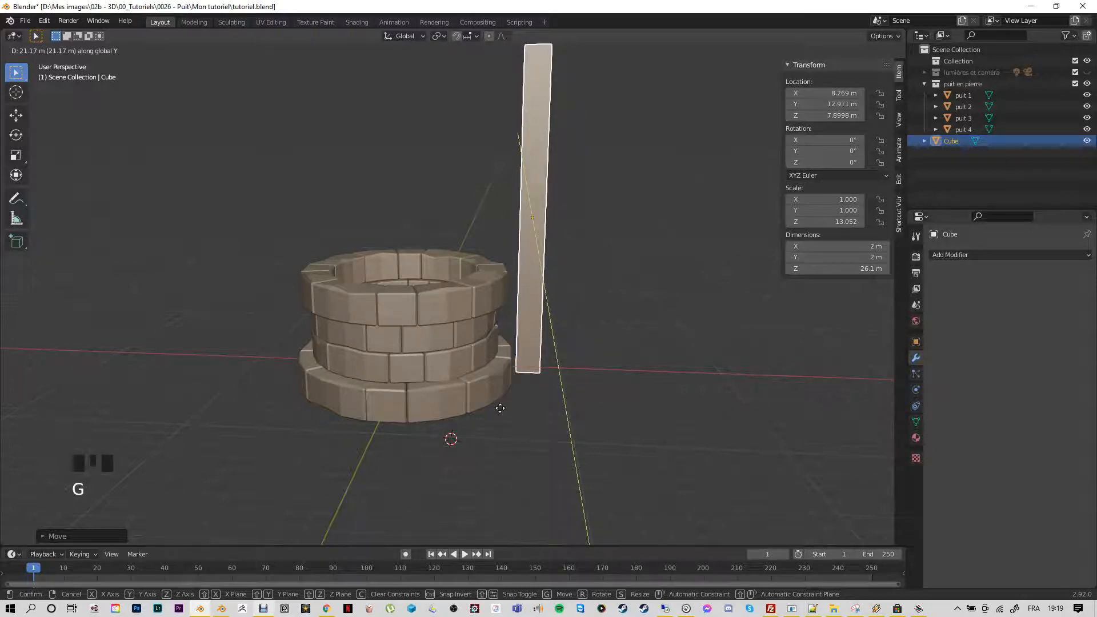
{"action": "left_click", "coordinate": [497, 423]}
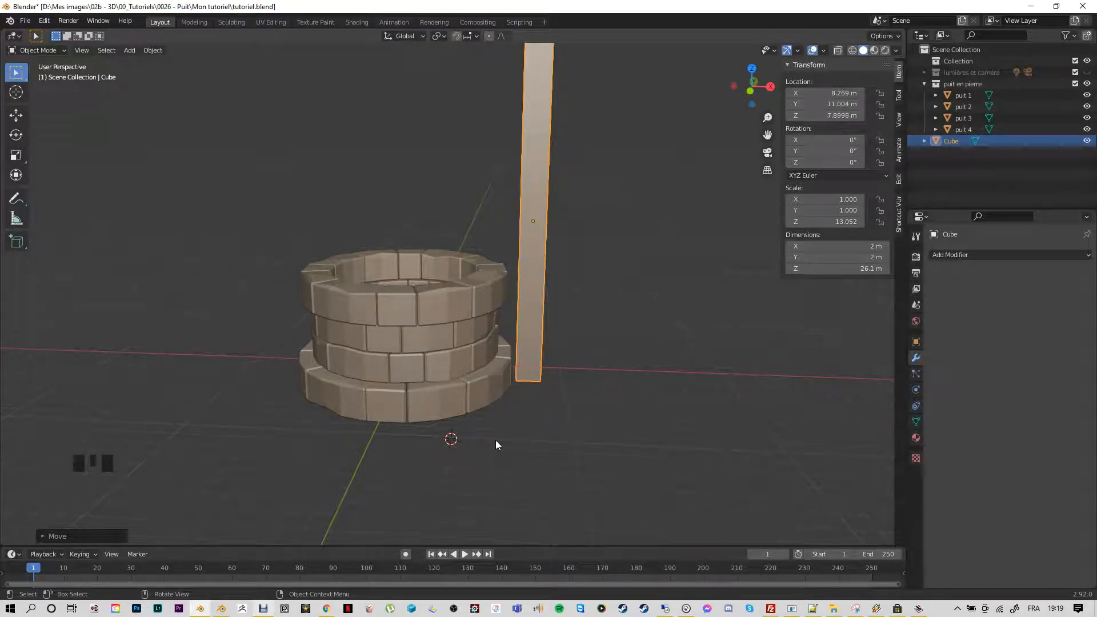
Align the post with the well's centre in the top view, placing it at about Y -0.12 m
{"action": "key", "text": "KP_7"}
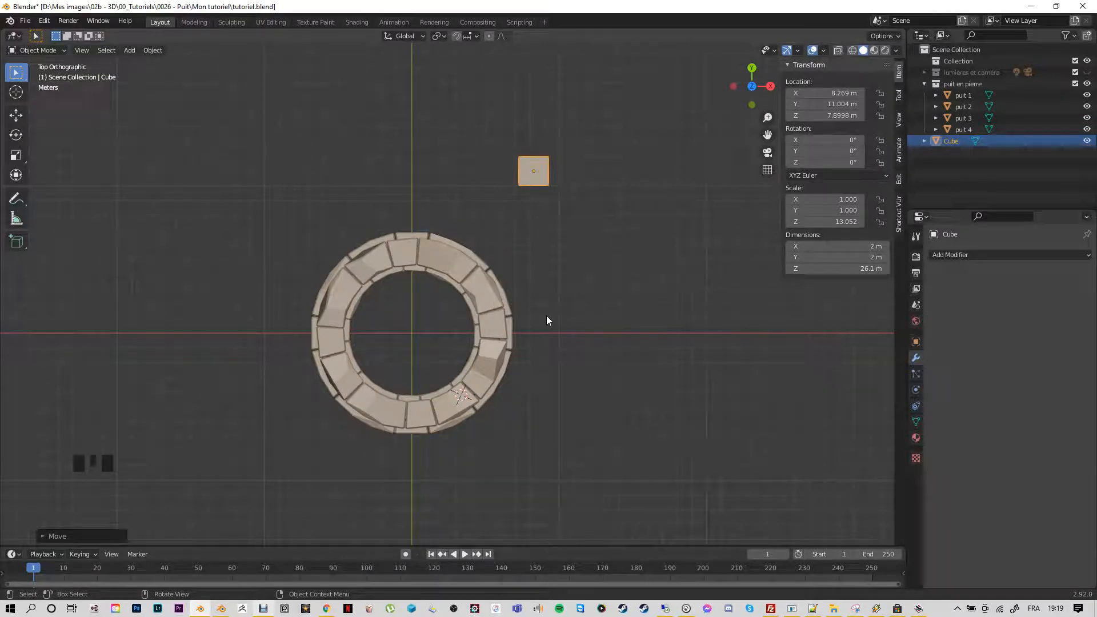
{"action": "key", "text": "g"}
{"action": "key", "text": "y"}
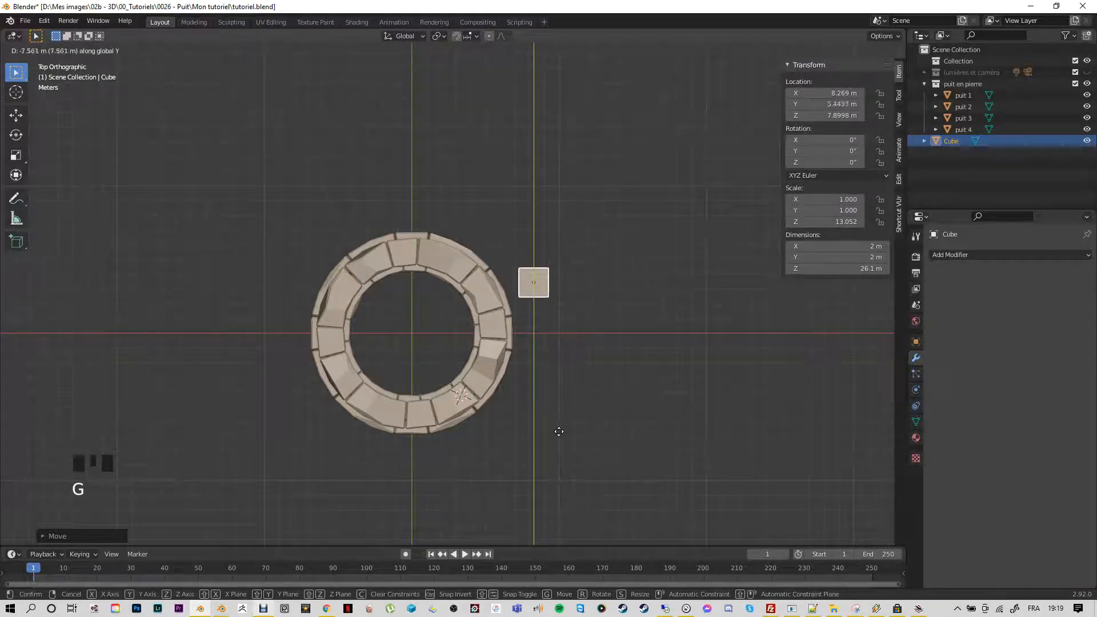
{"action": "left_click", "coordinate": [553, 480]}
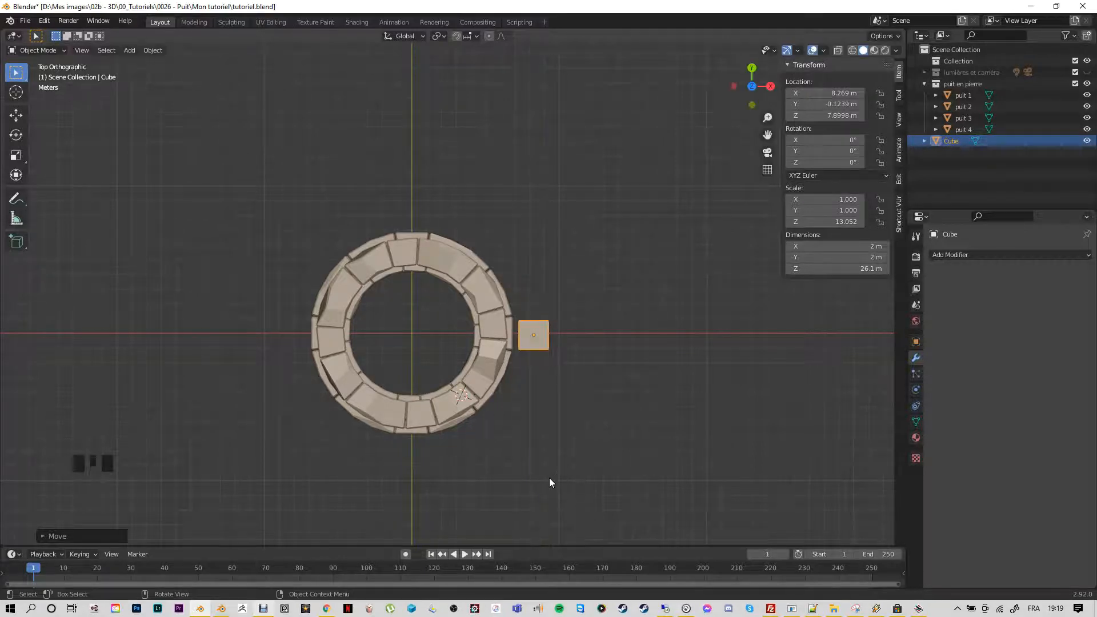
Check the post's placement beside the well in the front, perspective, side and top views
{"action": "key", "text": "KP_1"}
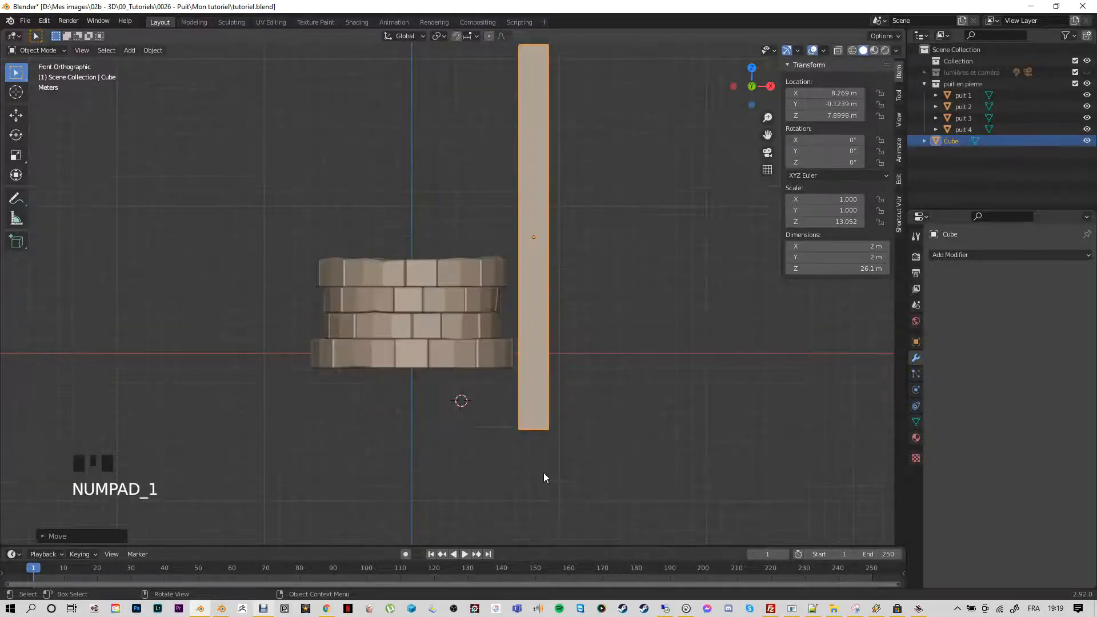
{"action": "mouse_move", "coordinate": [552, 457]}
{"action": "middle_mouse_down"}
{"action": "mouse_move", "coordinate": [449, 480]}
{"action": "mouse_move", "coordinate": [554, 469]}
{"action": "mouse_move", "coordinate": [544, 465]}
{"action": "middle_mouse_up"}
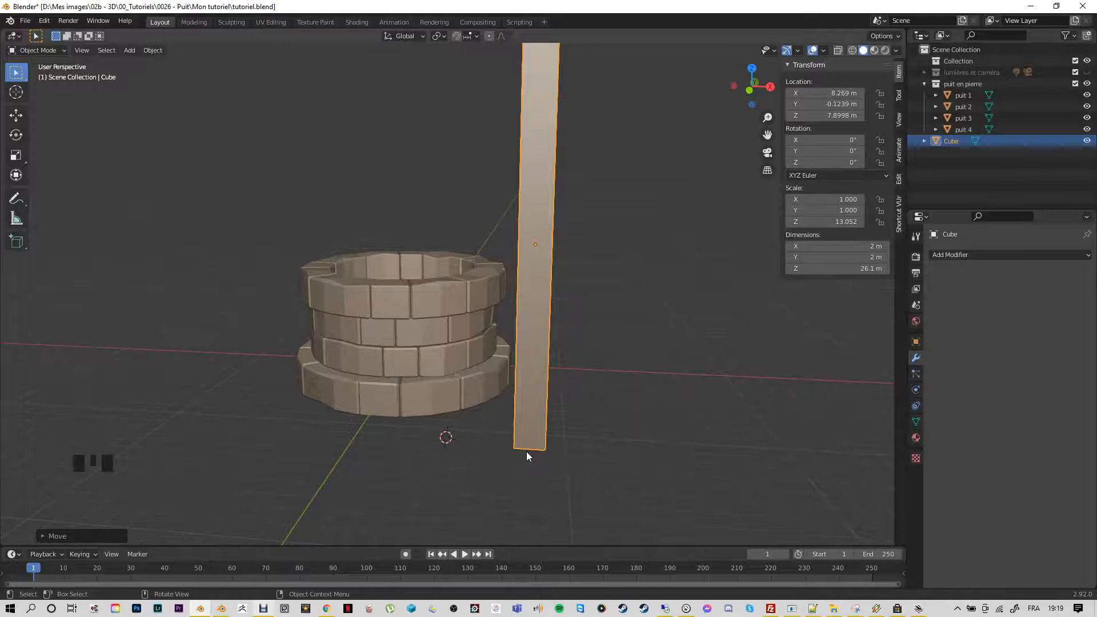
{"action": "key", "text": "KP_7"}
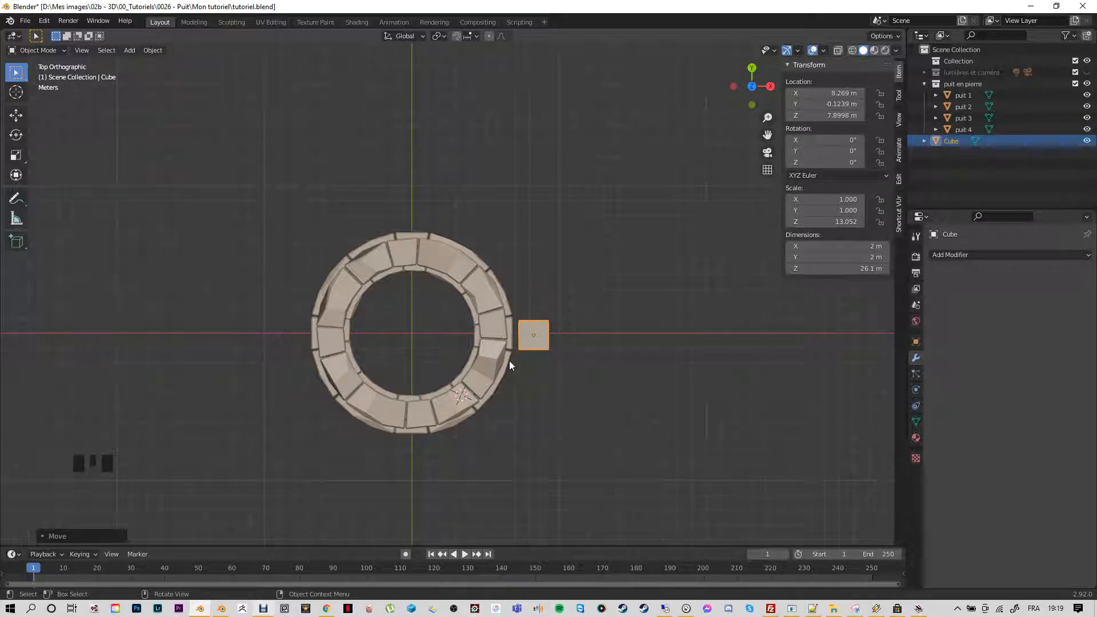
{"action": "key", "text": "KP_7"}
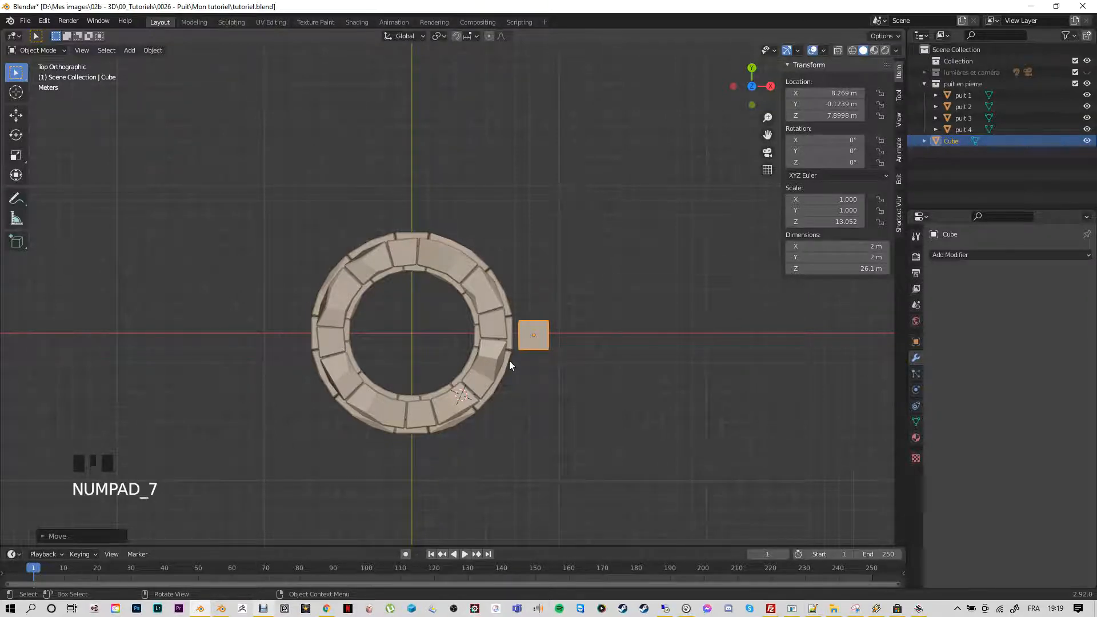
{"action": "key", "text": "KP_1"}
{"action": "key", "text": "KP_3"}
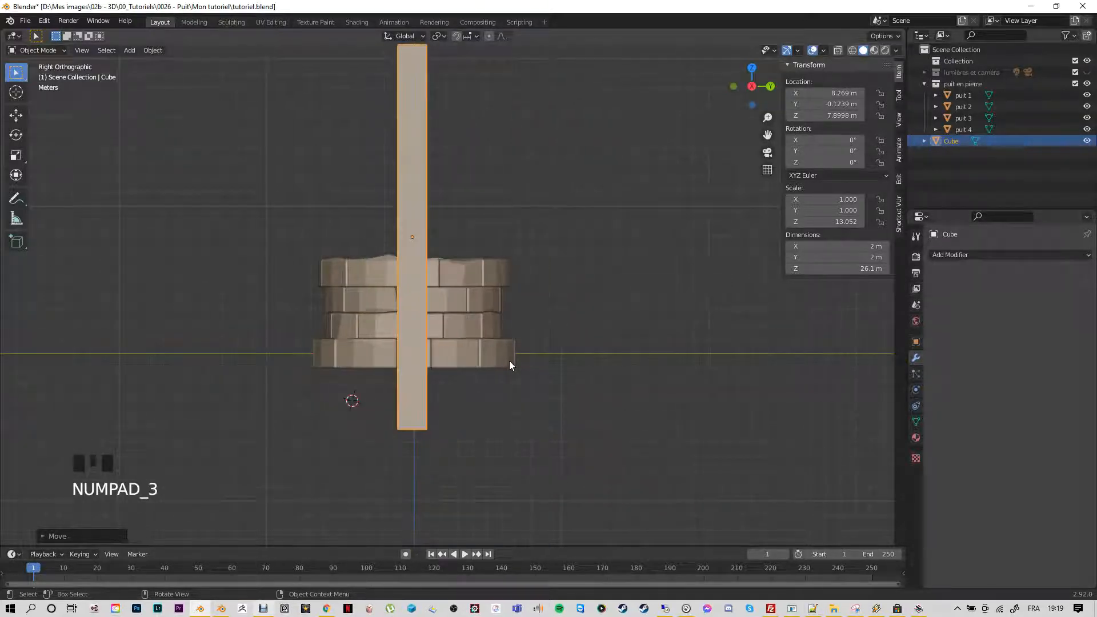
{"action": "key", "text": "KP_7"}
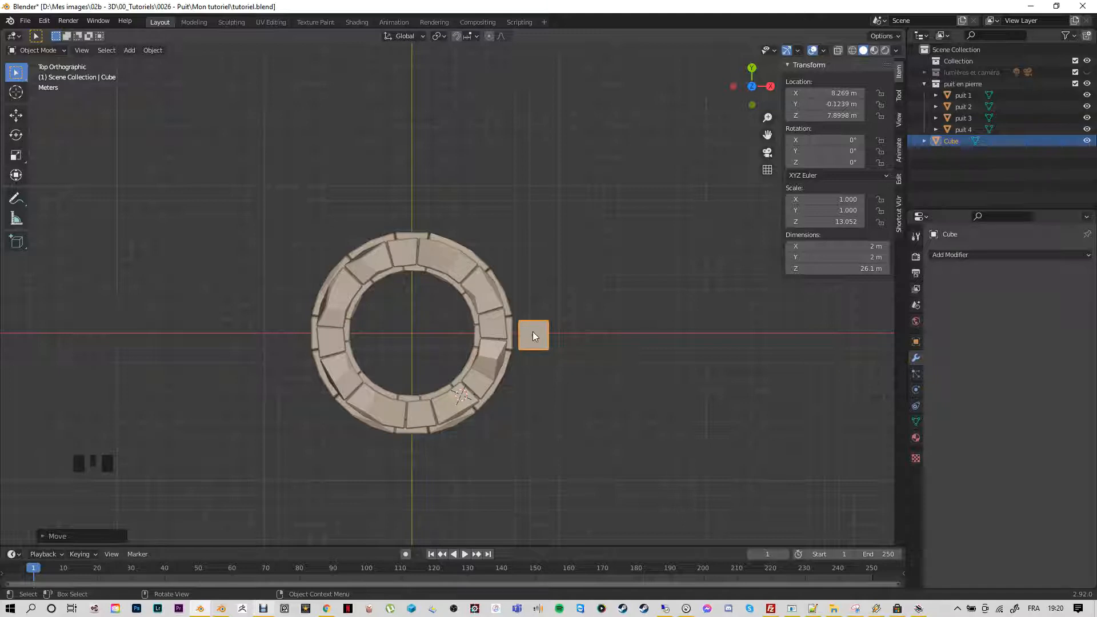
{"action": "key", "text": "KP_7"}
Raise the post along Z to about 12.09 m so its foot is level with the well's base
{"action": "key", "text": "KP_1"}
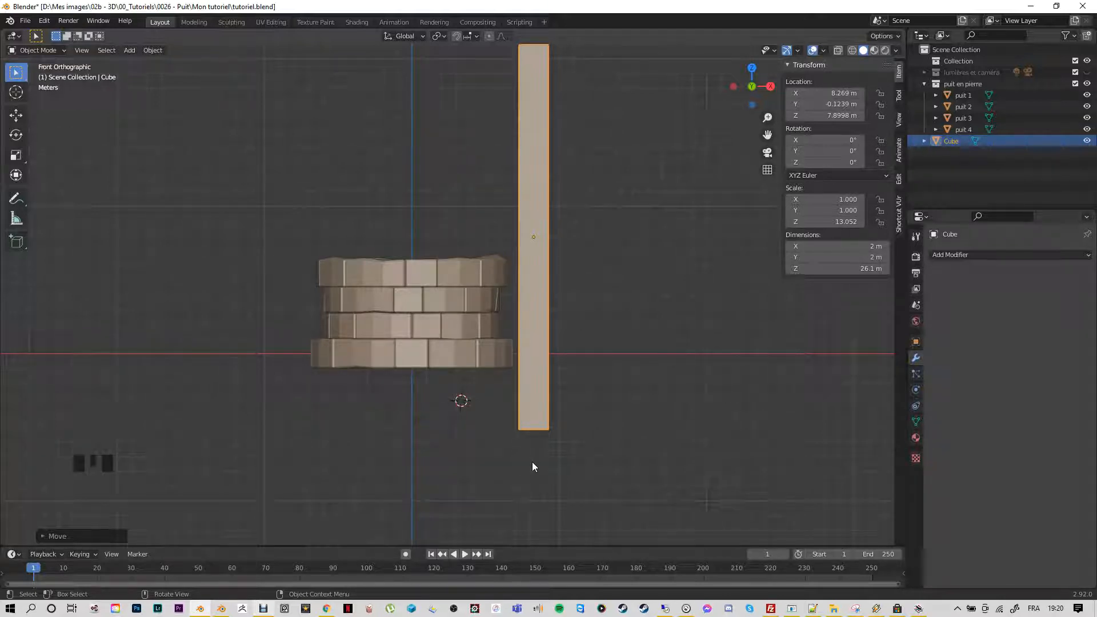
{"action": "key", "text": "g"}
{"action": "key", "text": "z"}
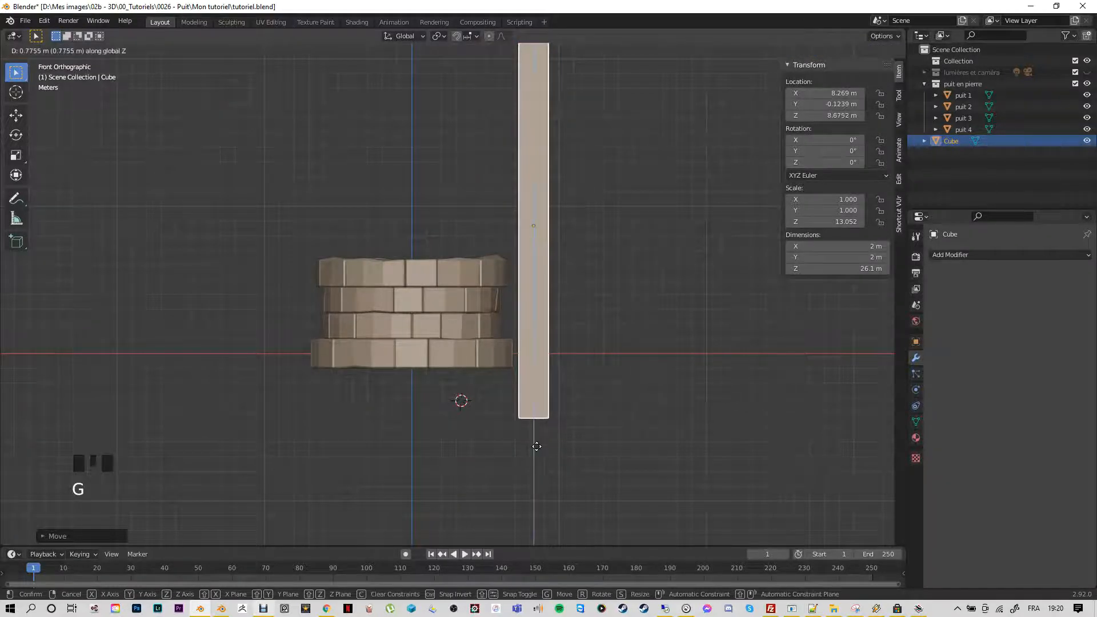
{"action": "left_click", "coordinate": [537, 400]}
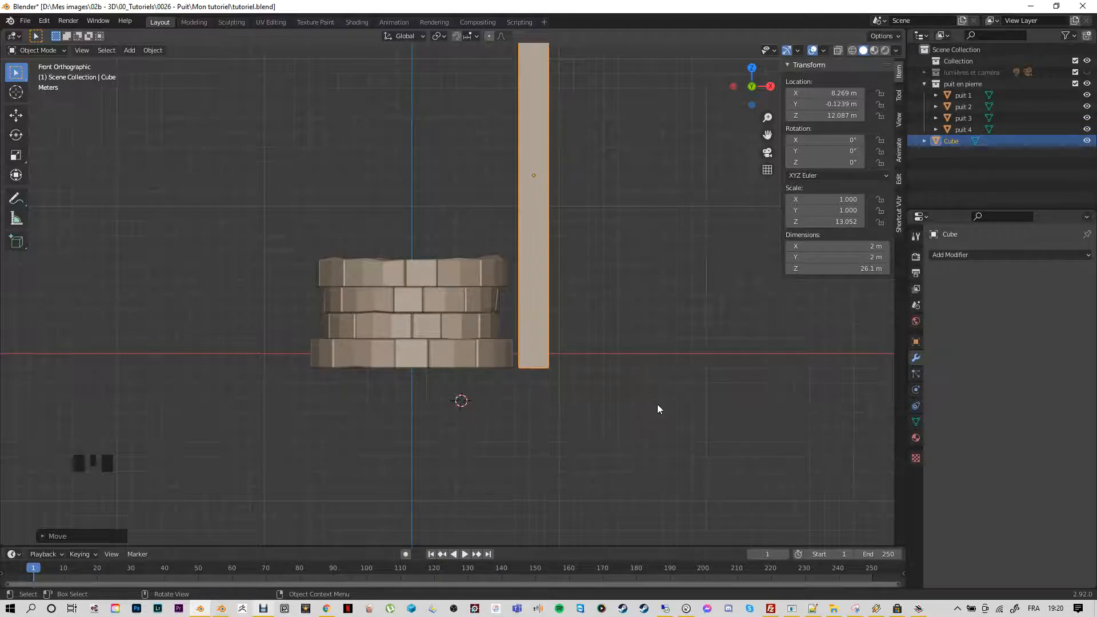
Raise the four stone rings and the post together onto the ground line, bringing the post to about Z 13.13 m
{"action": "left_click_drag", "start_coordinate": [657, 403], "coordinate": [248, 49]}
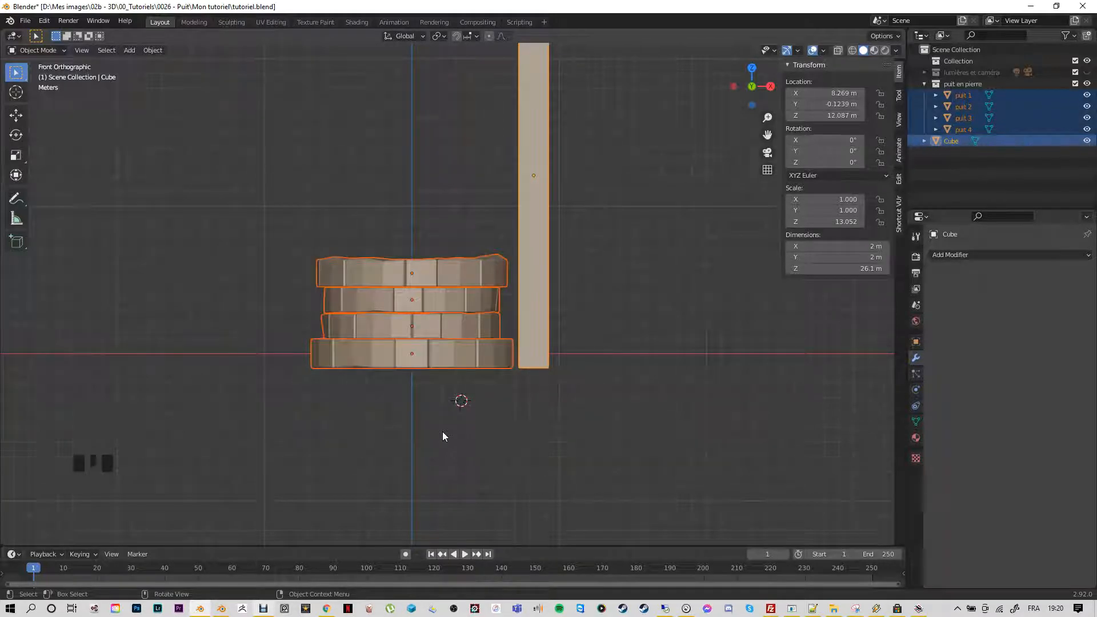
{"action": "key", "text": "g"}
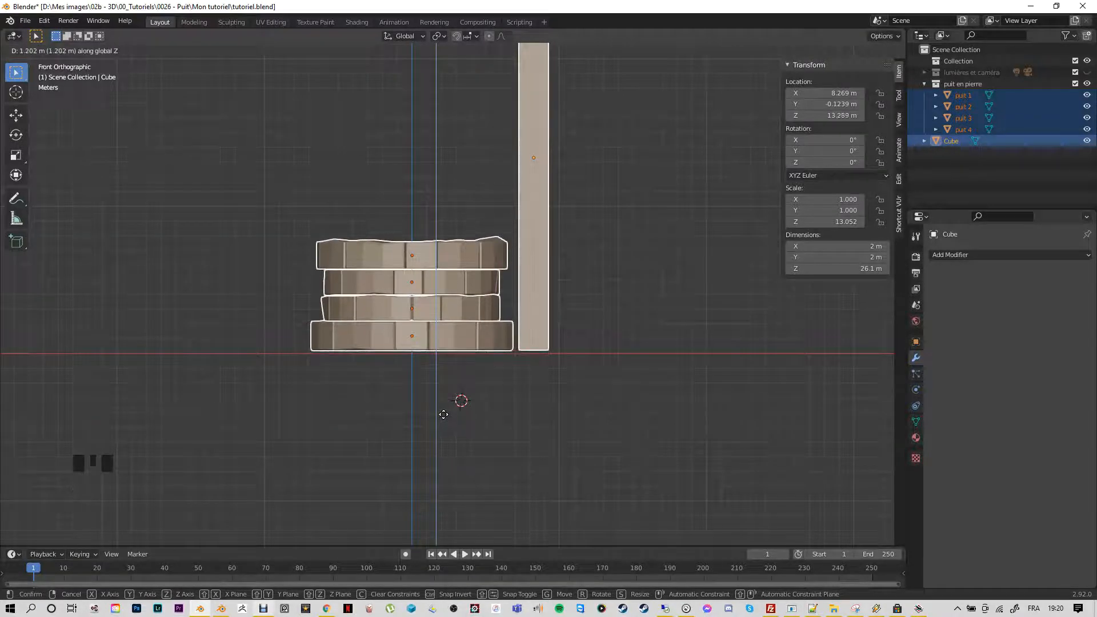
{"action": "left_click", "coordinate": [443, 415]}
Select only the post beside the well
{"action": "middle_click_drag", "start_coordinate": [379, 399], "coordinate": [542, 430]}
{"action": "scroll", "coordinate": [590, 382], "scroll_direction": "up", "scroll_amount": 2}
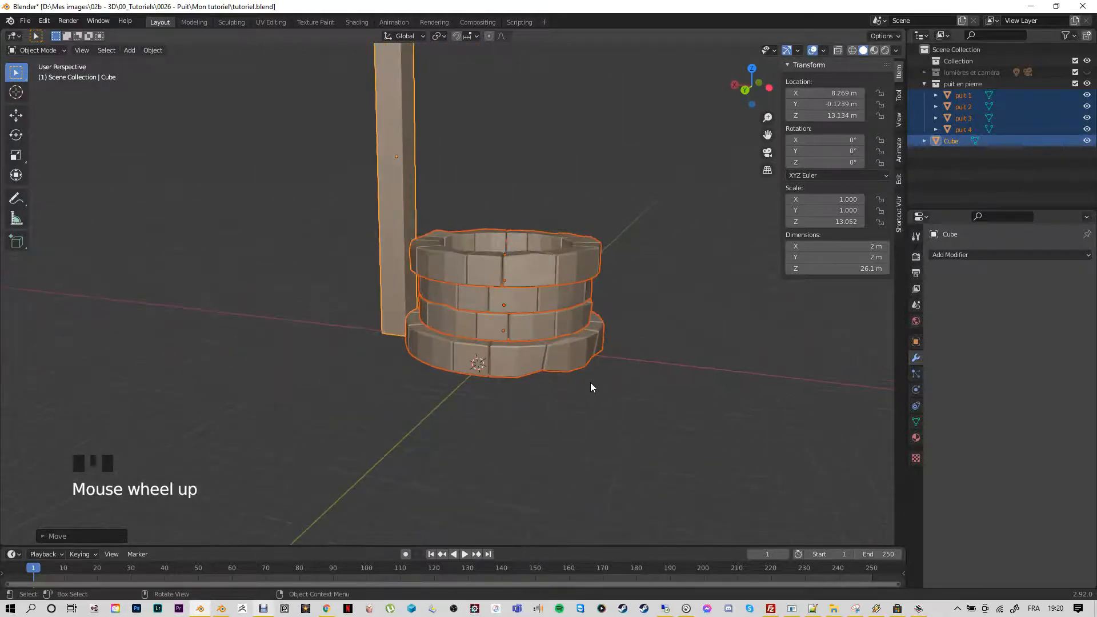
{"action": "middle_click_drag", "start_coordinate": [612, 394], "coordinate": [361, 395]}
{"action": "scroll", "coordinate": [492, 296], "scroll_direction": "down", "scroll_amount": 3}
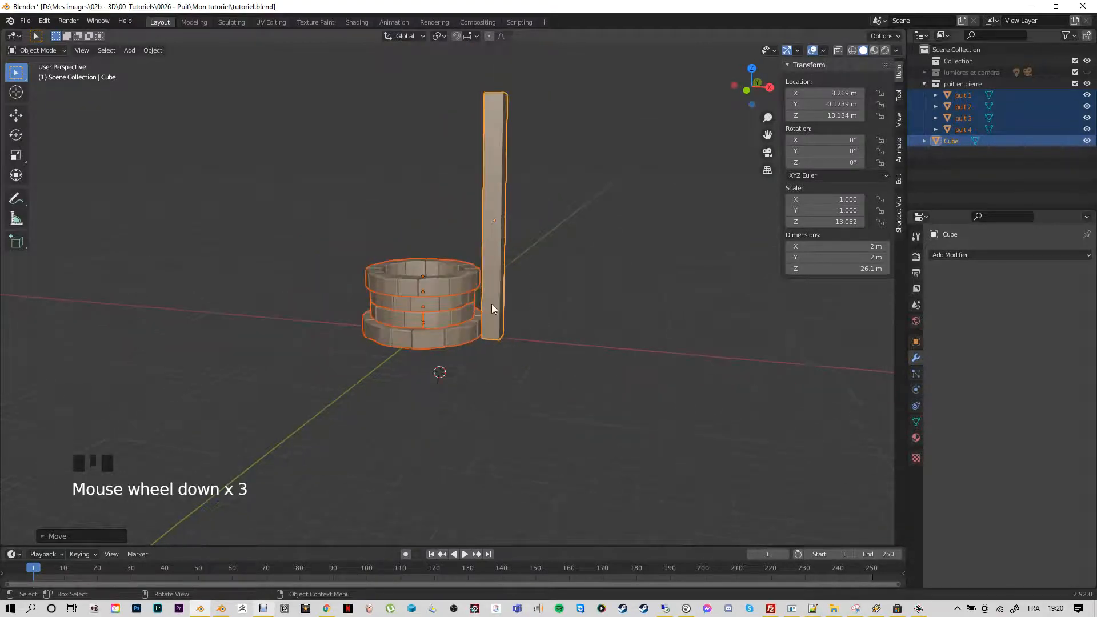
{"action": "left_click", "coordinate": [492, 232]}
Try lowering the post slightly along Z and undo the move
{"action": "key", "text": "g"}
{"action": "key", "text": "z"}
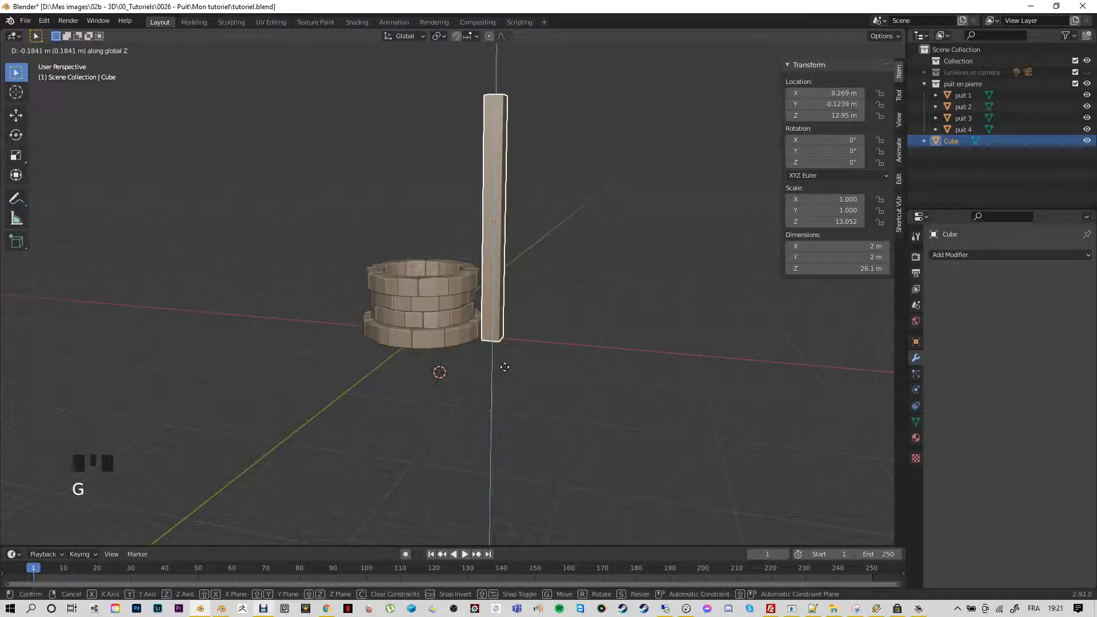
{"action": "left_click", "coordinate": [503, 379]}
{"action": "key", "text": "ctrl+z"}
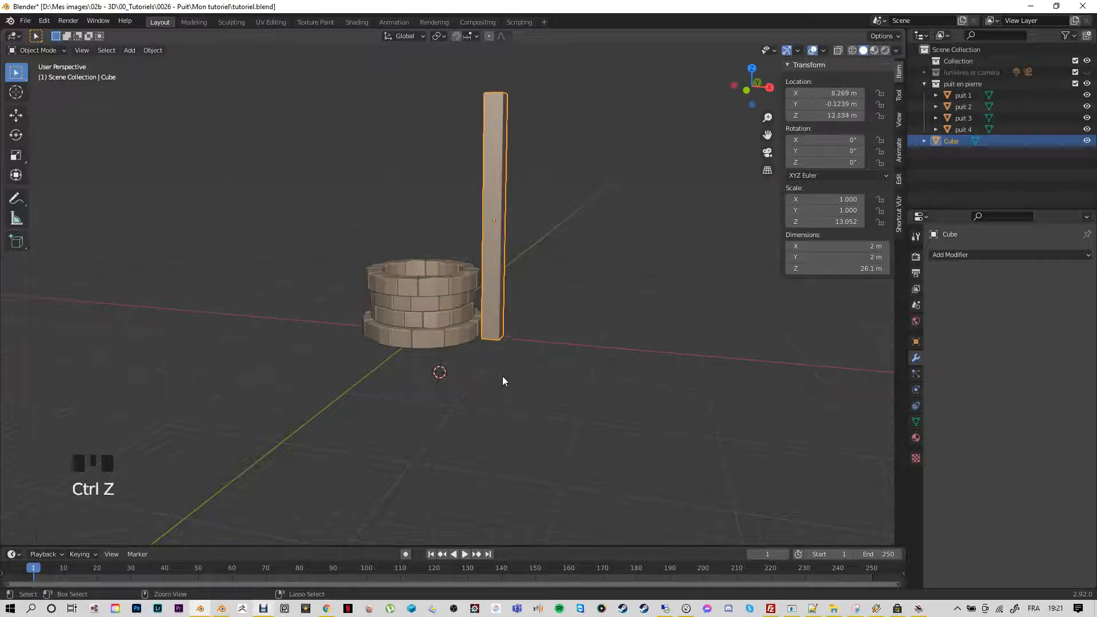
Scale the post along Z to about 18.8 m tall
{"action": "key", "text": "s"}
{"action": "key", "text": "z"}
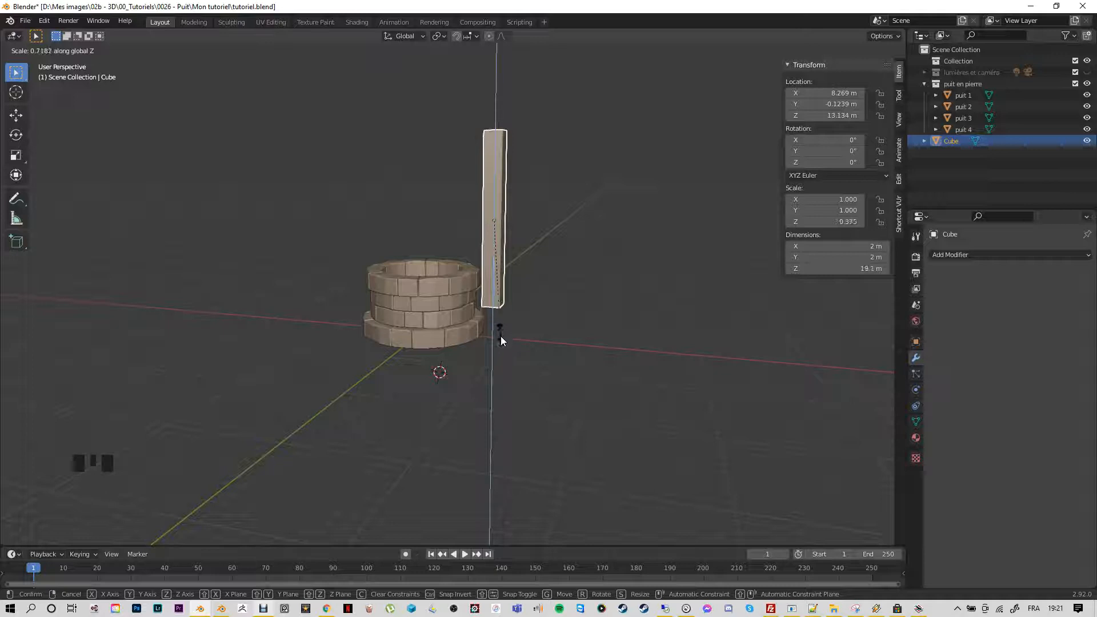
{"action": "left_click", "coordinate": [501, 331]}
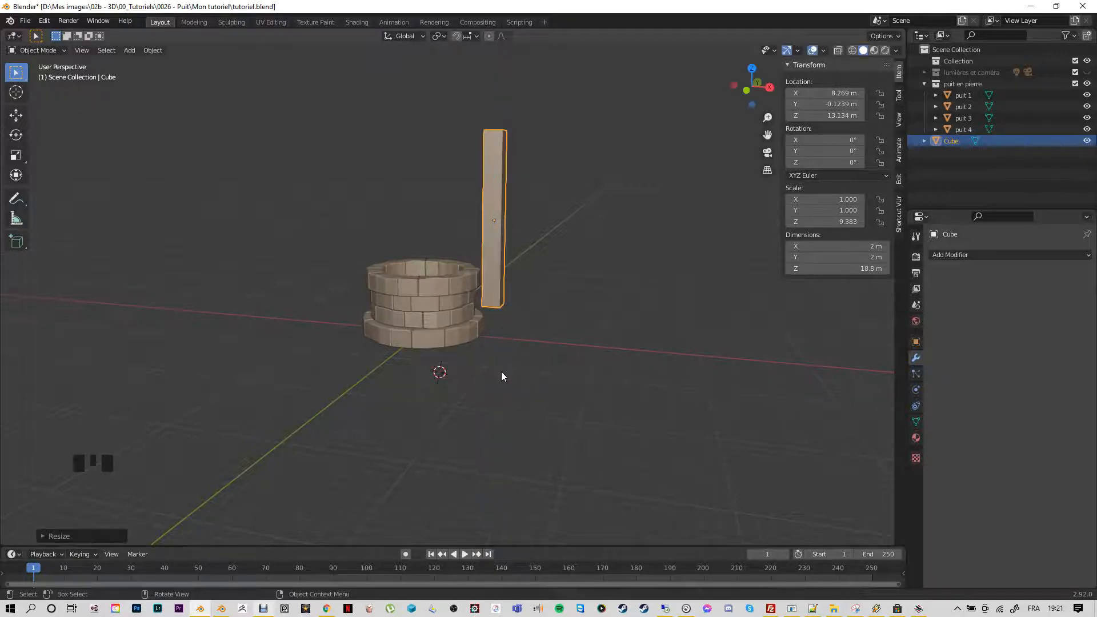
Lower the post along Z to about 9.58 m so its base rests on the ground line
{"action": "key", "text": "KP_1"}
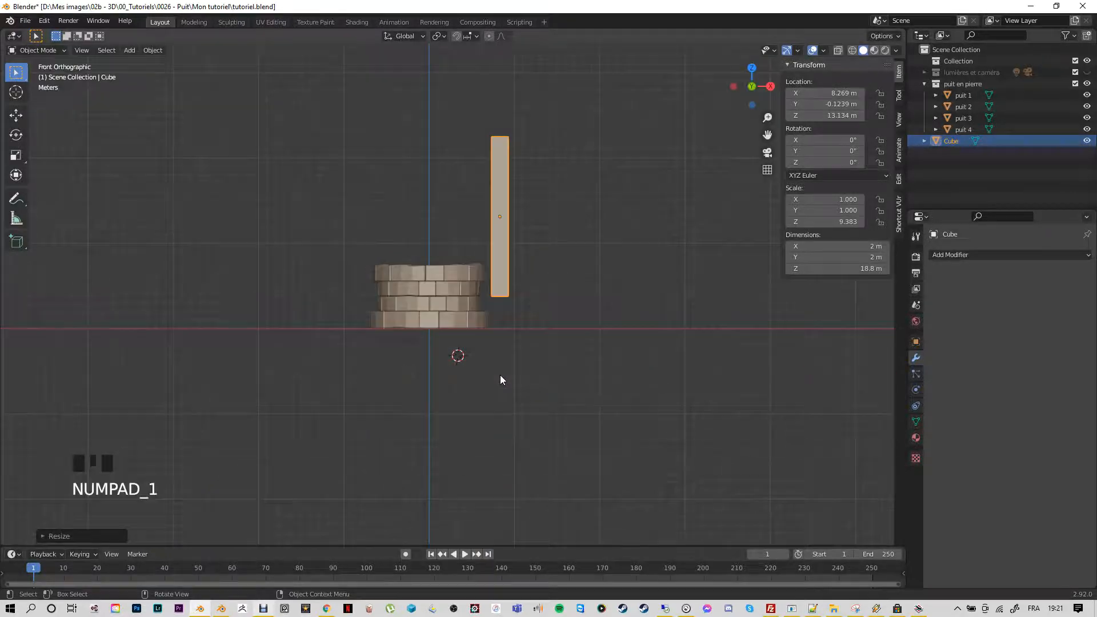
{"action": "key", "text": "g"}
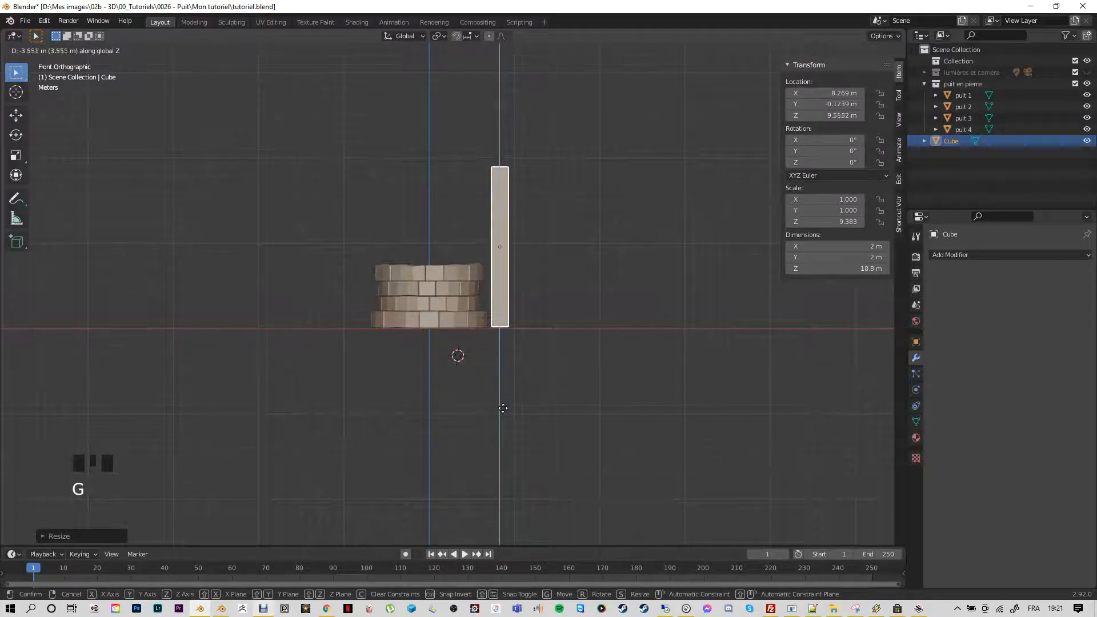
{"action": "left_click", "coordinate": [494, 375]}
{"action": "left_click", "coordinate": [499, 363]}
{"action": "middle_click_drag", "start_coordinate": [500, 364], "coordinate": [483, 380]}
{"action": "left_click", "coordinate": [492, 338]}
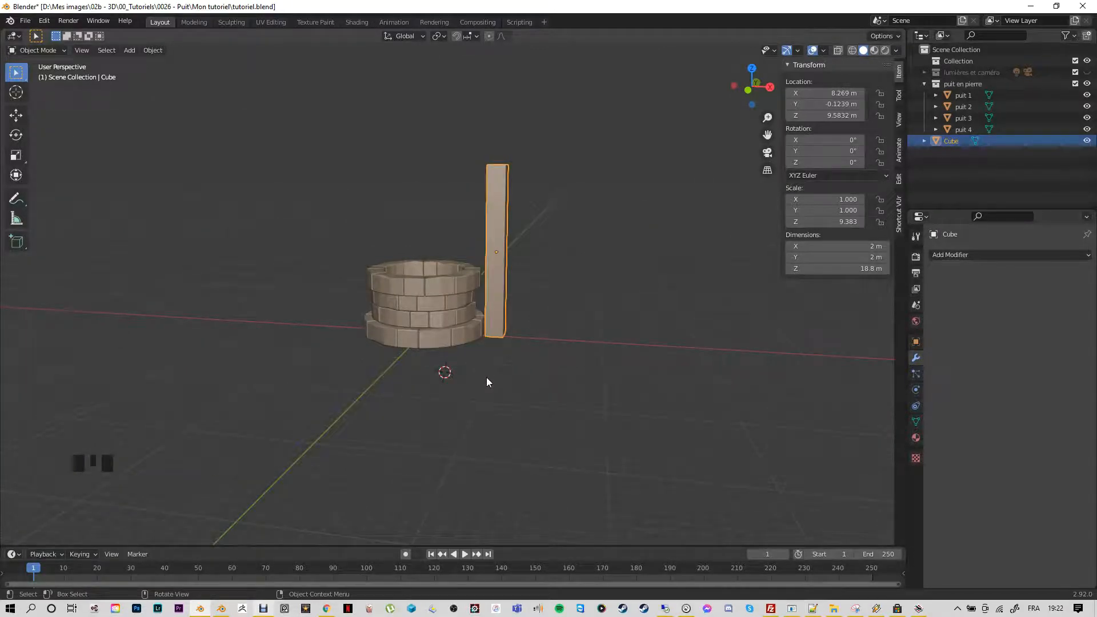
Scale the post along Z to about 20.1 m tall
{"action": "key", "text": "s"}
{"action": "key", "text": "z"}
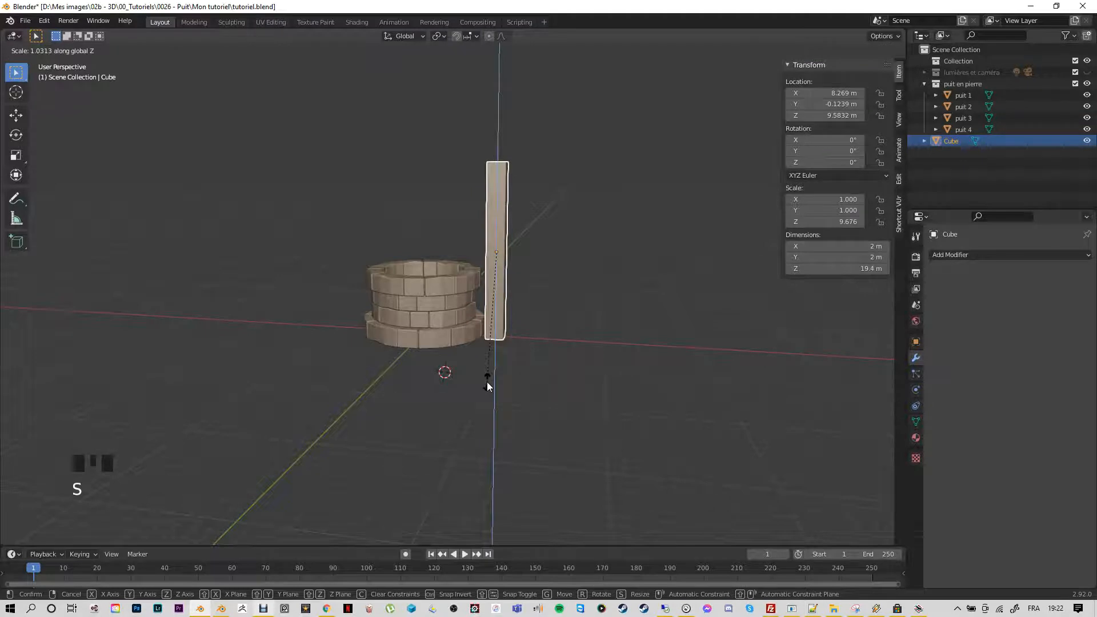
{"action": "left_click", "coordinate": [489, 386]}
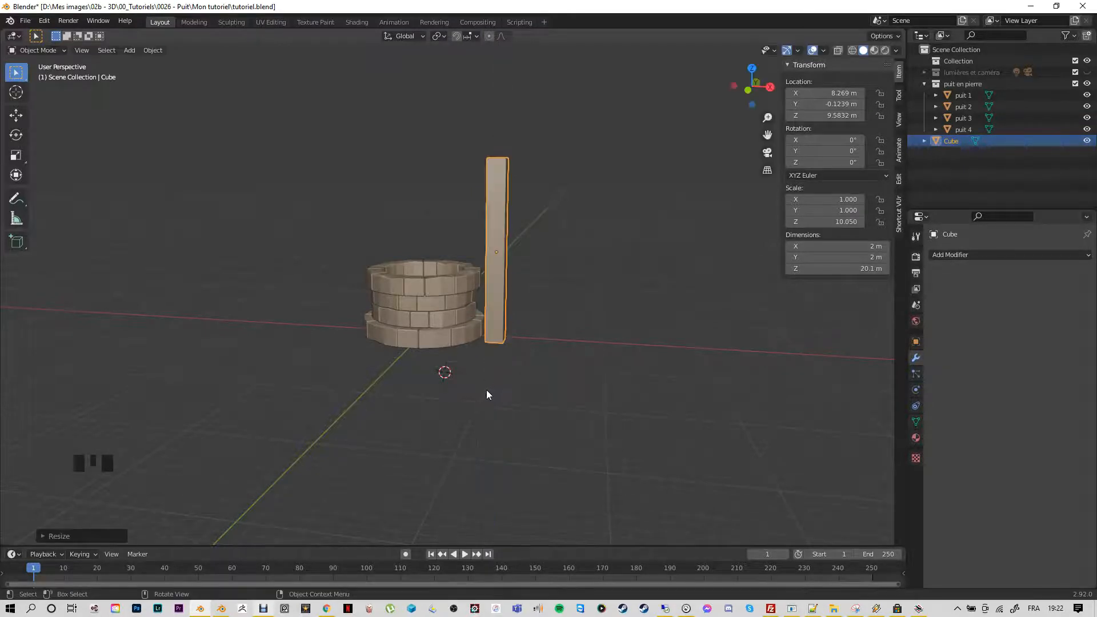
Raise the post along Z to about 10.12 m so its base sits back at ground level
{"action": "key", "text": "KP_1"}
{"action": "key", "text": "g"}
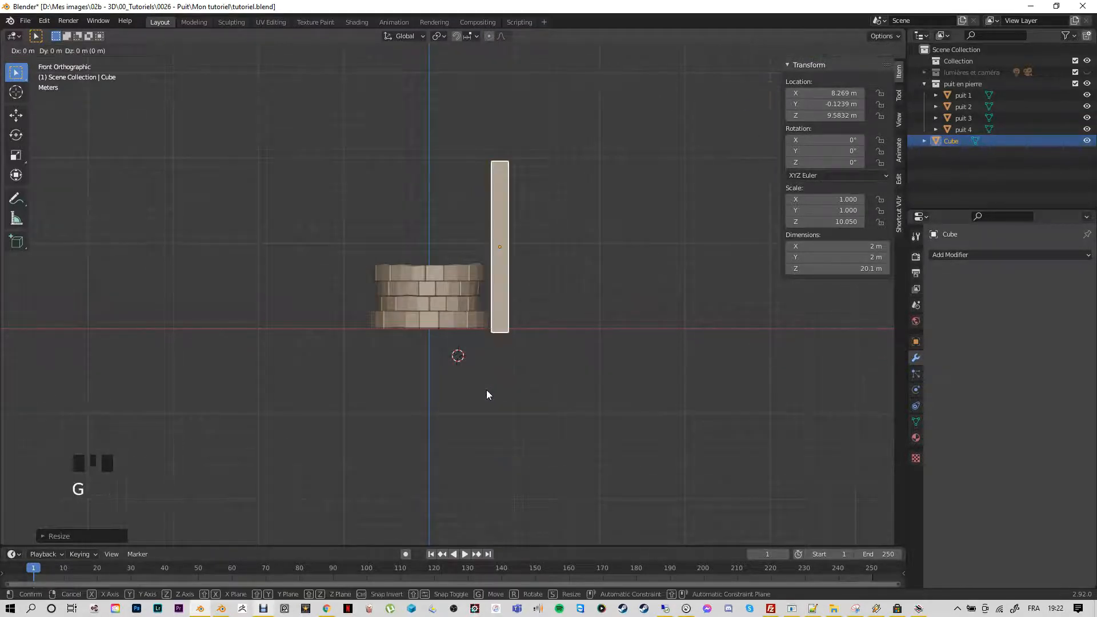
{"action": "middle_click", "coordinate": [489, 385]}
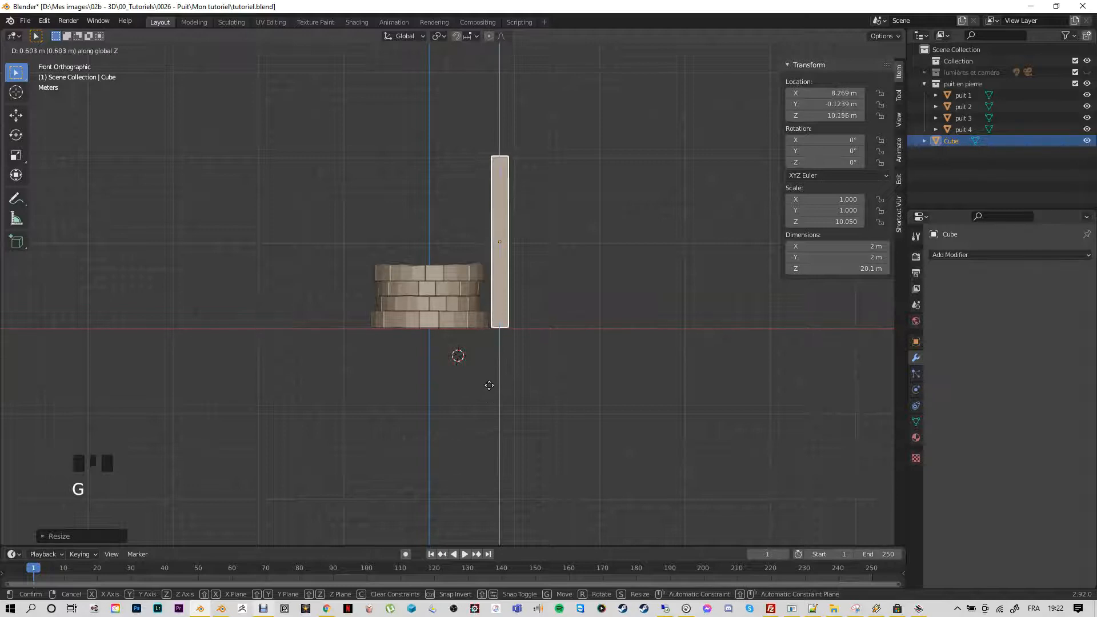
{"action": "left_click", "coordinate": [490, 383]}
{"action": "middle_click_drag", "start_coordinate": [490, 383], "coordinate": [443, 414]}
{"action": "scroll", "coordinate": [519, 344], "scroll_direction": "up", "scroll_amount": 2}
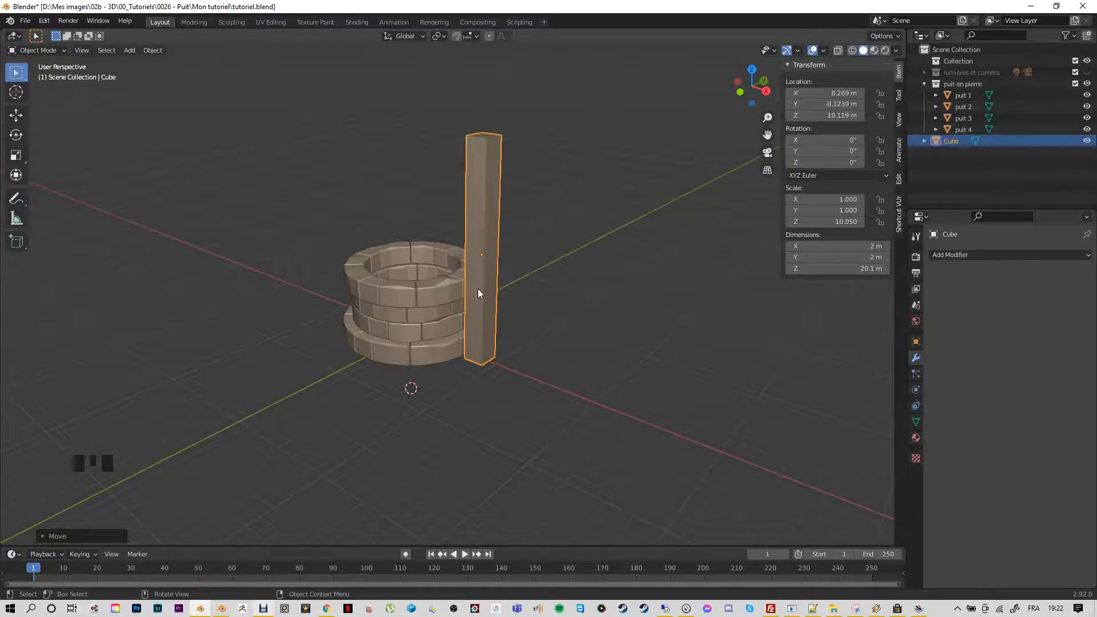
Try scaling the post uniformly on all axes to about 3.29 m wide and undo it
{"action": "key", "text": "s"}
{"action": "left_click", "coordinate": [475, 311]}
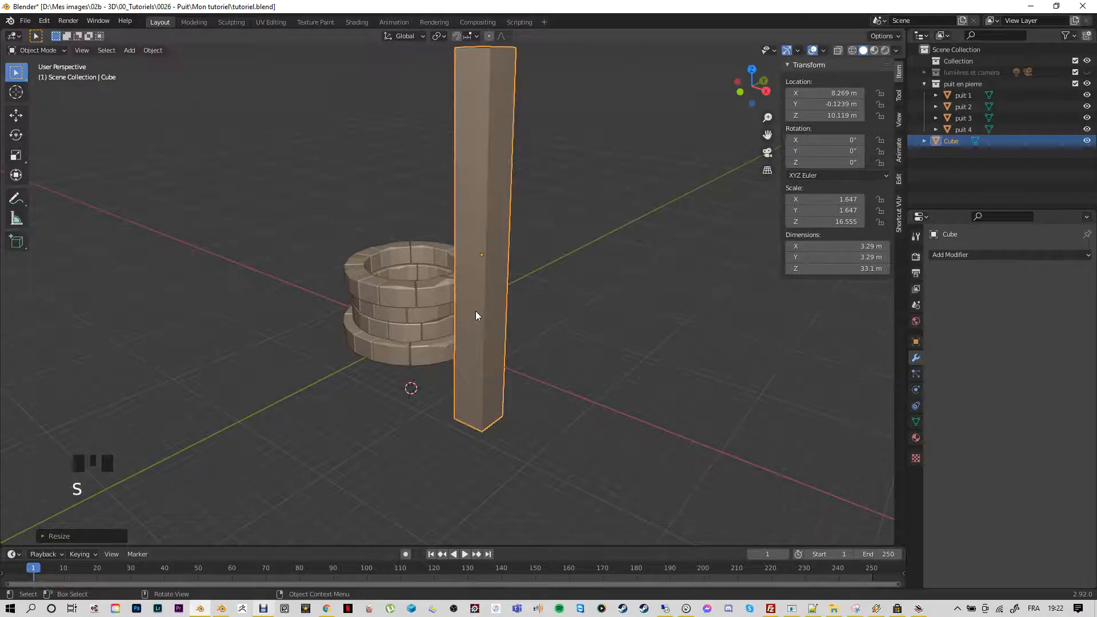
{"action": "key", "text": "ctrl+z"}
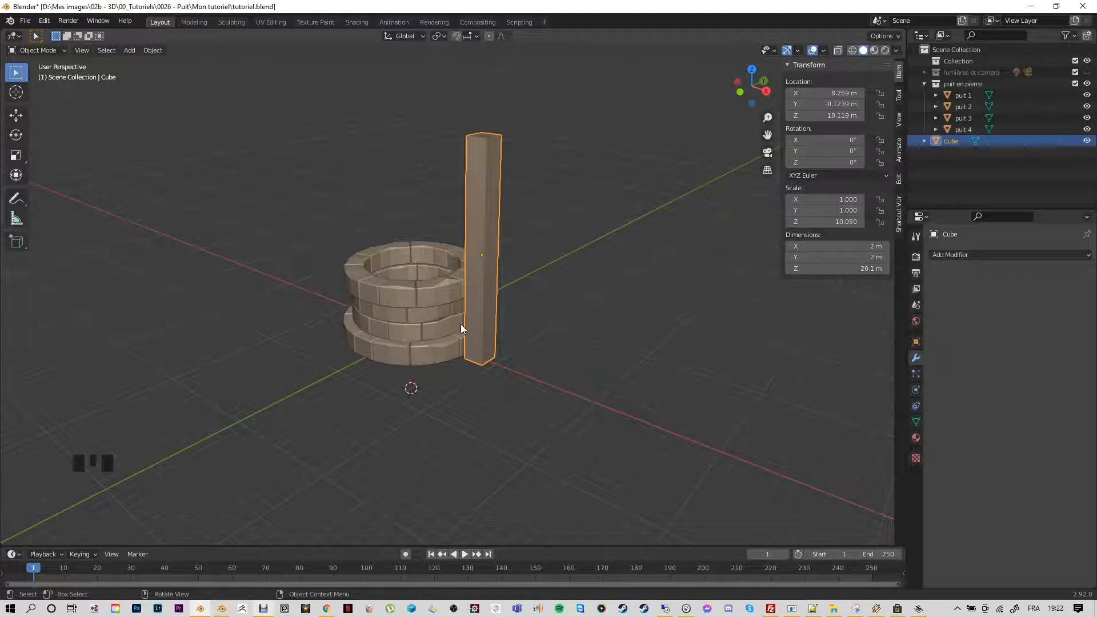
Thin the post to about 1.28 m in X and Y, keeping its height locked
{"action": "key", "text": "s"}
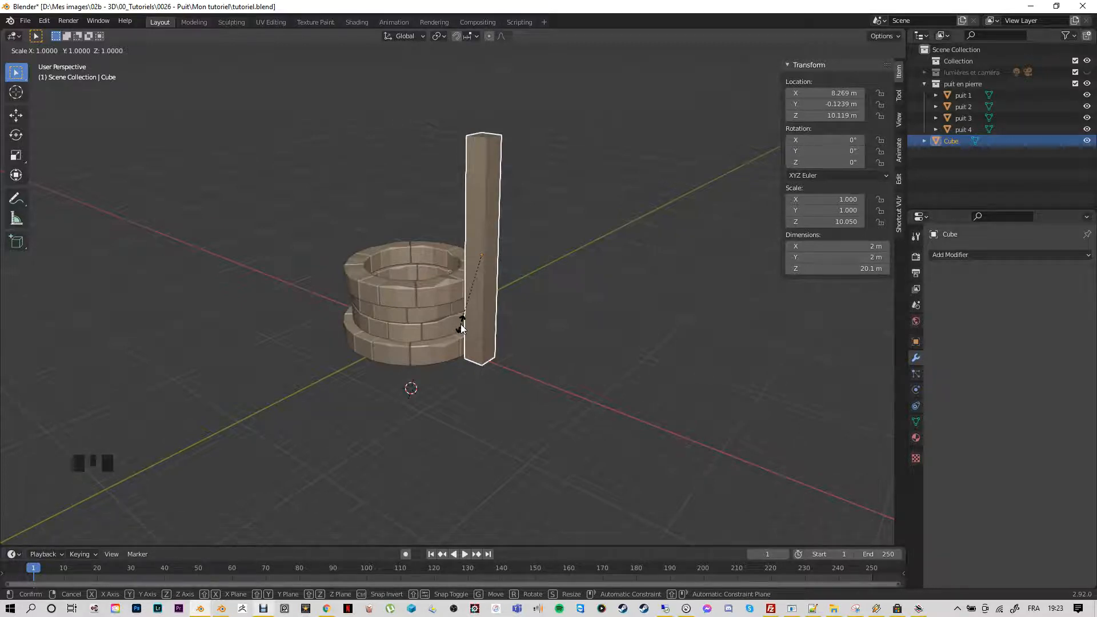
{"action": "key", "text": "shift+z"}
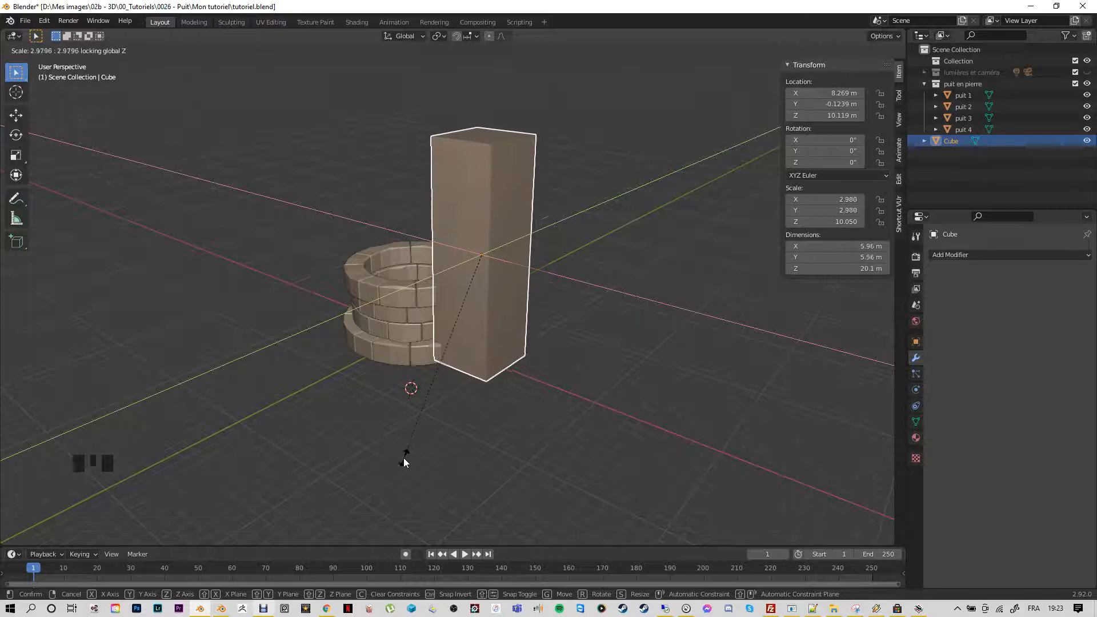
{"action": "left_click", "coordinate": [479, 303]}
{"action": "mouse_move", "coordinate": [512, 414]}
{"action": "middle_mouse_down"}
{"action": "mouse_move", "coordinate": [516, 423]}
{"action": "mouse_move", "coordinate": [576, 397]}
{"action": "mouse_move", "coordinate": [519, 431]}
{"action": "middle_mouse_up"}
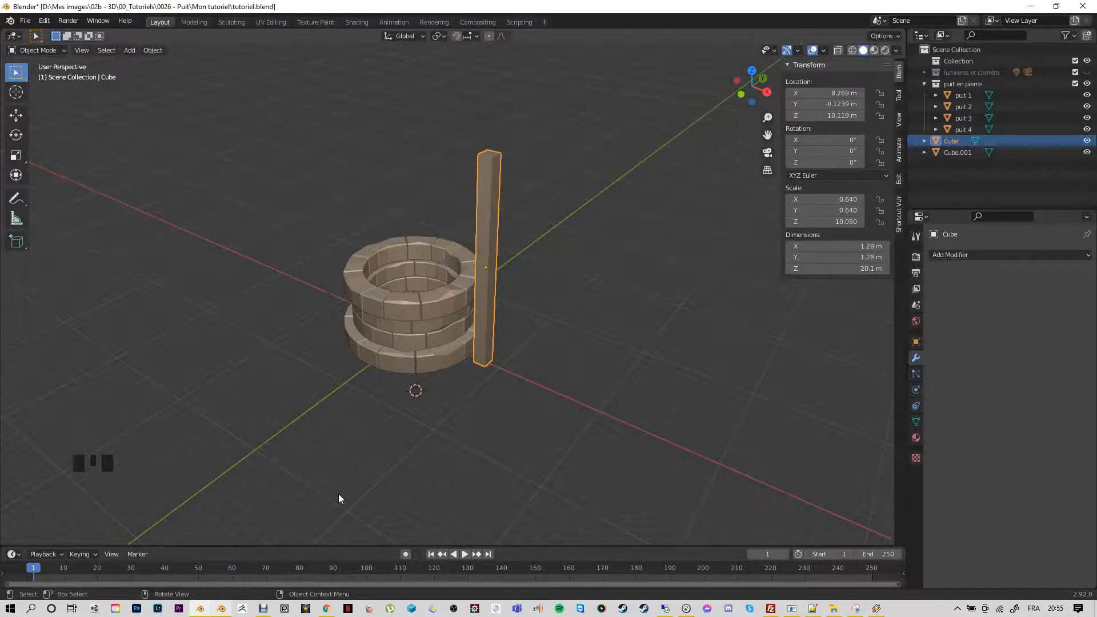
Try beveling all the post's edges by about 0.38 m in Edit Mode, undo it and return to Object Mode
{"action": "key", "text": "Tab"}
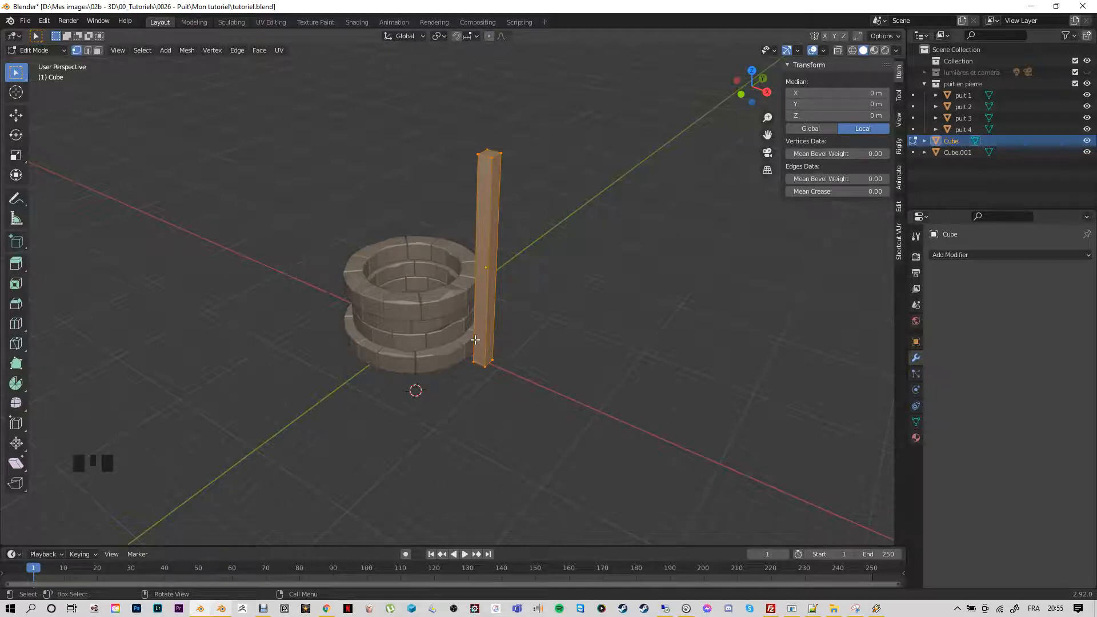
{"action": "key", "text": "ctrl"}
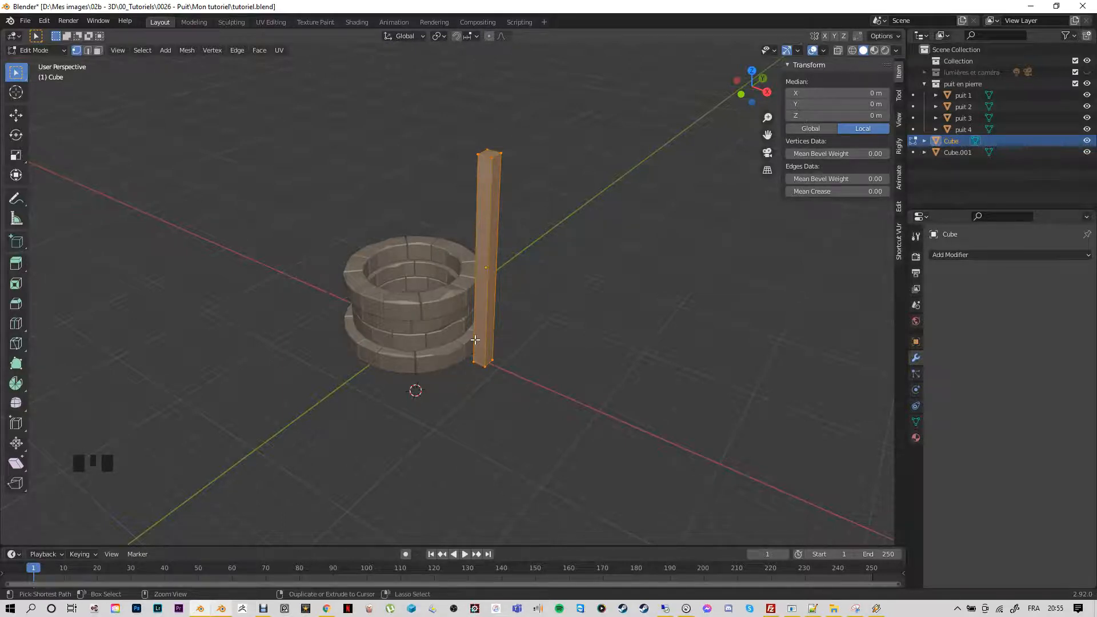
{"action": "key", "text": "ctrl+l"}
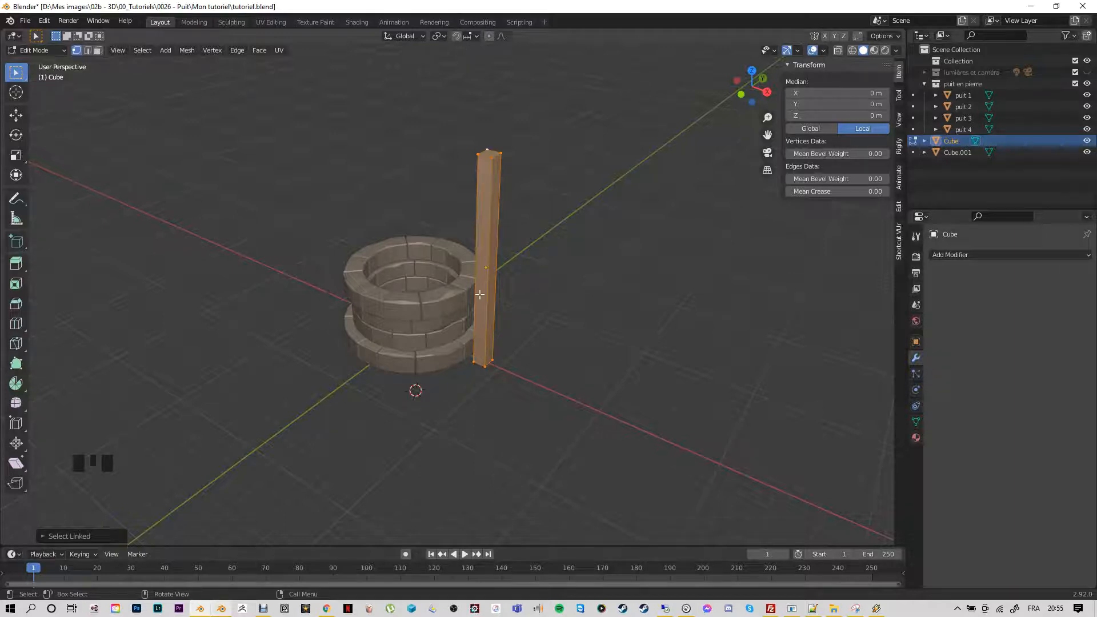
{"action": "key", "text": "ctrl"}
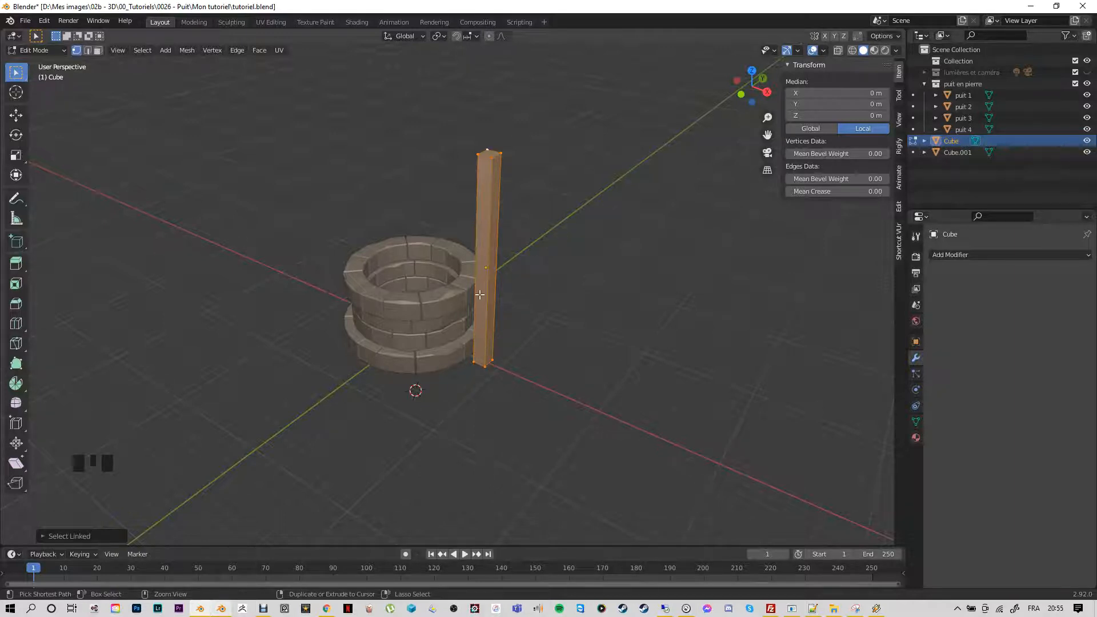
{"action": "key", "text": "ctrl+b"}
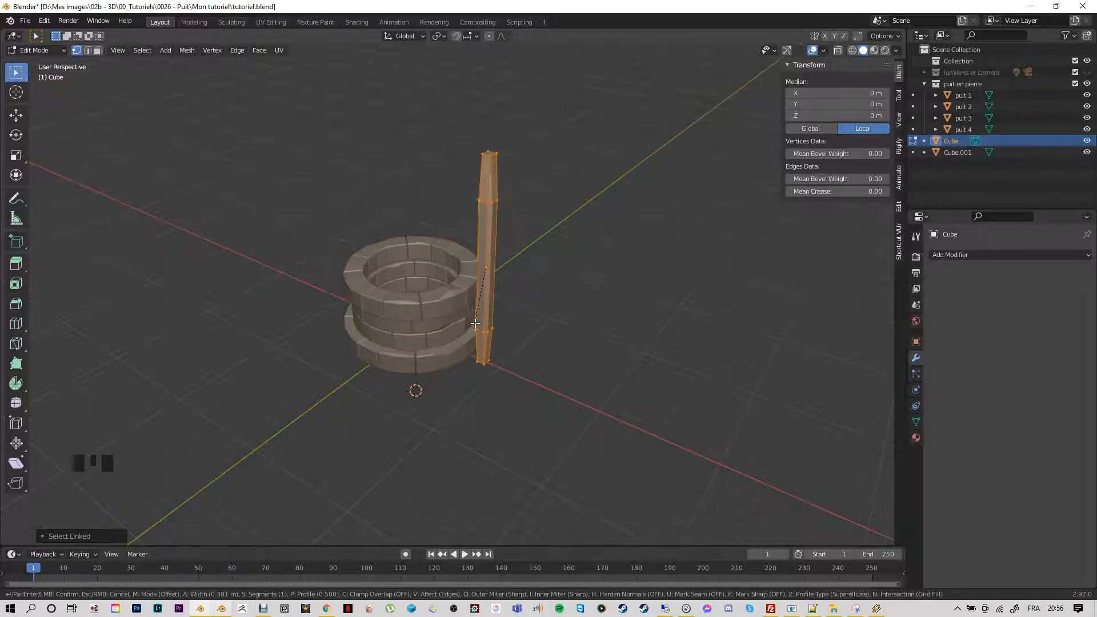
{"action": "left_click", "coordinate": [474, 323]}
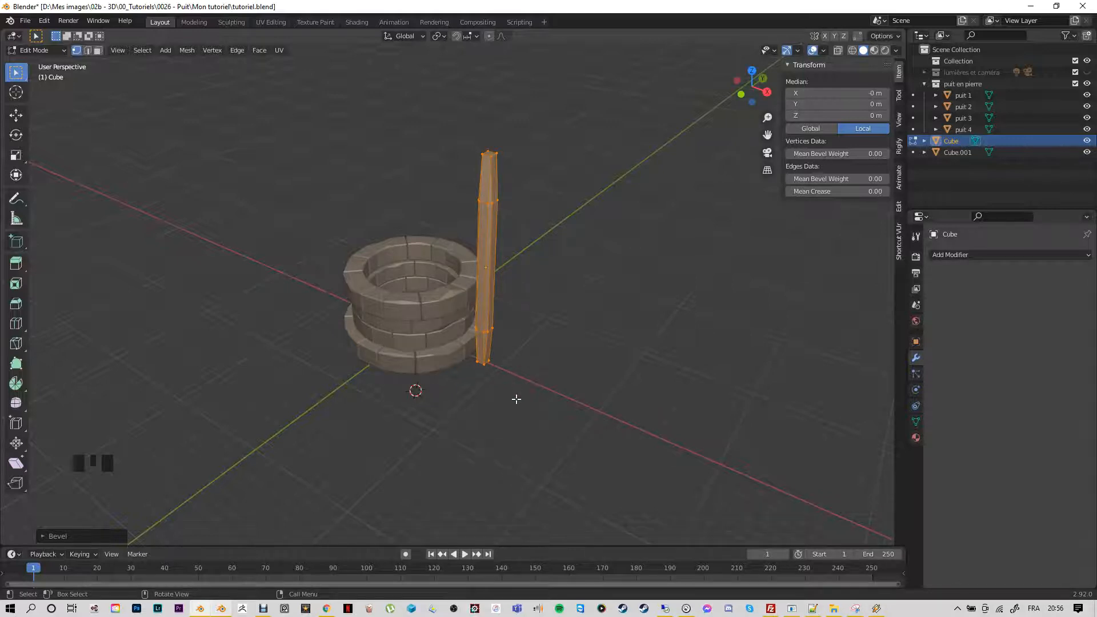
{"action": "key", "text": "ctrl"}
{"action": "key", "text": "ctrl+z"}
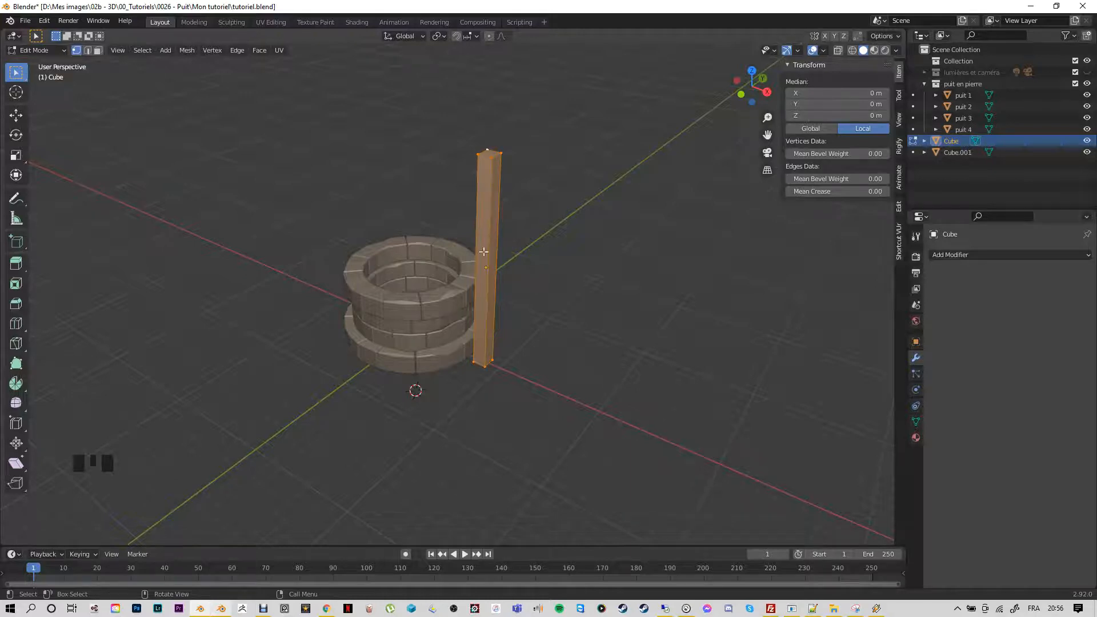
{"action": "key", "text": "Tab"}
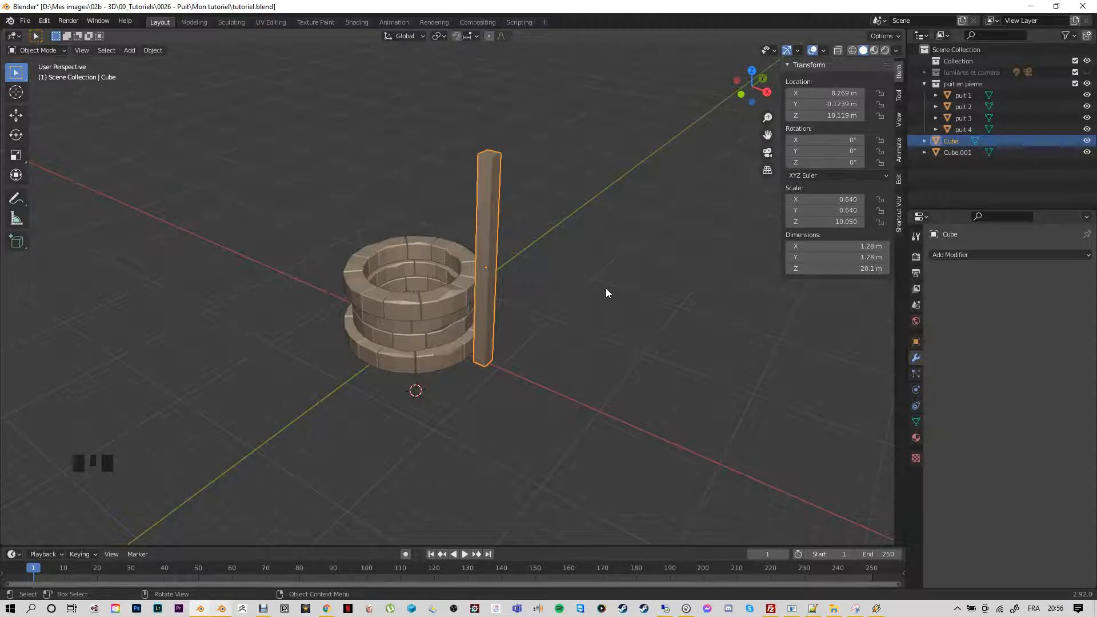
Apply the post's scale and enter Edit Mode on it
{"action": "key", "text": "ctrl"}
{"action": "key", "text": "ctrl+a"}
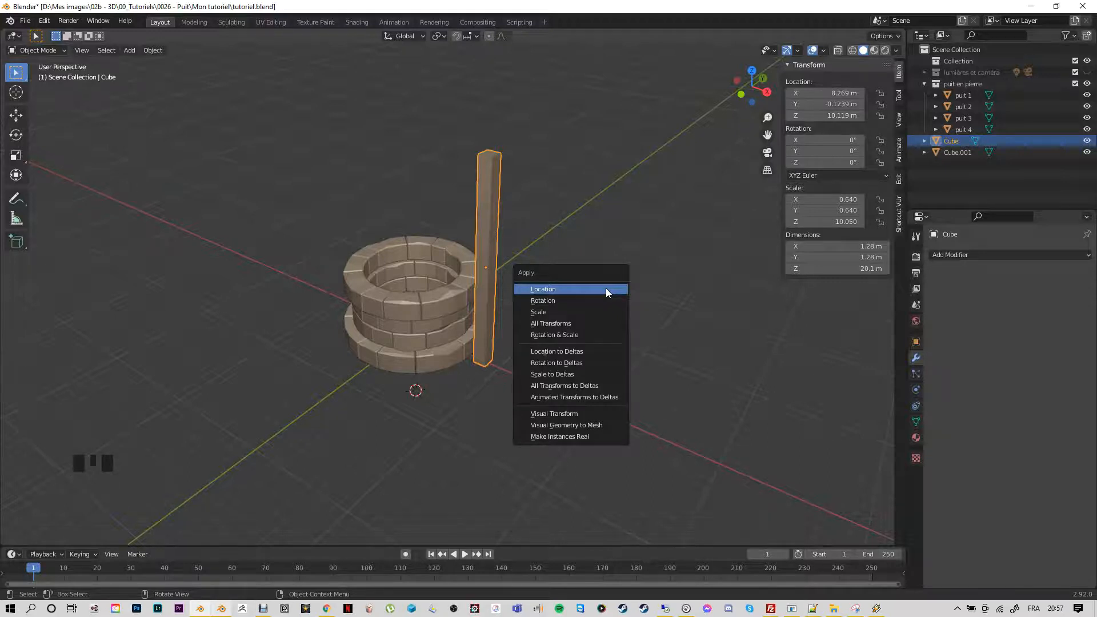
{"action": "left_click", "coordinate": [585, 312]}
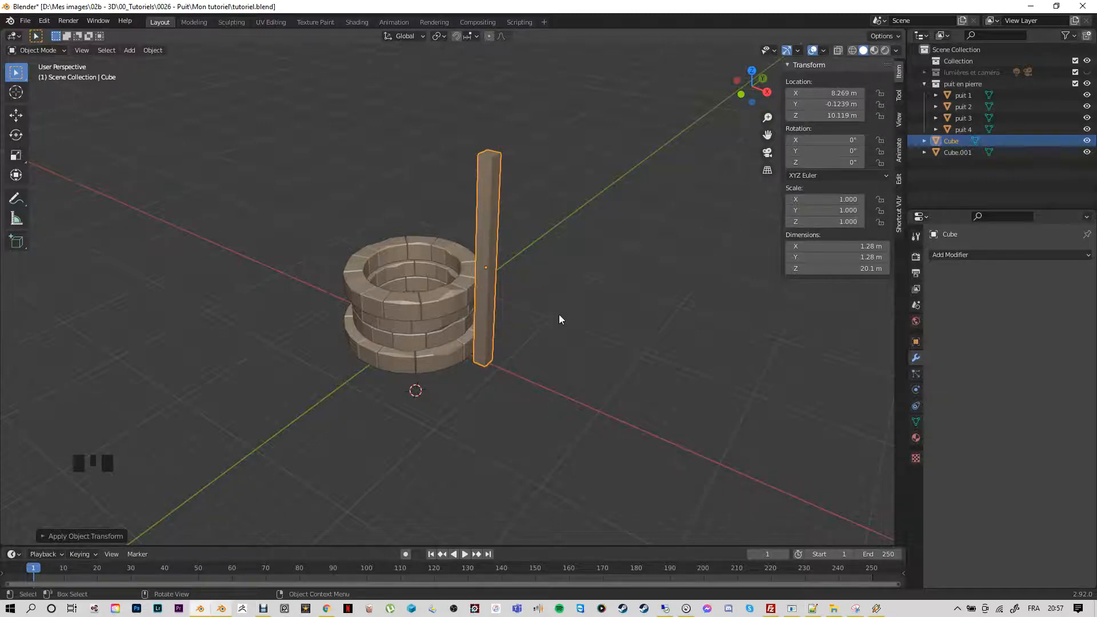
{"action": "key", "text": "Tab"}
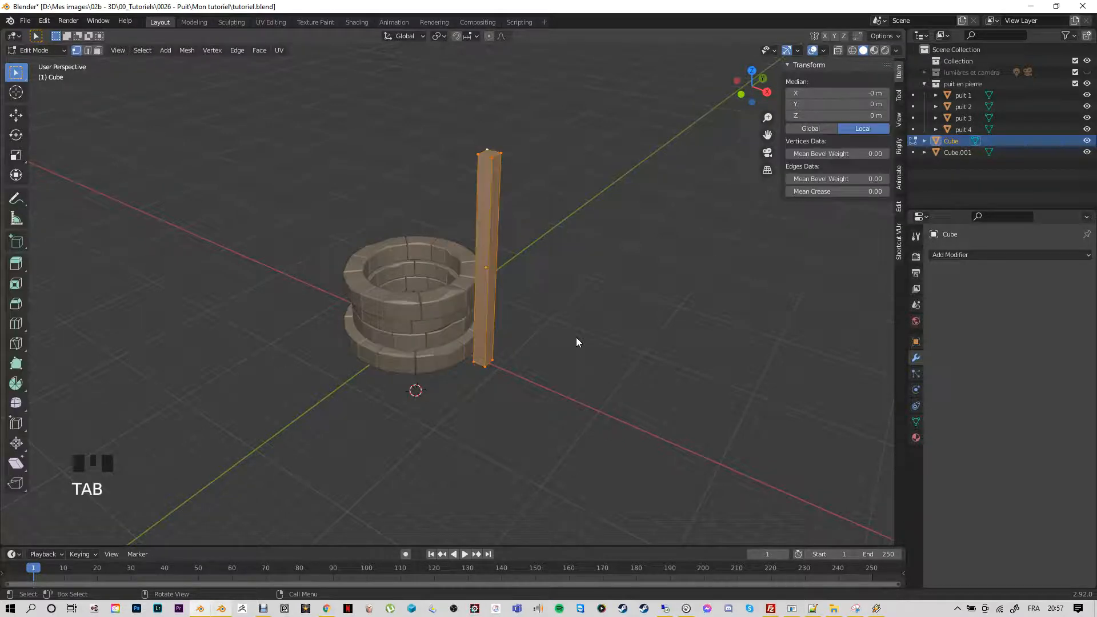
Try a first bevel on the rescaled post's edges and undo it
{"action": "key", "text": "ctrl+b"}
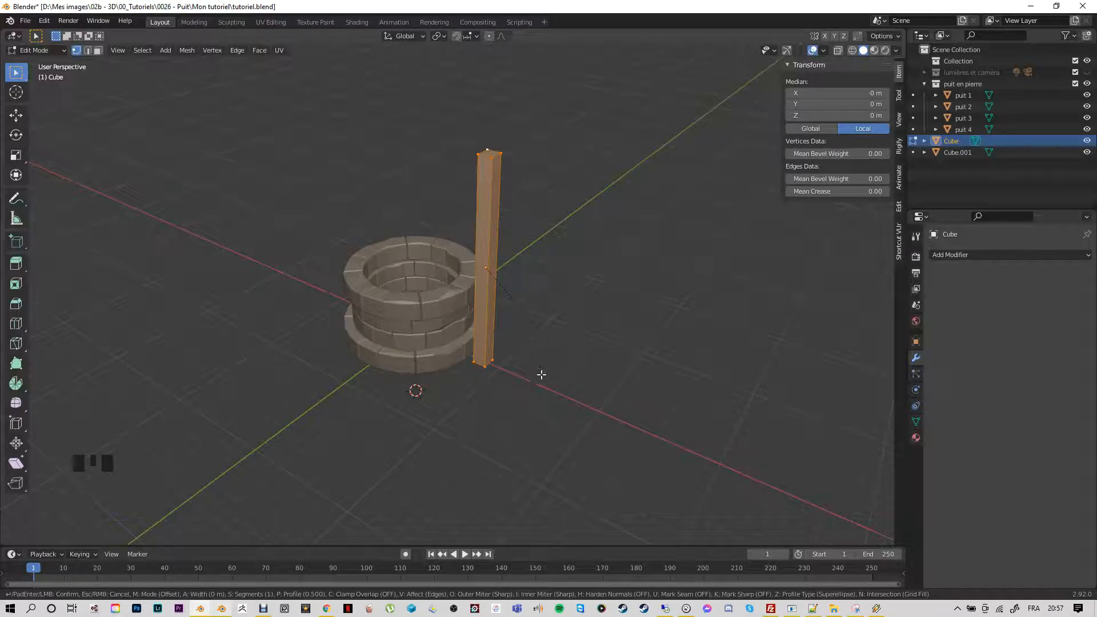
{"action": "left_click", "coordinate": [526, 347]}
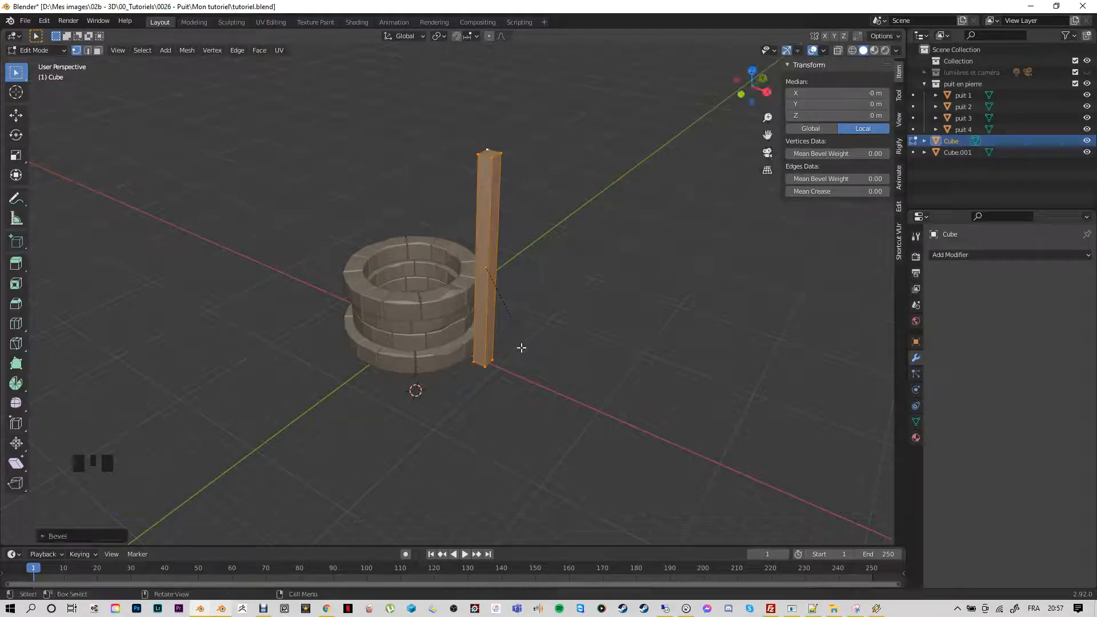
{"action": "key", "text": "ctrl+z"}
Bevel all the post's edges by about 0.074 m with one segment and deselect the geometry
{"action": "scroll", "coordinate": [518, 345], "scroll_direction": "up", "scroll_amount": 3}
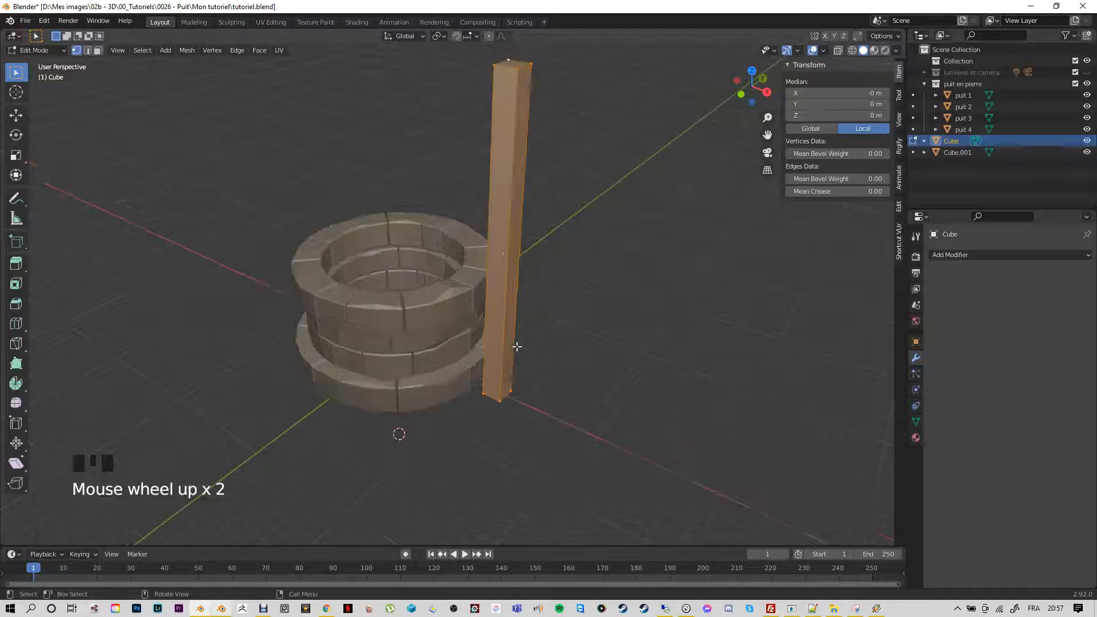
{"action": "middle_click_drag", "start_coordinate": [607, 157], "coordinate": [590, 291], "text": "shift"}
{"action": "scroll", "coordinate": [477, 271], "scroll_direction": "down", "scroll_amount": 1}
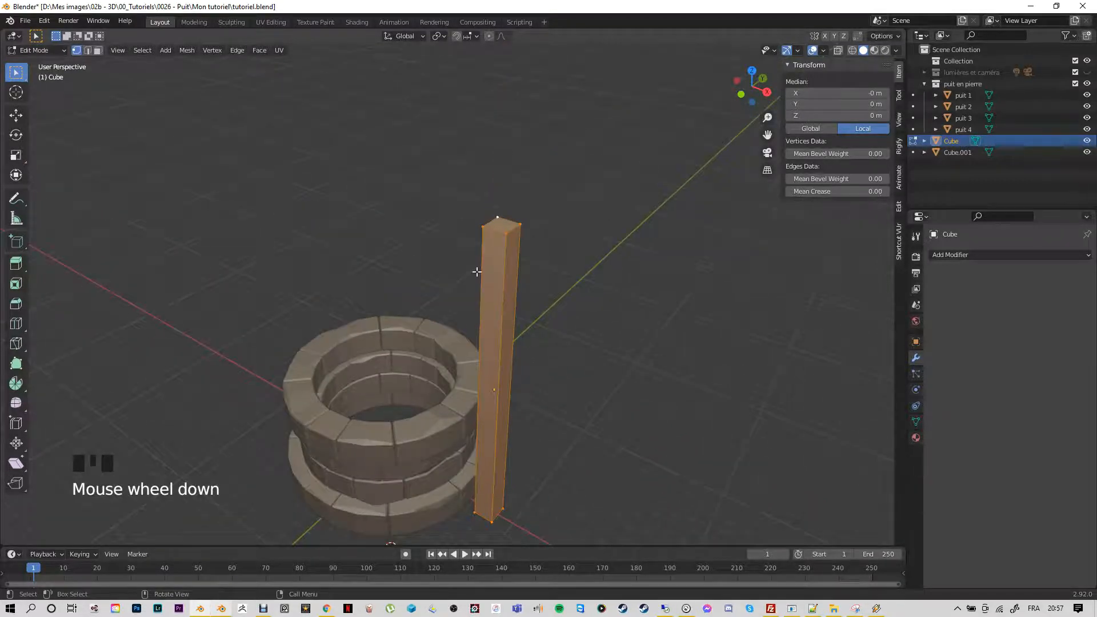
{"action": "key", "text": "ctrl+b"}
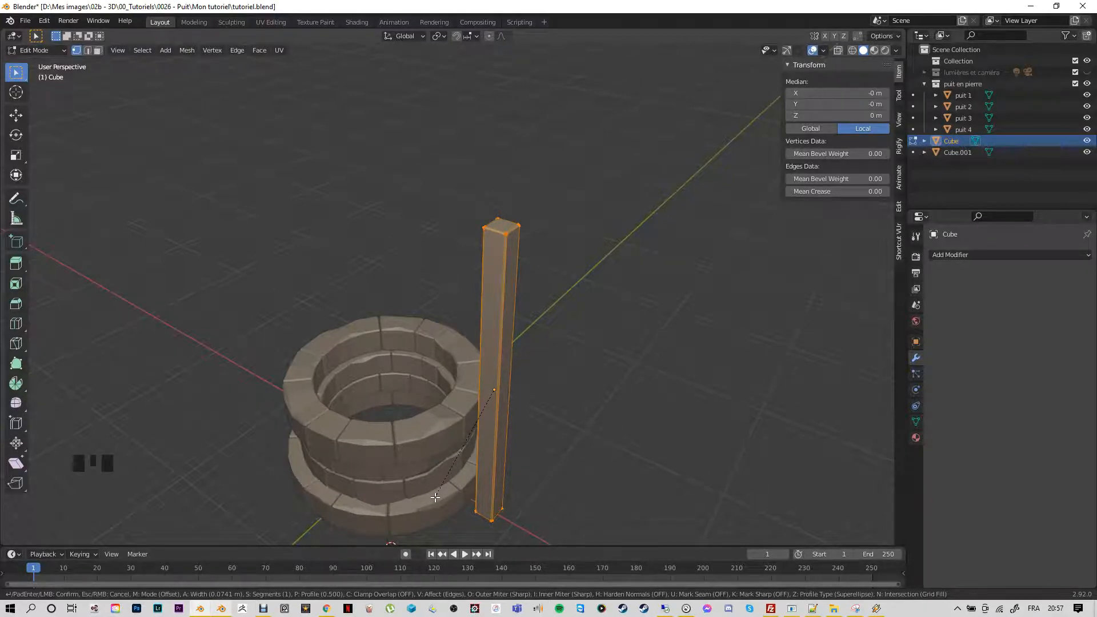
{"action": "left_click", "coordinate": [436, 498]}
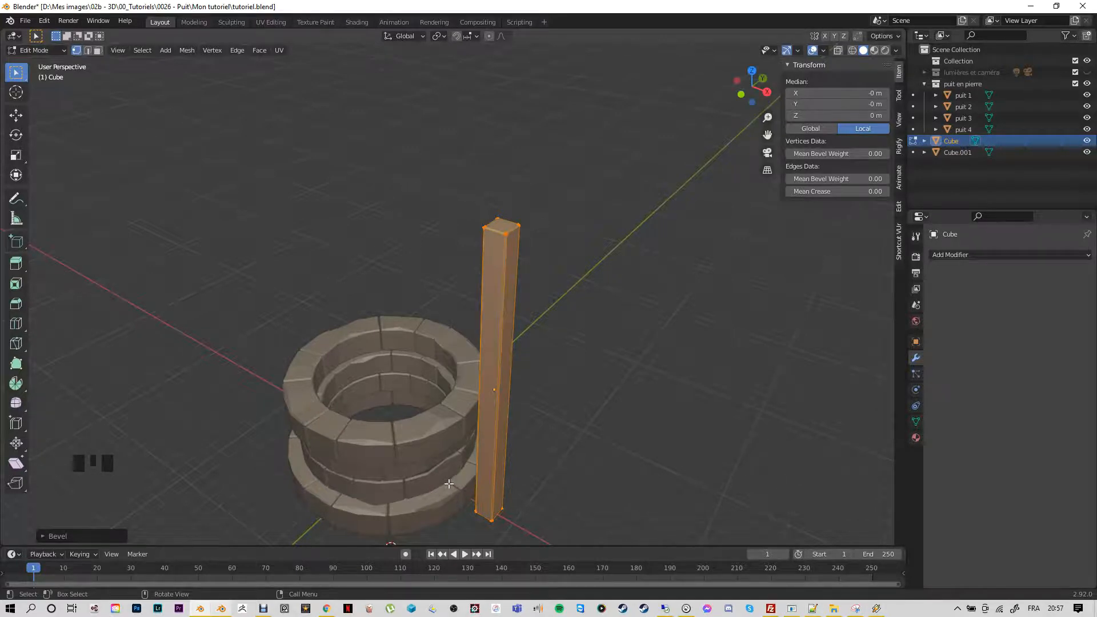
{"action": "left_click", "coordinate": [533, 430]}
{"action": "left_click", "coordinate": [568, 393]}
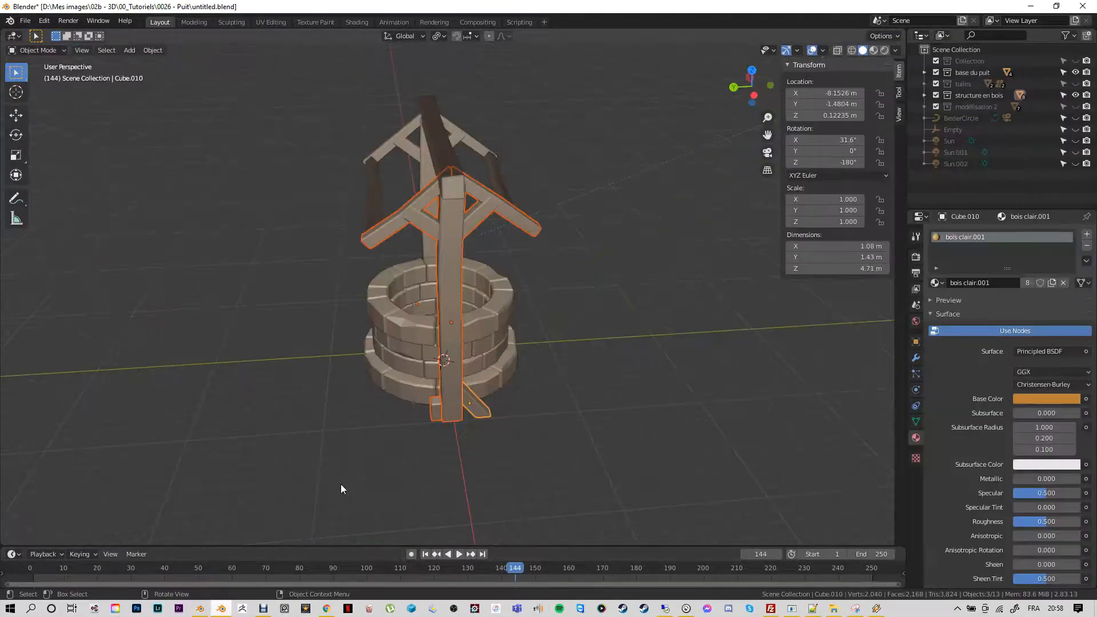
Examine the finished wooden structure in the reference Blender file and compare it with the post in the tutorial file
{"action": "middle_click_drag", "start_coordinate": [334, 450], "coordinate": [378, 441]}
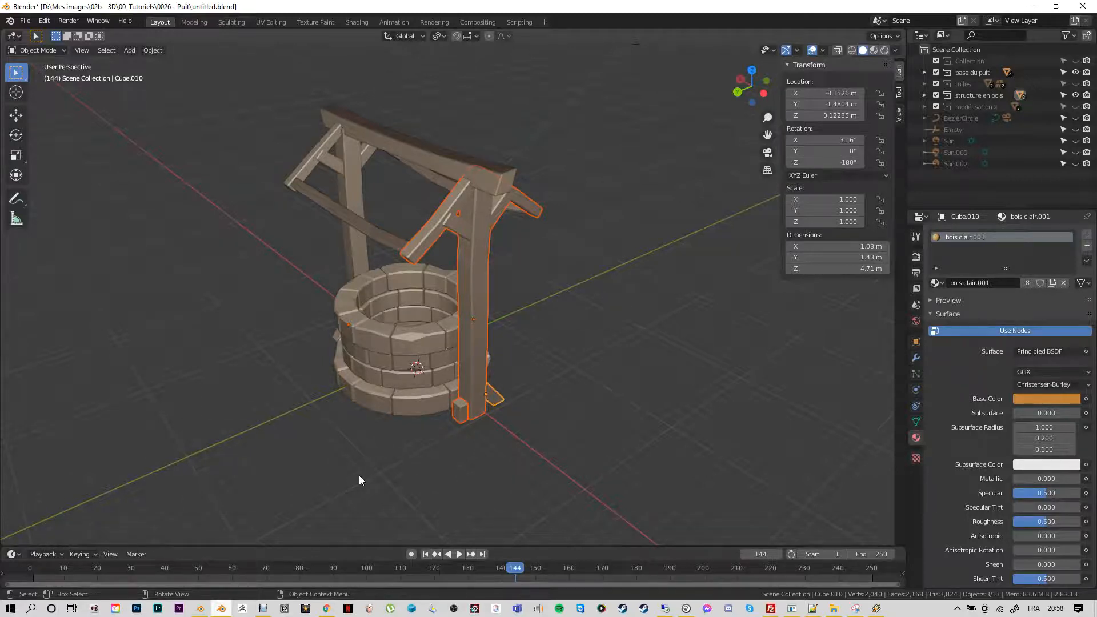
{"action": "left_click", "coordinate": [201, 608]}
{"action": "middle_click_drag", "start_coordinate": [580, 453], "coordinate": [544, 450]}
{"action": "scroll", "coordinate": [344, 319], "scroll_direction": "up", "scroll_amount": 2}
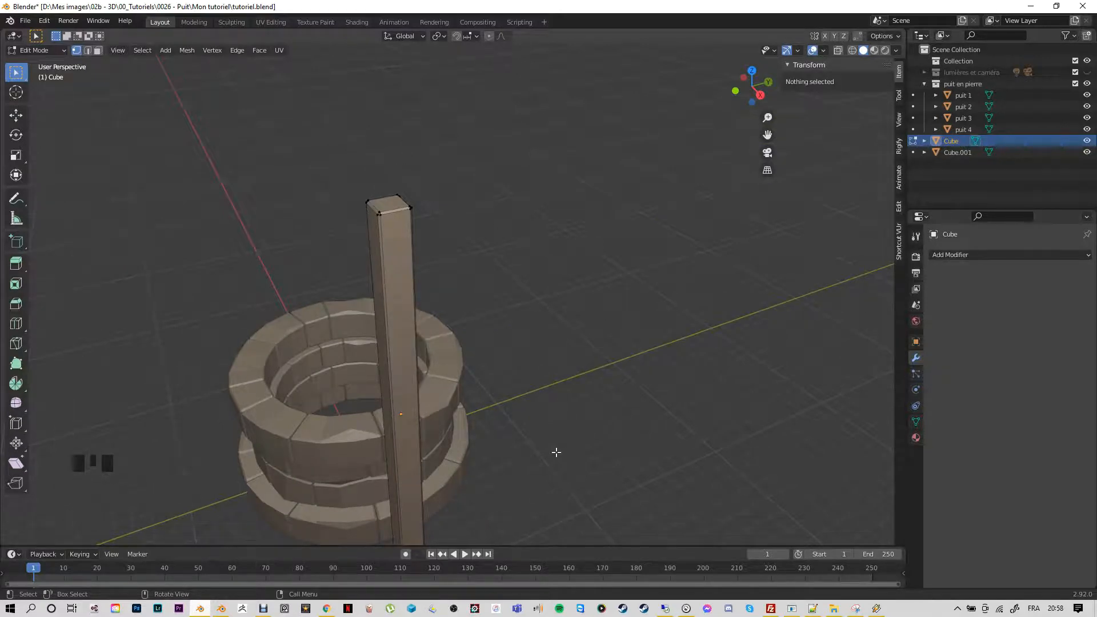
{"action": "scroll", "coordinate": [557, 451], "scroll_direction": "down", "scroll_amount": 2}
{"action": "scroll", "coordinate": [558, 445], "scroll_direction": "up", "scroll_amount": 1}
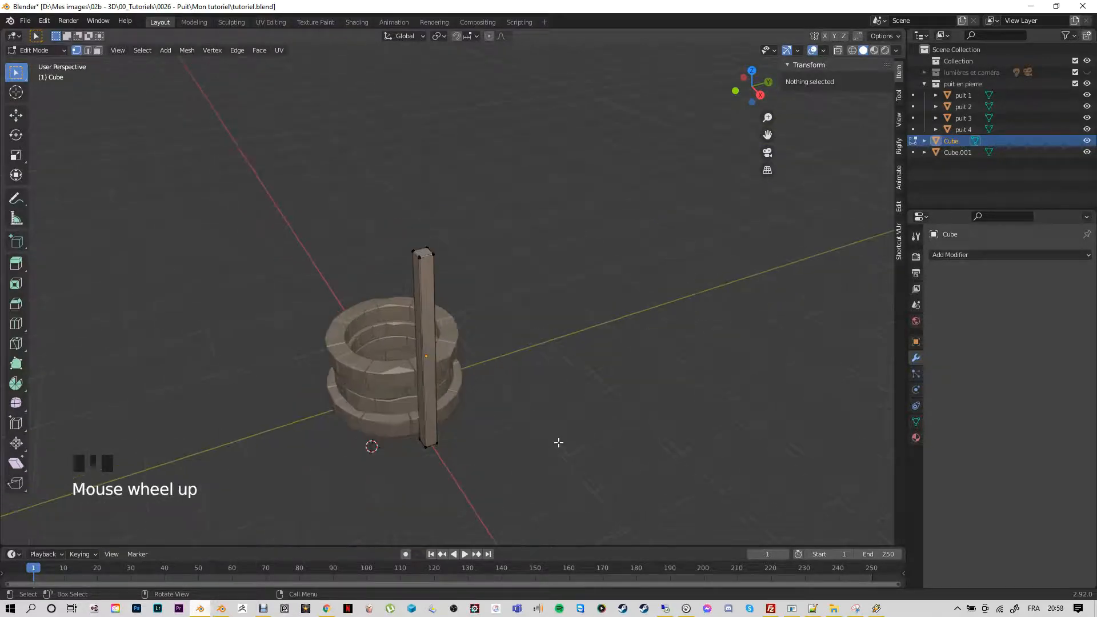
{"action": "left_click", "coordinate": [525, 441]}
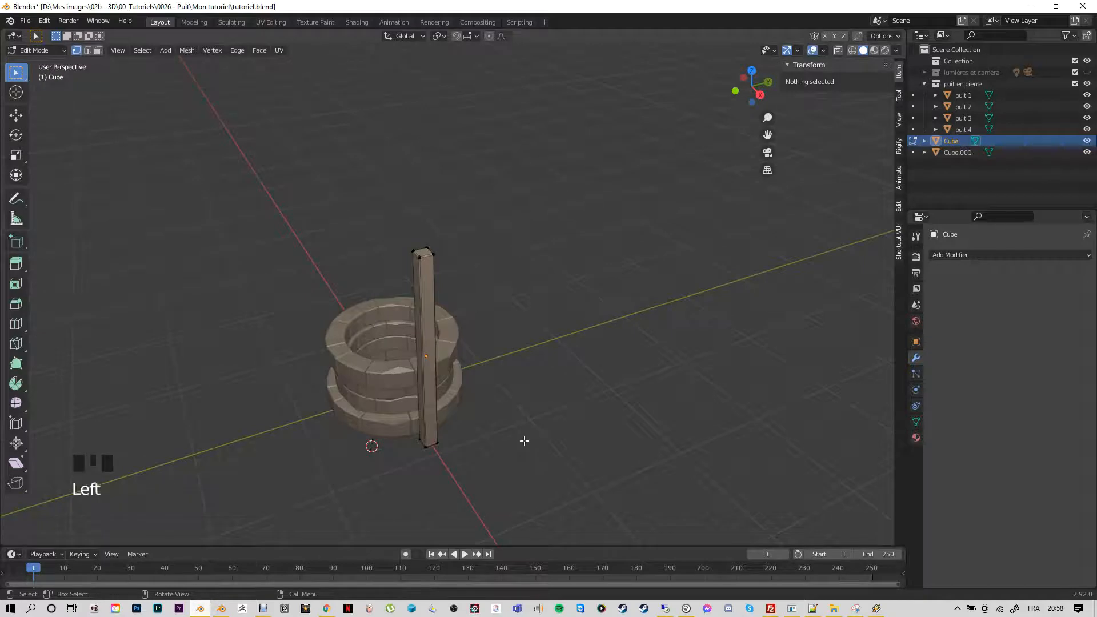
Add a cube to the post's mesh and place it just in front of the post, aligned with it along X
{"action": "key", "text": "shift+a"}
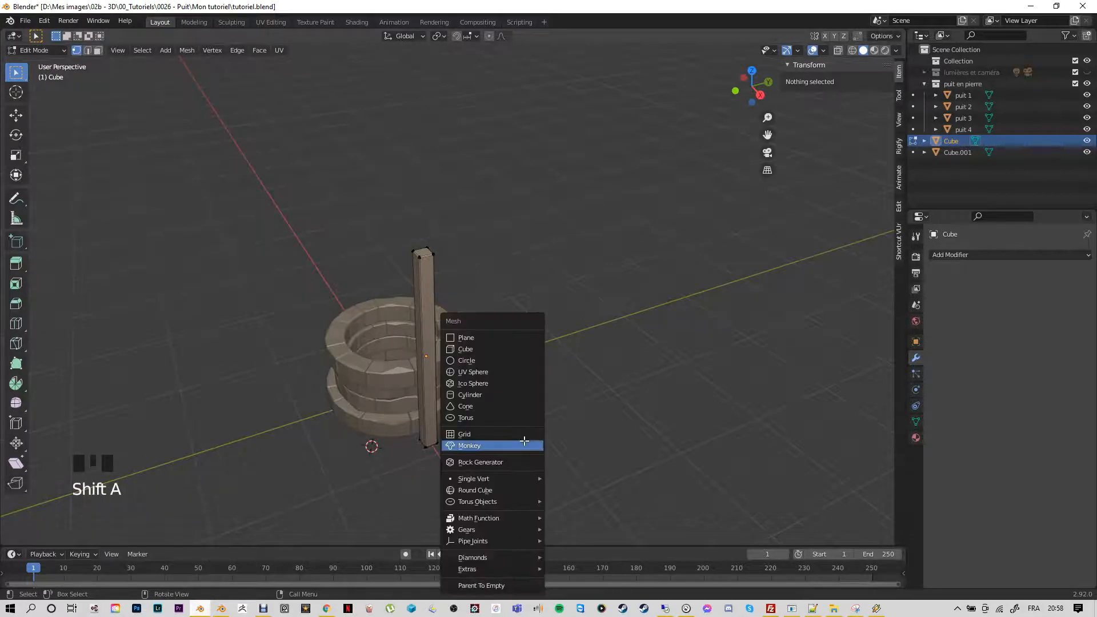
{"action": "left_click", "coordinate": [467, 350]}
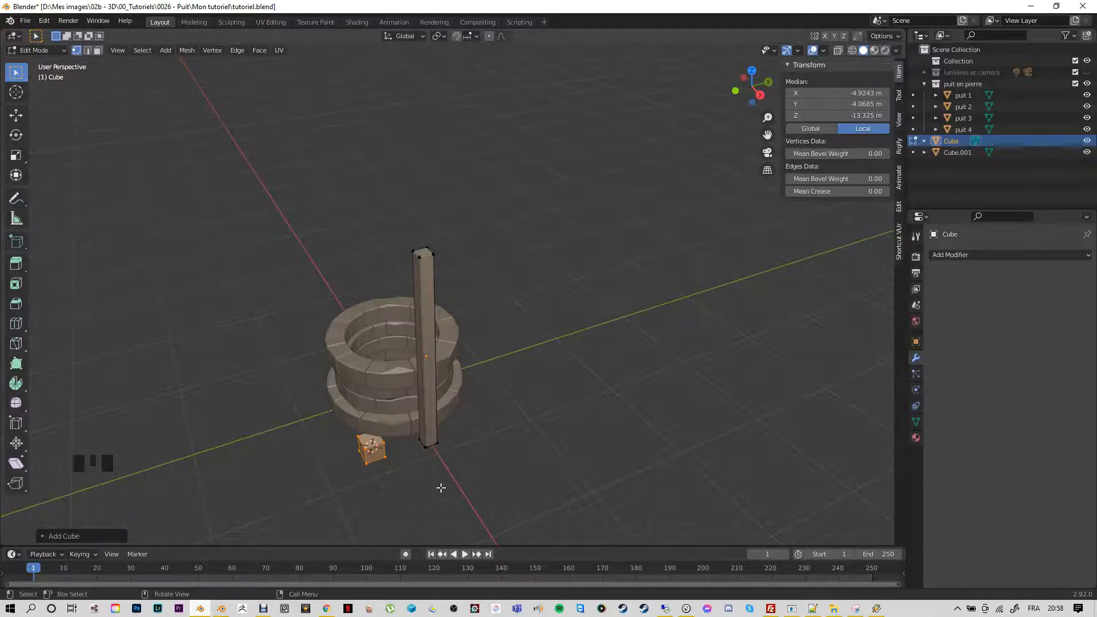
{"action": "key", "text": "KP_7"}
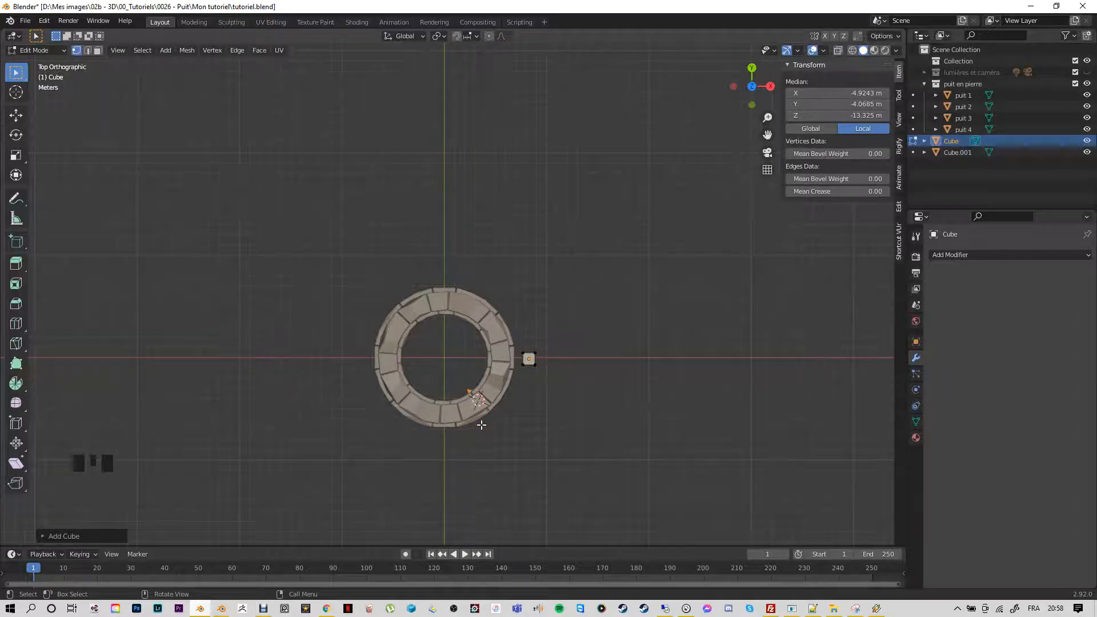
{"action": "key", "text": "g"}
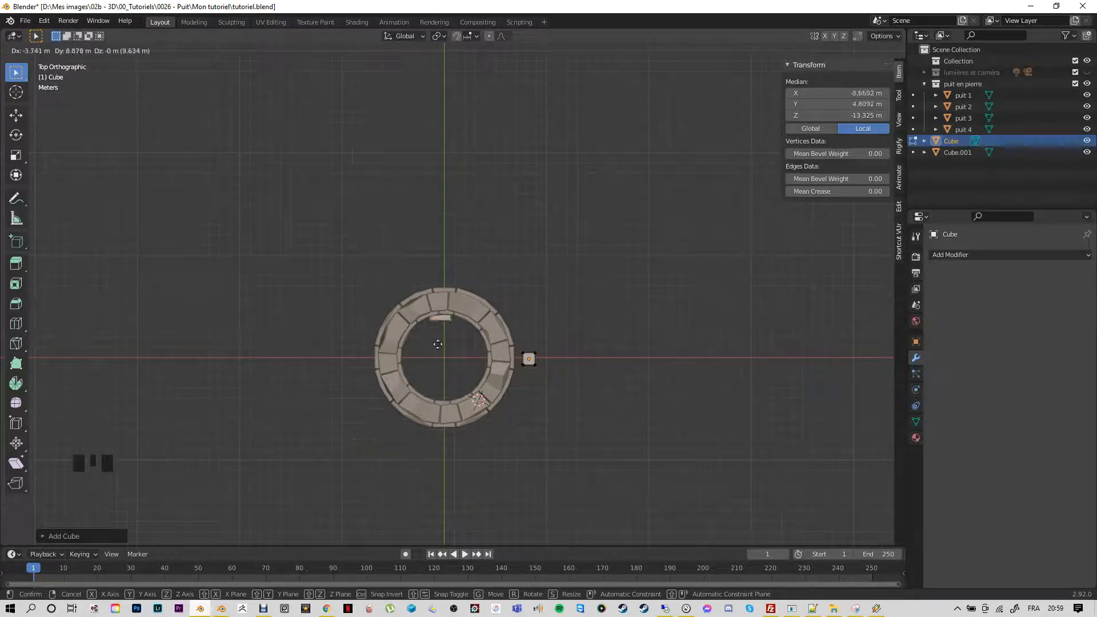
{"action": "left_click", "coordinate": [531, 410]}
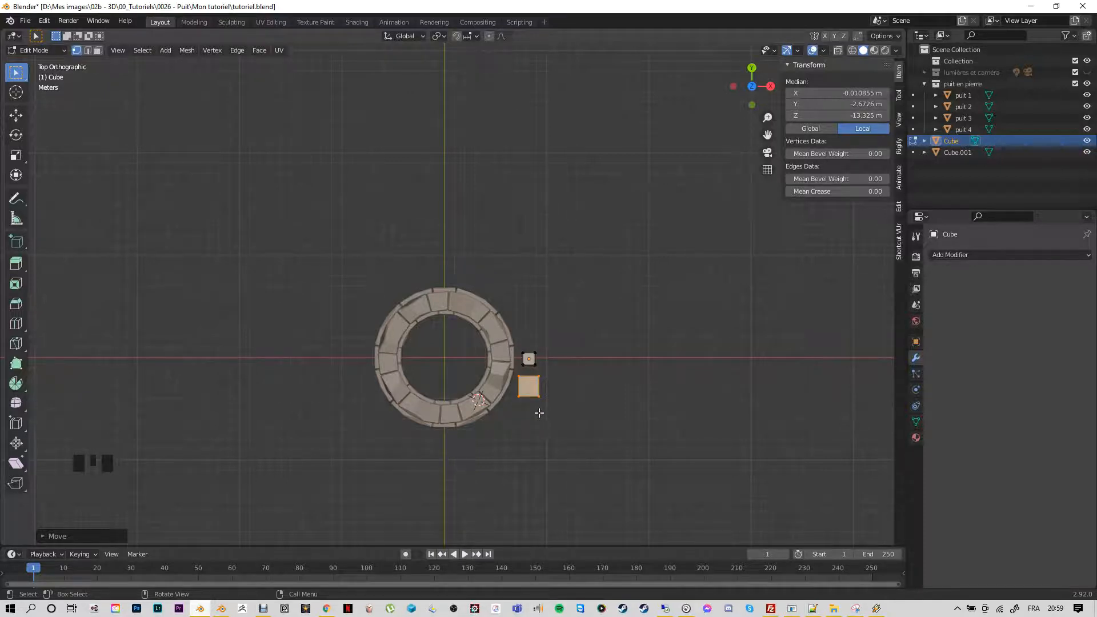
Raise the cube about 20.9 m to near the post's top and scale it down to slightly narrower than the post
{"action": "key", "text": "KP_1"}
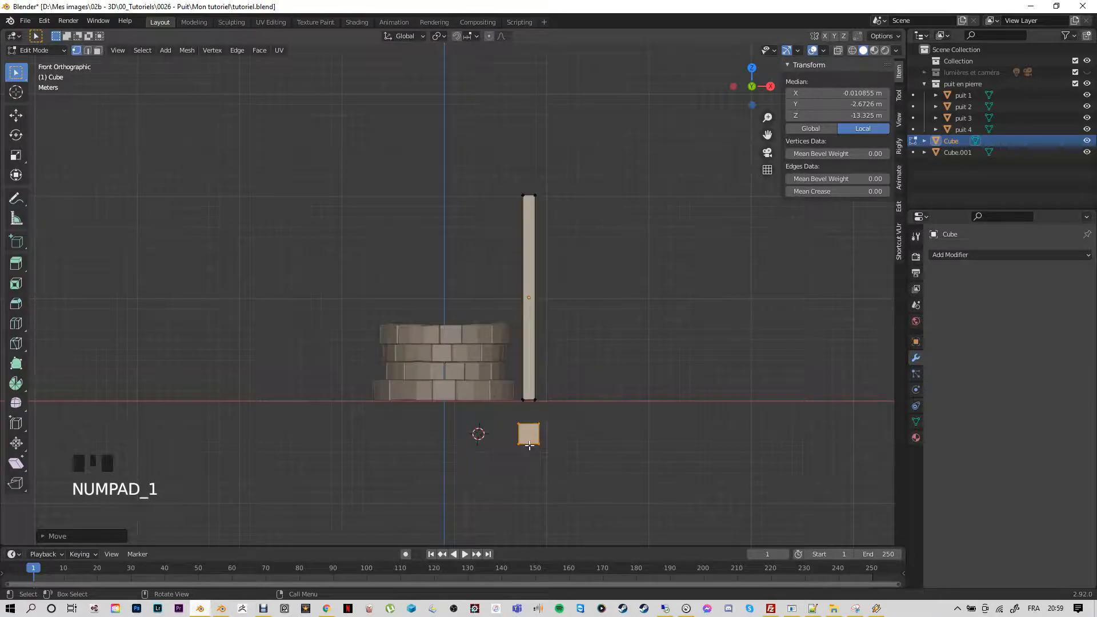
{"action": "key", "text": "g"}
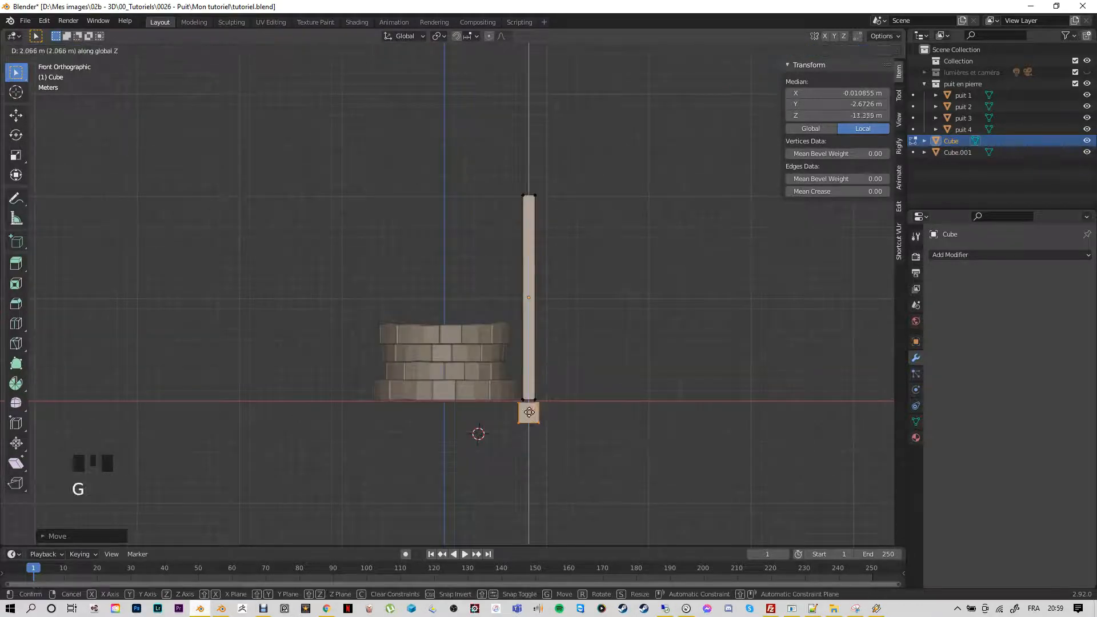
{"action": "left_click", "coordinate": [502, 228]}
{"action": "key", "text": "KP_3"}
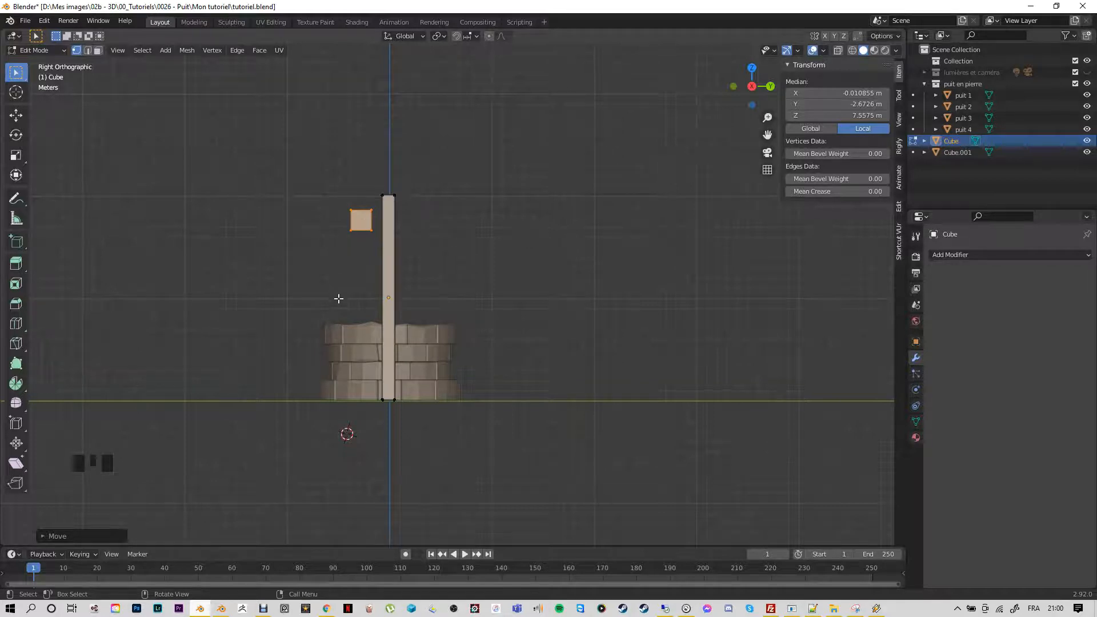
{"action": "key", "text": "s"}
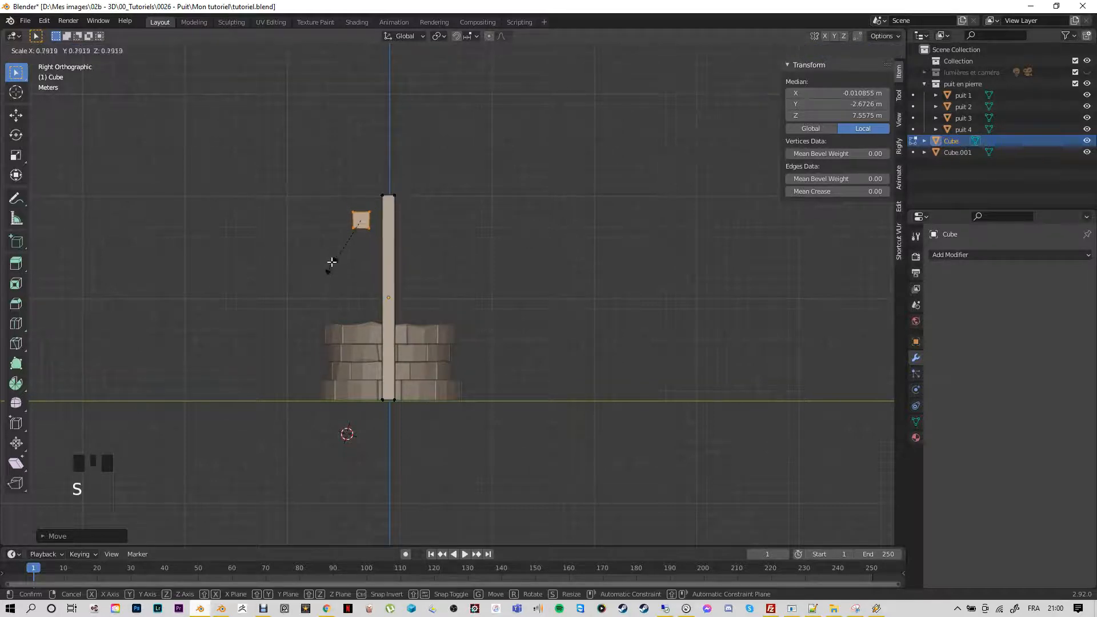
{"action": "left_click", "coordinate": [341, 247]}
Lower the small cube about 1 m and stretch it along Z into a beam about one third of the post's height
{"action": "key", "text": "KP_1"}
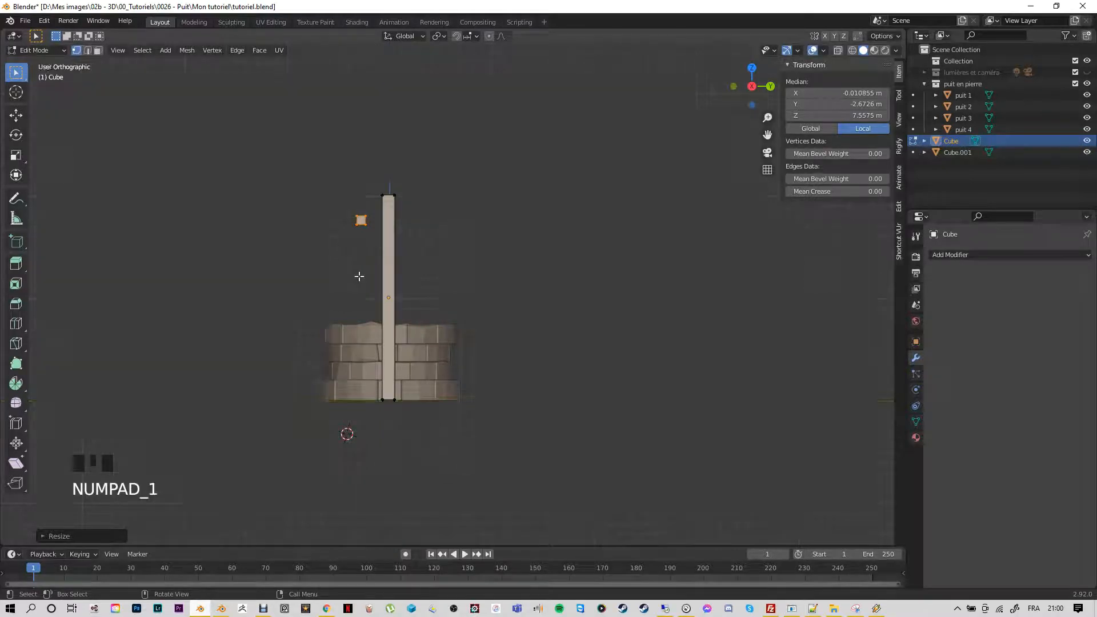
{"action": "scroll", "coordinate": [592, 343], "scroll_direction": "up", "scroll_amount": 3}
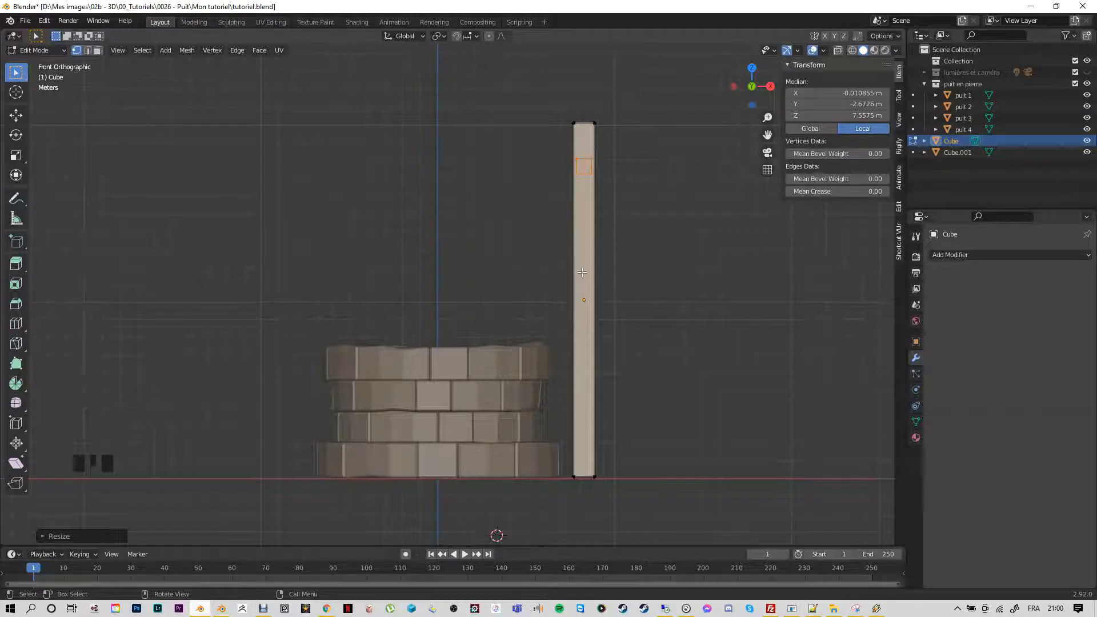
{"action": "key", "text": "g"}
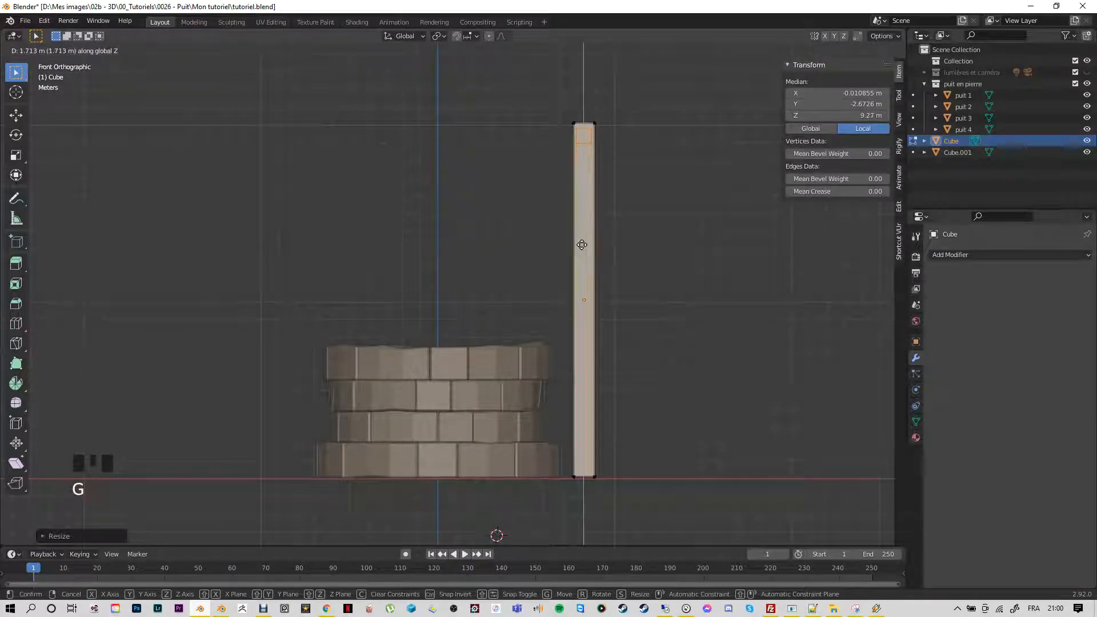
{"action": "left_click", "coordinate": [584, 290]}
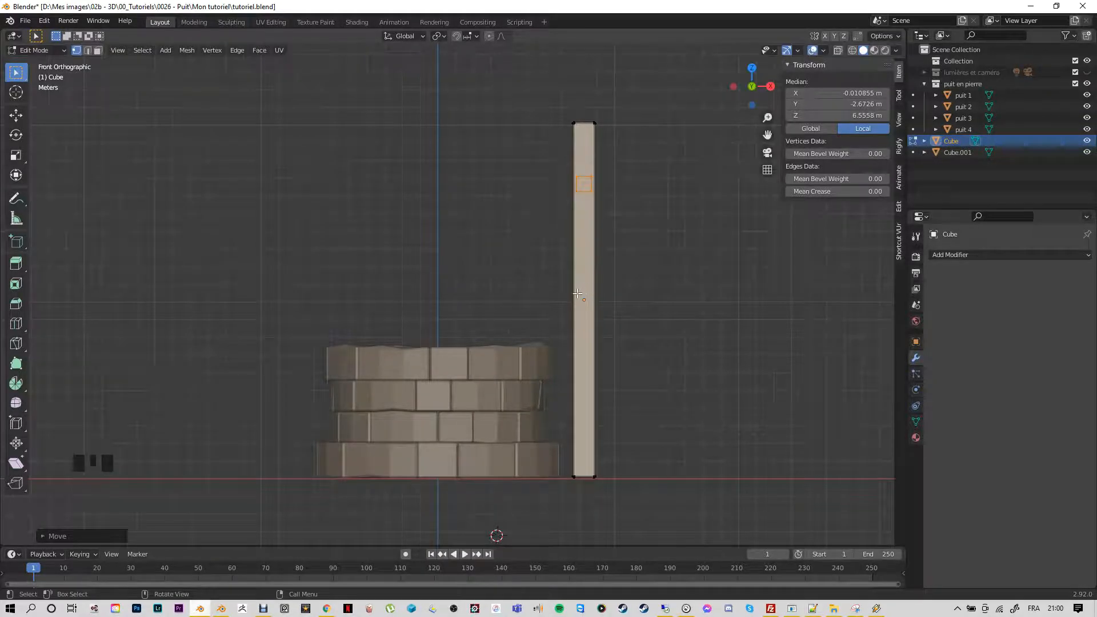
{"action": "key", "text": "s"}
{"action": "key", "text": "z"}
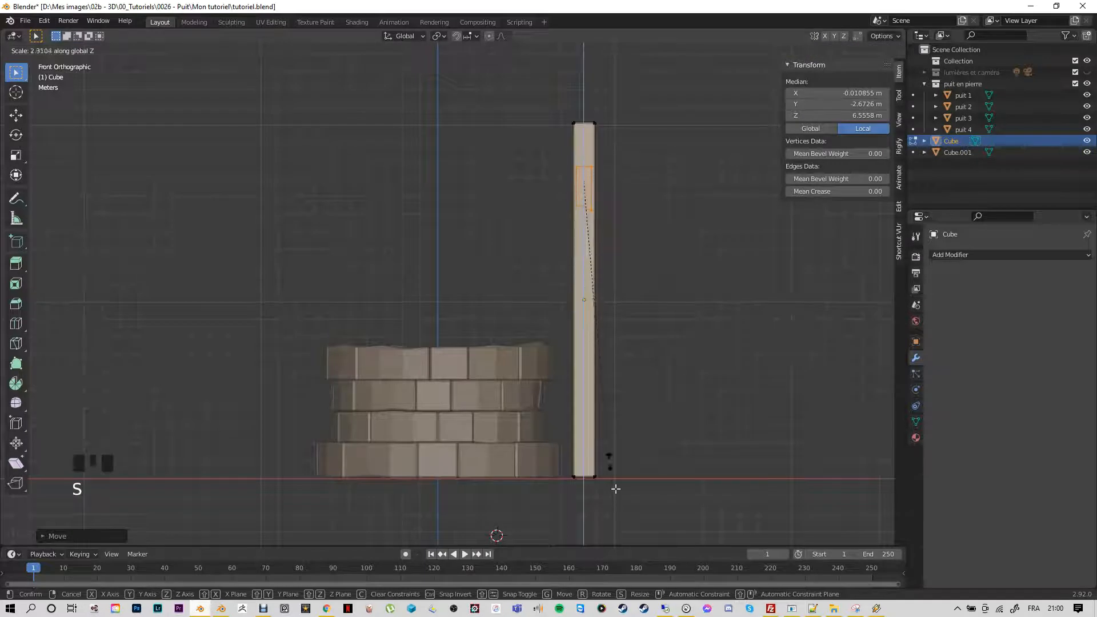
{"action": "left_click", "coordinate": [611, 532]}
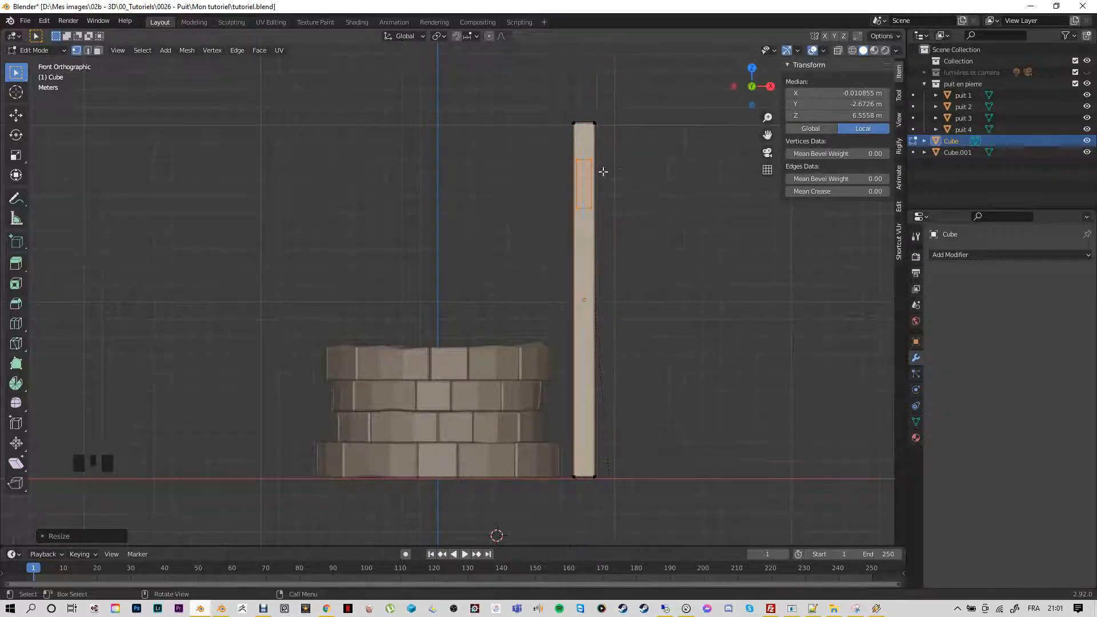
{"action": "key", "text": "s"}
{"action": "key", "text": "z"}
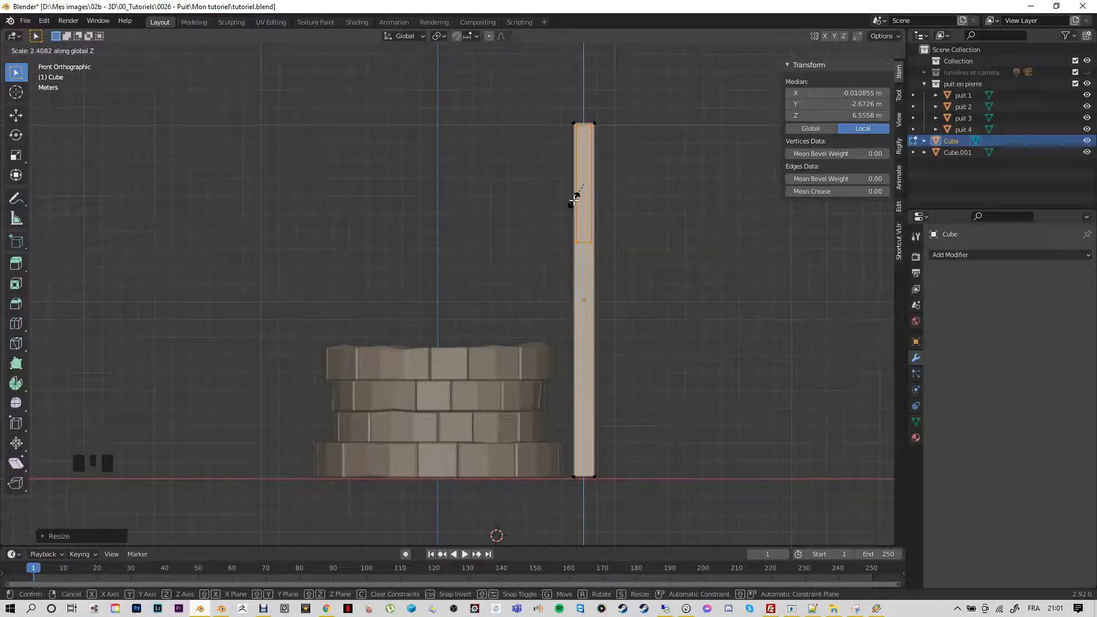
{"action": "left_click", "coordinate": [573, 200]}
Rotate the short beam in the side view so it slants diagonally up toward the post's top
{"action": "key", "text": "KP_3"}
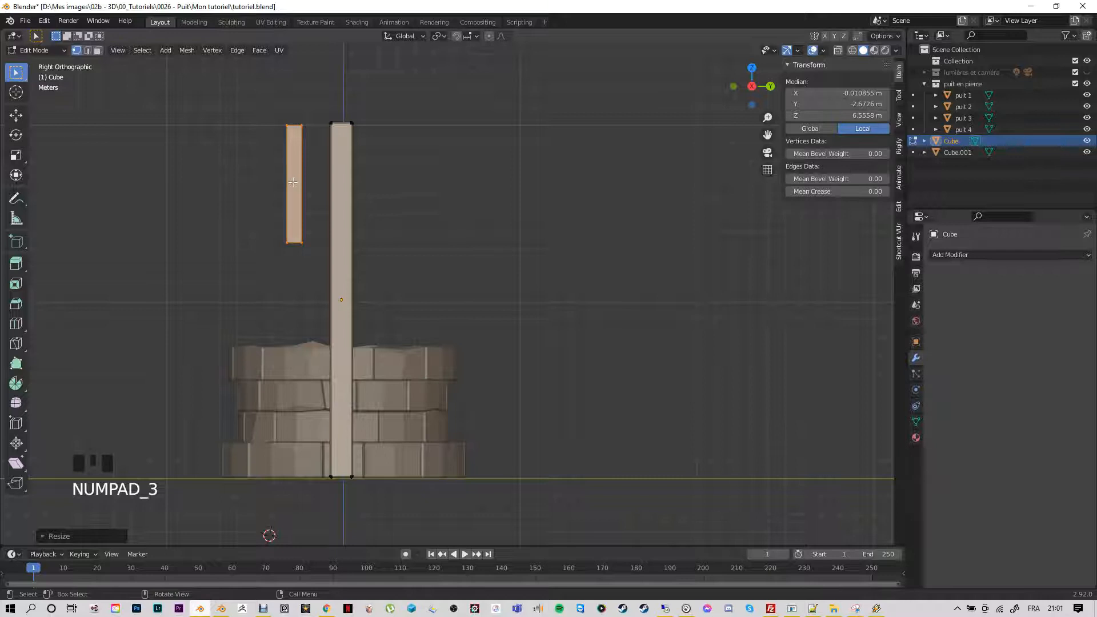
{"action": "key", "text": "r"}
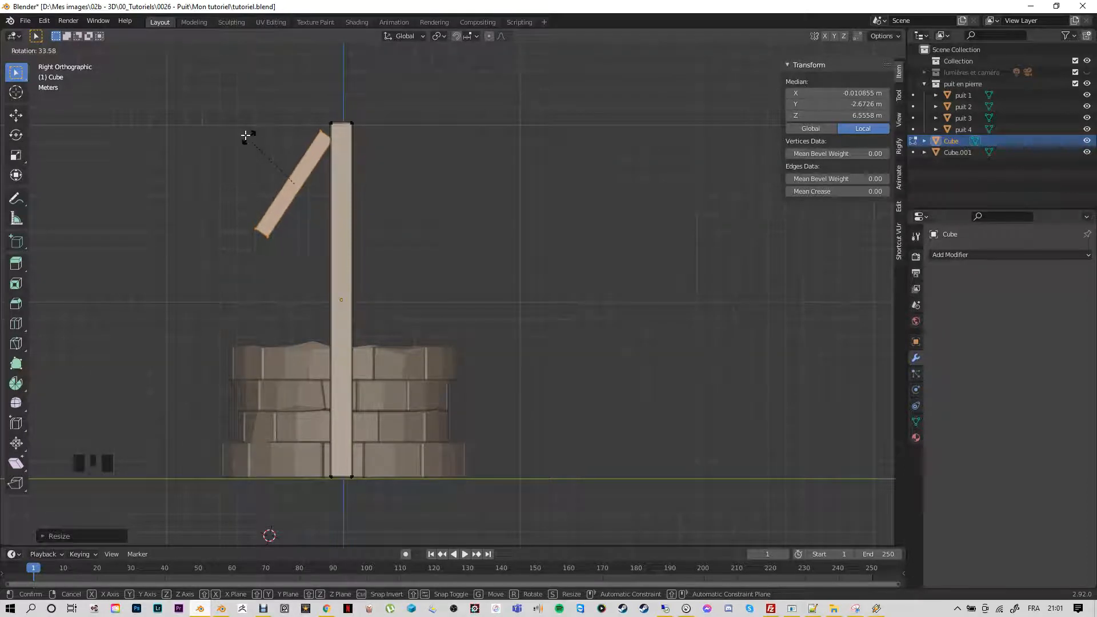
{"action": "left_click", "coordinate": [228, 91]}
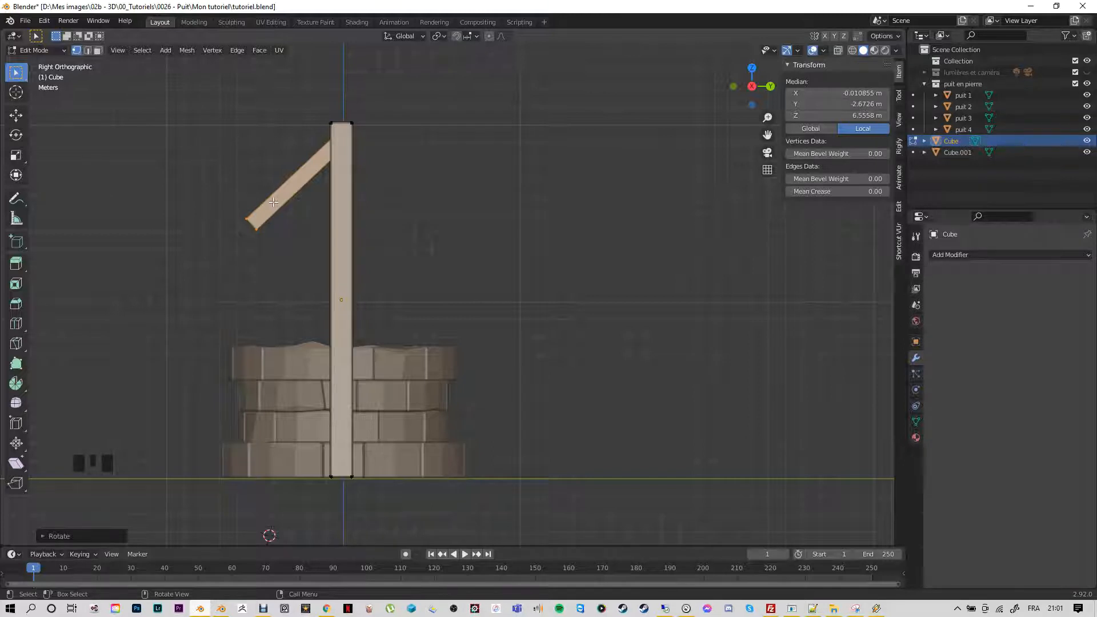
Bevel all the slanted beam's edges by about 0.055 m with one segment and deselect the geometry
{"action": "scroll", "coordinate": [252, 233], "scroll_direction": "up", "scroll_amount": 3}
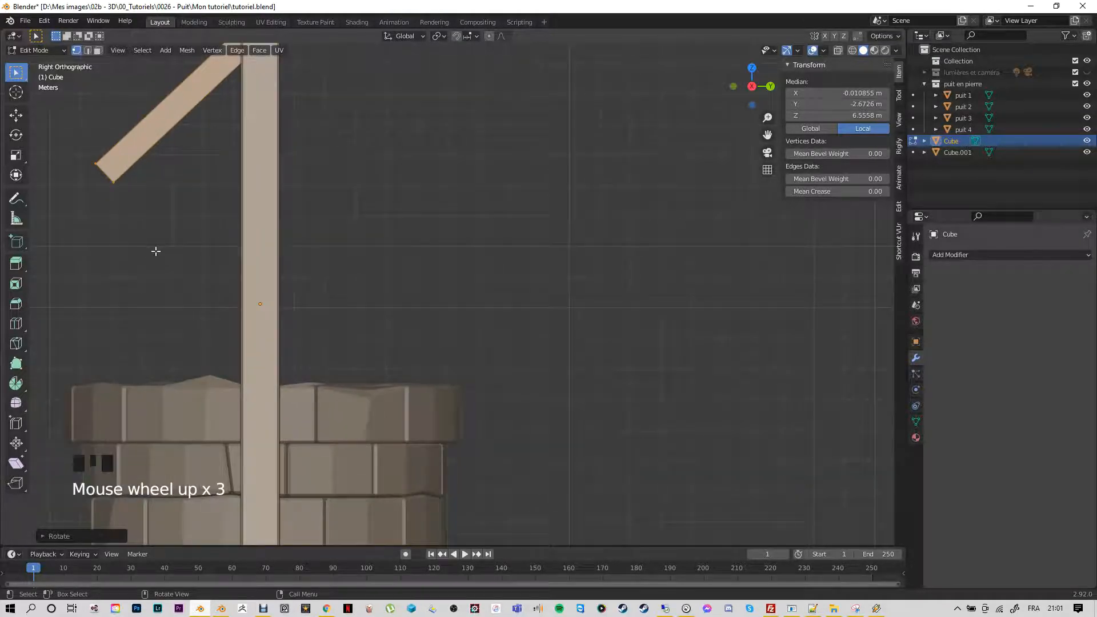
{"action": "middle_click_drag", "start_coordinate": [155, 247], "coordinate": [412, 379], "text": "shift"}
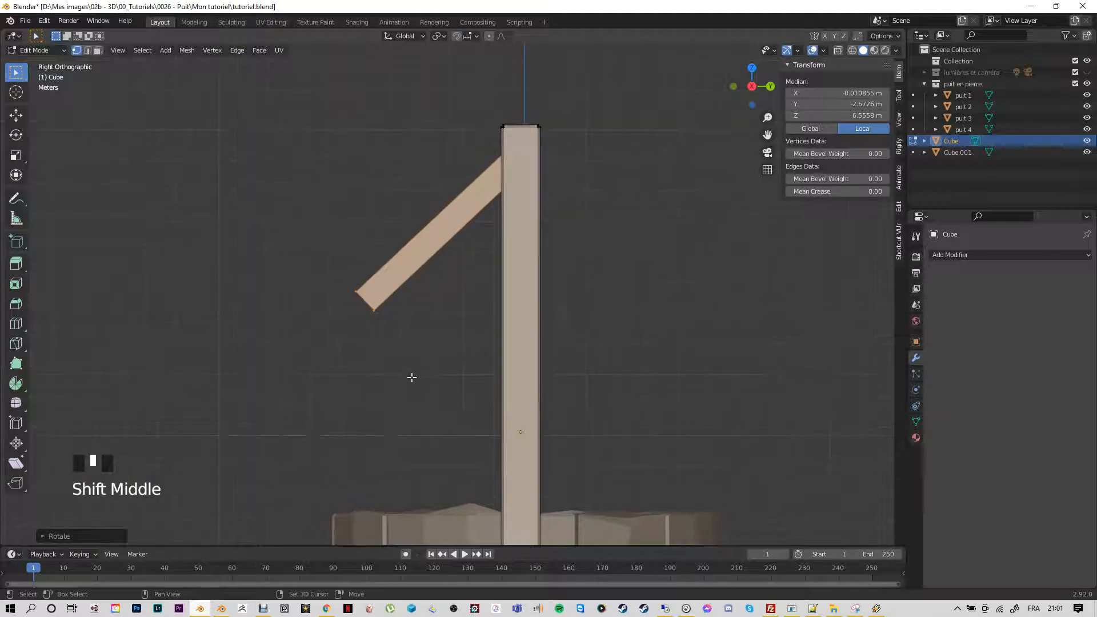
{"action": "scroll", "coordinate": [406, 375], "scroll_direction": "up", "scroll_amount": 2}
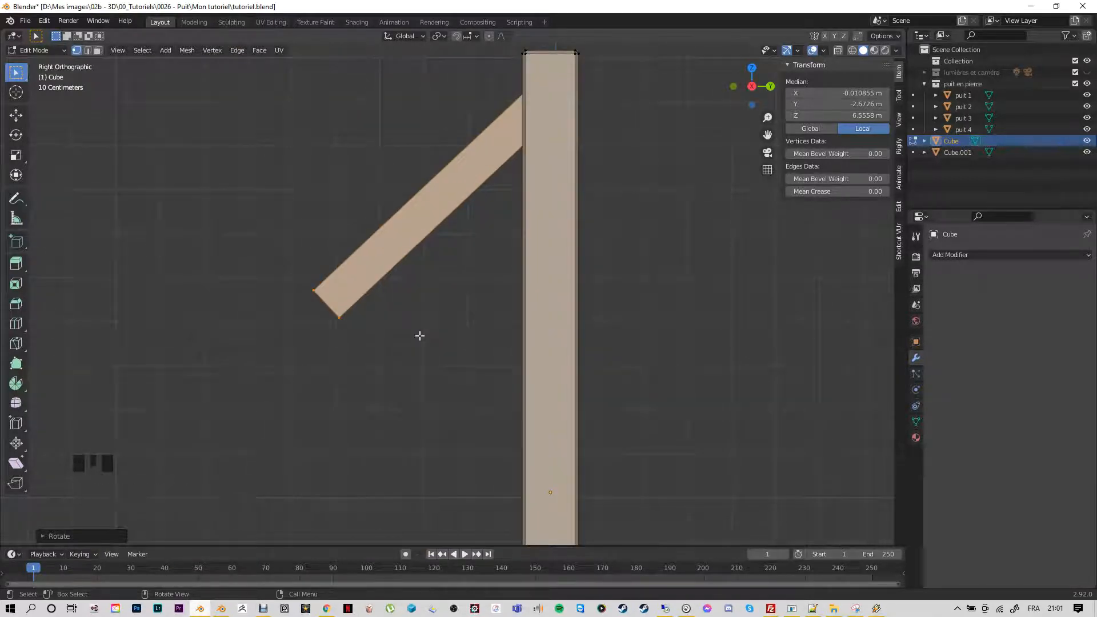
{"action": "key", "text": "ctrl+b"}
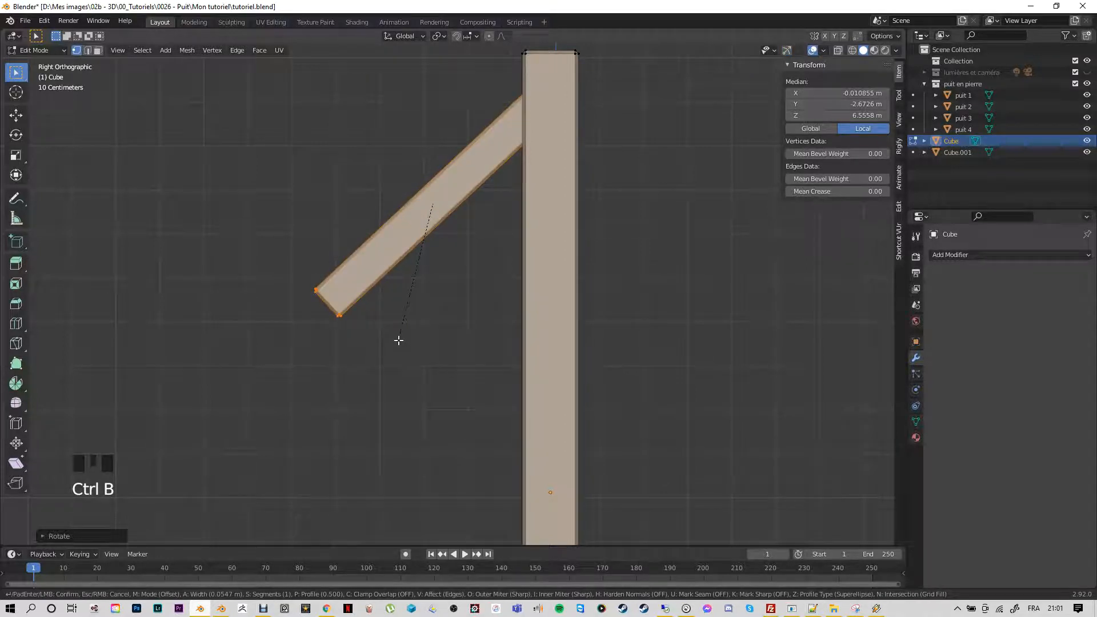
{"action": "left_click", "coordinate": [399, 340]}
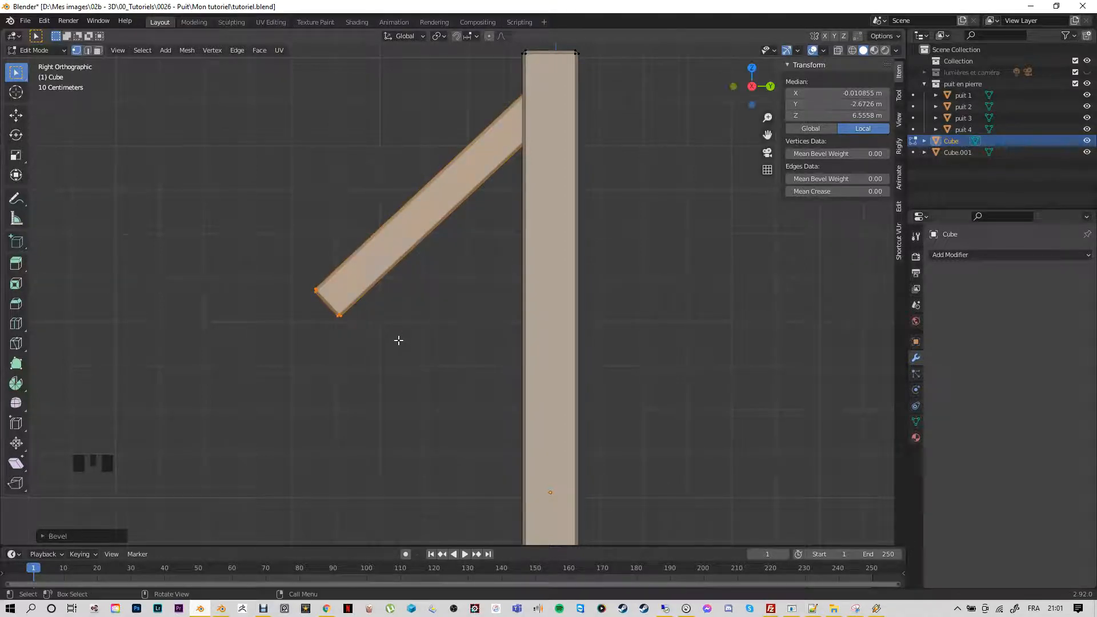
{"action": "left_click", "coordinate": [397, 339]}
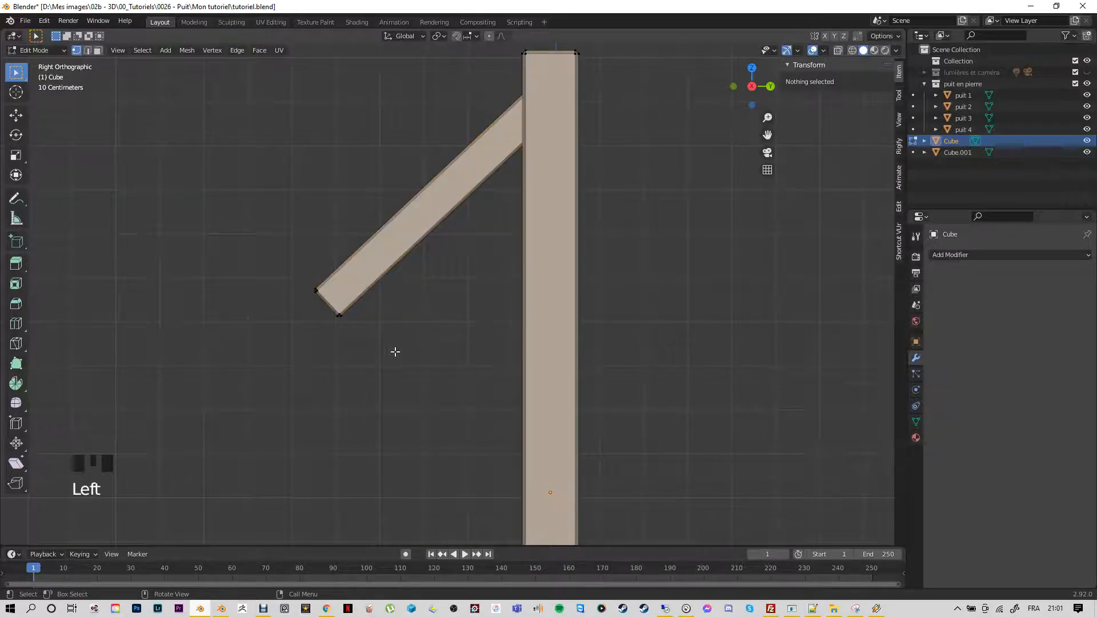
Select the slanted beam's entire linked geometry and show the model in wireframe
{"action": "left_click", "coordinate": [423, 219]}
{"action": "left_click", "coordinate": [340, 311]}
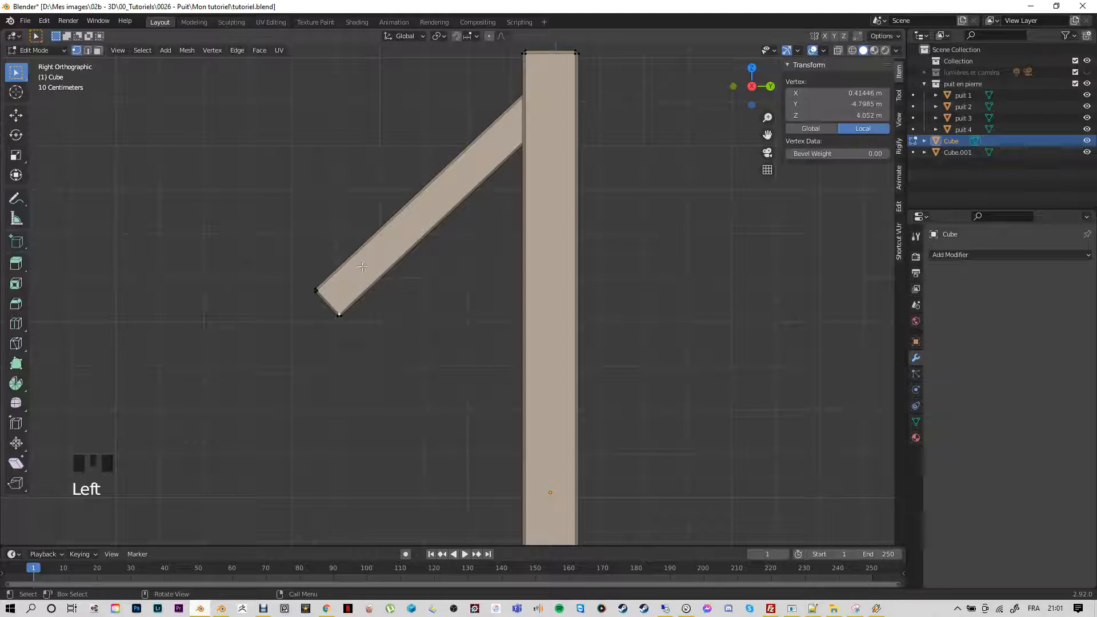
{"action": "key", "text": "l"}
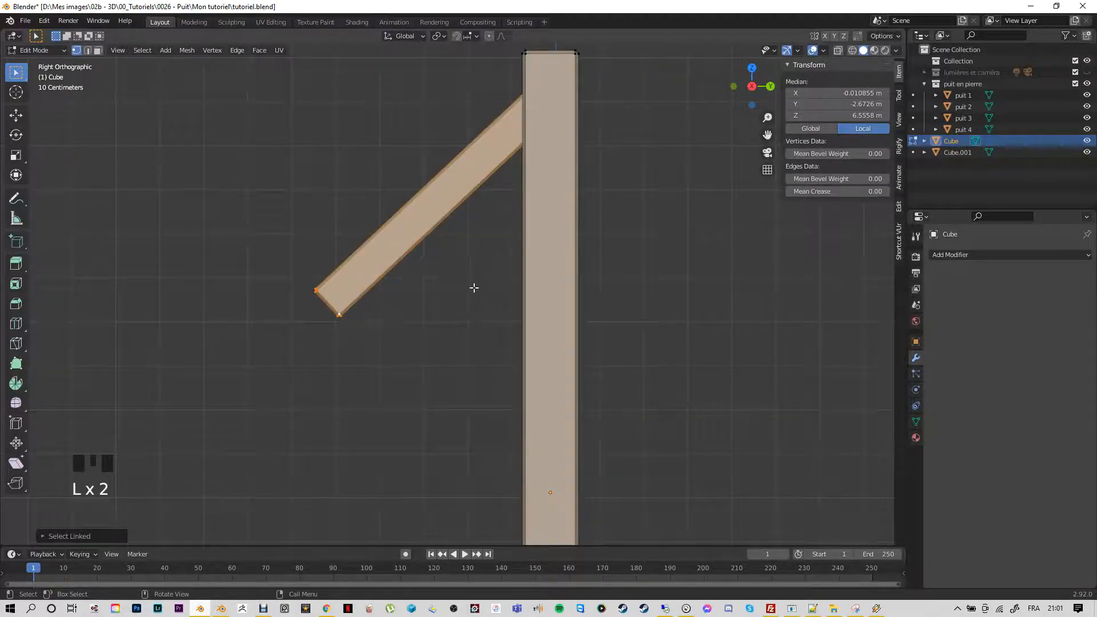
{"action": "scroll", "coordinate": [472, 280], "scroll_direction": "up", "scroll_amount": 1}
{"action": "scroll", "coordinate": [473, 288], "scroll_direction": "down", "scroll_amount": 2}
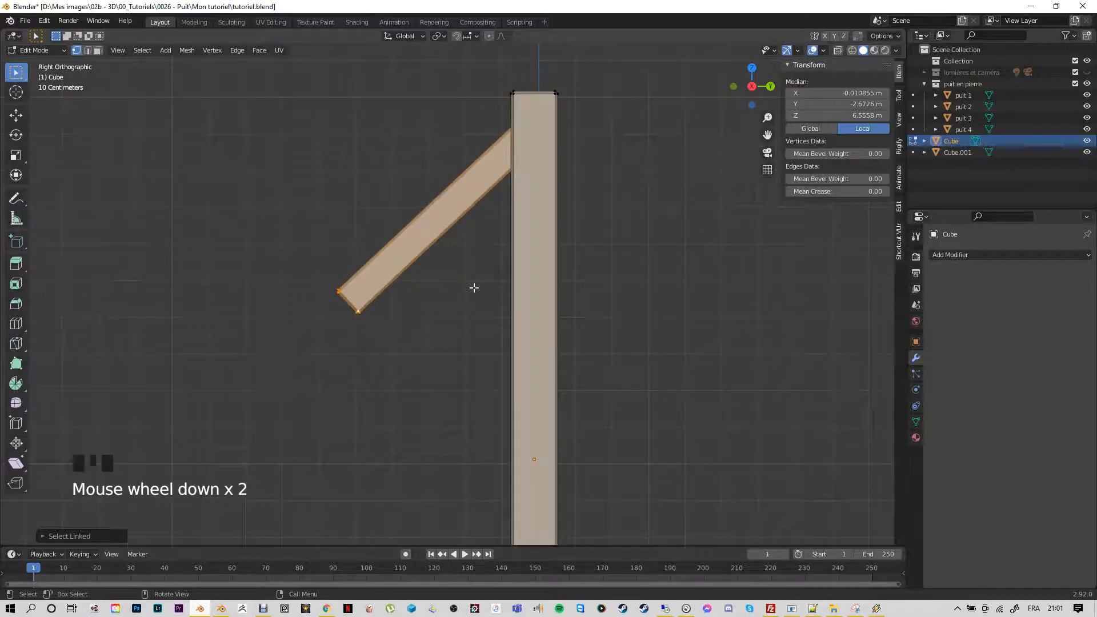
{"action": "left_click", "coordinate": [854, 50]}
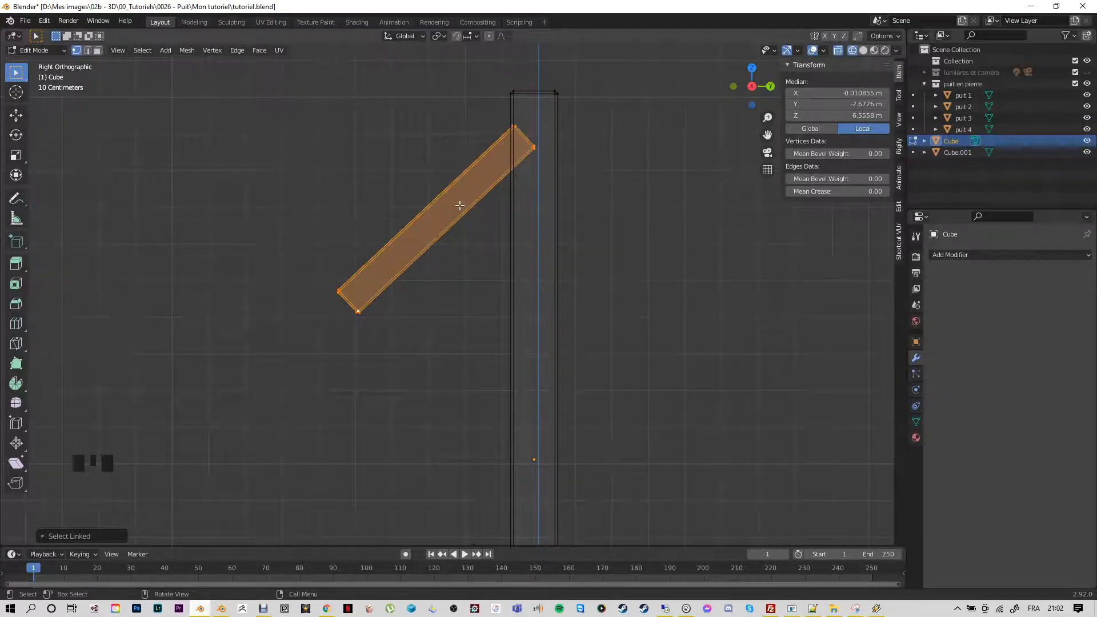
Move the slanted beam about 0.28 m along Y so its upper end reaches the post's centre line
{"action": "key", "text": "ctrl+z"}
{"action": "key", "text": "g"}
{"action": "key", "text": "y"}
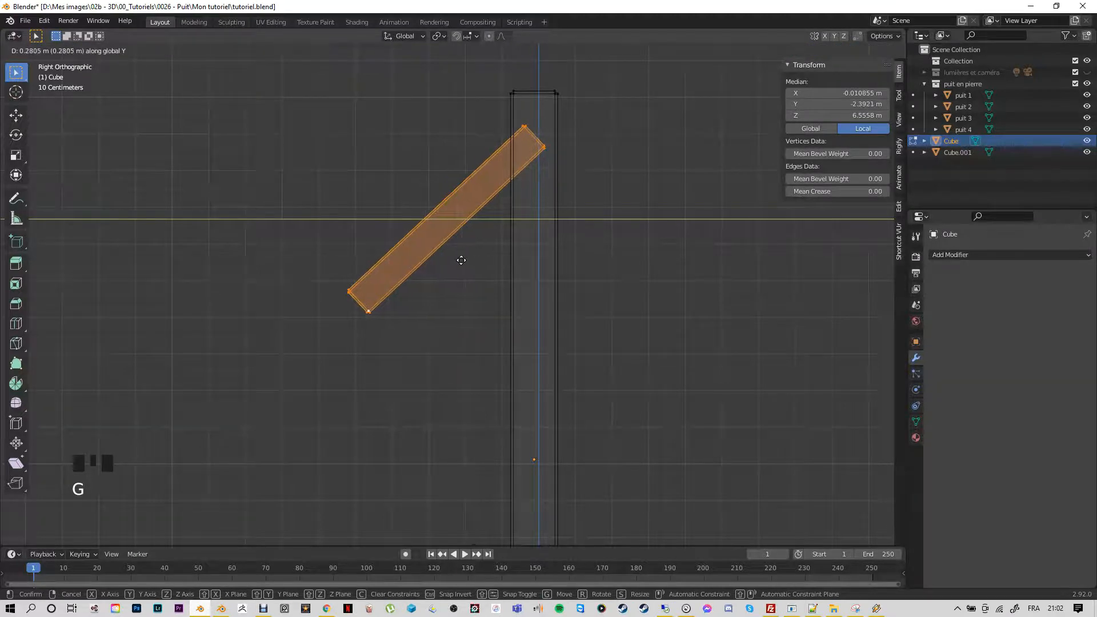
{"action": "left_click", "coordinate": [457, 257]}
Raise the slanted beam about 1.32 m along Z so its upper end sits on the post's top
{"action": "key", "text": "g"}
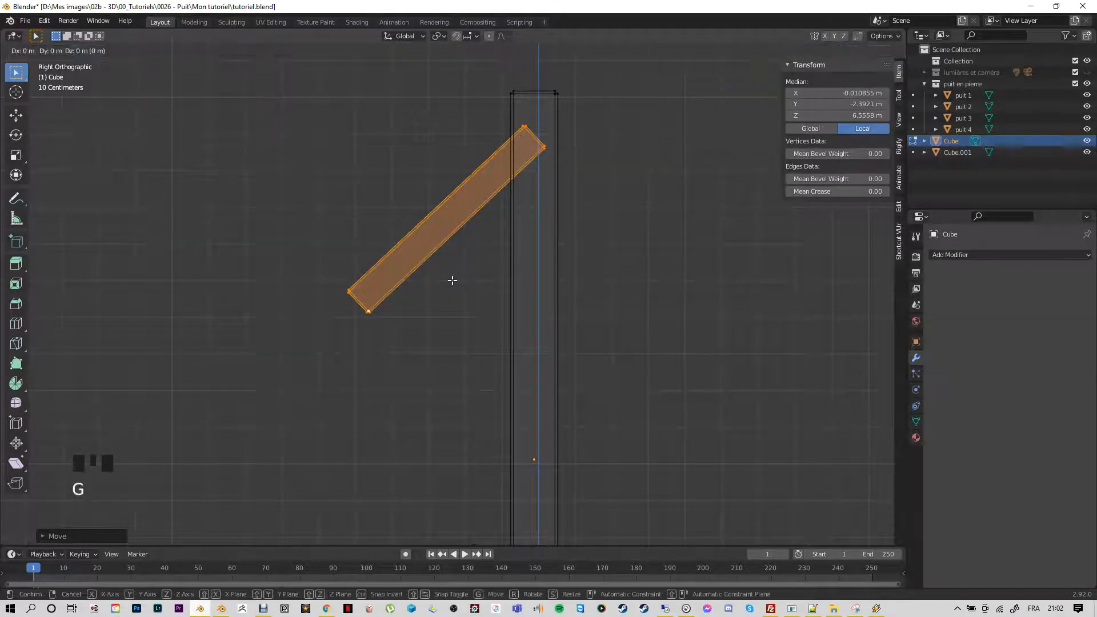
{"action": "key", "text": "z"}
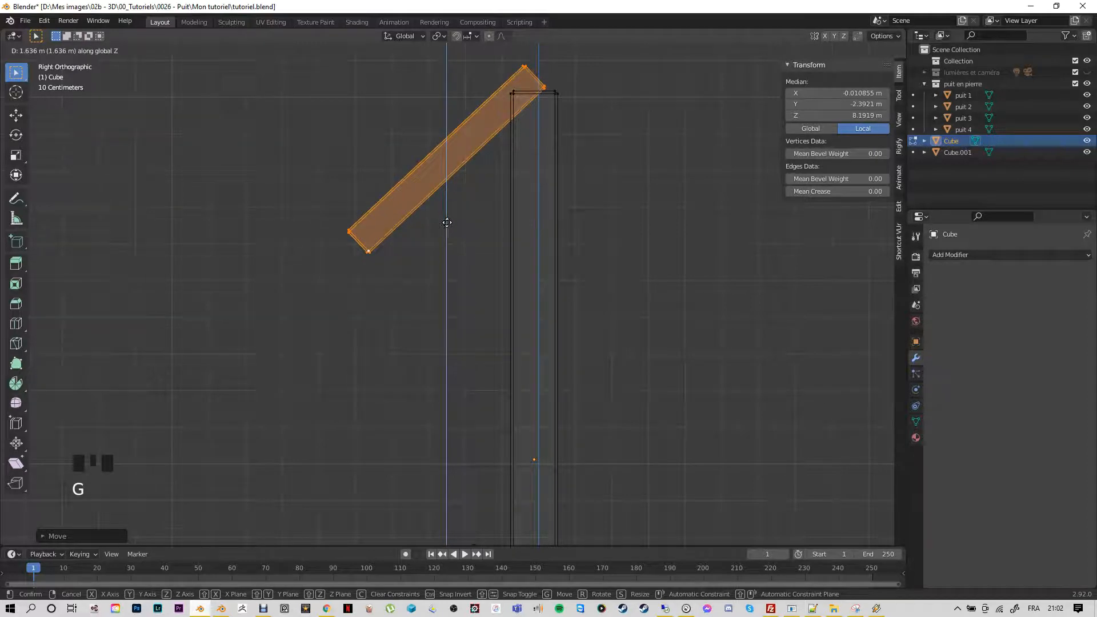
{"action": "left_click", "coordinate": [446, 226]}
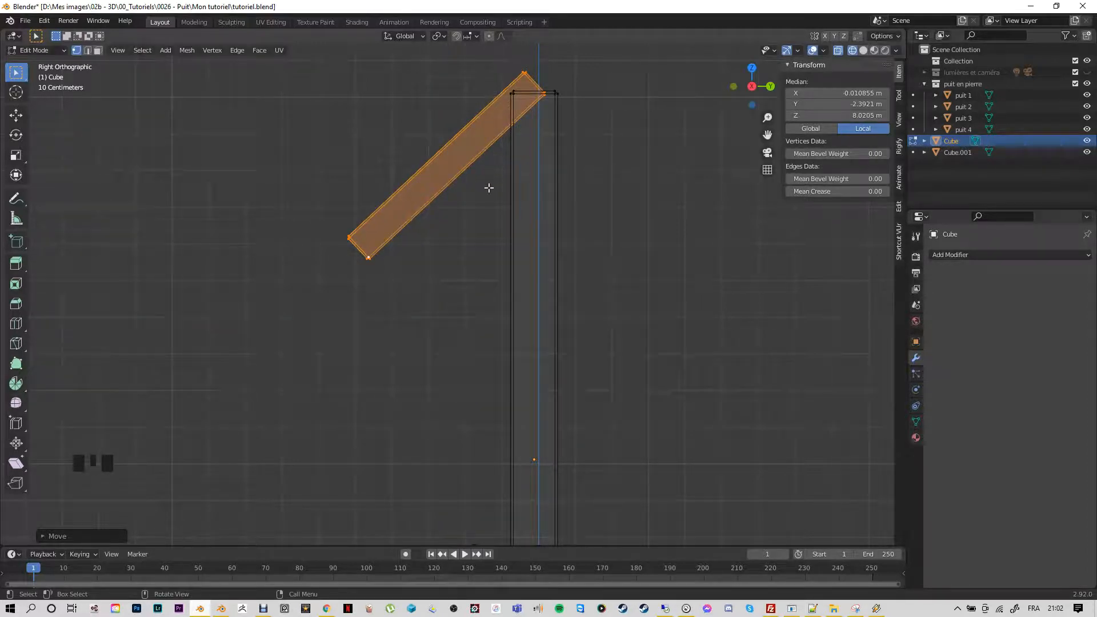
{"action": "key", "text": "g"}
{"action": "key", "text": "z"}
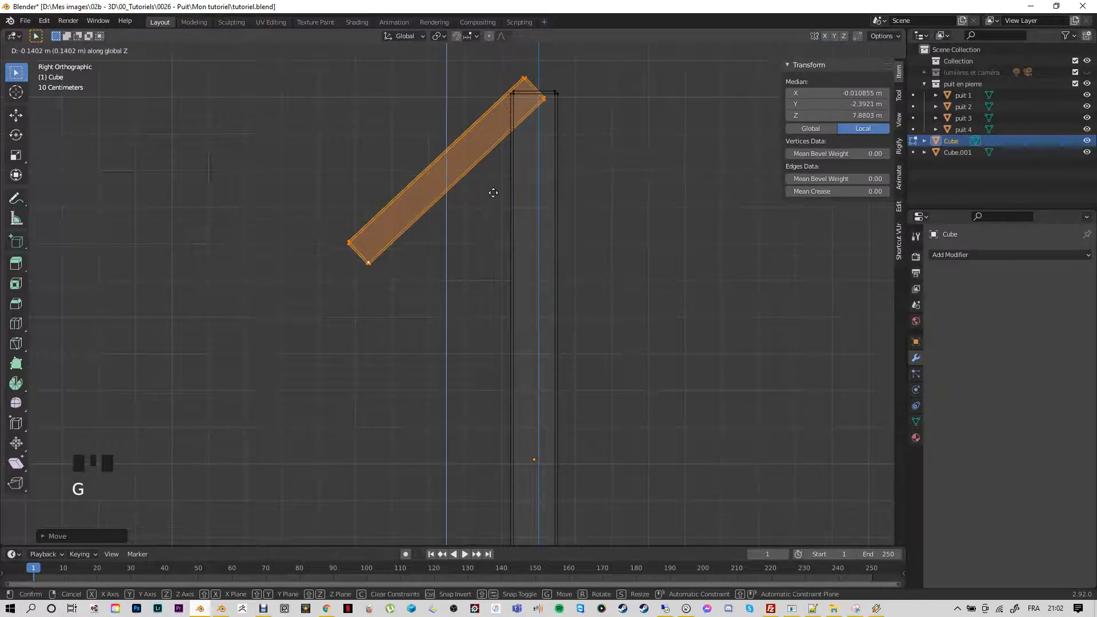
{"action": "left_click", "coordinate": [493, 192]}
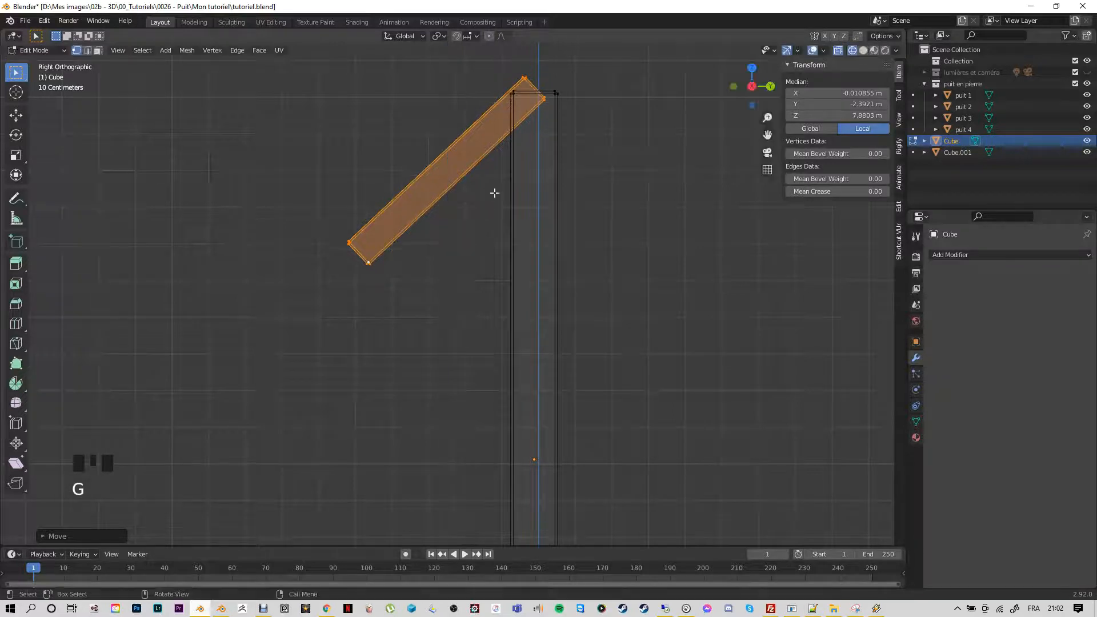
Slide the lower vertices of the slanted beam's upper end about 0.10 down along the beam's underside
{"action": "left_click", "coordinate": [543, 101]}
{"action": "left_click", "coordinate": [545, 100]}
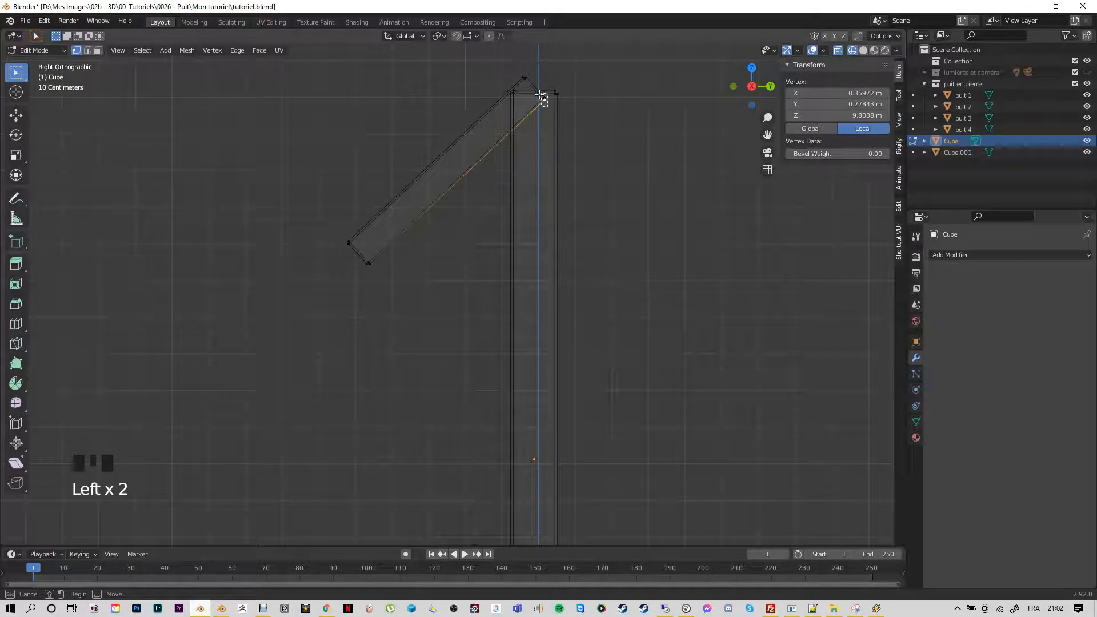
{"action": "left_click_drag", "start_coordinate": [539, 97], "coordinate": [529, 147]}
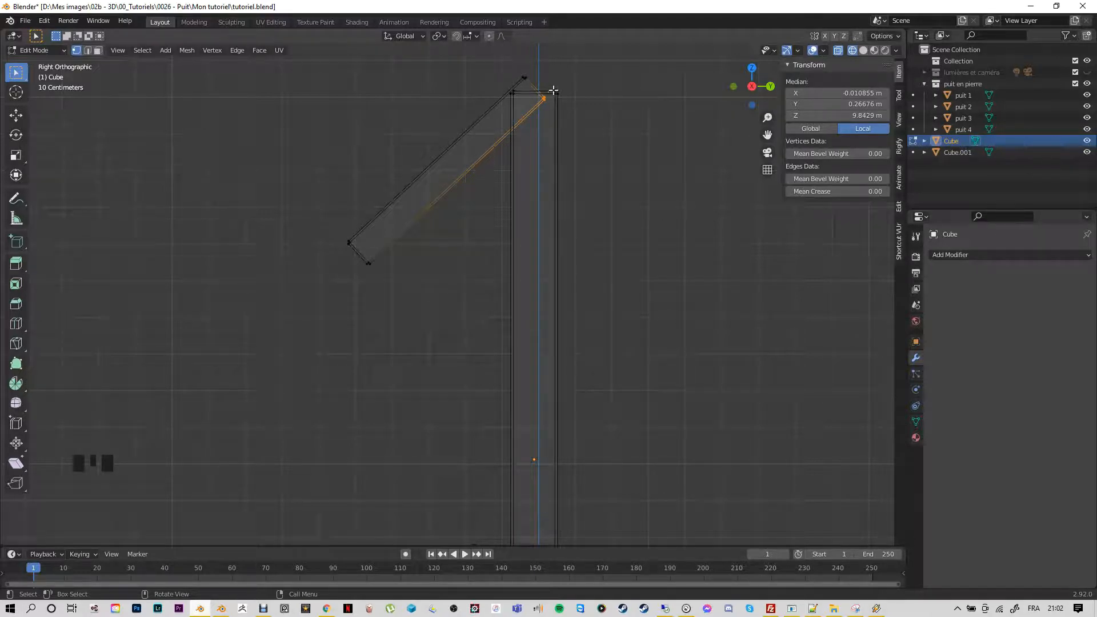
{"action": "key", "text": "g"}
{"action": "key", "text": "g"}
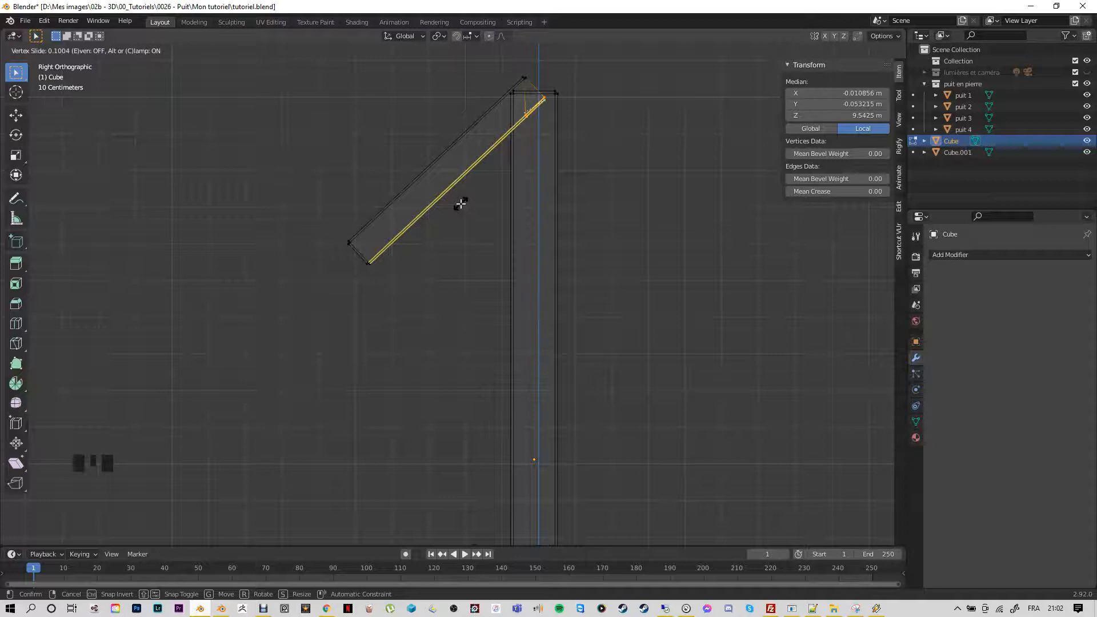
{"action": "left_click", "coordinate": [460, 204]}
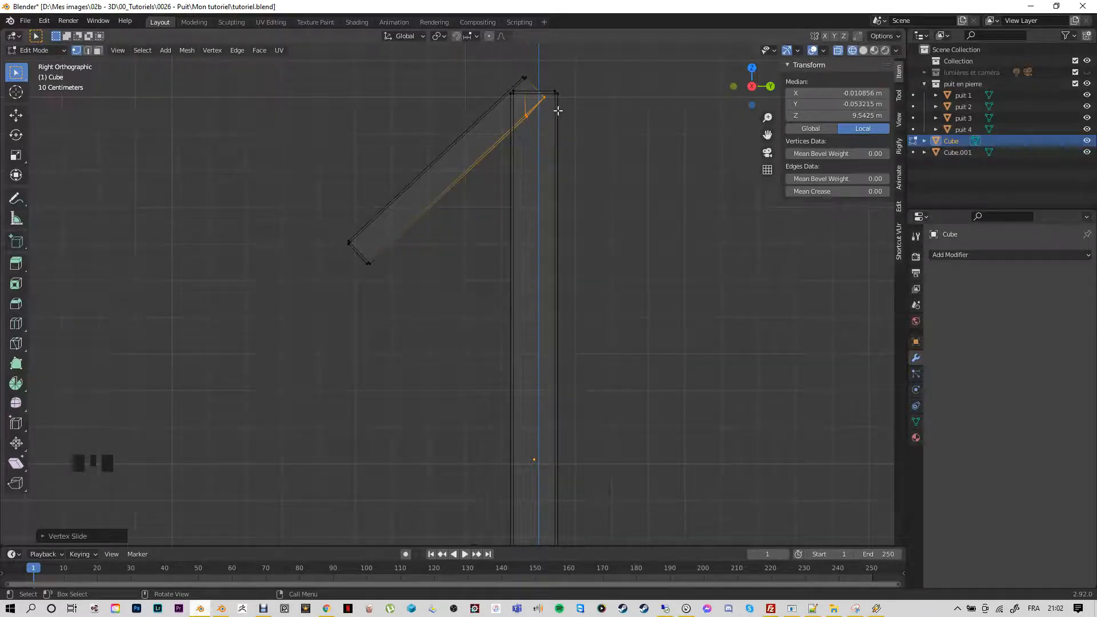
Edge slide the remaining protruding edge of the slanted beam's upper end down along the beam until the end is cut vertically
{"action": "left_click", "coordinate": [540, 102]}
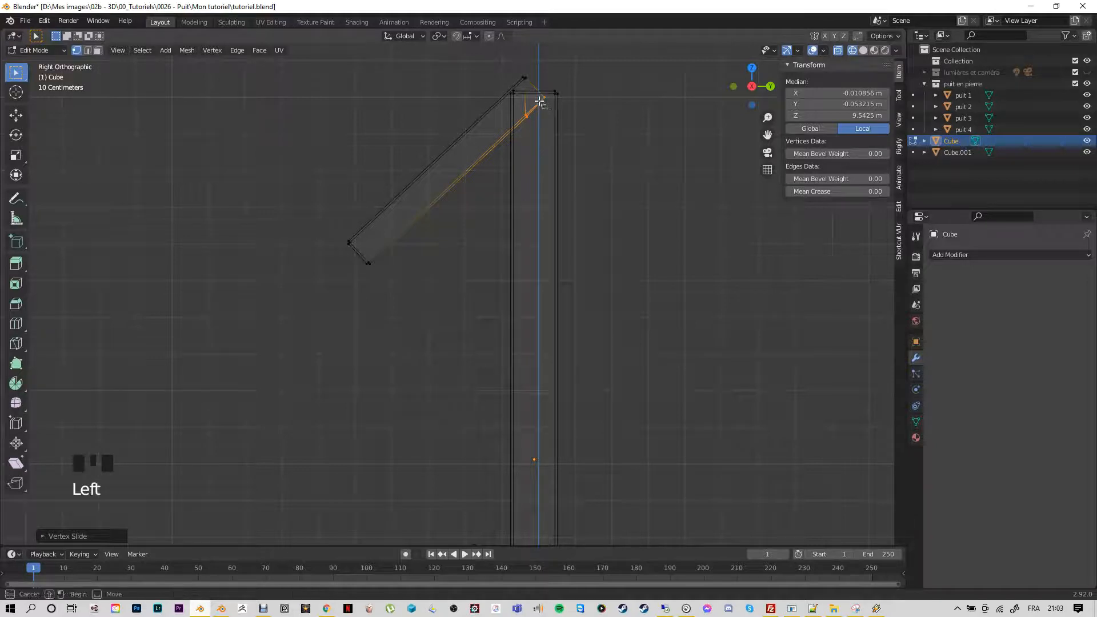
{"action": "left_click", "coordinate": [544, 109]}
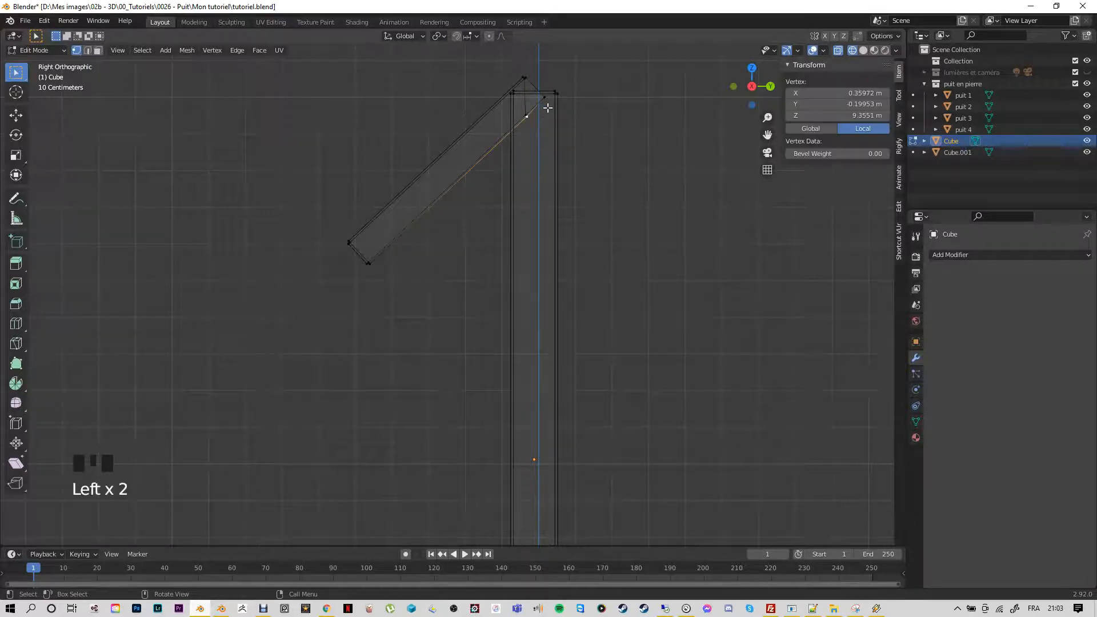
{"action": "left_click_drag", "start_coordinate": [547, 108], "coordinate": [539, 94]}
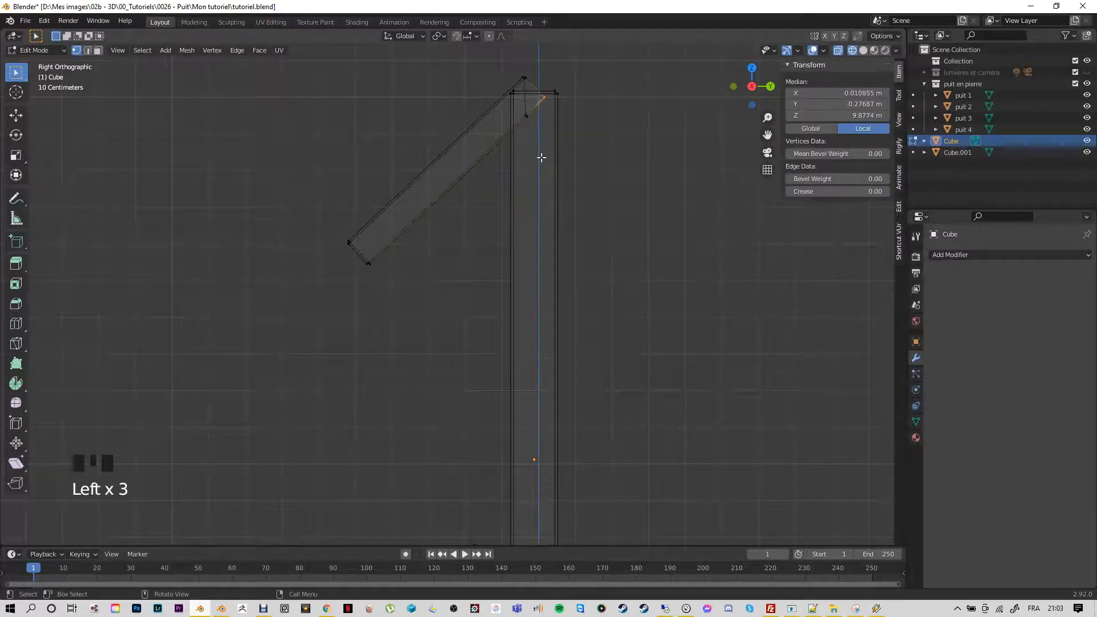
{"action": "key", "text": "g"}
{"action": "key", "text": "g"}
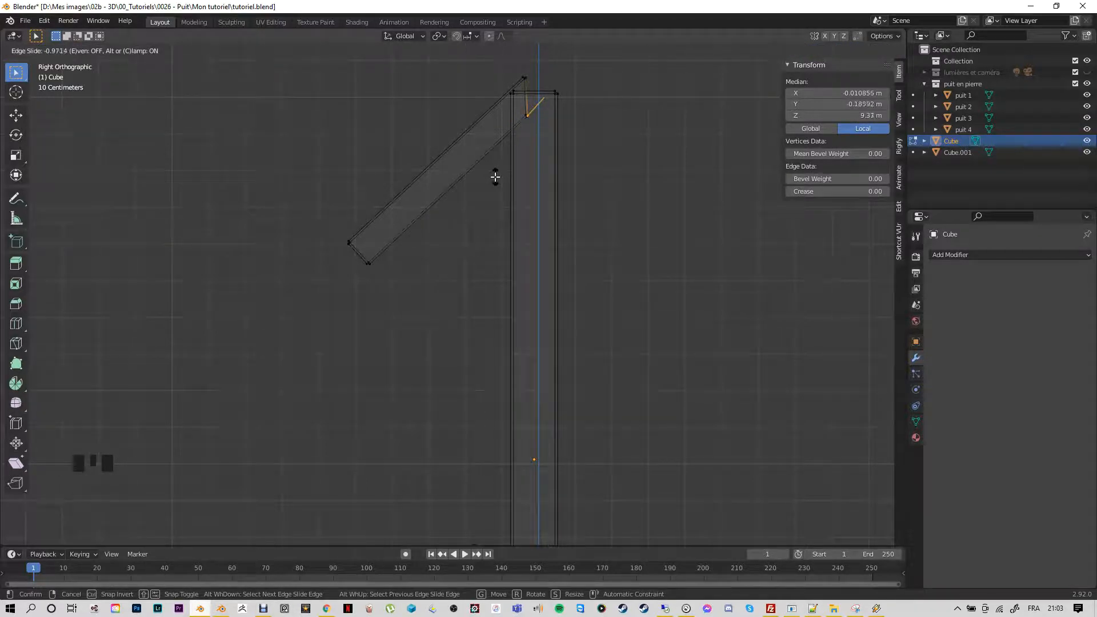
{"action": "left_click", "coordinate": [465, 190]}
Duplicate the whole slanted beam and place the copy about 5.58 m along Y and 0.25 m lower, across the post
{"action": "key", "text": "l"}
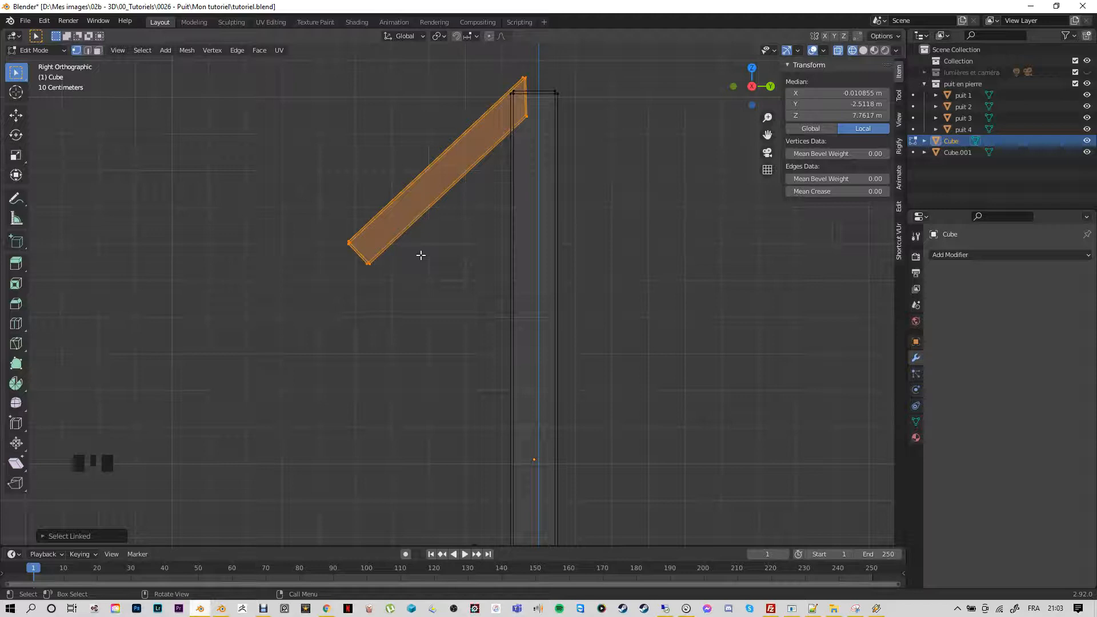
{"action": "key", "text": "shift+d"}
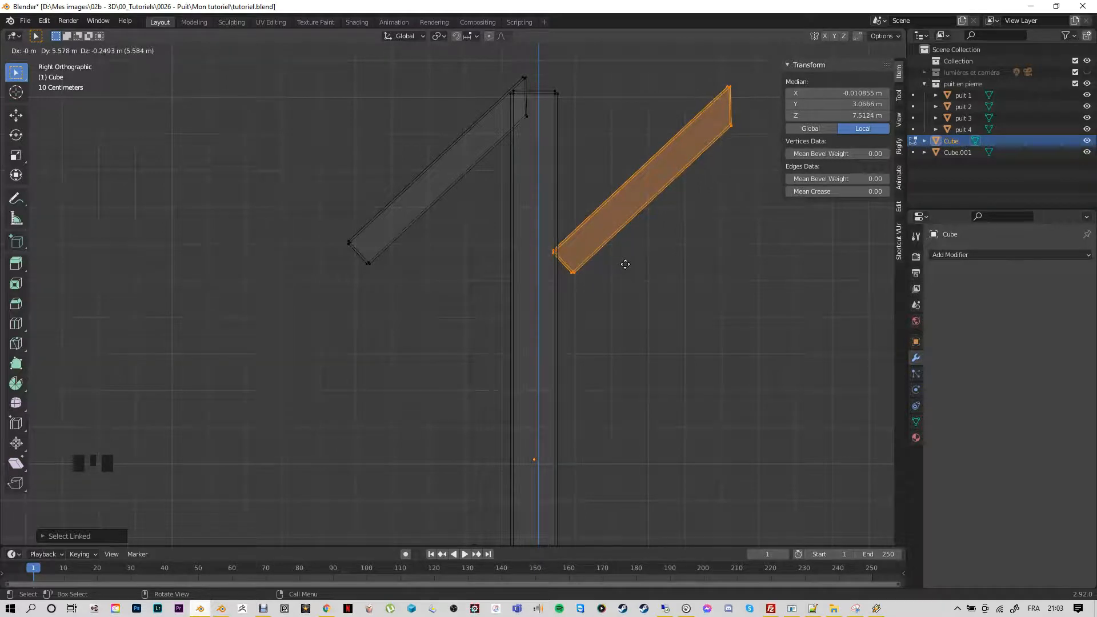
{"action": "left_click", "coordinate": [625, 264]}
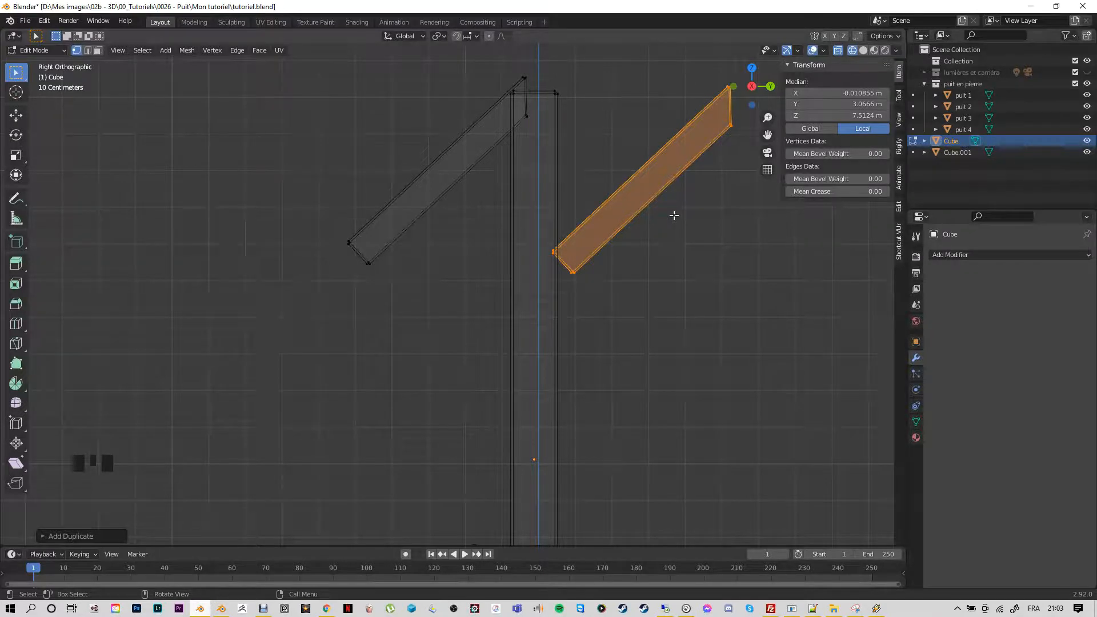
Rotate the copied beam roughly half a turn around Z so it slopes down away from the post
{"action": "middle_click_drag", "start_coordinate": [674, 216], "coordinate": [684, 271]}
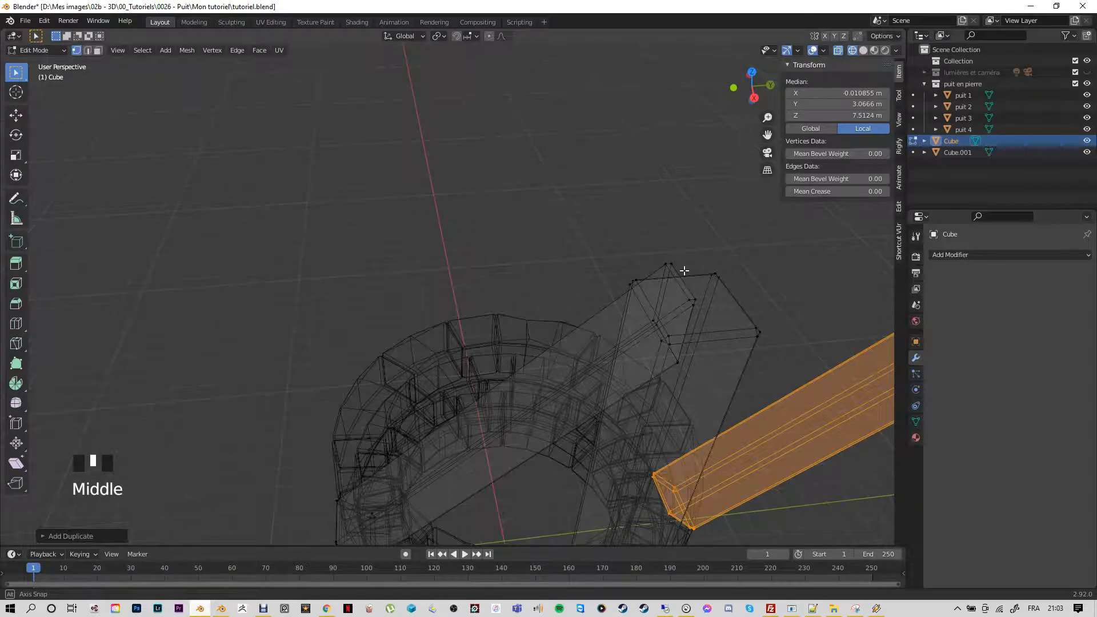
{"action": "middle_click_drag", "start_coordinate": [684, 271], "coordinate": [663, 236]}
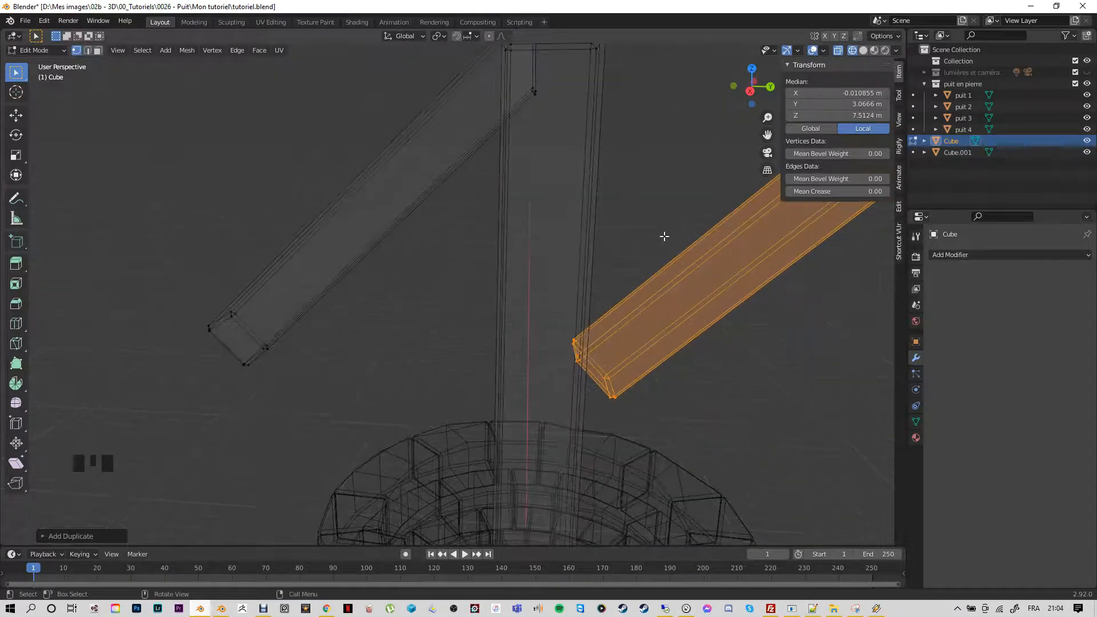
{"action": "key", "text": "KP_1"}
{"action": "key", "text": "KP_3"}
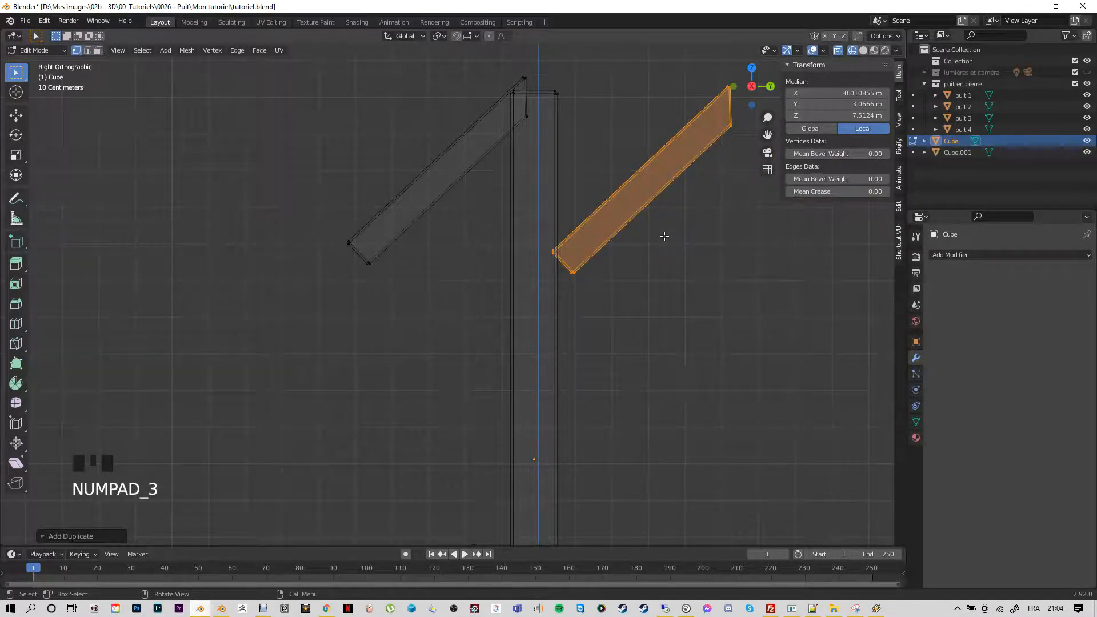
{"action": "key", "text": "r"}
{"action": "key", "text": "z"}
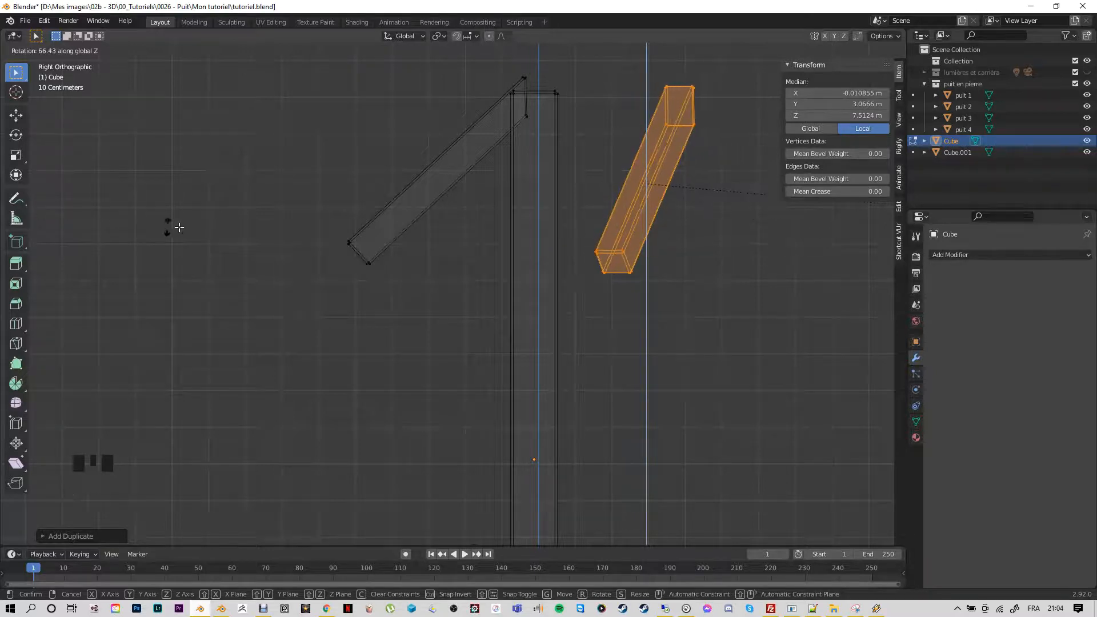
{"action": "left_click", "coordinate": [161, 234]}
{"action": "key", "text": "r"}
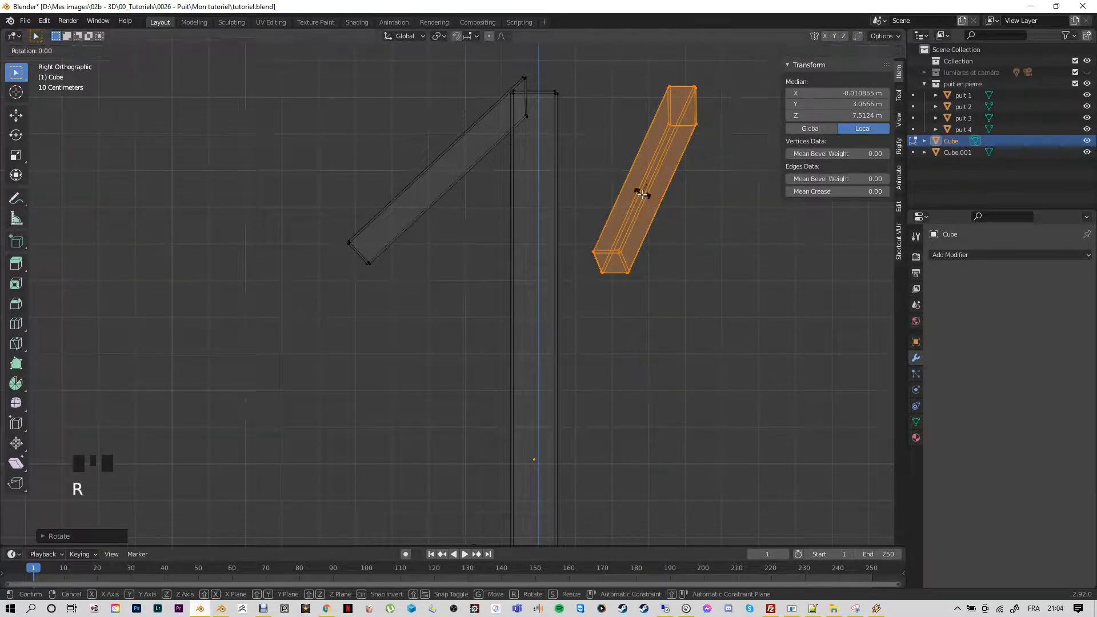
{"action": "key", "text": "z"}
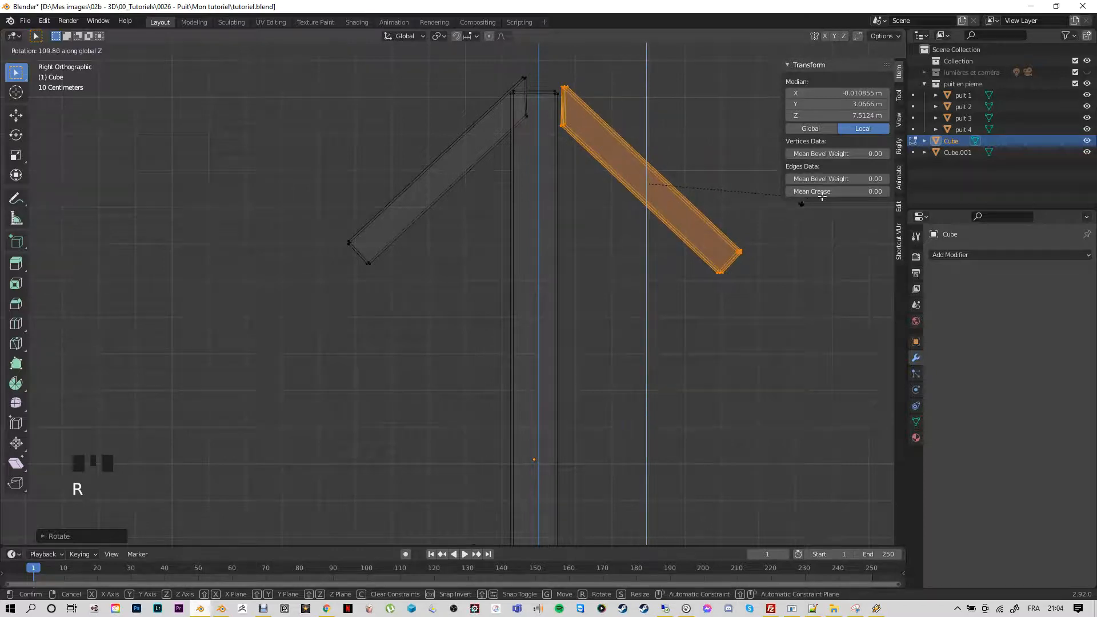
{"action": "left_click", "coordinate": [897, 206]}
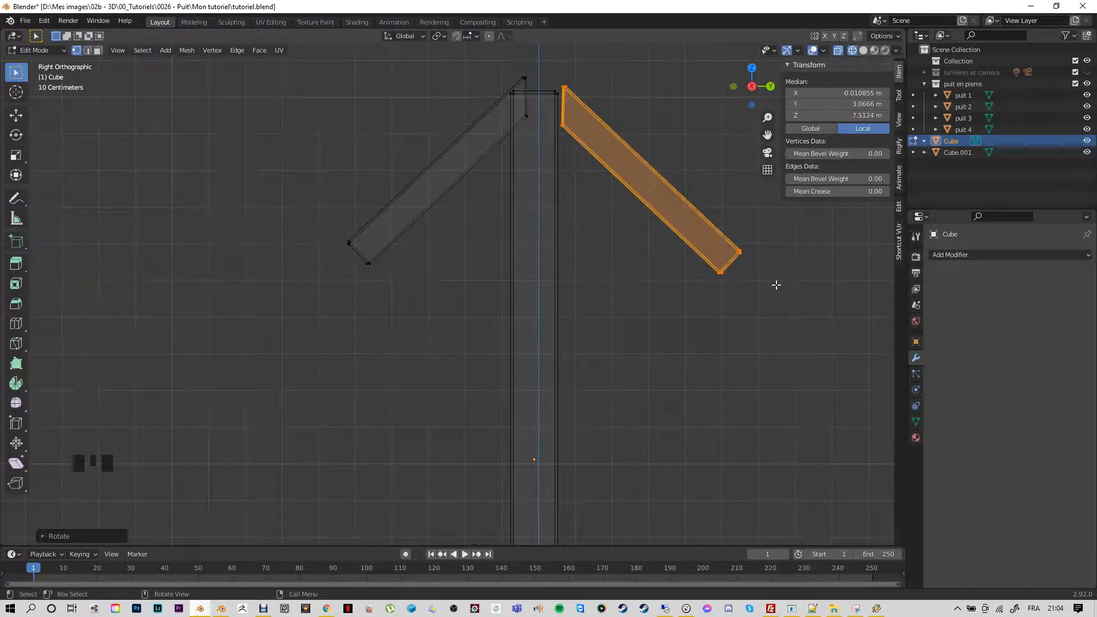
Rotate the copied beam about 1.02° around Z in top view to line it up with the original beam
{"action": "key", "text": "KP_7"}
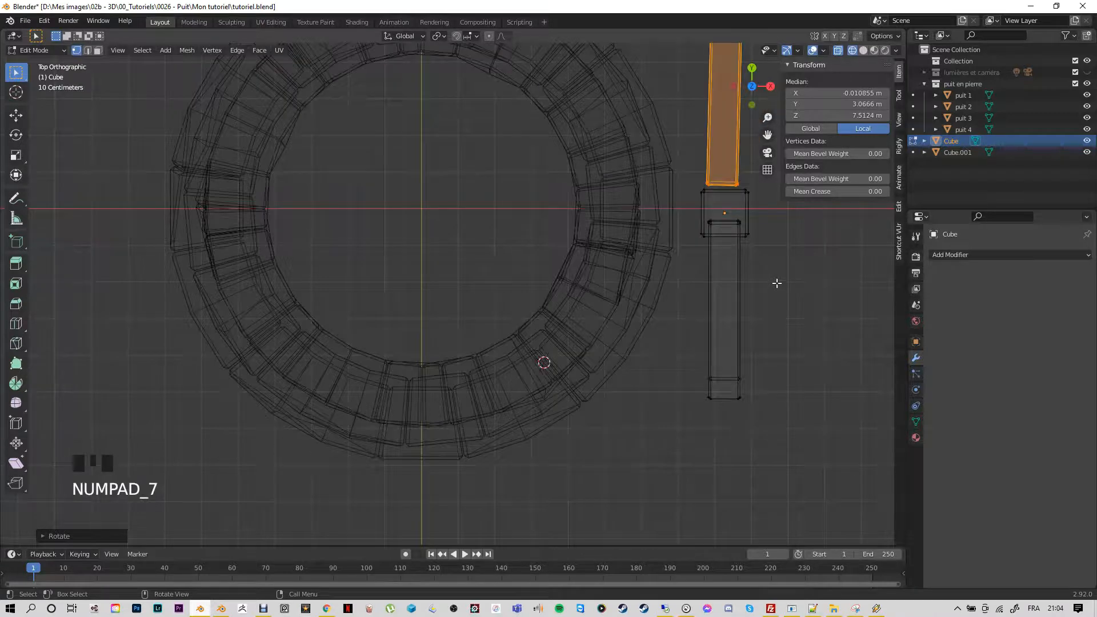
{"action": "middle_click_drag", "start_coordinate": [781, 243], "coordinate": [692, 332]}
{"action": "key", "text": "KP_7"}
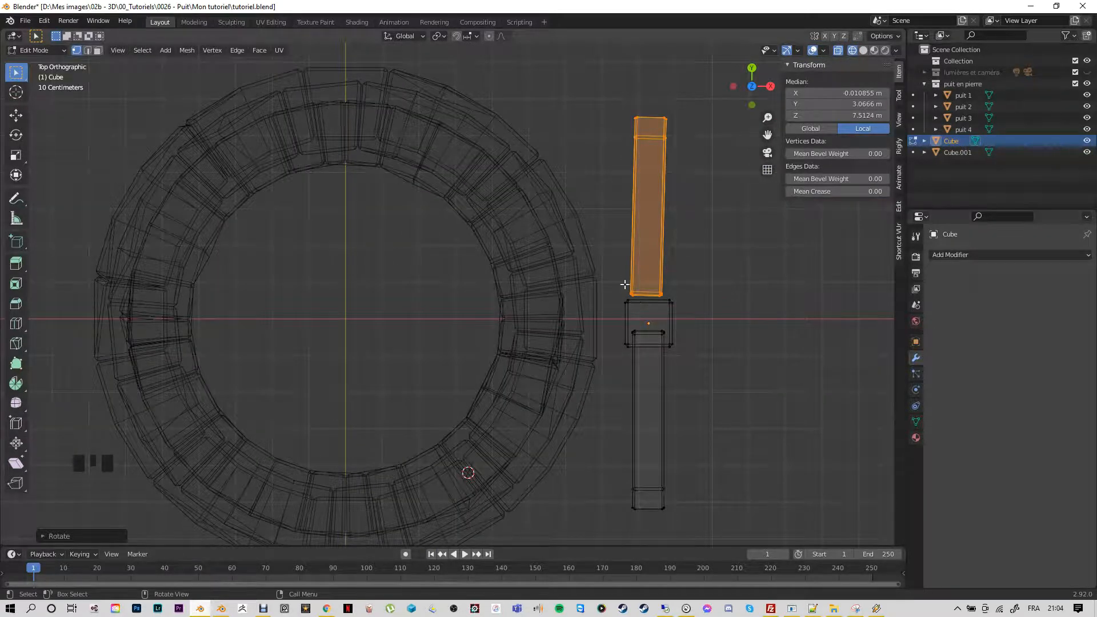
{"action": "key", "text": "r"}
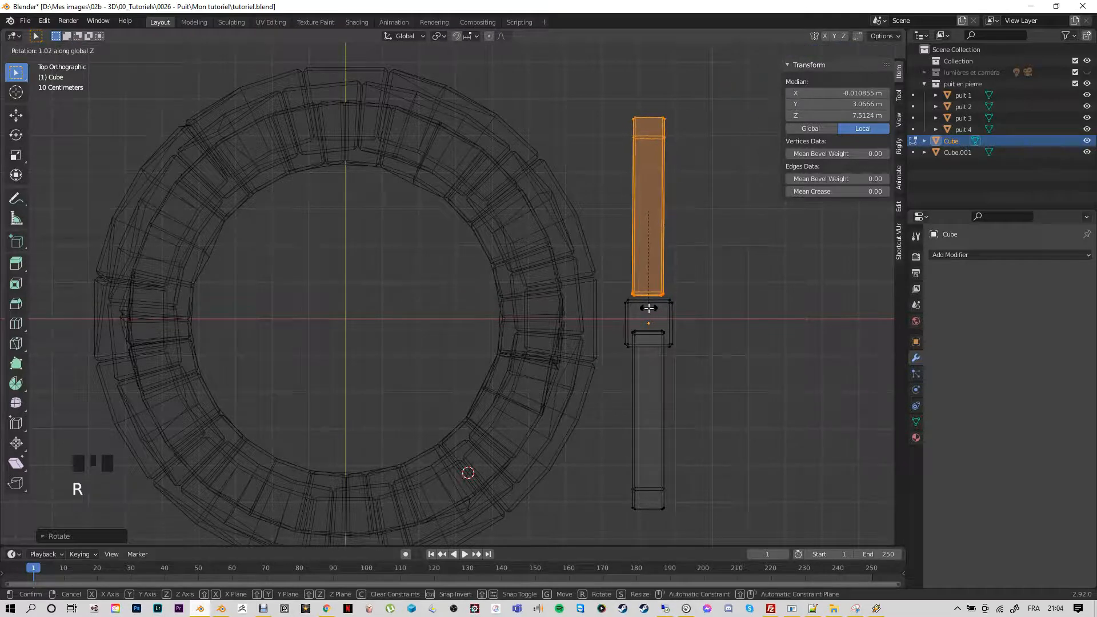
{"action": "left_click", "coordinate": [648, 308]}
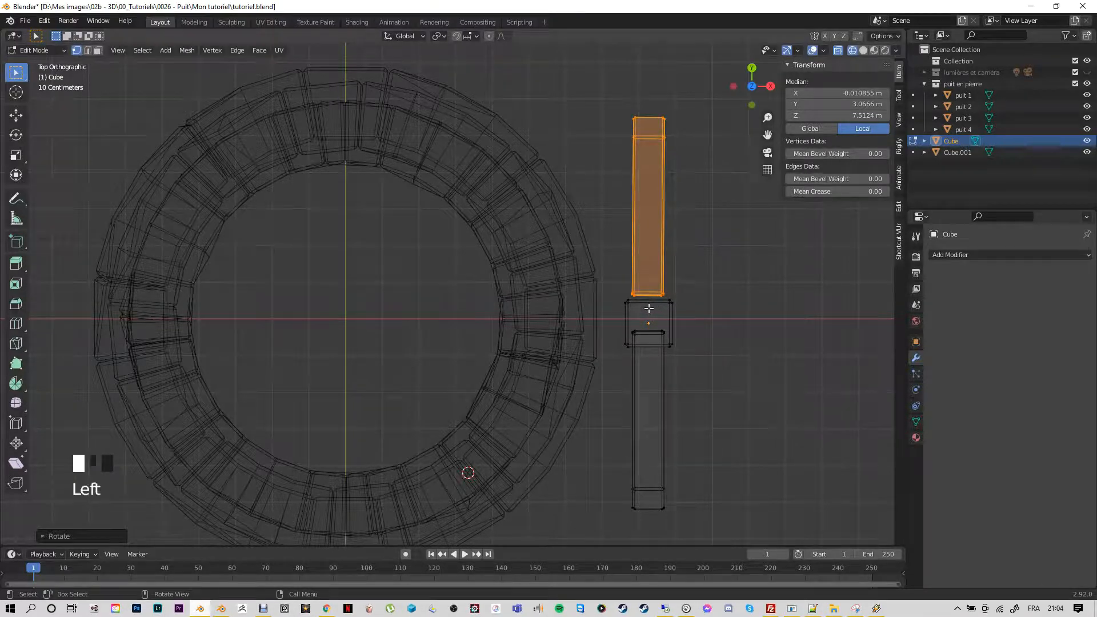
{"action": "left_click", "coordinate": [648, 307]}
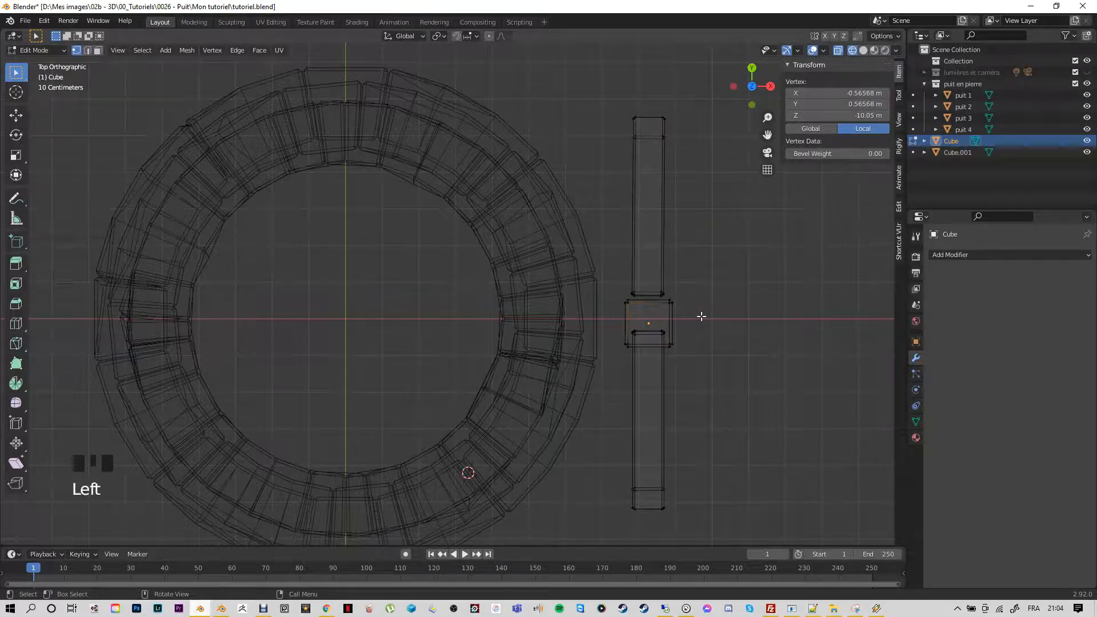
Raise the whole copied beam about 0.25 m along Z to match the original beam's height
{"action": "key", "text": "KP_1"}
{"action": "key", "text": "KP_3"}
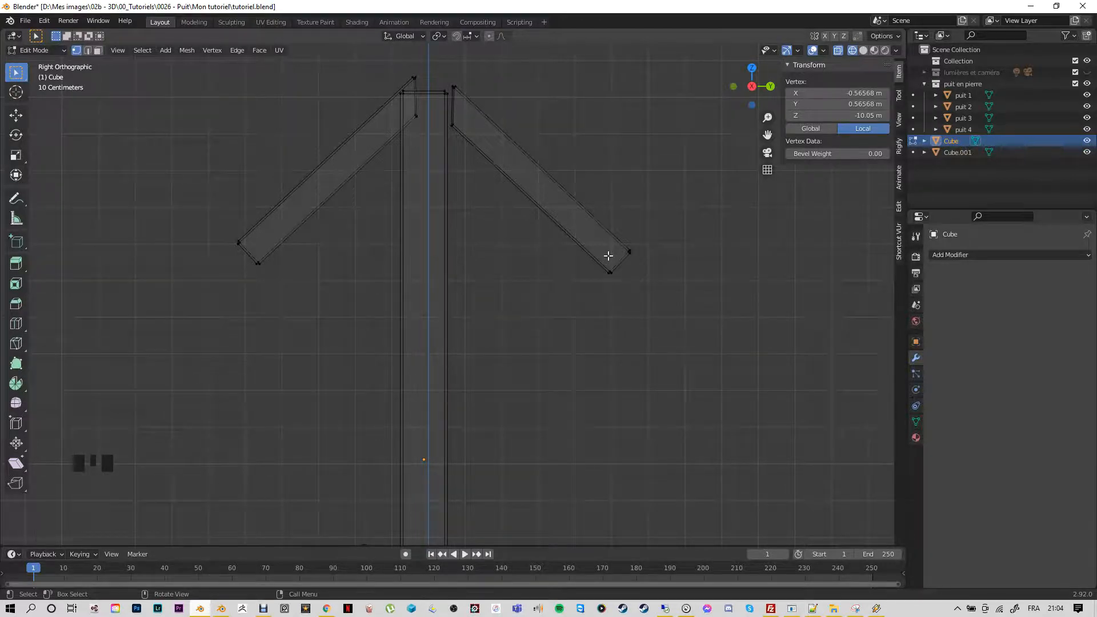
{"action": "key", "text": "l"}
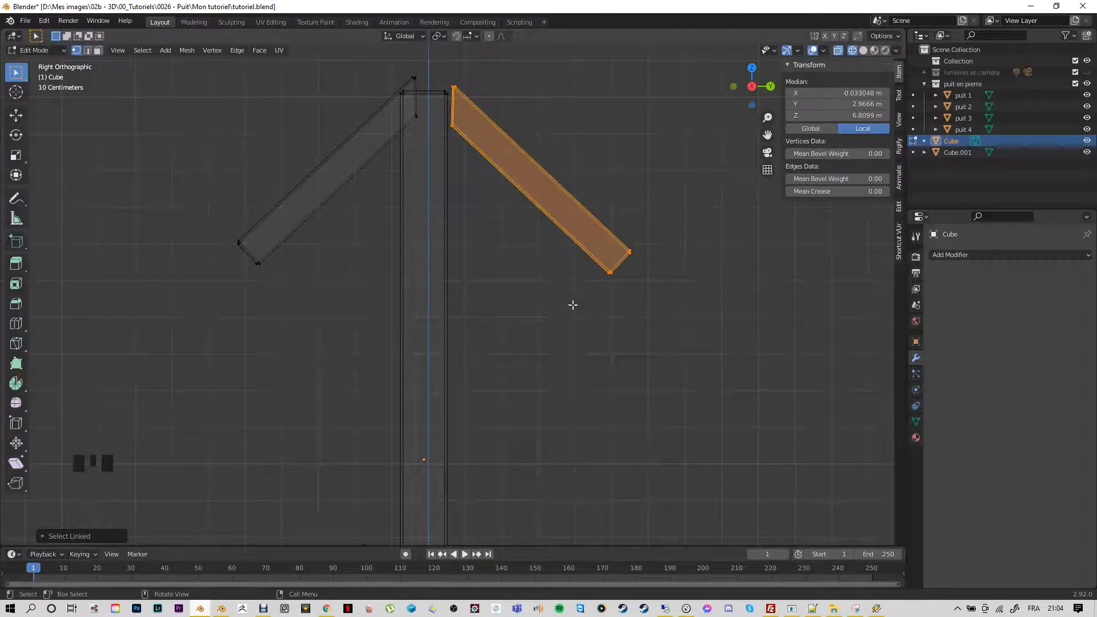
{"action": "key", "text": "g"}
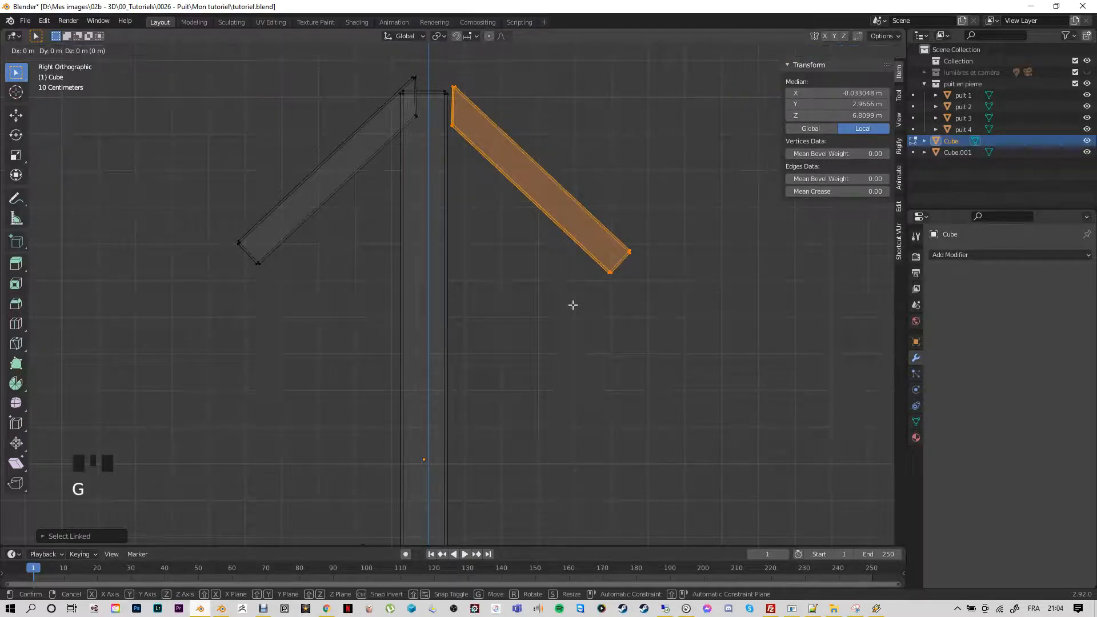
{"action": "key", "text": "z"}
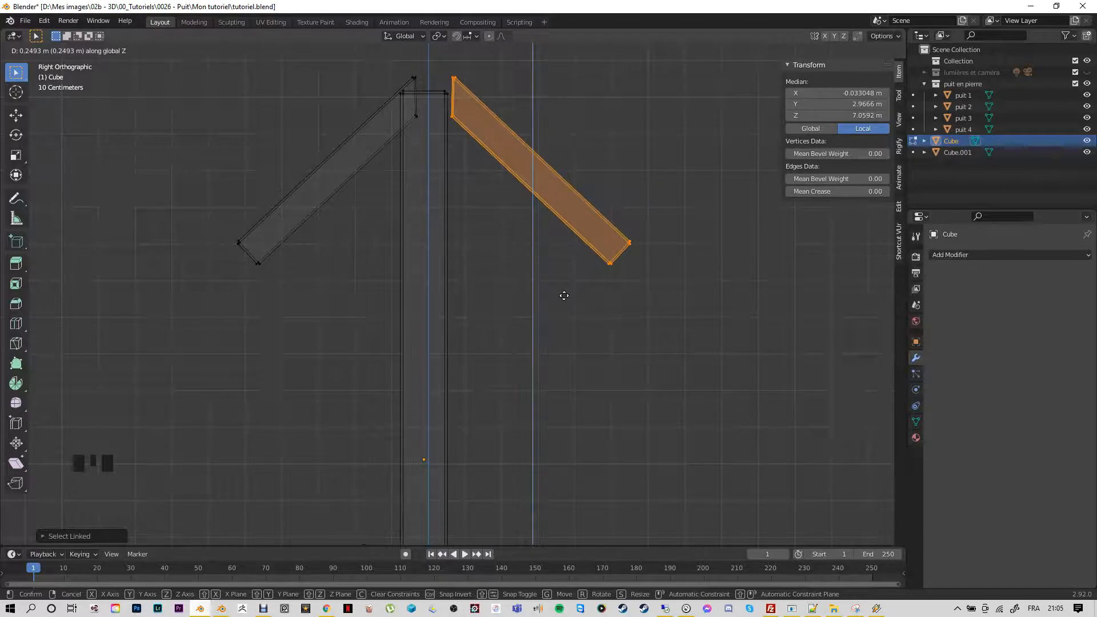
{"action": "key", "text": "ctrl+z"}
Move the copied beam about 0.56 m along negative Y onto the post's top and nudge the original beam slightly toward it
{"action": "key", "text": "g"}
{"action": "key", "text": "y"}
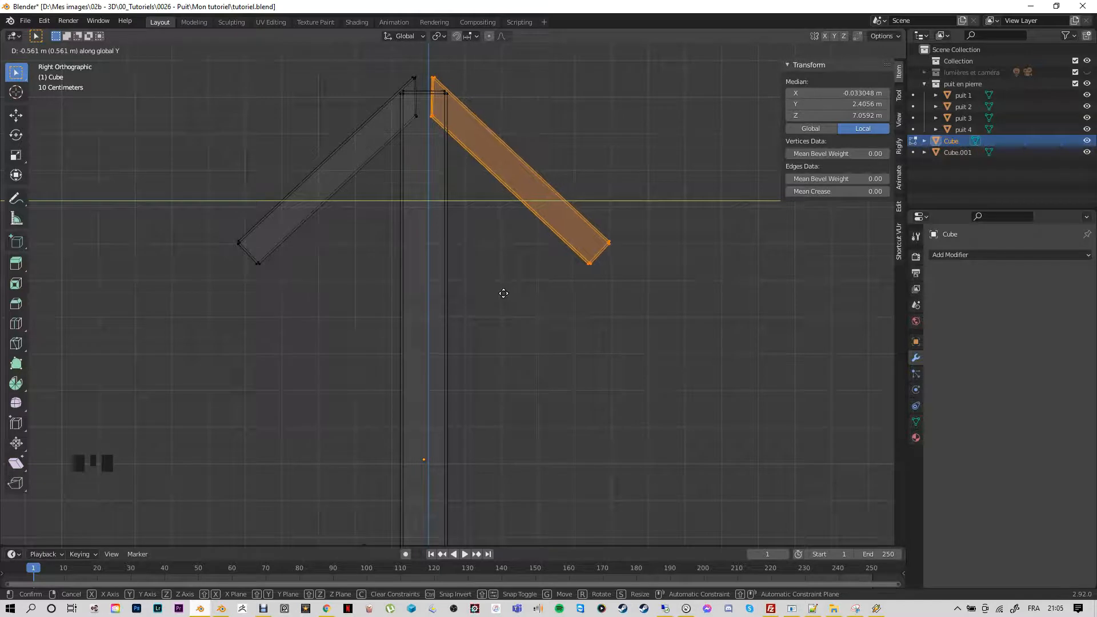
{"action": "left_click", "coordinate": [329, 299]}
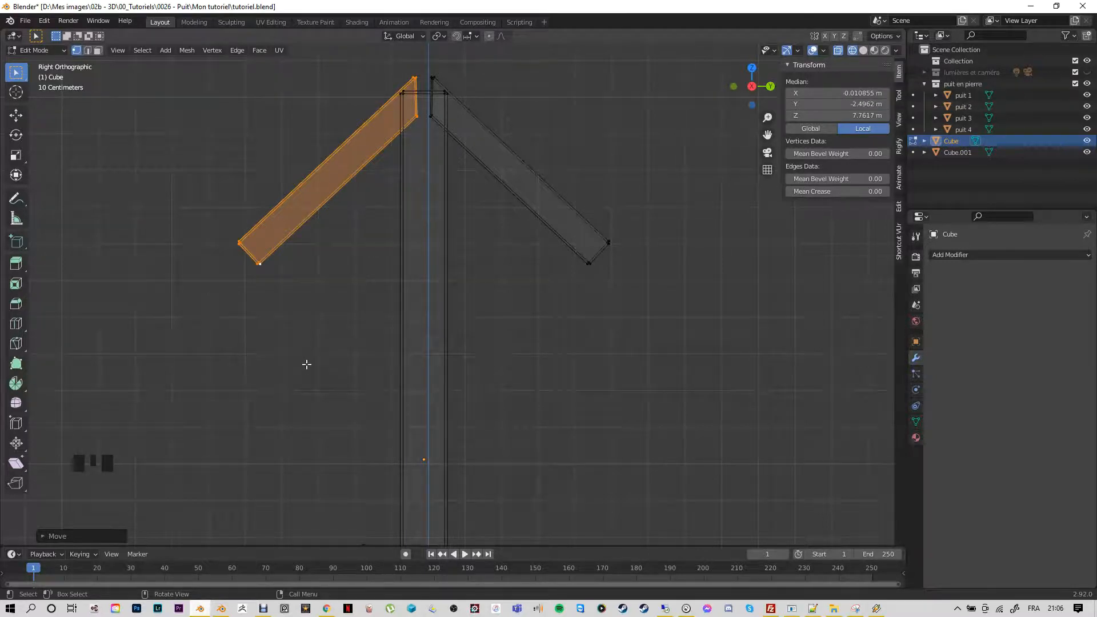
Show the model in solid shading and examine both roof beams on the post in perspective
{"action": "key", "text": "z"}
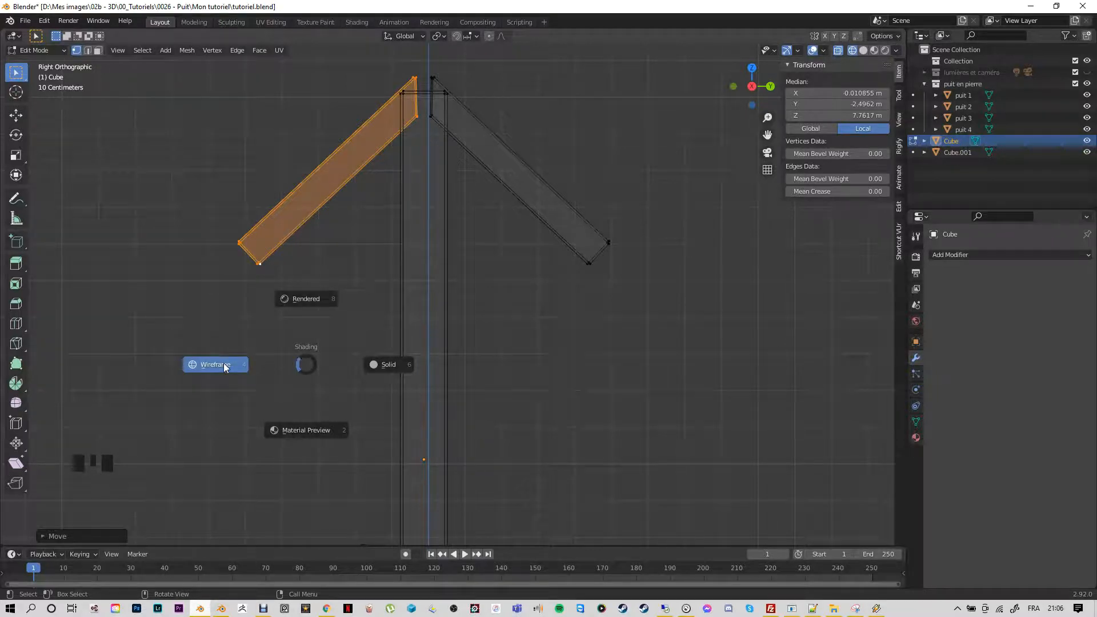
{"action": "left_click", "coordinate": [378, 365]}
{"action": "middle_click_drag", "start_coordinate": [368, 294], "coordinate": [382, 331]}
{"action": "scroll", "coordinate": [394, 355], "scroll_direction": "down", "scroll_amount": 4}
{"action": "scroll", "coordinate": [435, 381], "scroll_direction": "up", "scroll_amount": 1}
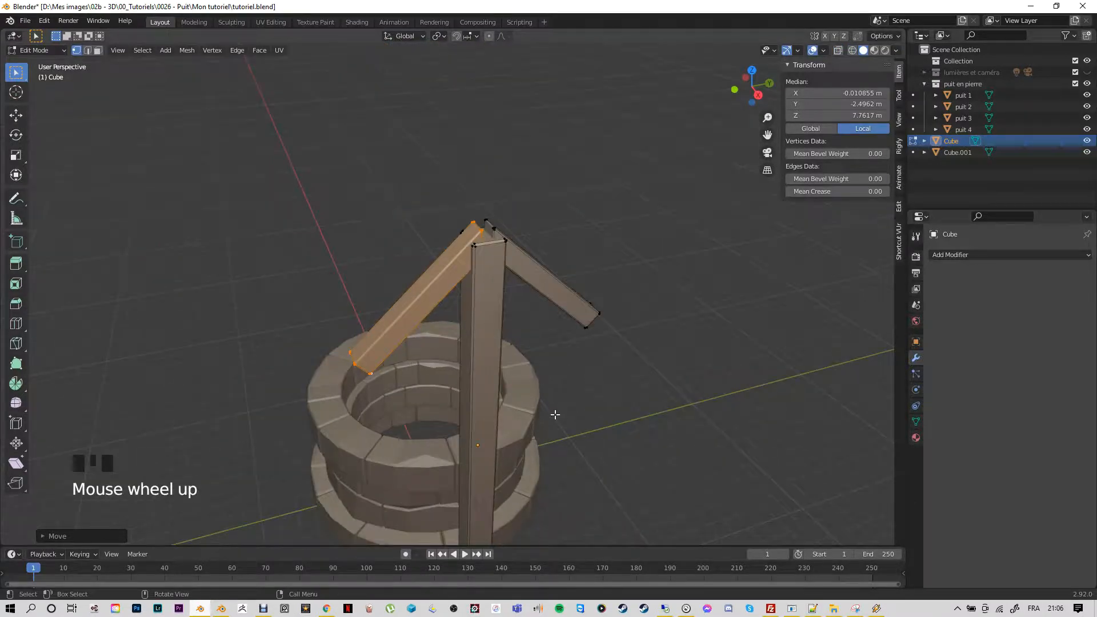
{"action": "middle_click_drag", "start_coordinate": [553, 416], "coordinate": [522, 397]}
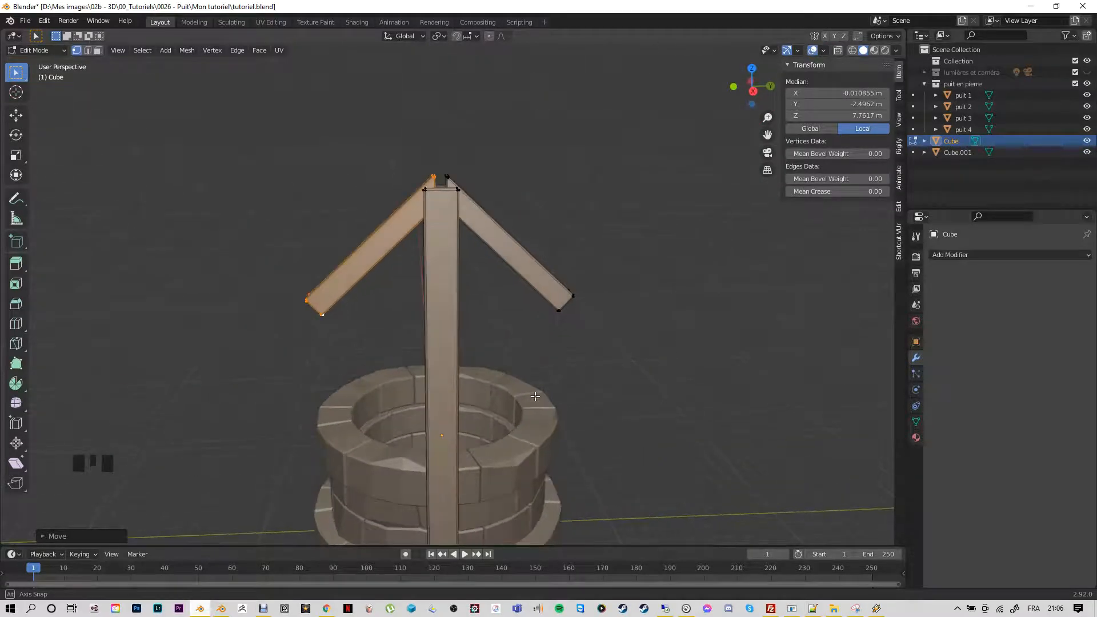
Add one centred loop cut across the middle of the roof beam on the negative Y side of the post
{"action": "left_click", "coordinate": [361, 257]}
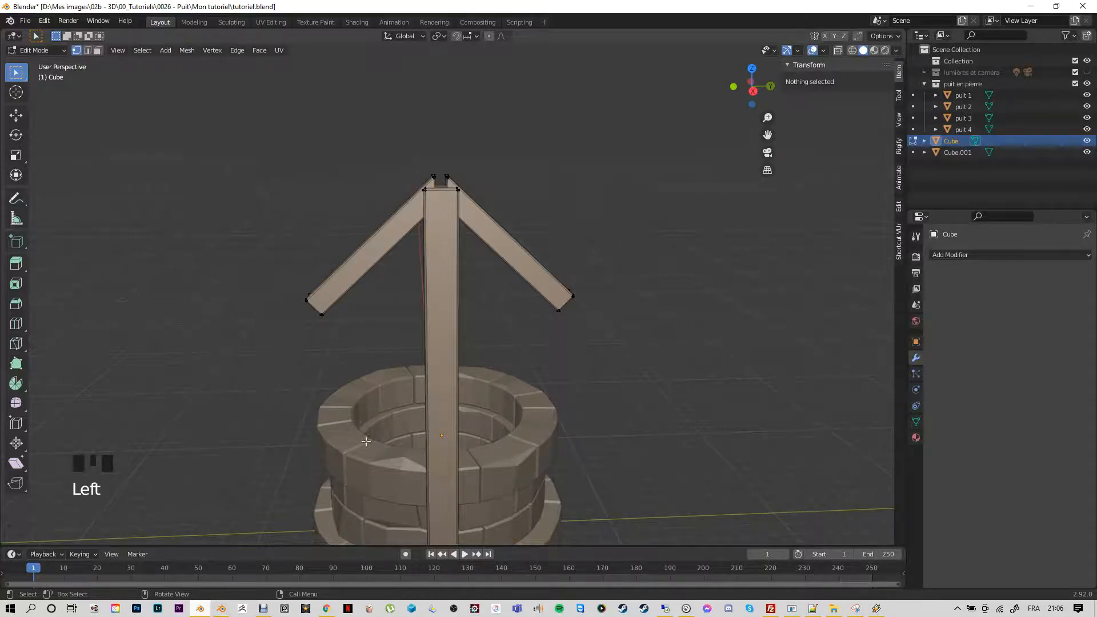
{"action": "left_click", "coordinate": [306, 470]}
{"action": "left_click", "coordinate": [366, 259]}
{"action": "left_click", "coordinate": [313, 311]}
{"action": "key", "text": "l"}
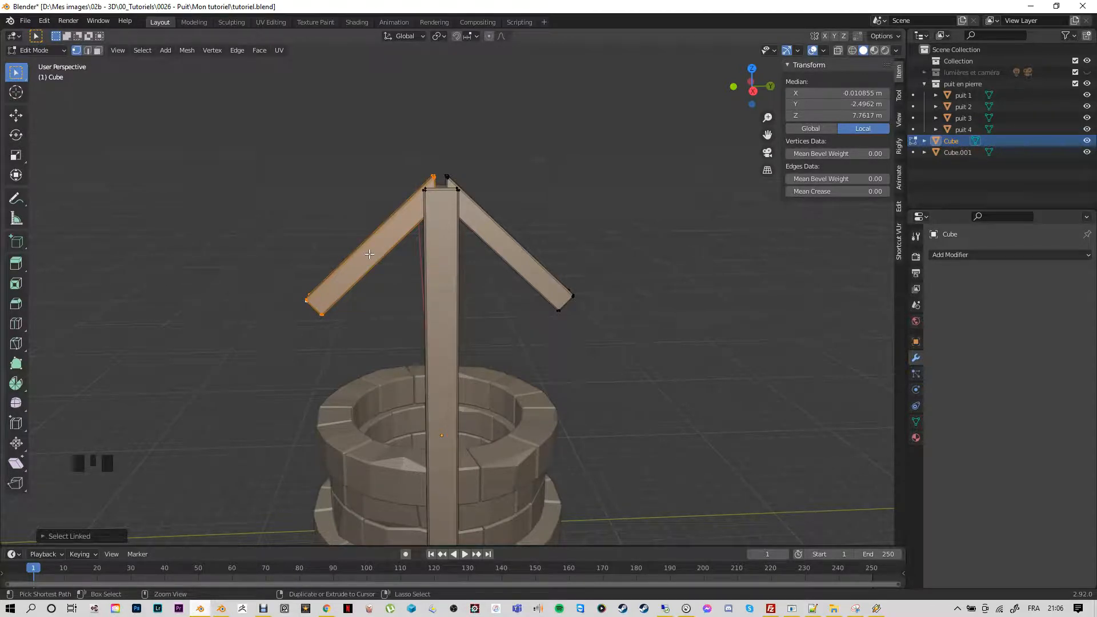
{"action": "key", "text": "ctrl+r"}
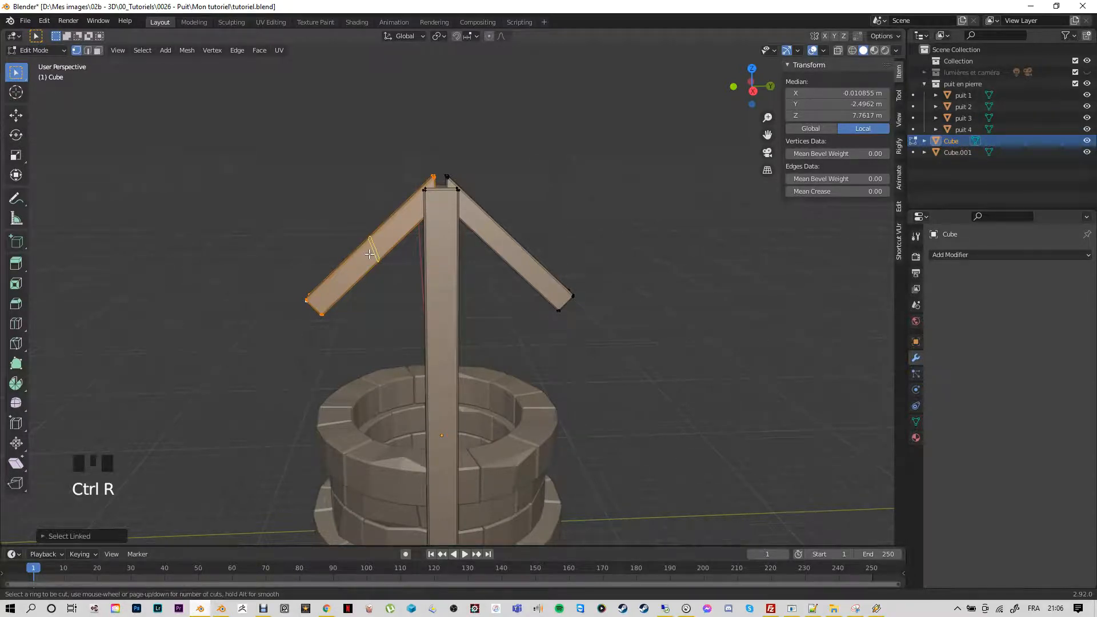
{"action": "left_click", "coordinate": [370, 254]}
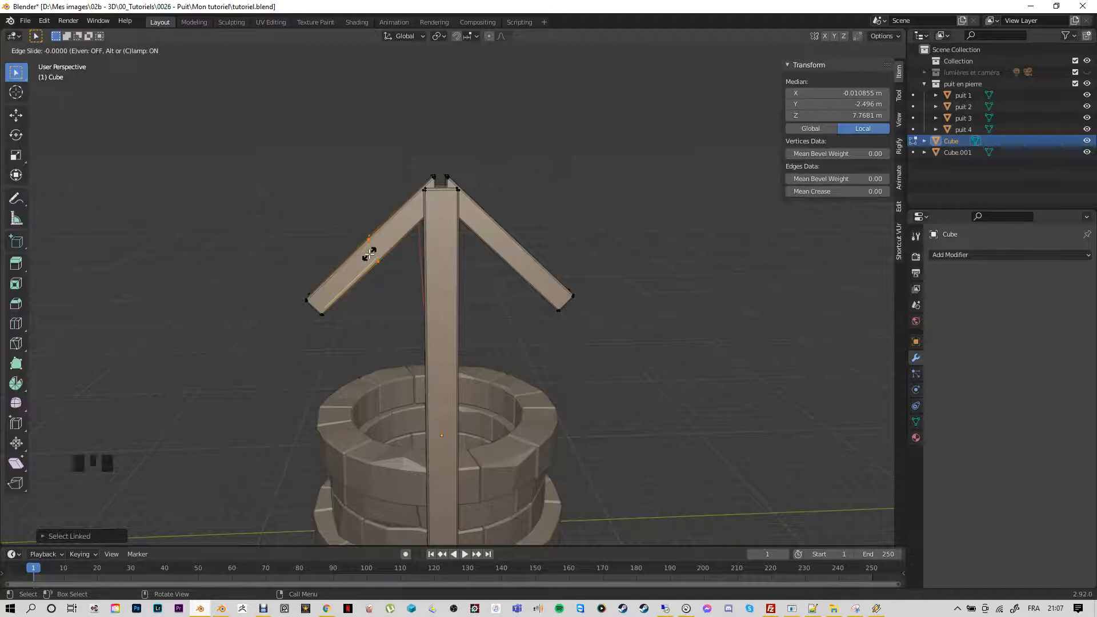
{"action": "left_click", "coordinate": [369, 254]}
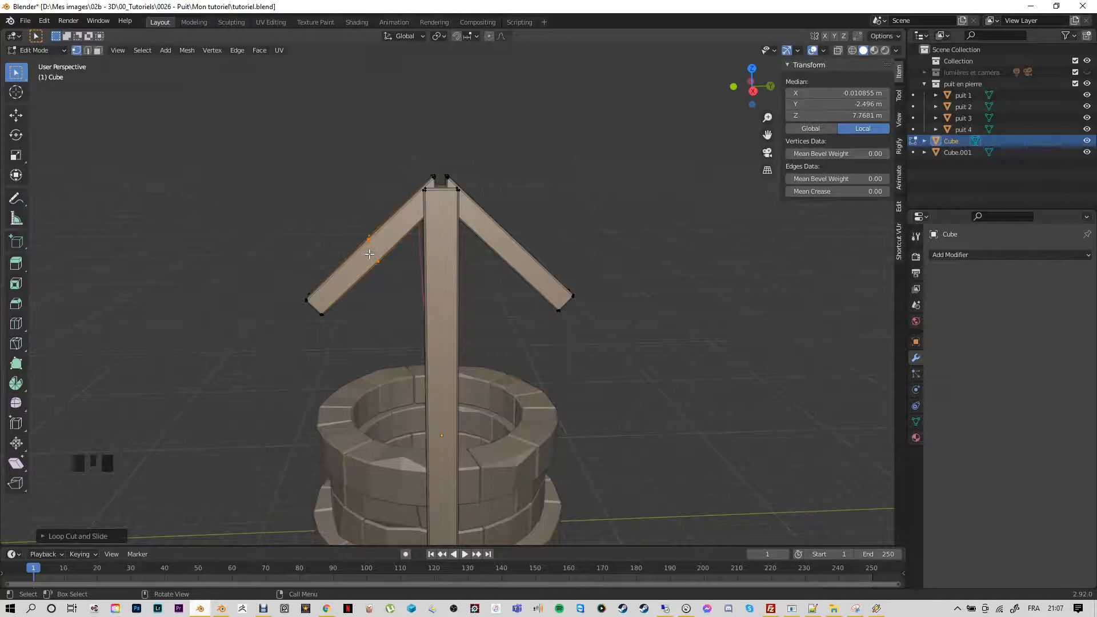
{"action": "left_click", "coordinate": [281, 269]}
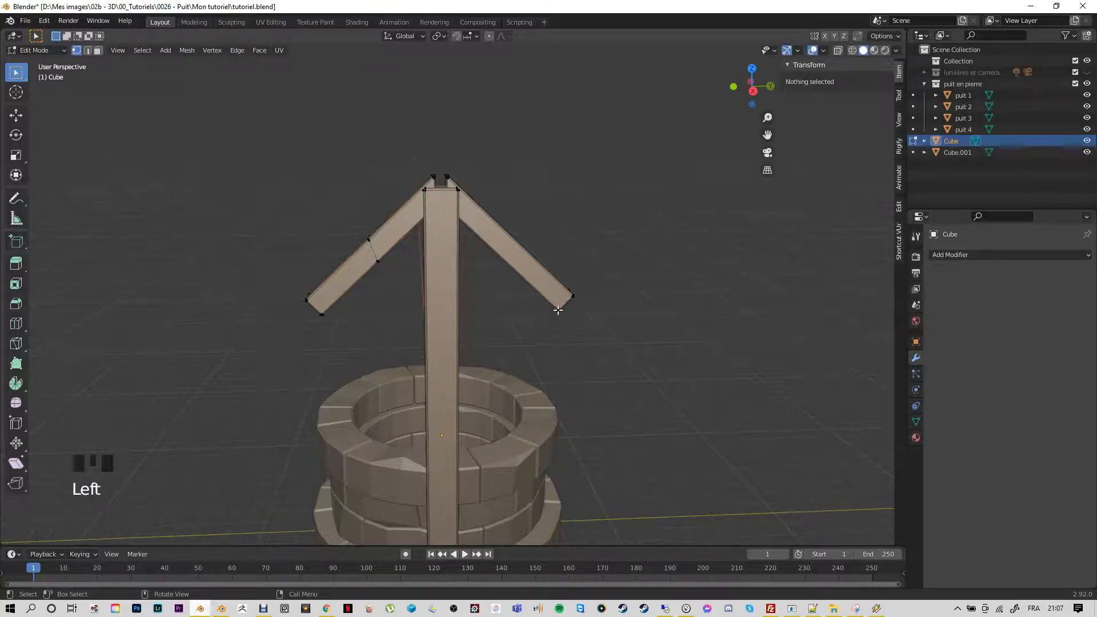
Add one centred loop cut across the middle of the roof beam on the positive Y side of the post
{"action": "key", "text": "l"}
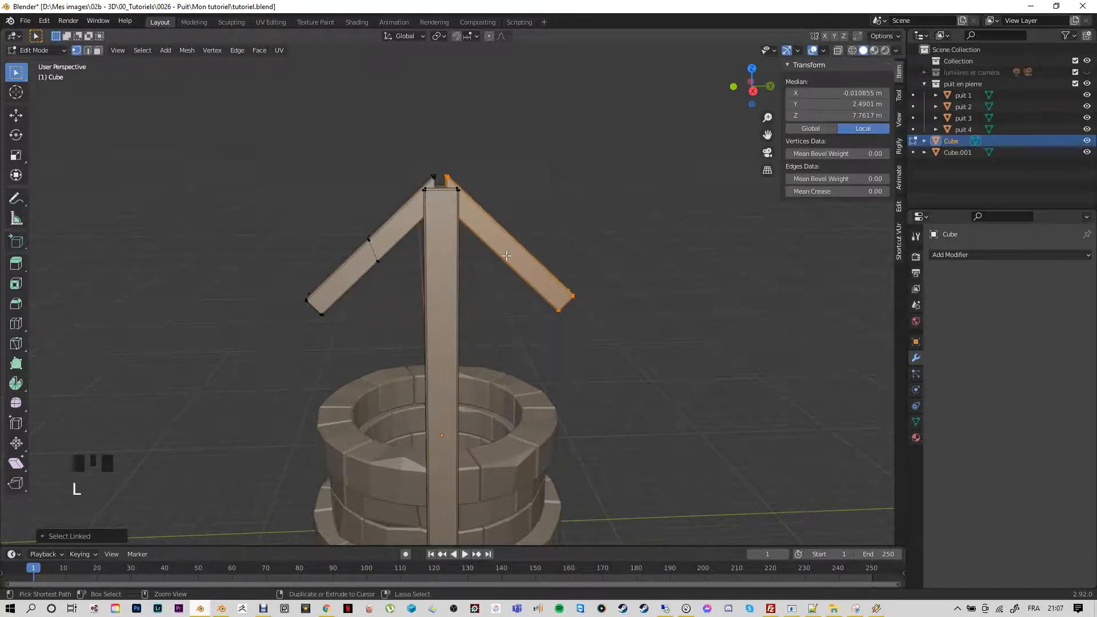
{"action": "key", "text": "ctrl+r"}
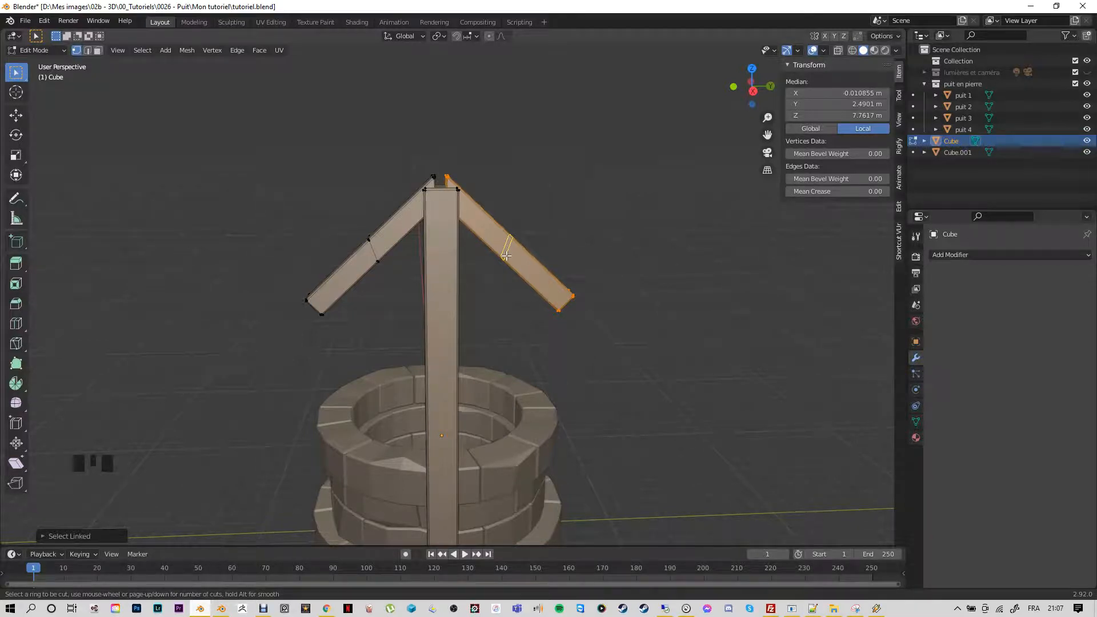
{"action": "scroll", "coordinate": [506, 256], "scroll_direction": "up", "scroll_amount": 3}
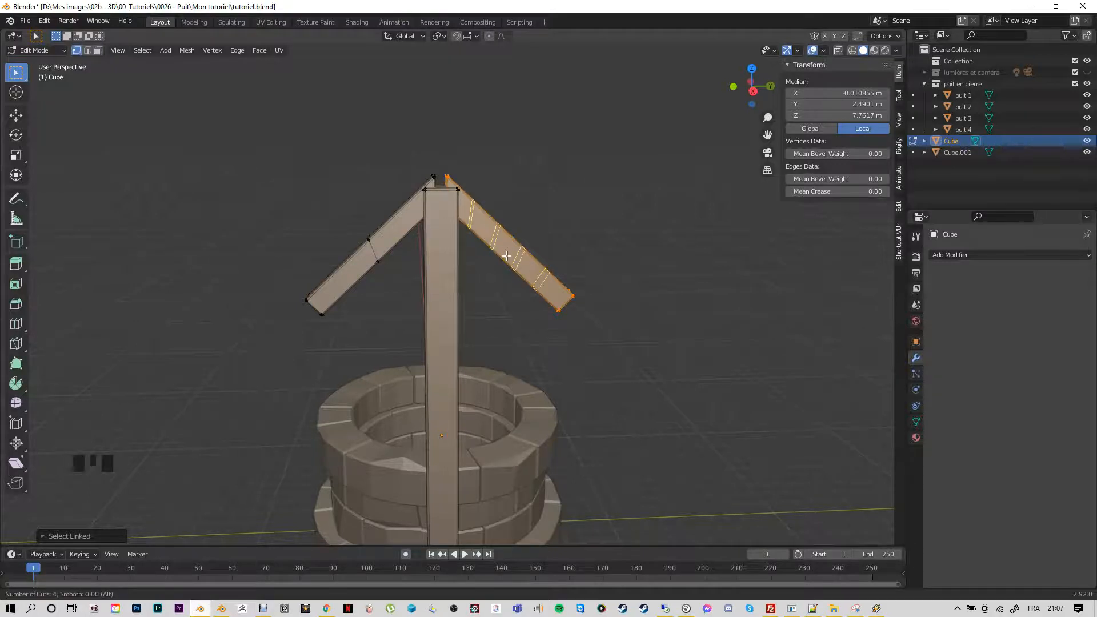
{"action": "scroll", "coordinate": [506, 256], "scroll_direction": "up", "scroll_amount": 1}
{"action": "scroll", "coordinate": [506, 255], "scroll_direction": "down", "scroll_amount": 1}
{"action": "scroll", "coordinate": [506, 256], "scroll_direction": "down", "scroll_amount": 2}
{"action": "scroll", "coordinate": [506, 256], "scroll_direction": "down", "scroll_amount": 1}
{"action": "left_click", "coordinate": [506, 256]}
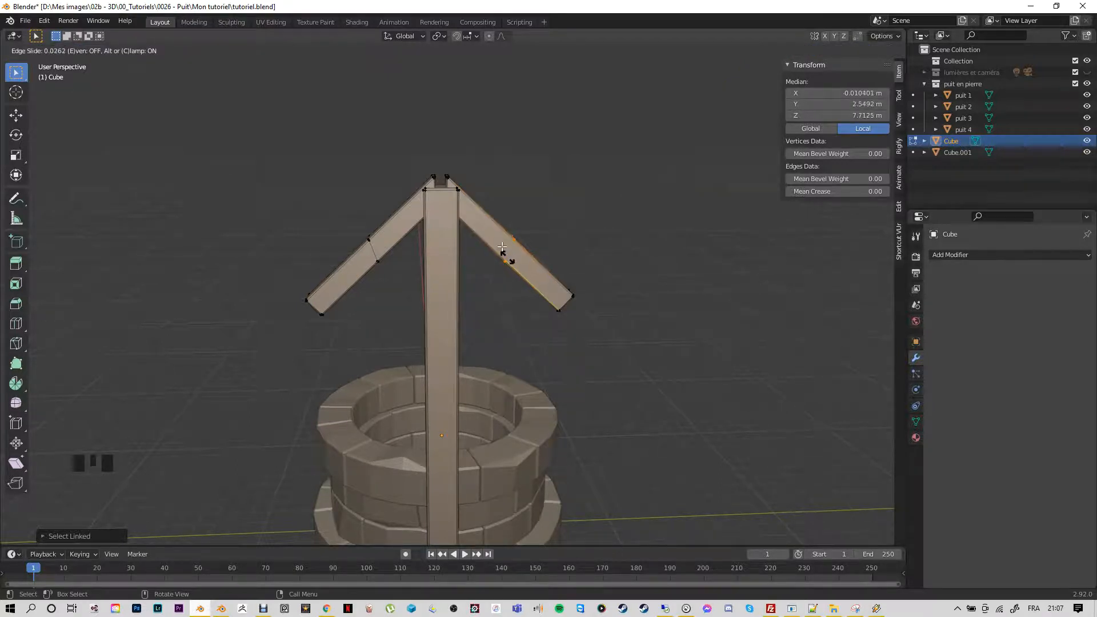
{"action": "left_click", "coordinate": [503, 246]}
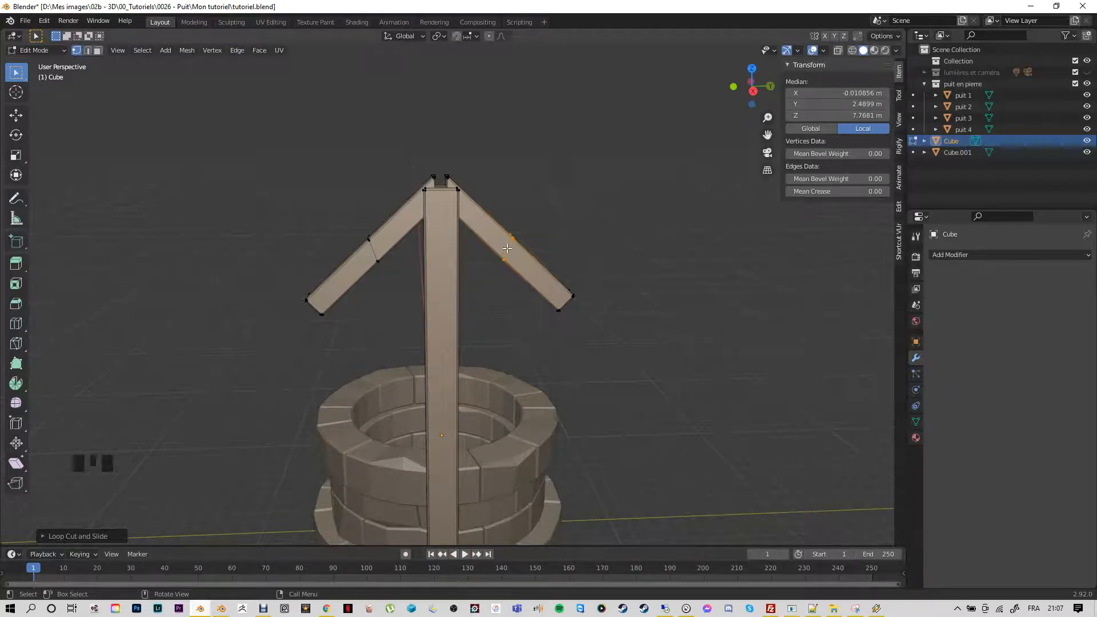
{"action": "left_click", "coordinate": [501, 290]}
{"action": "left_click", "coordinate": [509, 296]}
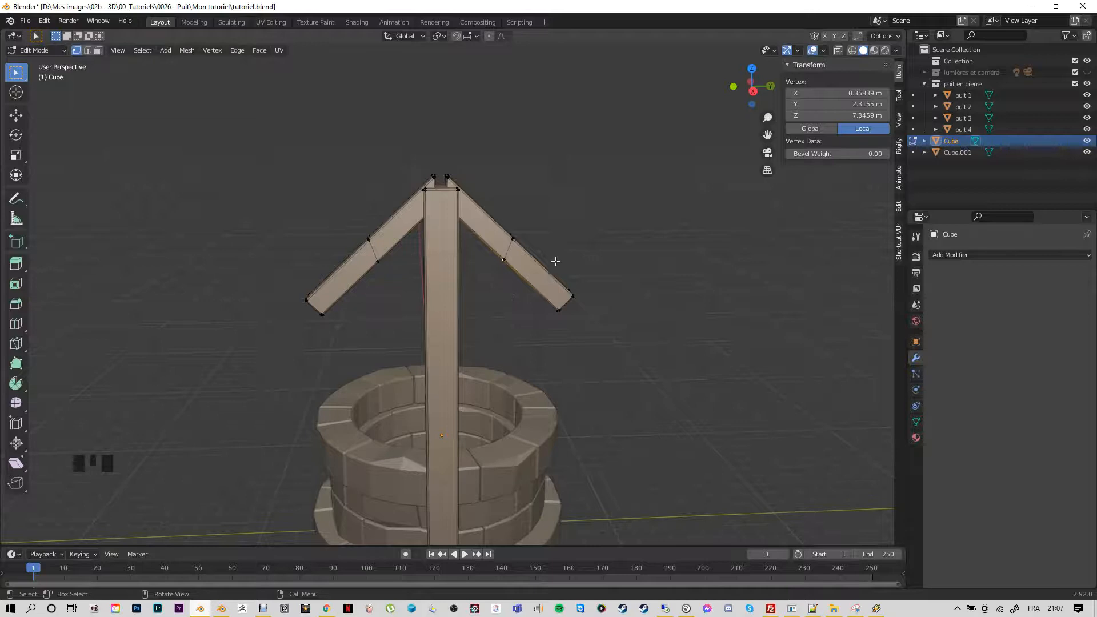
Bend the negative Y roof beam inward by moving its middle edge loop about 0.14 m toward the post and 0.14 m down
{"action": "left_click", "coordinate": [372, 247], "text": "alt"}
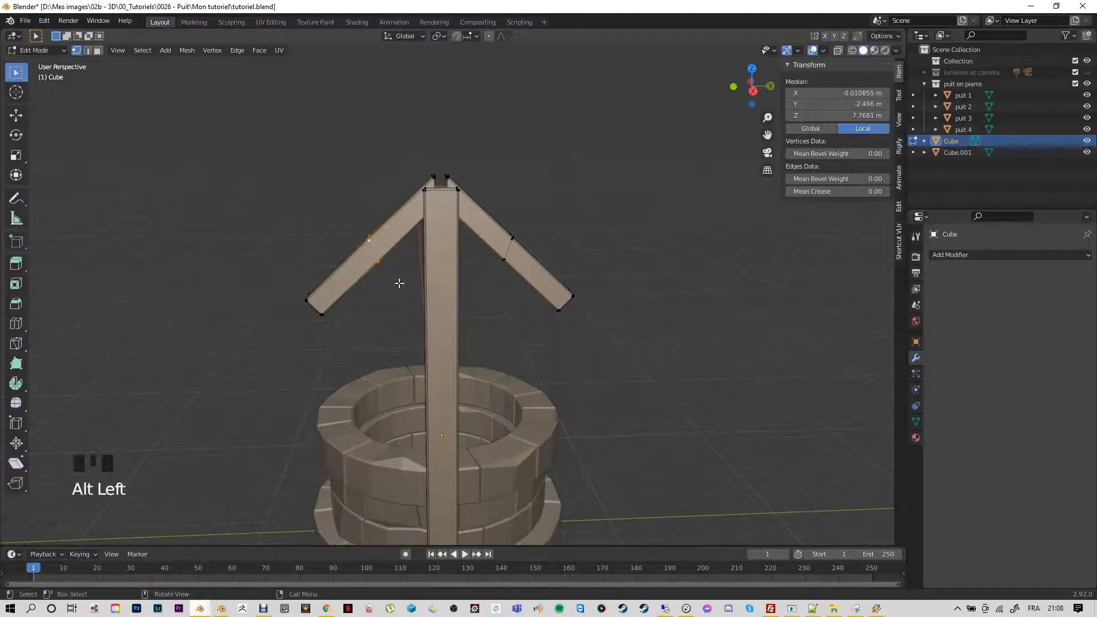
{"action": "mouse_move", "coordinate": [397, 284]}
{"action": "middle_mouse_down"}
{"action": "mouse_move", "coordinate": [477, 327]}
{"action": "mouse_move", "coordinate": [583, 321]}
{"action": "mouse_move", "coordinate": [644, 299]}
{"action": "mouse_move", "coordinate": [509, 326]}
{"action": "mouse_move", "coordinate": [404, 306]}
{"action": "mouse_move", "coordinate": [401, 289]}
{"action": "middle_mouse_up"}
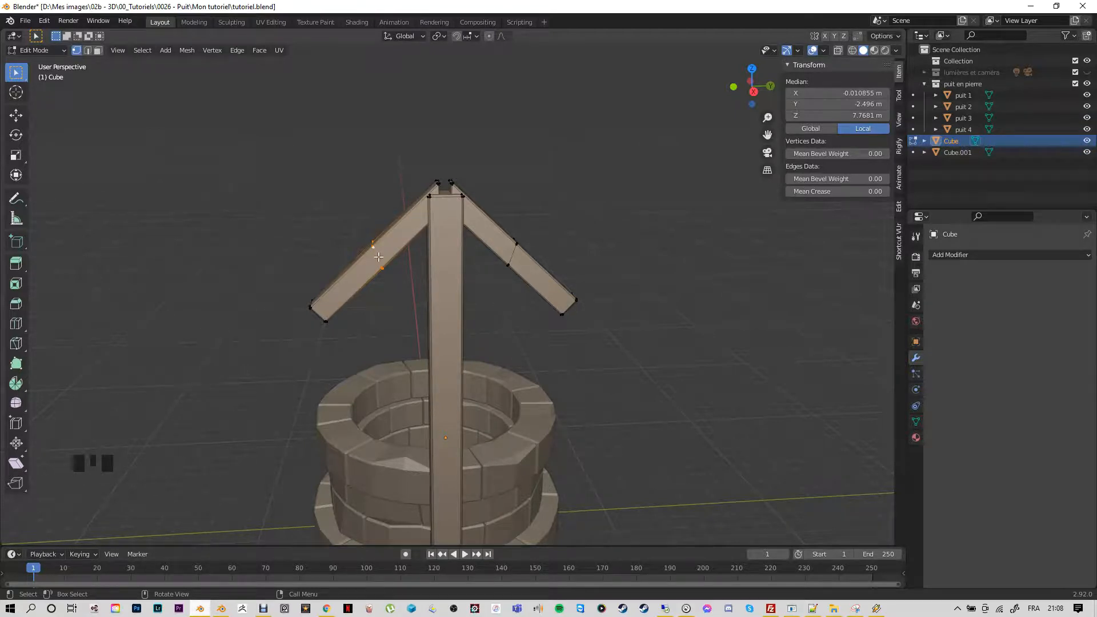
{"action": "key", "text": "g"}
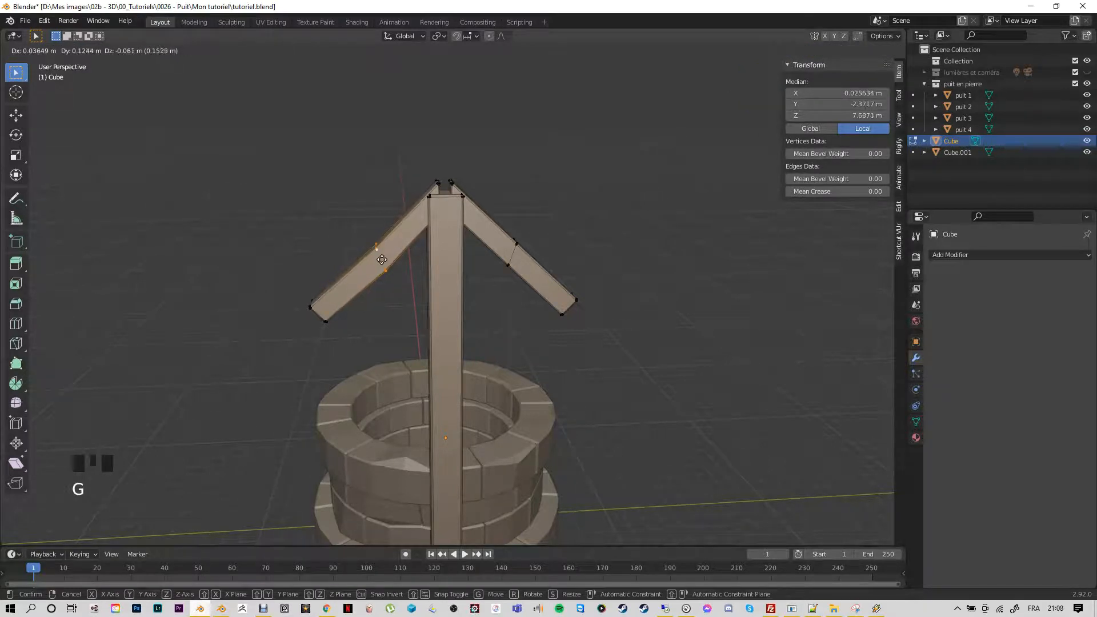
{"action": "left_click", "coordinate": [382, 261]}
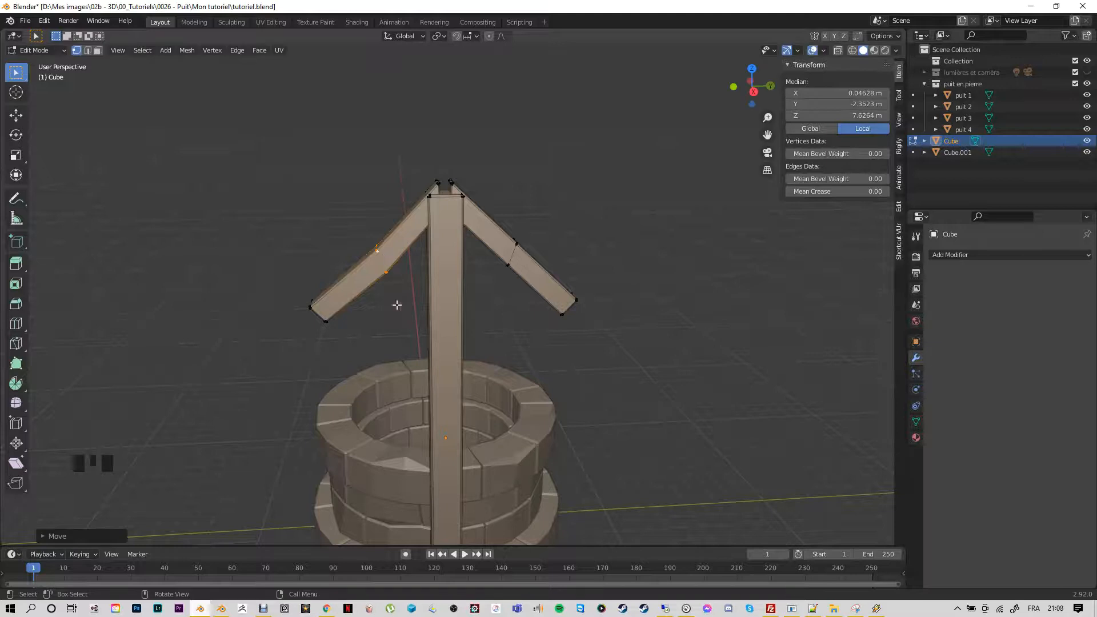
Bend the positive Y roof beam by moving its middle edge loop about 0.08 m toward the post and 0.10 m down
{"action": "mouse_move", "coordinate": [409, 313]}
{"action": "middle_mouse_down"}
{"action": "mouse_move", "coordinate": [644, 330]}
{"action": "mouse_move", "coordinate": [544, 335]}
{"action": "mouse_move", "coordinate": [400, 311]}
{"action": "middle_mouse_up"}
{"action": "scroll", "coordinate": [490, 247], "scroll_direction": "down", "scroll_amount": 2}
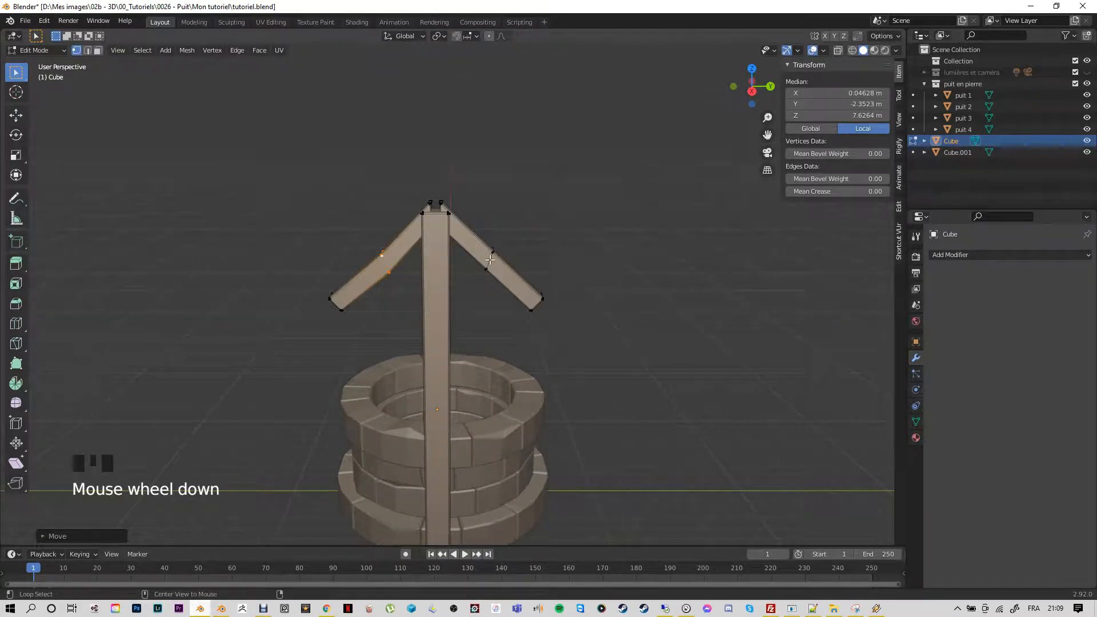
{"action": "left_click", "coordinate": [490, 260], "text": "alt"}
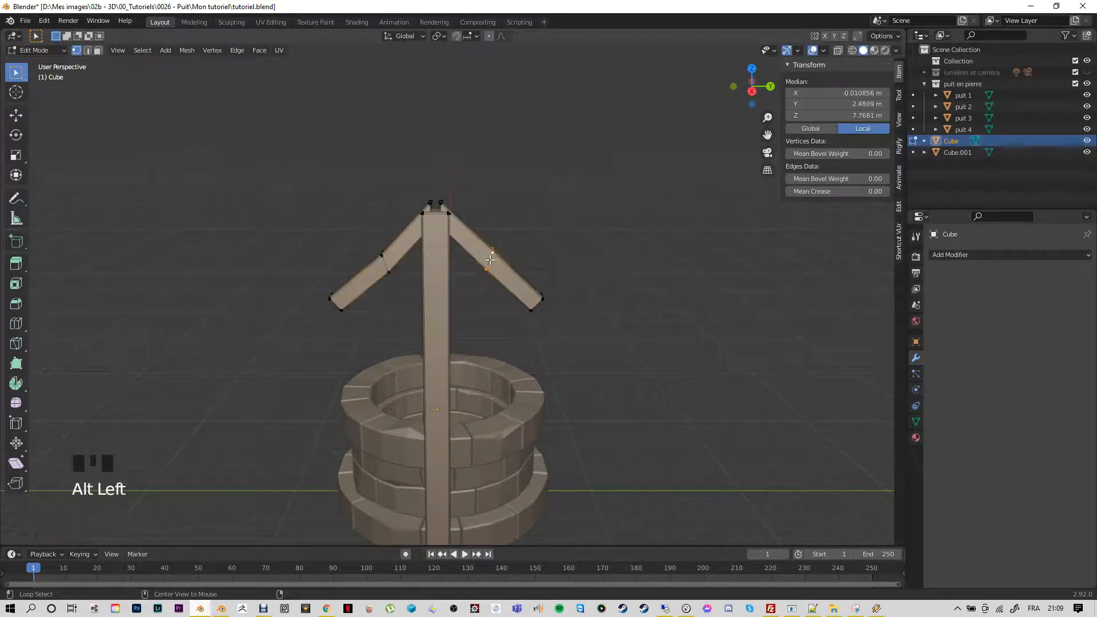
{"action": "key", "text": "g"}
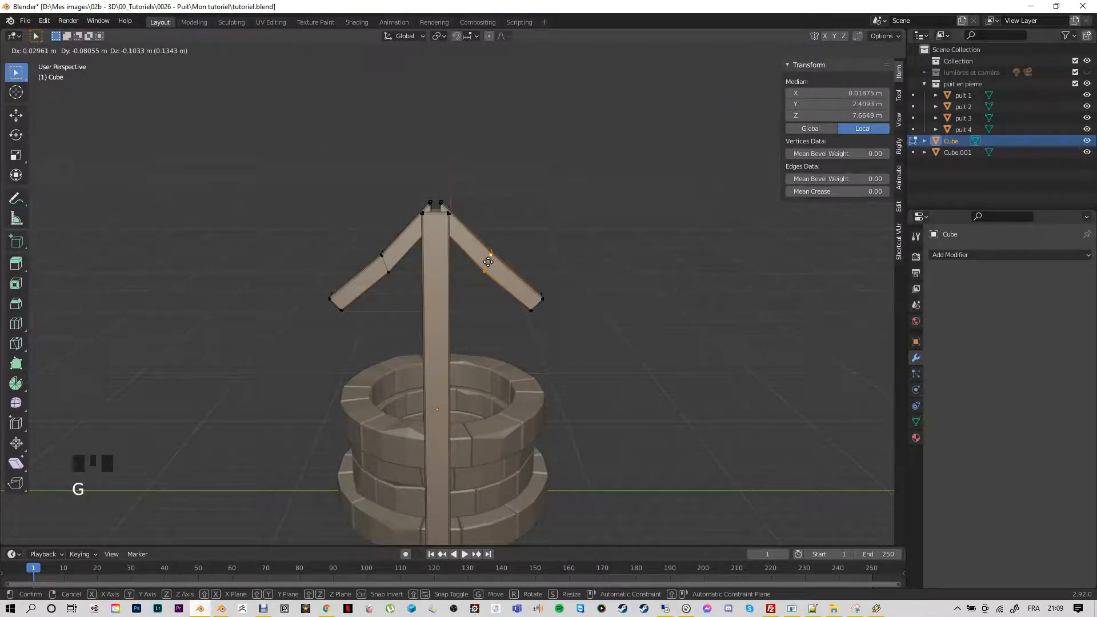
{"action": "left_click", "coordinate": [488, 261]}
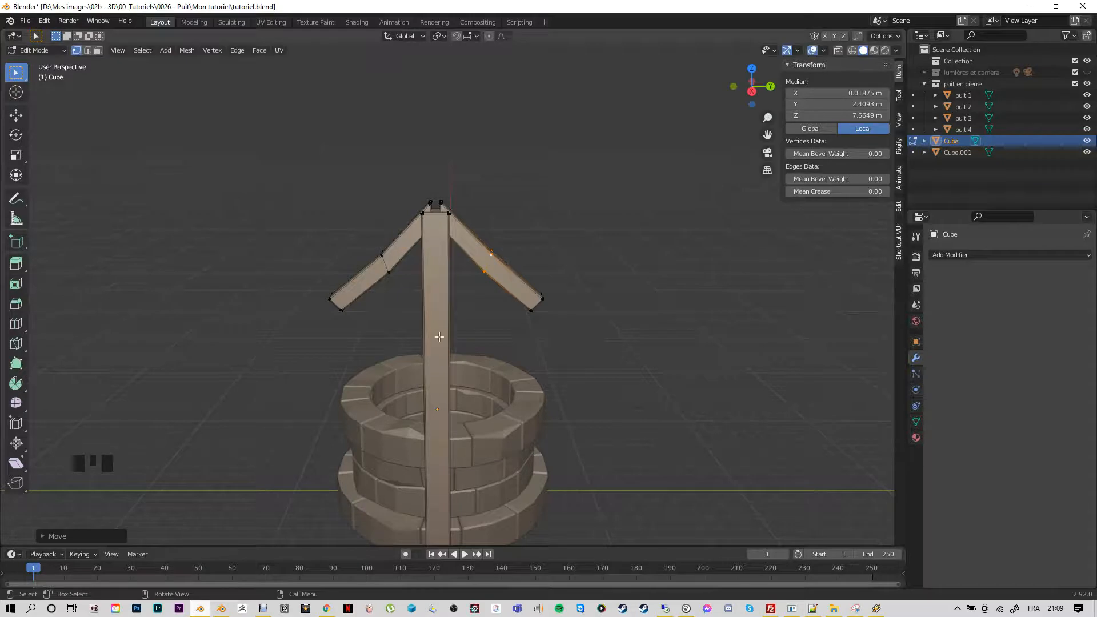
{"action": "left_click", "coordinate": [475, 325]}
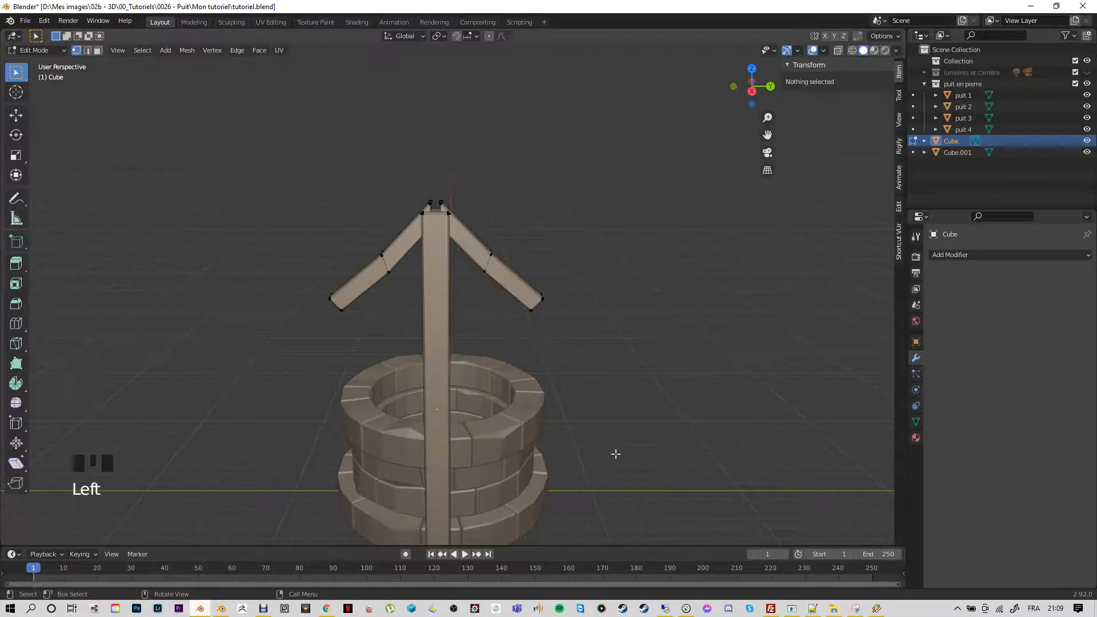
Add two evenly spaced horizontal loop cuts around the tall vertical post
{"action": "middle_click_drag", "start_coordinate": [614, 453], "coordinate": [397, 416]}
{"action": "scroll", "coordinate": [397, 416], "scroll_direction": "down", "scroll_amount": 1}
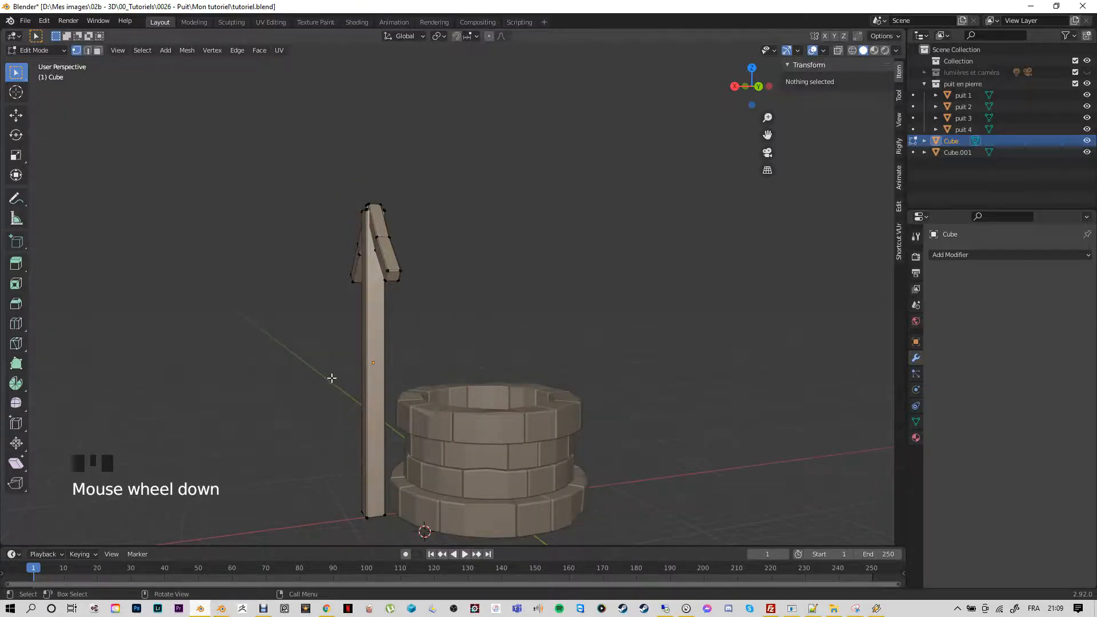
{"action": "middle_click_drag", "start_coordinate": [333, 377], "coordinate": [418, 394]}
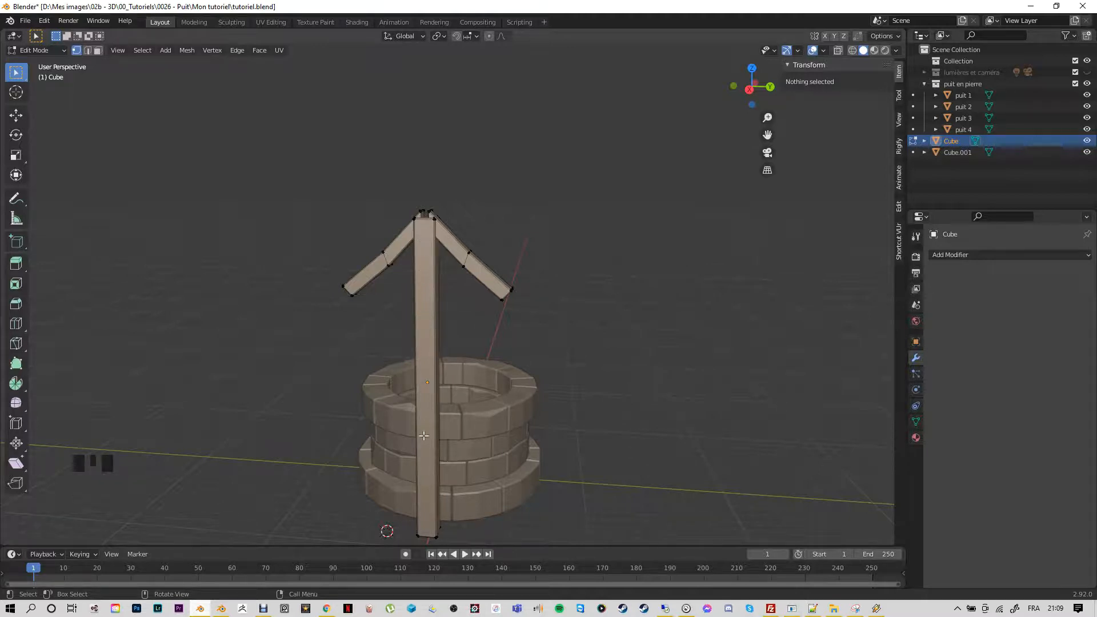
{"action": "middle_click_drag", "start_coordinate": [362, 441], "coordinate": [306, 397]}
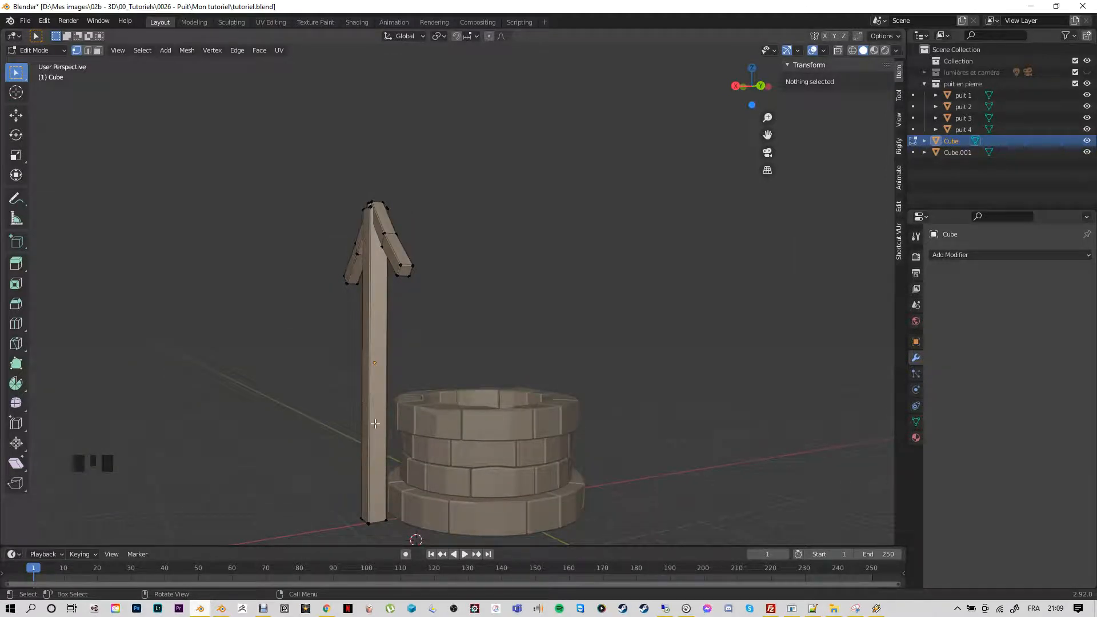
{"action": "key", "text": "l"}
{"action": "left_click", "coordinate": [367, 524]}
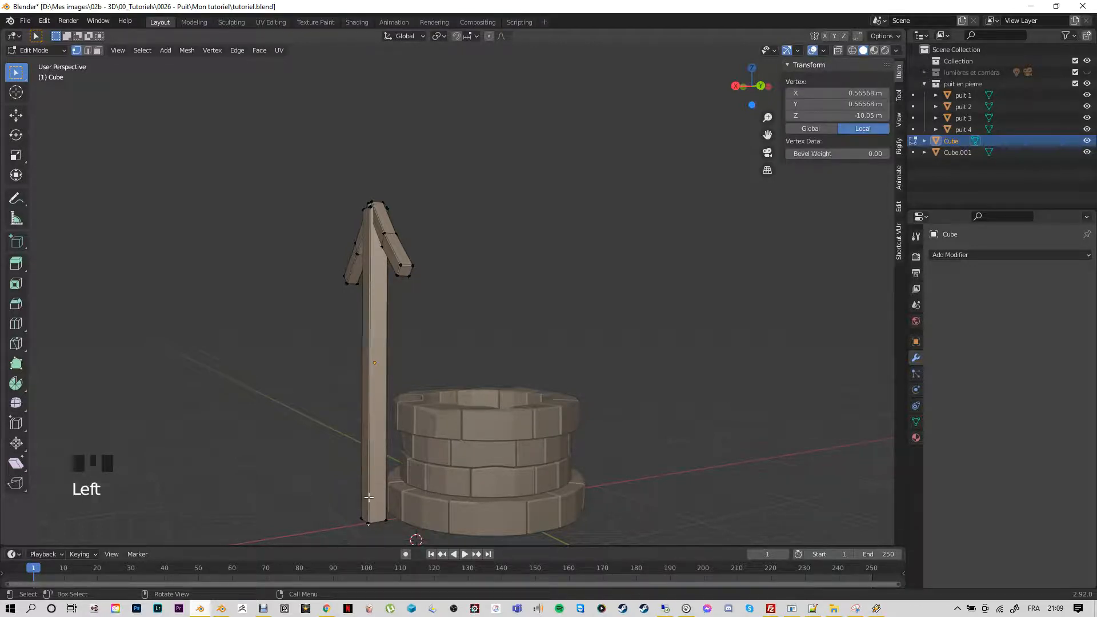
{"action": "key", "text": "l"}
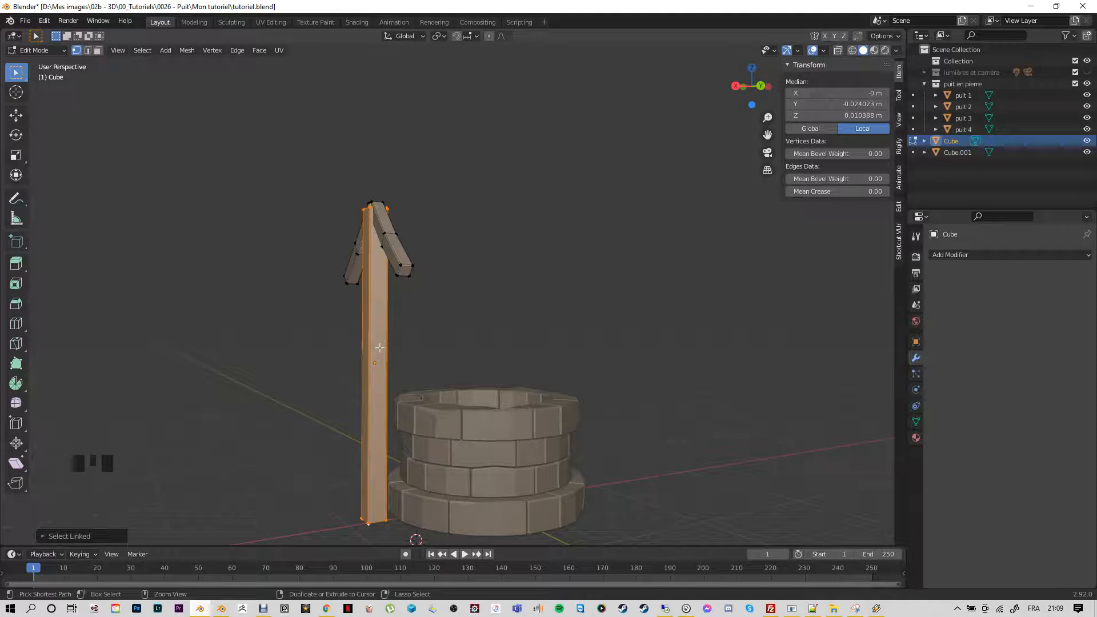
{"action": "key", "text": "ctrl+r"}
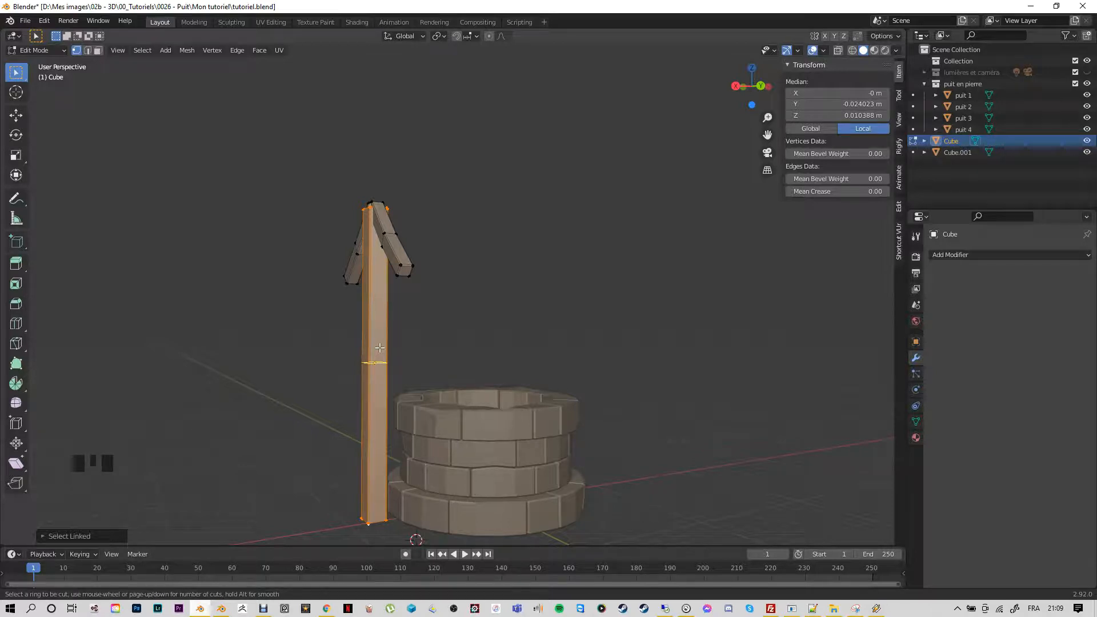
{"action": "scroll", "coordinate": [380, 347], "scroll_direction": "up", "scroll_amount": 1}
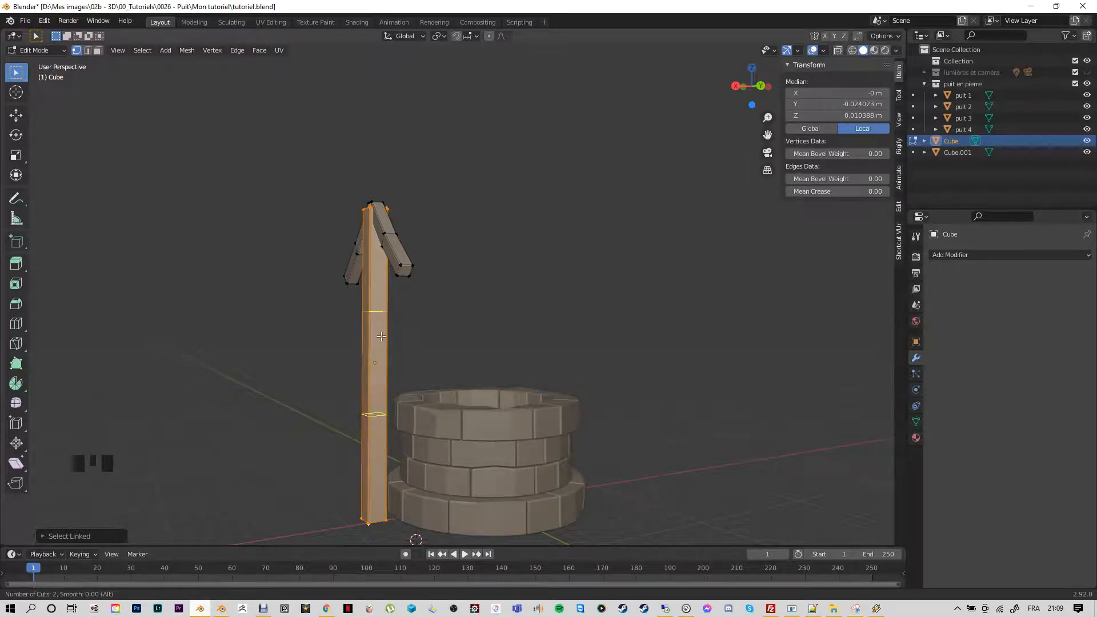
{"action": "left_click", "coordinate": [381, 336]}
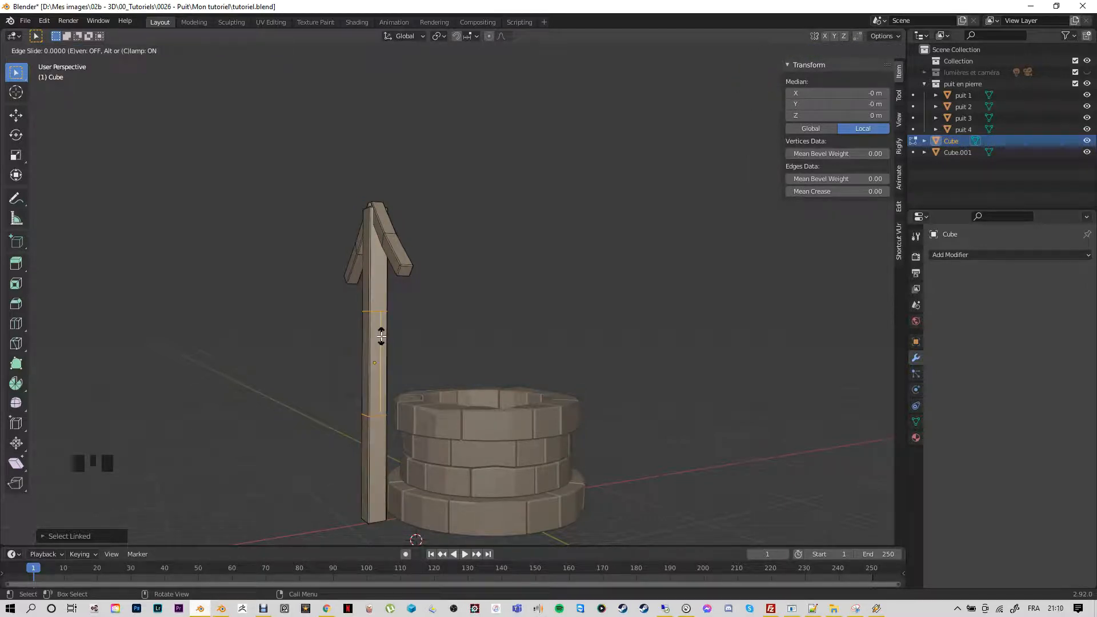
{"action": "left_click", "coordinate": [381, 336]}
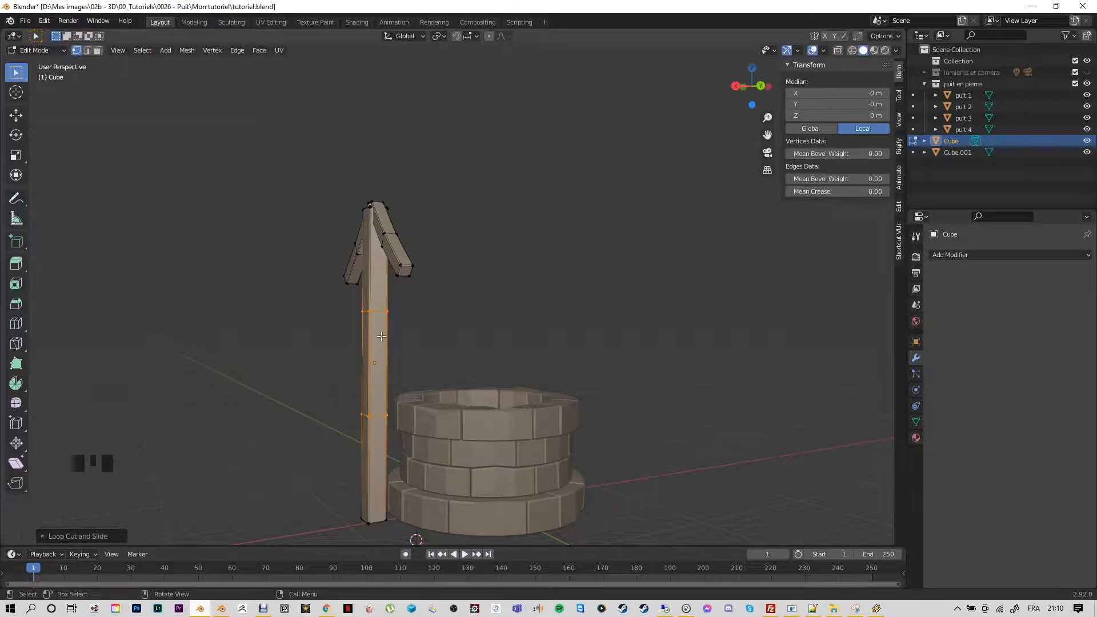
{"action": "left_click", "coordinate": [295, 419]}
Move the post's upper edge loop about 0.27 m along positive Y and 0.14 m down to bend the post
{"action": "middle_click_drag", "start_coordinate": [303, 404], "coordinate": [392, 422]}
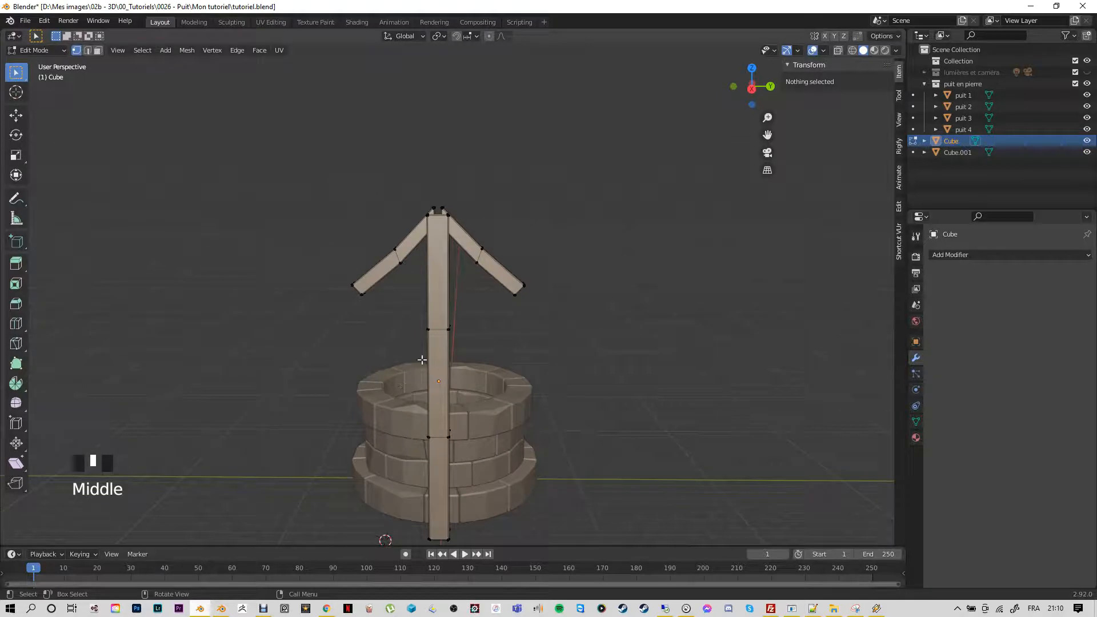
{"action": "left_click", "coordinate": [438, 330], "text": "alt"}
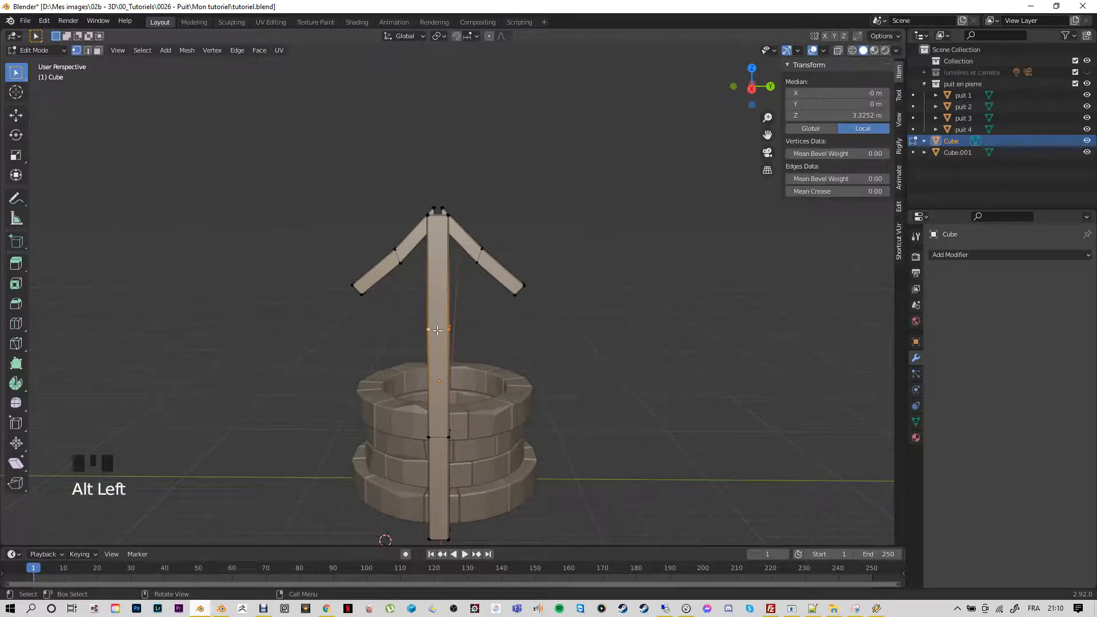
{"action": "key", "text": "g"}
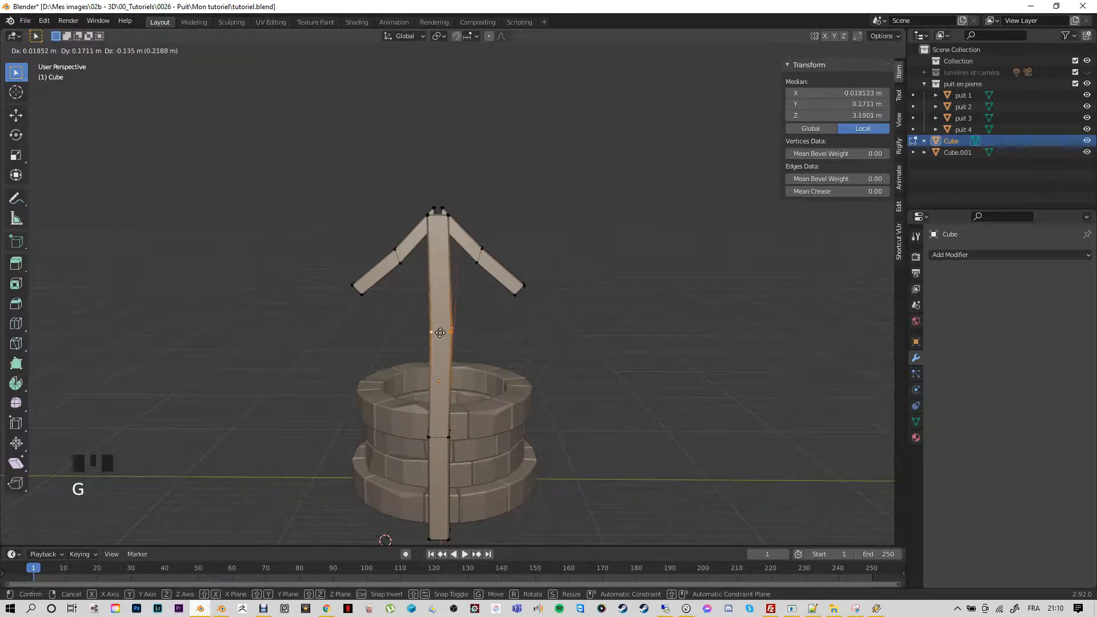
{"action": "left_click", "coordinate": [441, 333]}
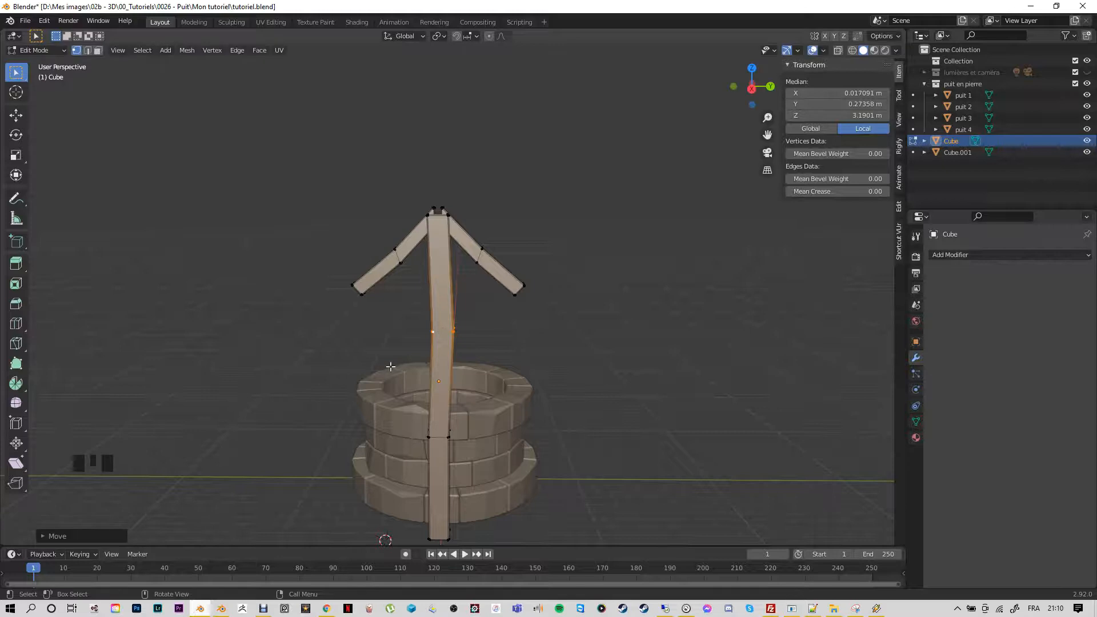
Move the post's lower edge loop about 0.26 m along negative Y and 0.04 m up to bend it the opposite way
{"action": "middle_click_drag", "start_coordinate": [389, 370], "coordinate": [446, 325]}
{"action": "scroll", "coordinate": [446, 325], "scroll_direction": "down", "scroll_amount": 2}
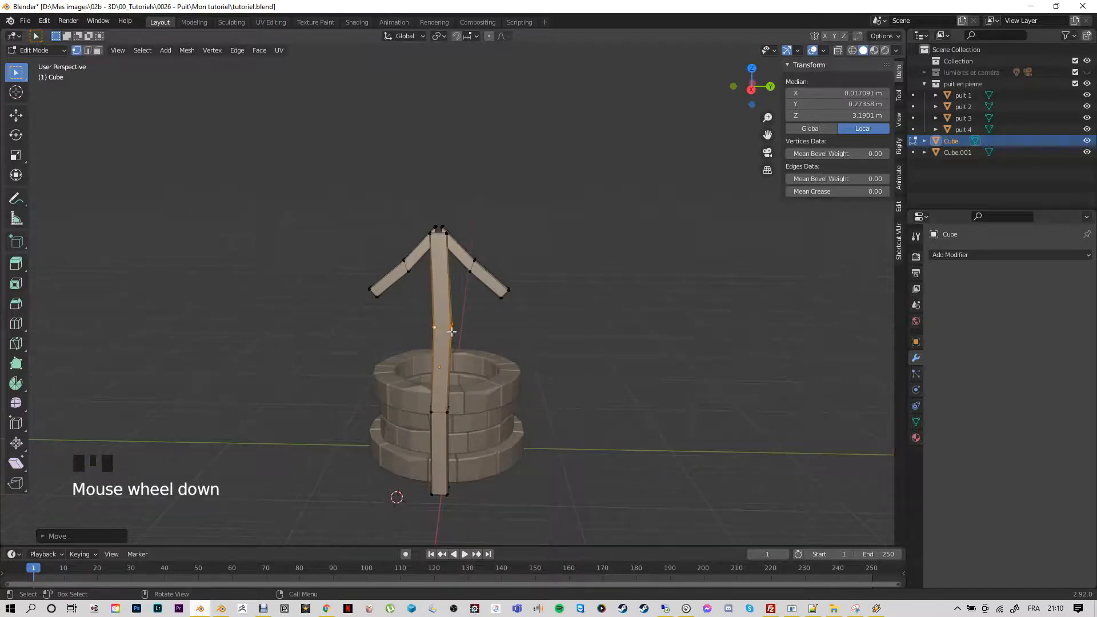
{"action": "left_click", "coordinate": [439, 412], "text": "alt"}
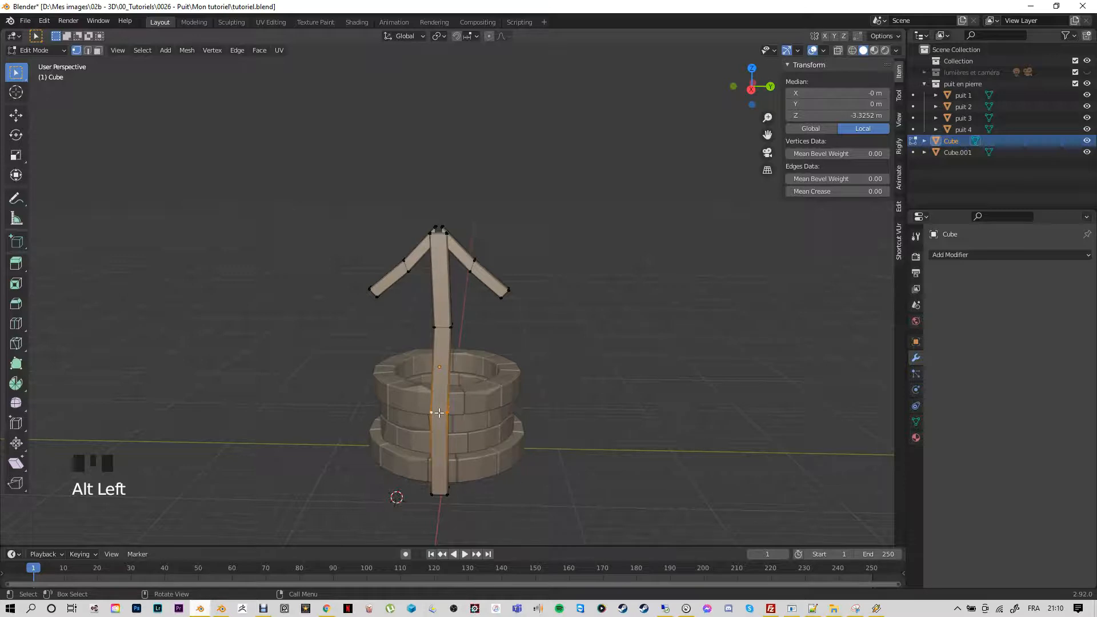
{"action": "key", "text": "g"}
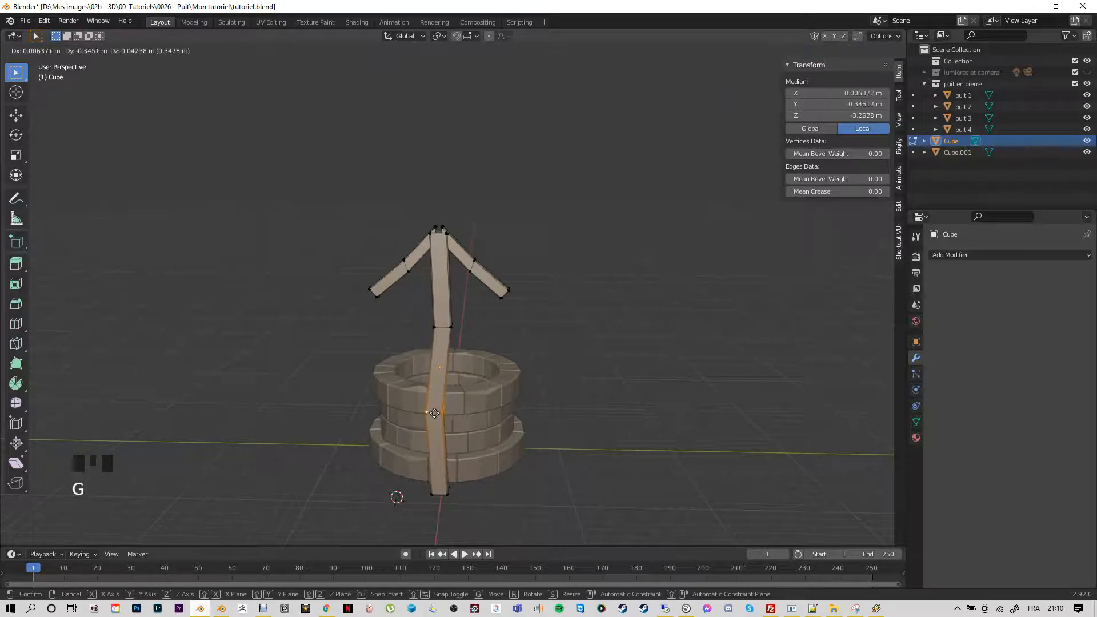
{"action": "left_click", "coordinate": [432, 411]}
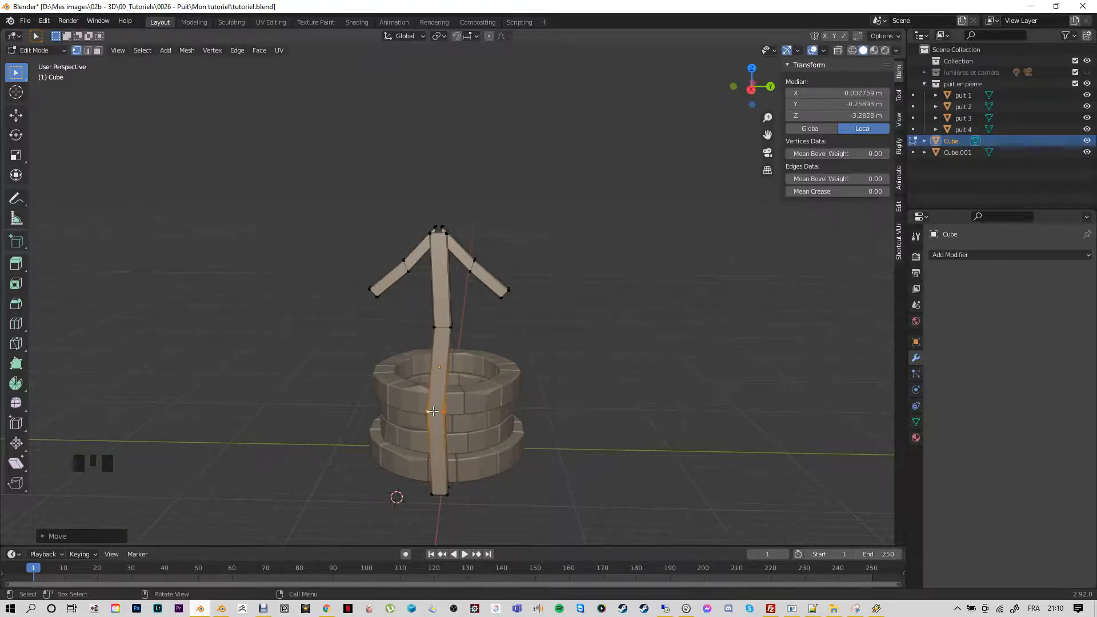
Move the vertical post's lower edge loop about 0.3 m up and about 0.2 m along Y, then deselect it
{"action": "key", "text": "g"}
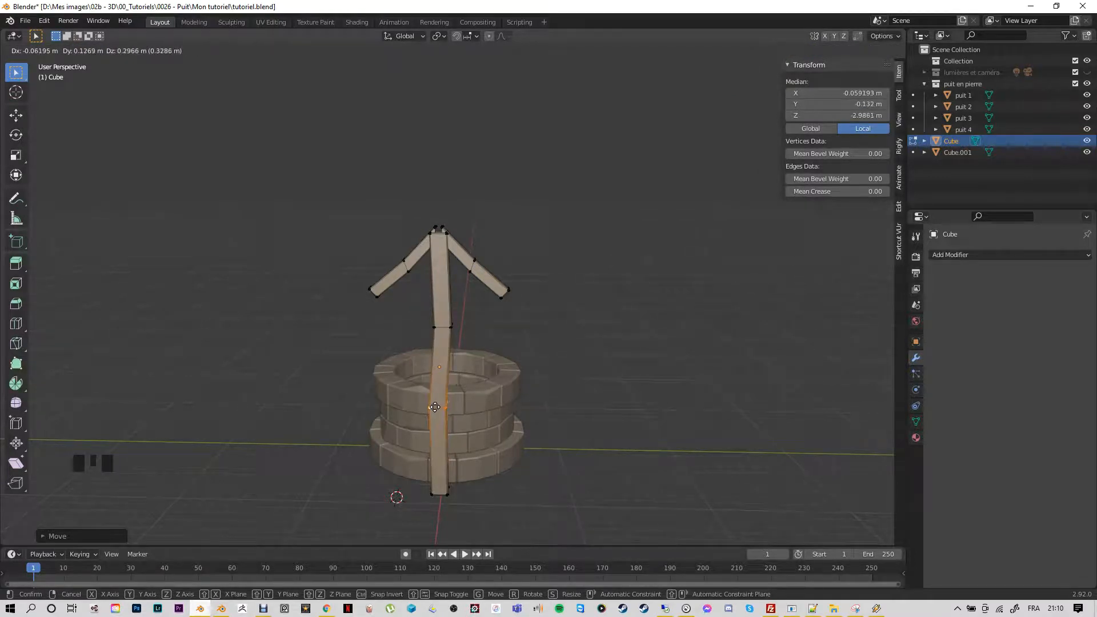
{"action": "left_click", "coordinate": [436, 407]}
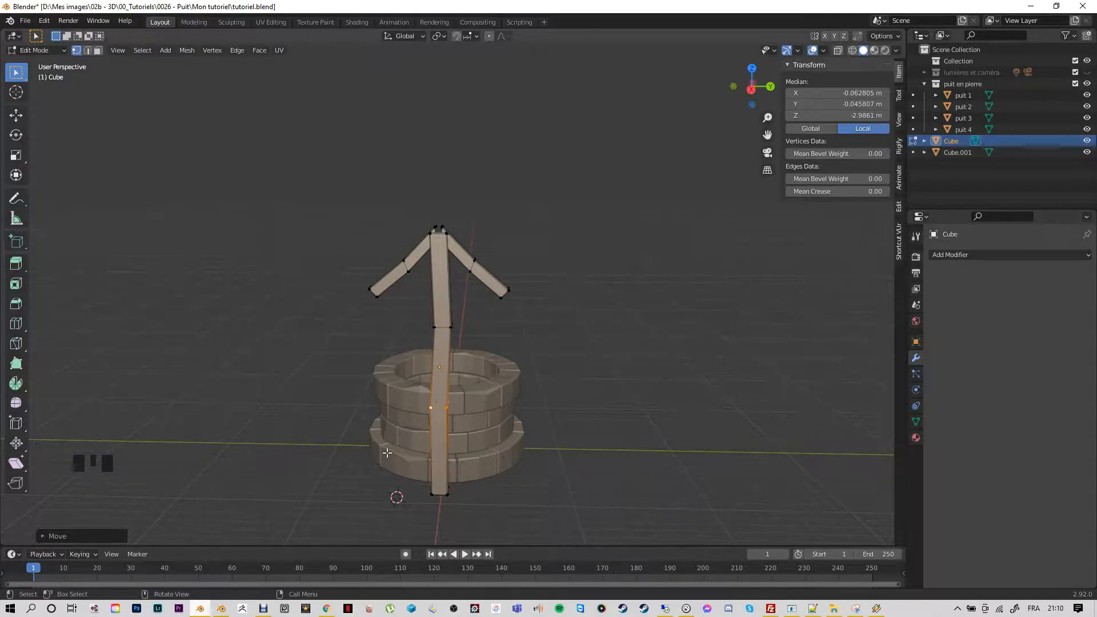
{"action": "left_click", "coordinate": [385, 452]}
Slide the edge loop halfway up the vertical post toward the roof beams by a factor of about 0.24
{"action": "middle_click_drag", "start_coordinate": [385, 452], "coordinate": [331, 437]}
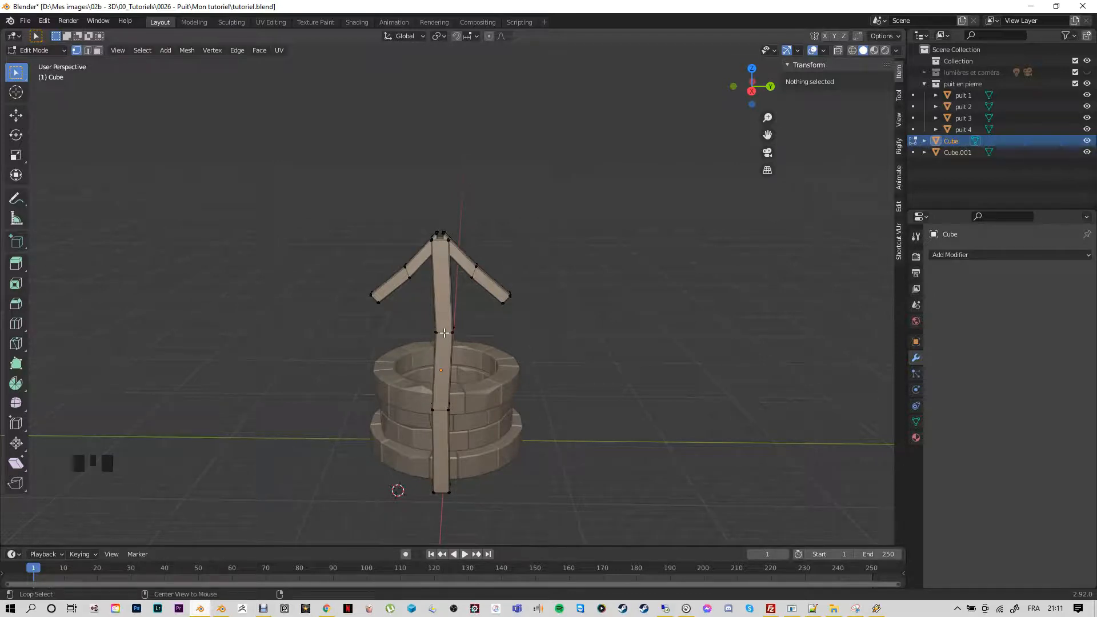
{"action": "left_click", "coordinate": [444, 333], "text": "alt"}
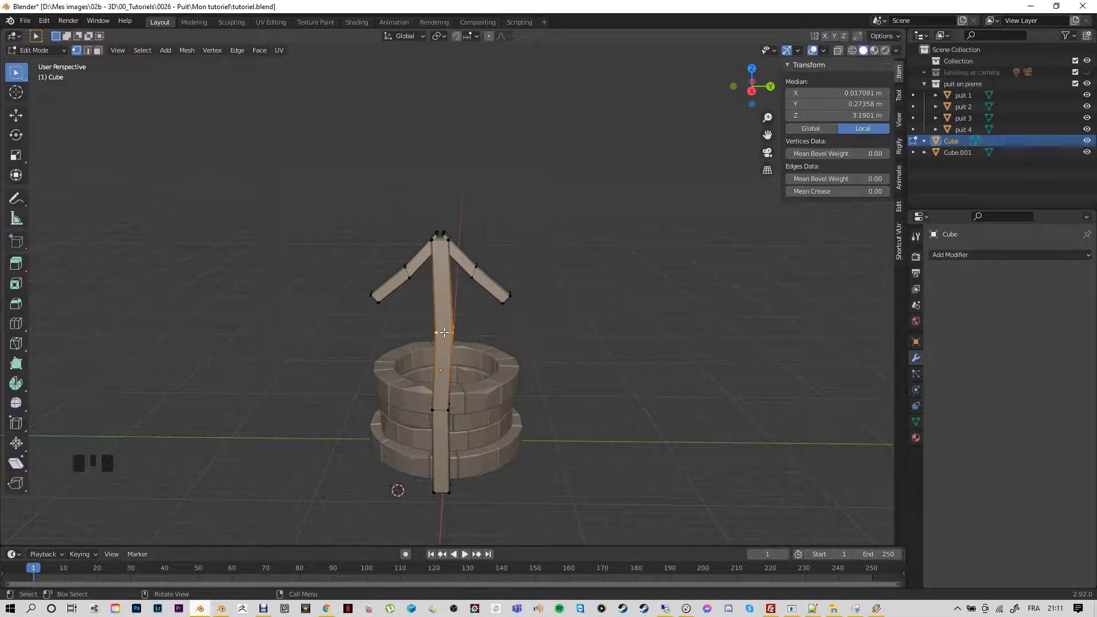
{"action": "key", "text": "g"}
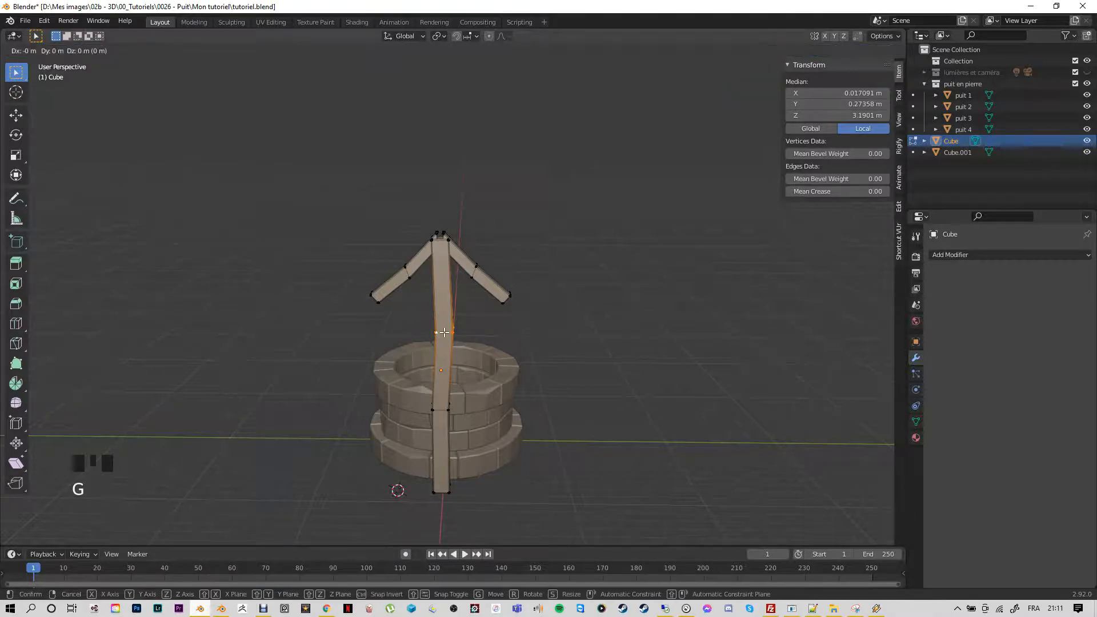
{"action": "key", "text": "g"}
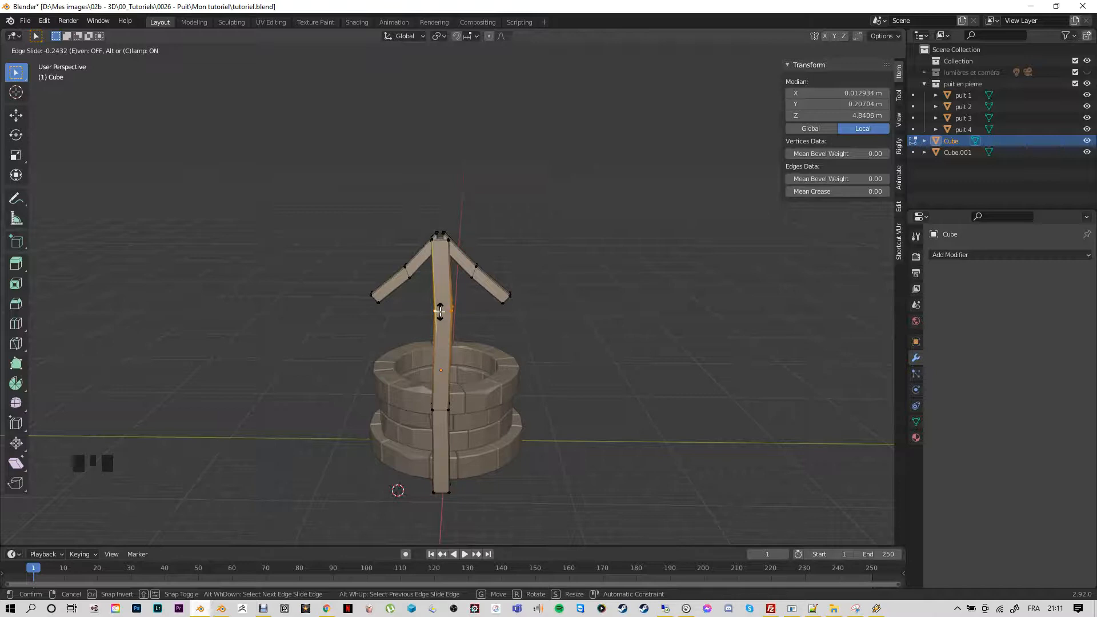
{"action": "left_click", "coordinate": [439, 312]}
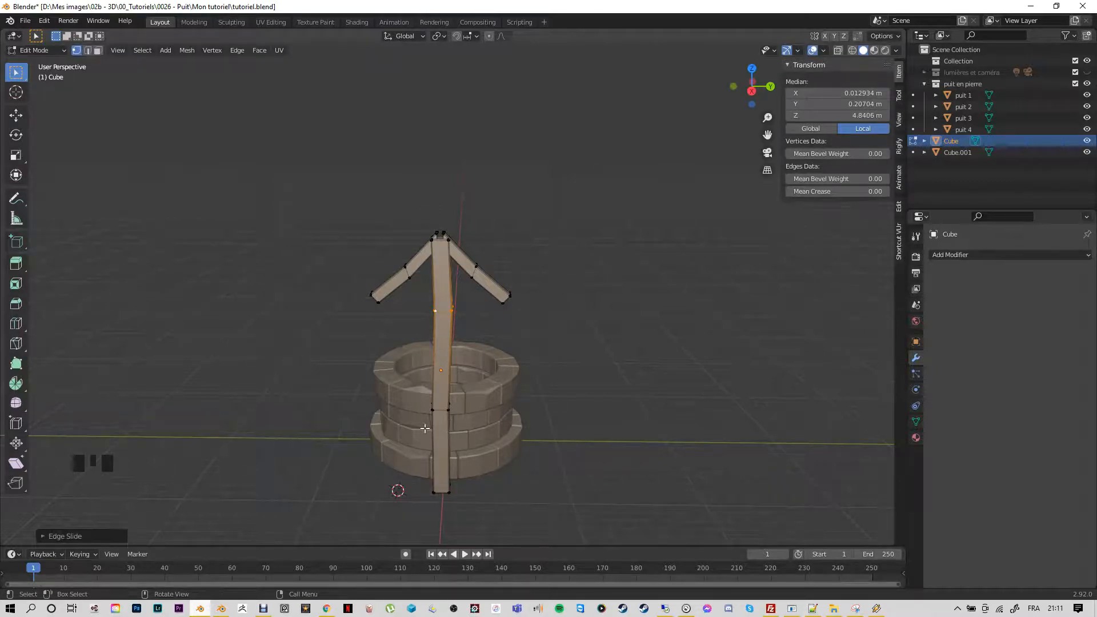
Select the whole roof beam on the negative Y side of the post and move it about 0.065 m along X
{"action": "mouse_move", "coordinate": [369, 429]}
{"action": "middle_mouse_down"}
{"action": "mouse_move", "coordinate": [471, 439]}
{"action": "mouse_move", "coordinate": [605, 423]}
{"action": "mouse_move", "coordinate": [426, 439]}
{"action": "mouse_move", "coordinate": [374, 422]}
{"action": "middle_mouse_up"}
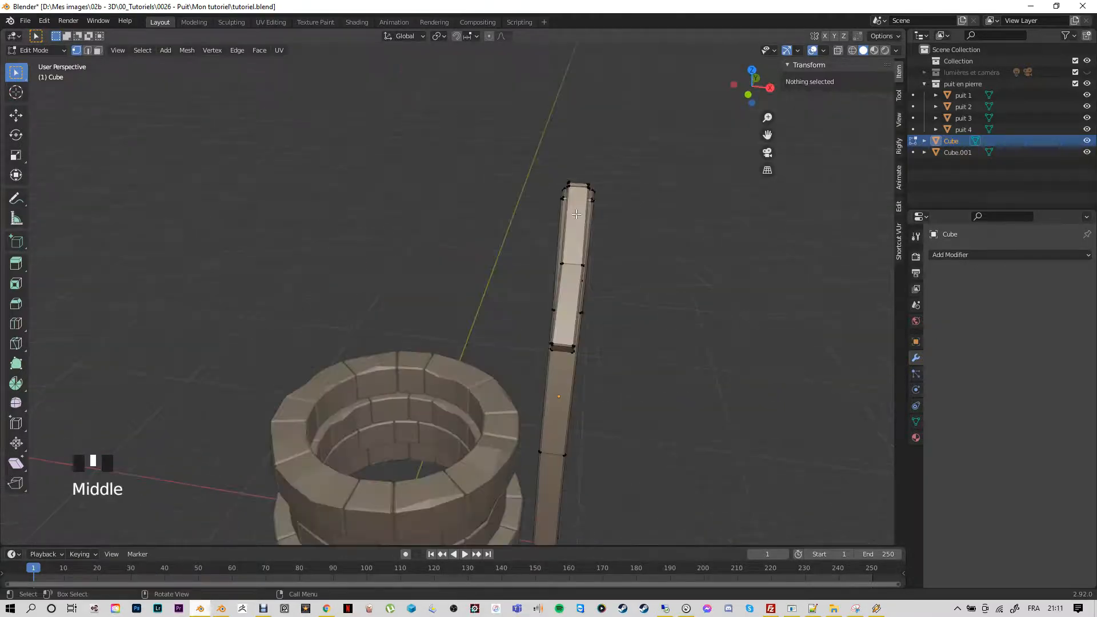
{"action": "middle_click_drag", "start_coordinate": [577, 224], "coordinate": [568, 282]}
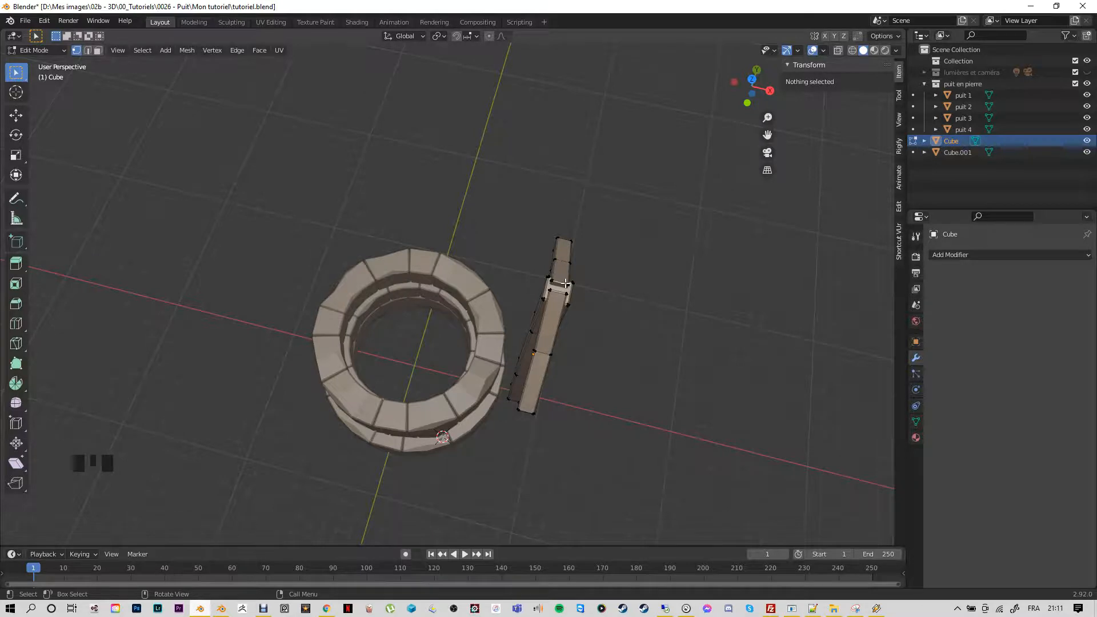
{"action": "key", "text": "l"}
{"action": "key", "text": "KP_7"}
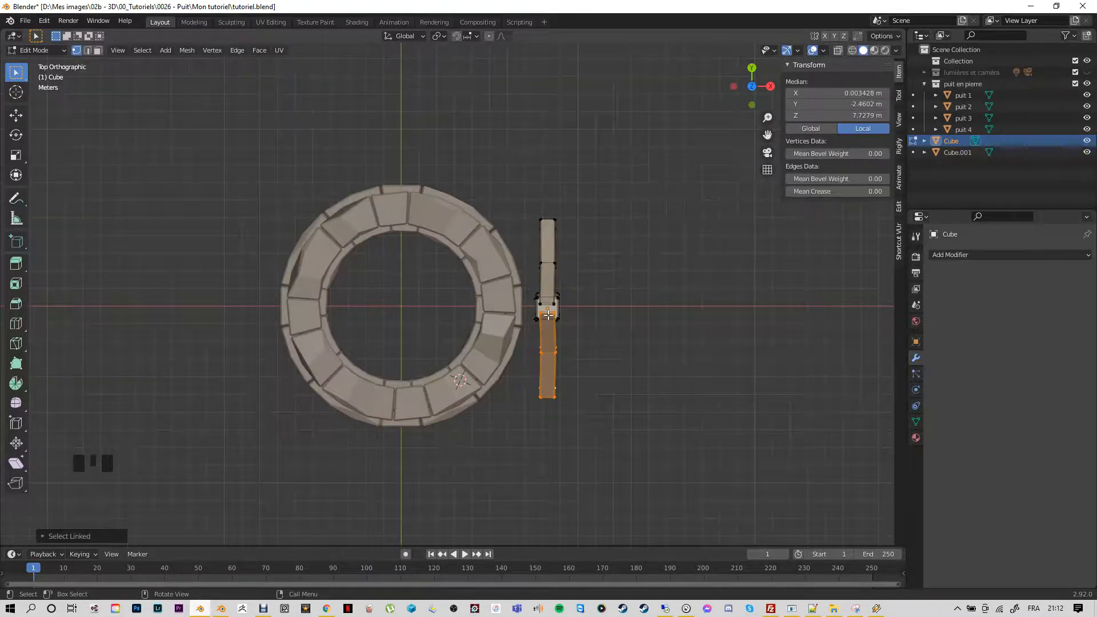
{"action": "key", "text": "g"}
{"action": "key", "text": "x"}
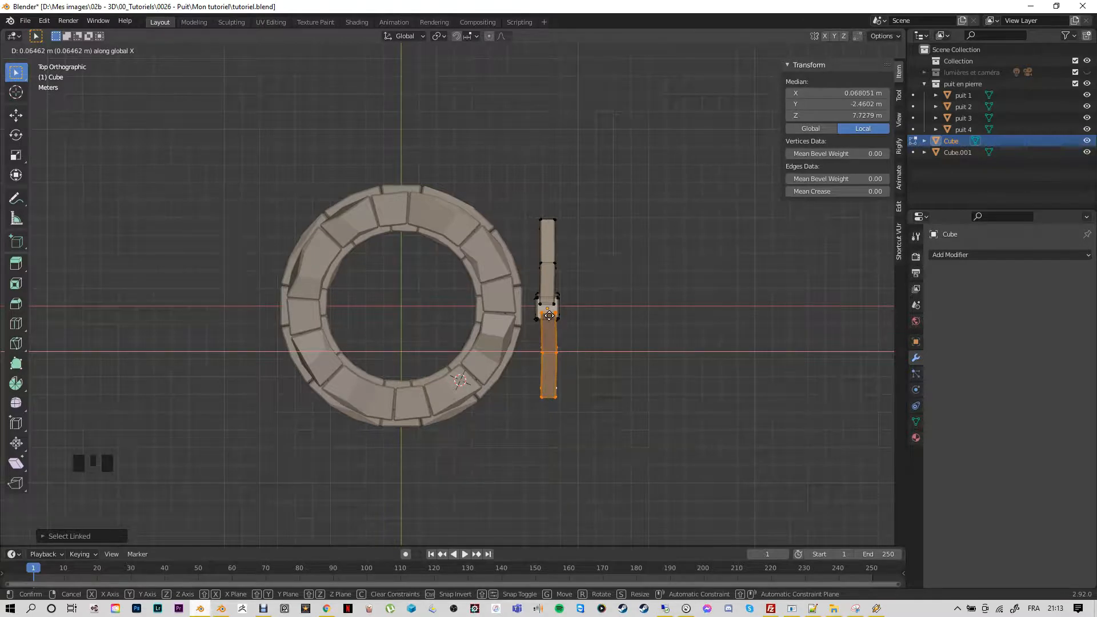
{"action": "left_click", "coordinate": [548, 316]}
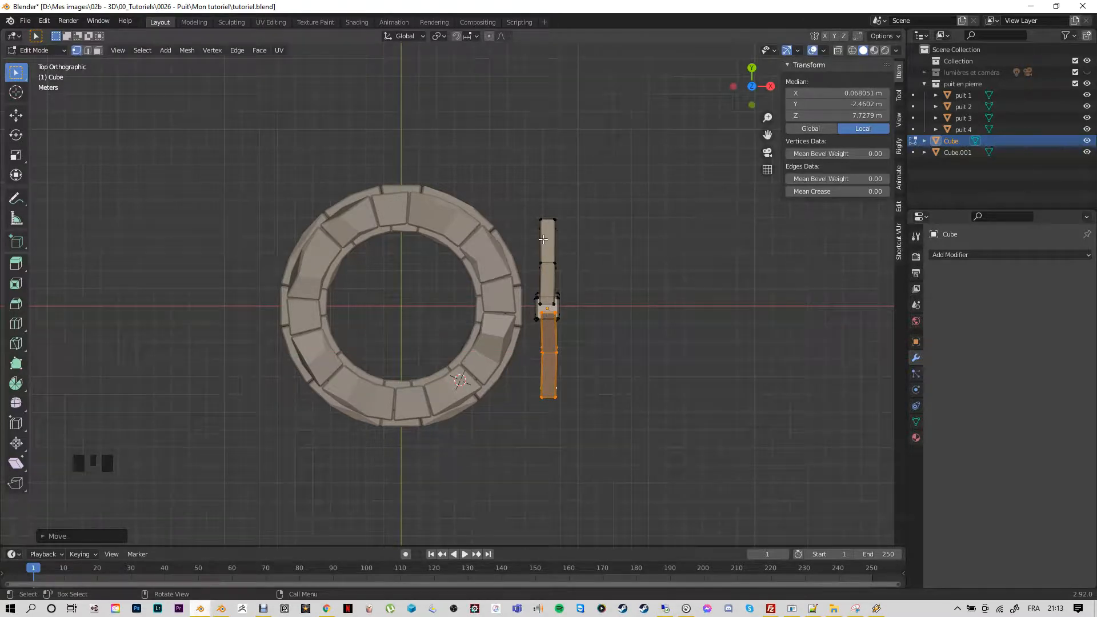
Select the whole roof beam on the positive Y side of the post and move it about 0.065 m along X
{"action": "left_click", "coordinate": [541, 263]}
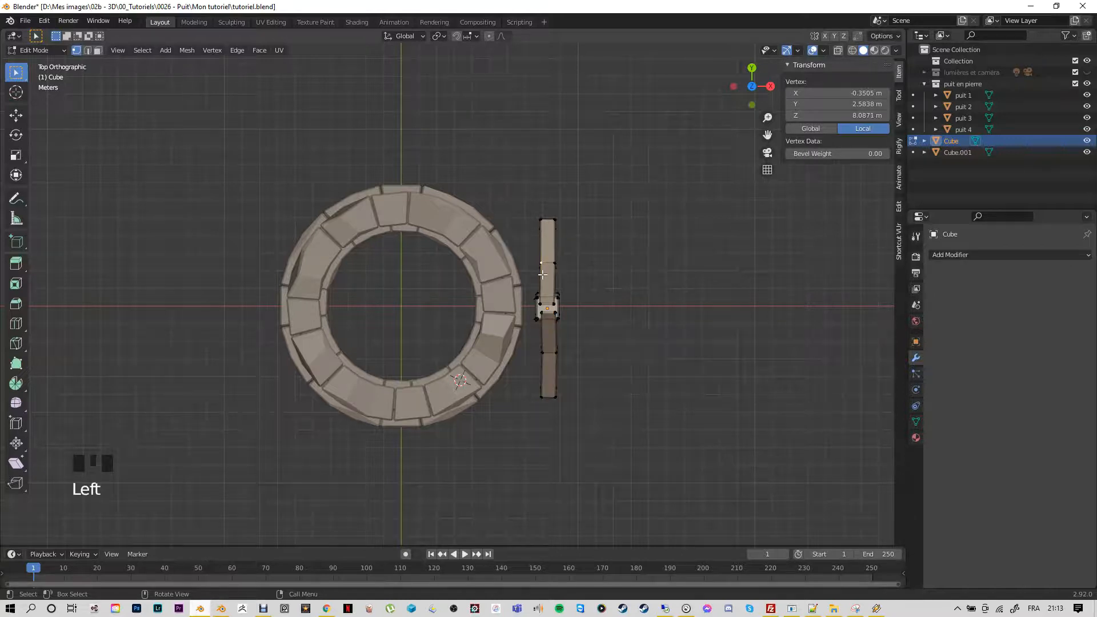
{"action": "key", "text": "l"}
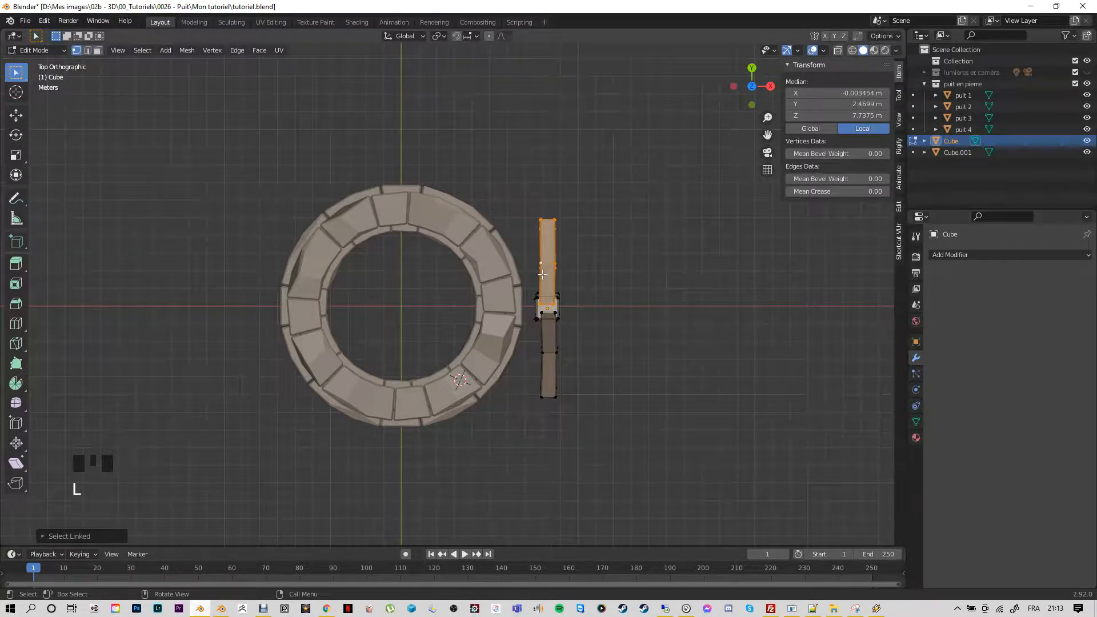
{"action": "key", "text": "g"}
{"action": "key", "text": "x"}
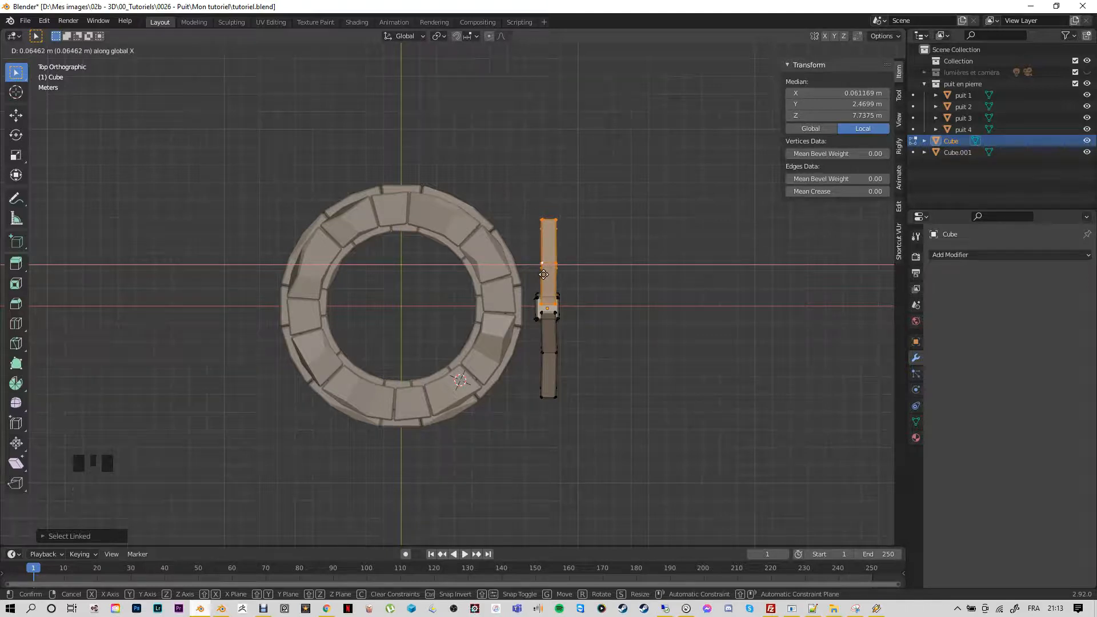
{"action": "left_click", "coordinate": [543, 274]}
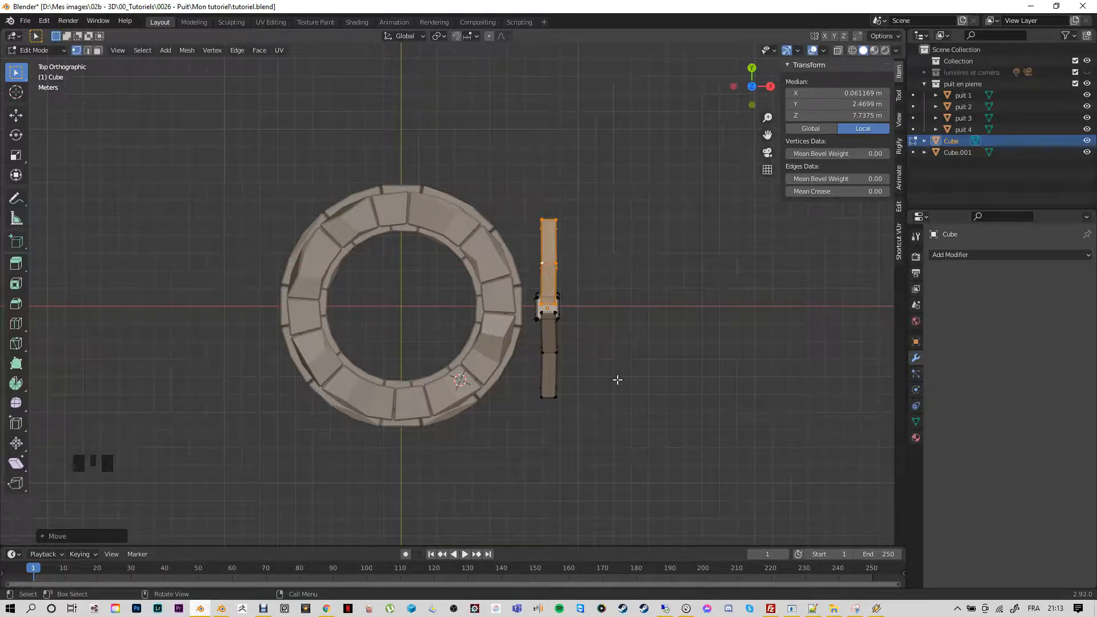
Add a cube to the post mesh and raise it about 15.5 m along Z to just below the roof beams
{"action": "middle_click_drag", "start_coordinate": [617, 379], "coordinate": [358, 500]}
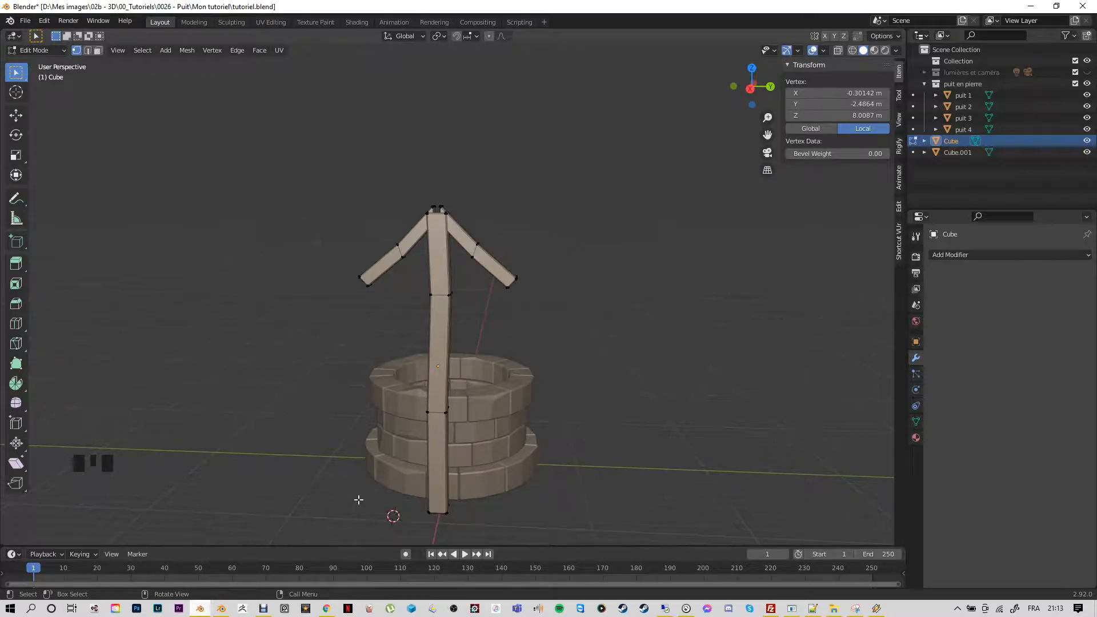
{"action": "key", "text": "shift+a"}
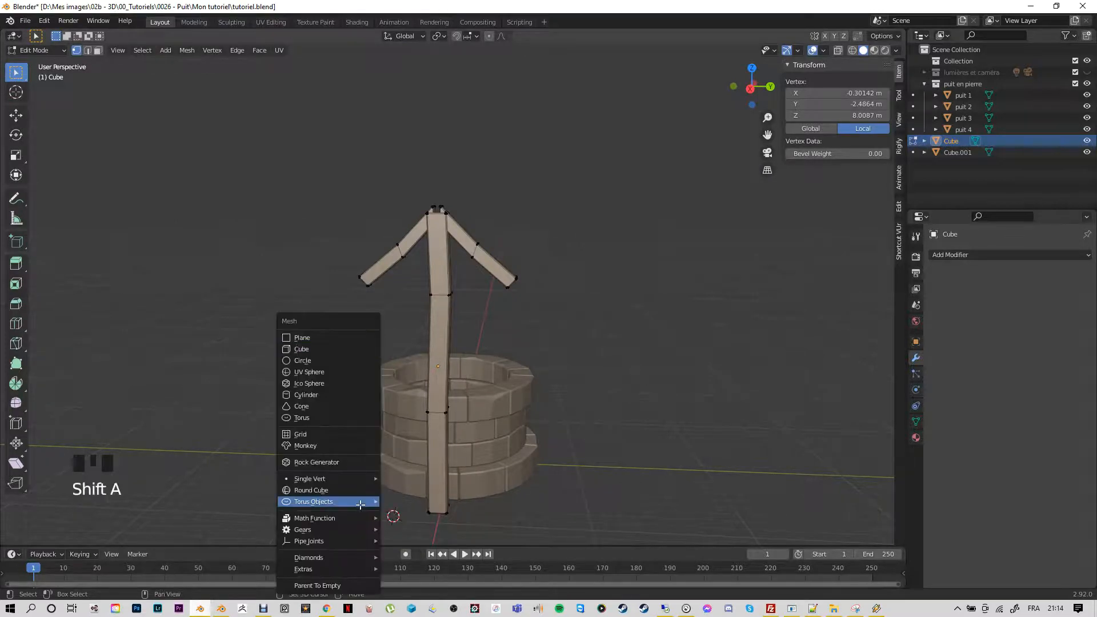
{"action": "mouse_move", "coordinate": [360, 505]}
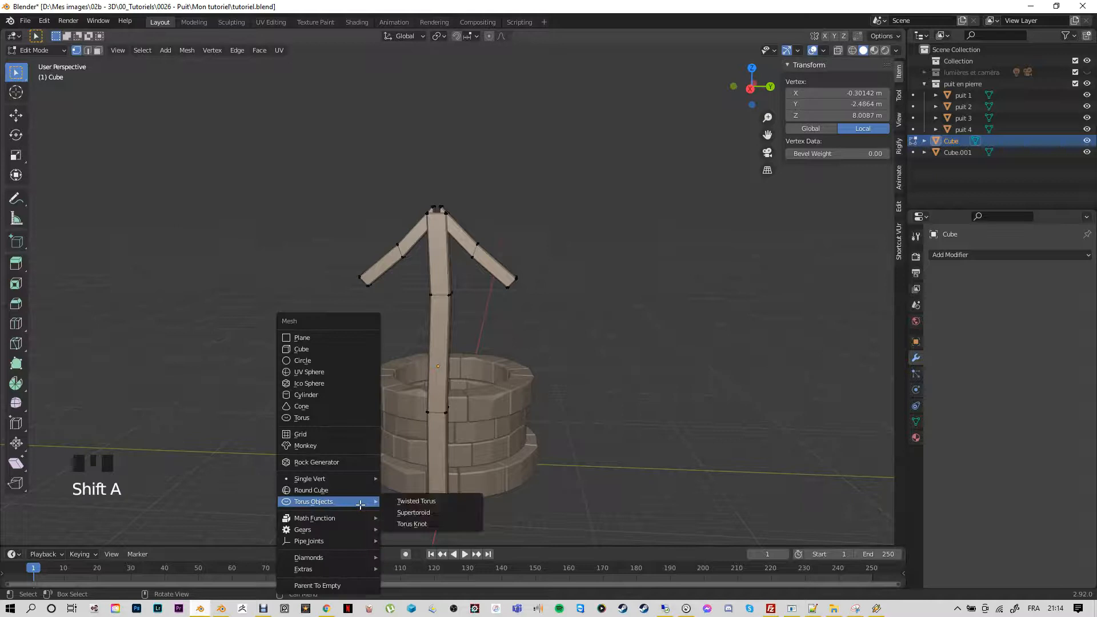
{"action": "left_click", "coordinate": [317, 351]}
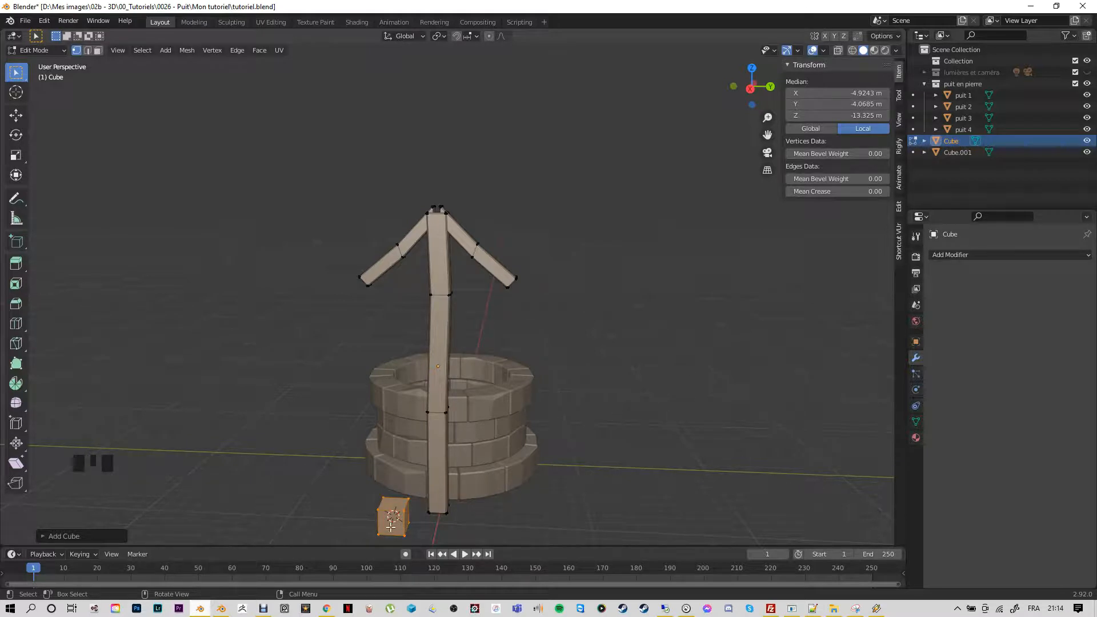
{"action": "key", "text": "g"}
{"action": "key", "text": "z"}
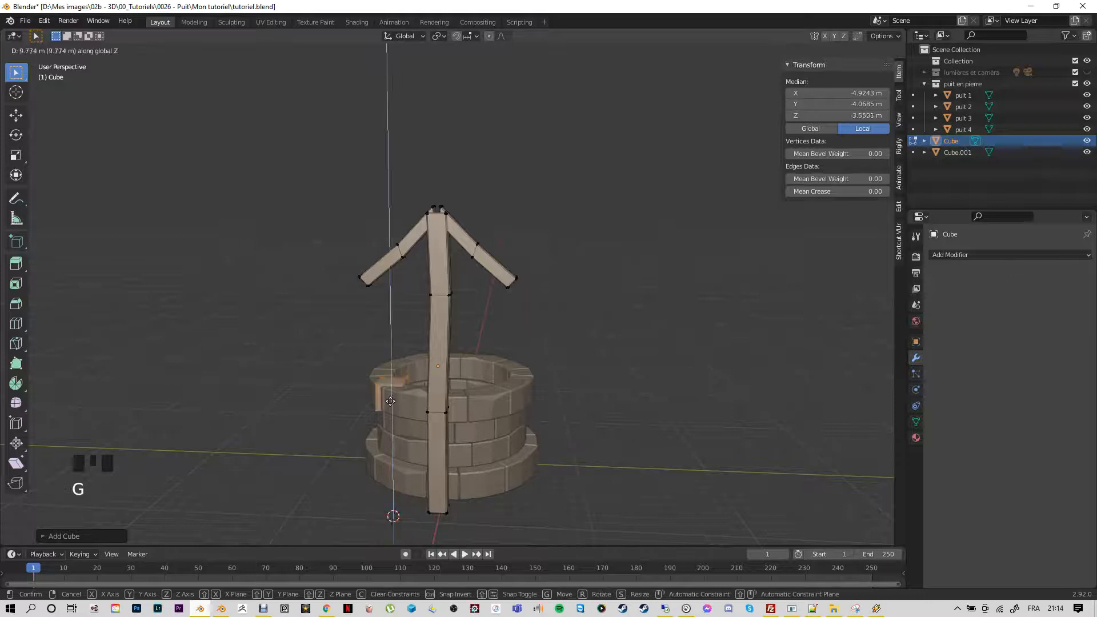
{"action": "left_click", "coordinate": [387, 330]}
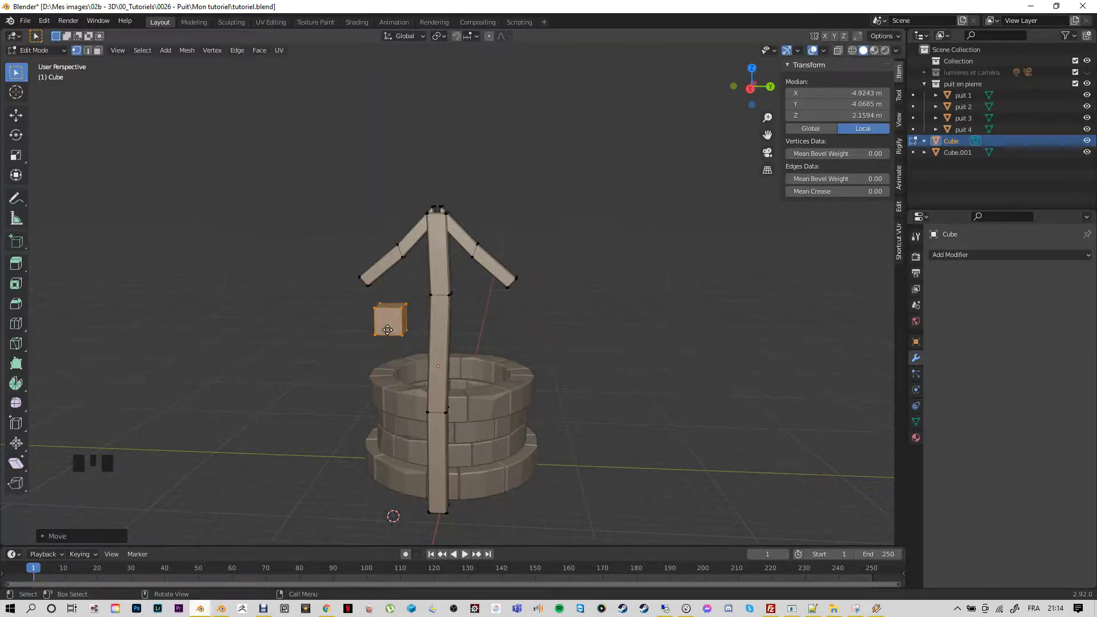
Move the new cube about 7.8 m along X, clear of the well and past the post, in top view
{"action": "key", "text": "KP_7"}
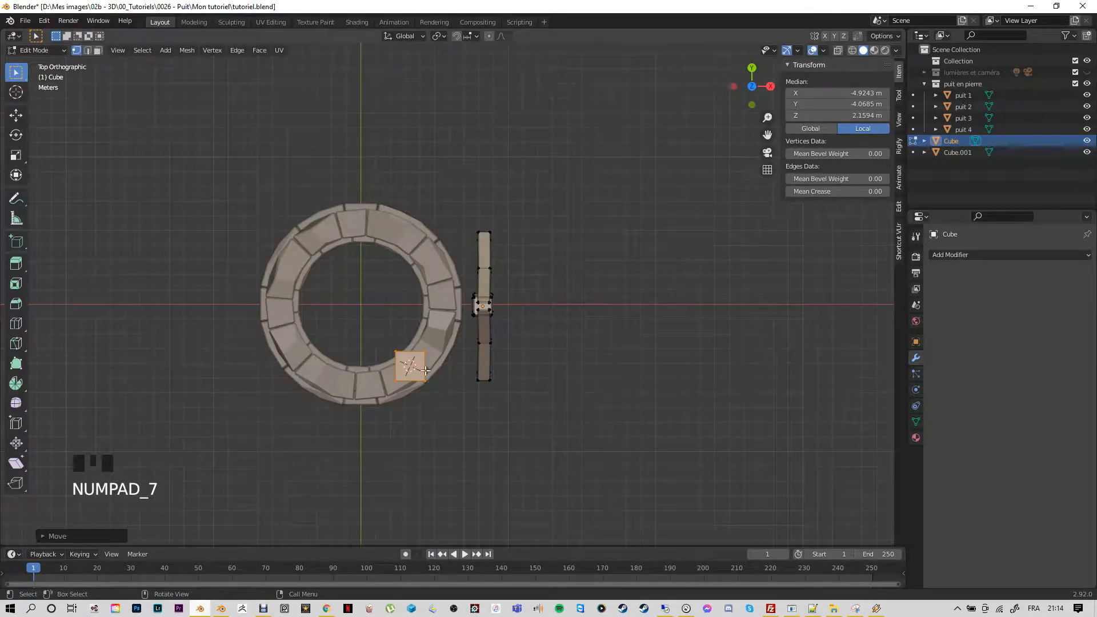
{"action": "key", "text": "g"}
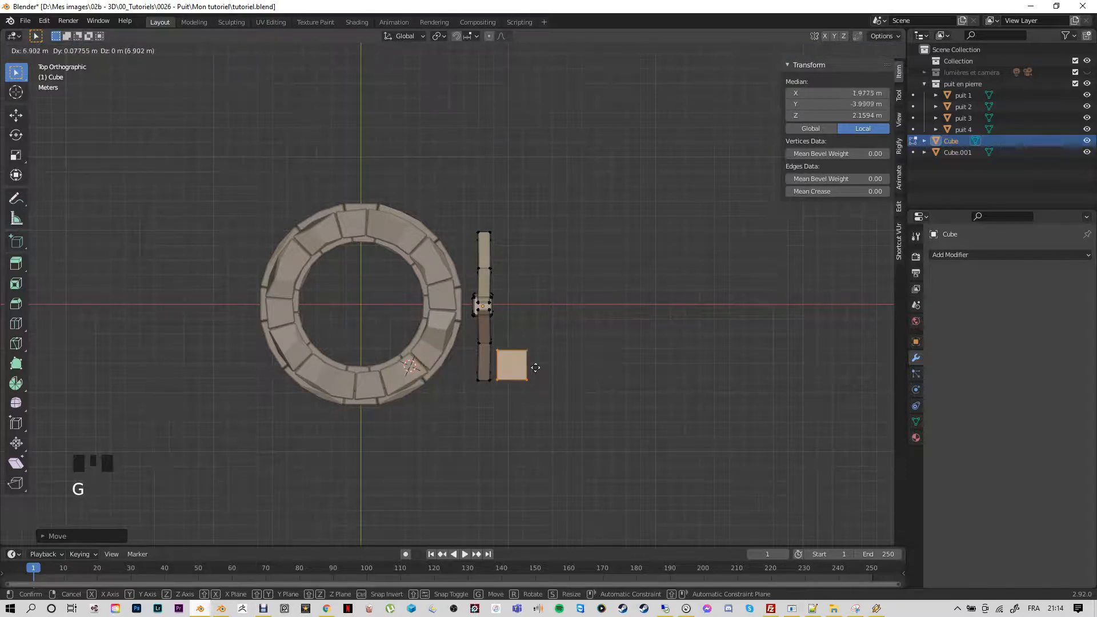
{"action": "left_click", "coordinate": [536, 368]}
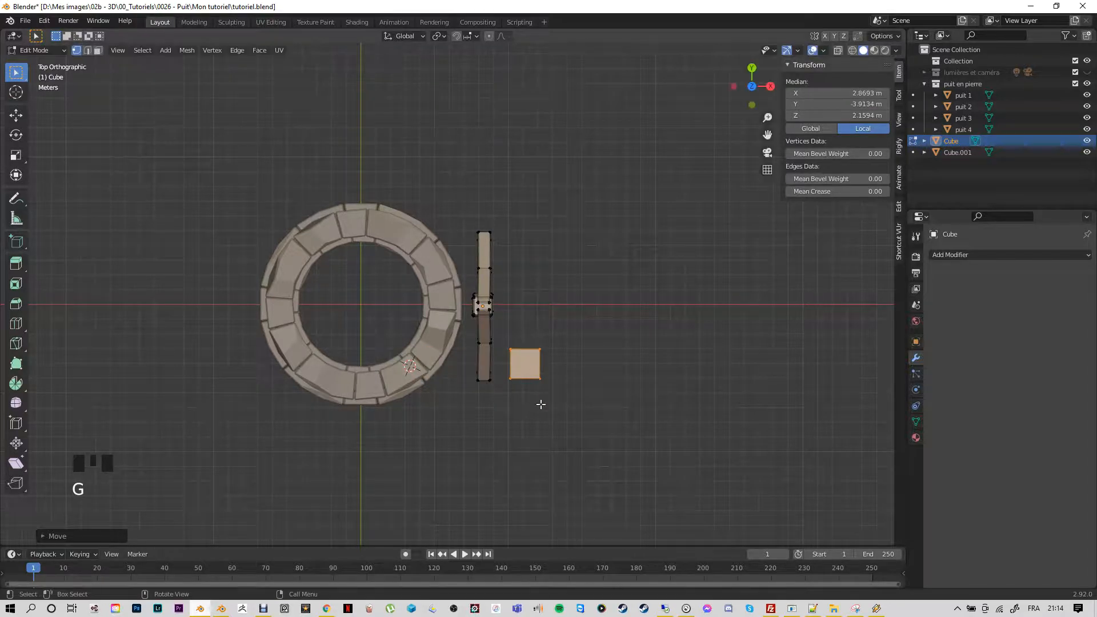
{"action": "key", "text": "KP_1"}
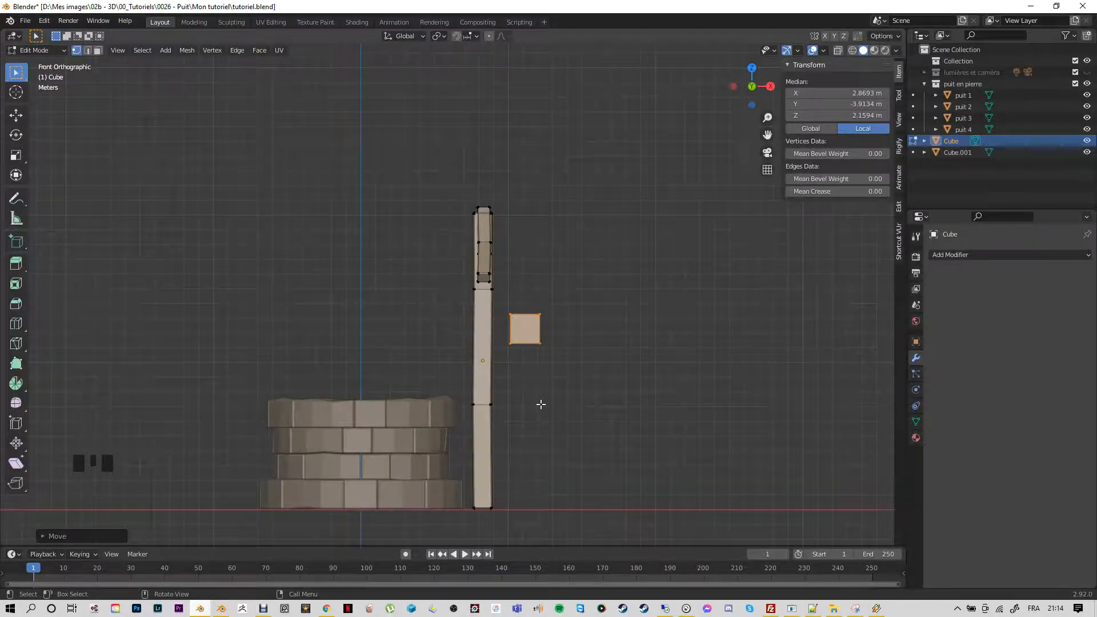
{"action": "key", "text": "KP_3"}
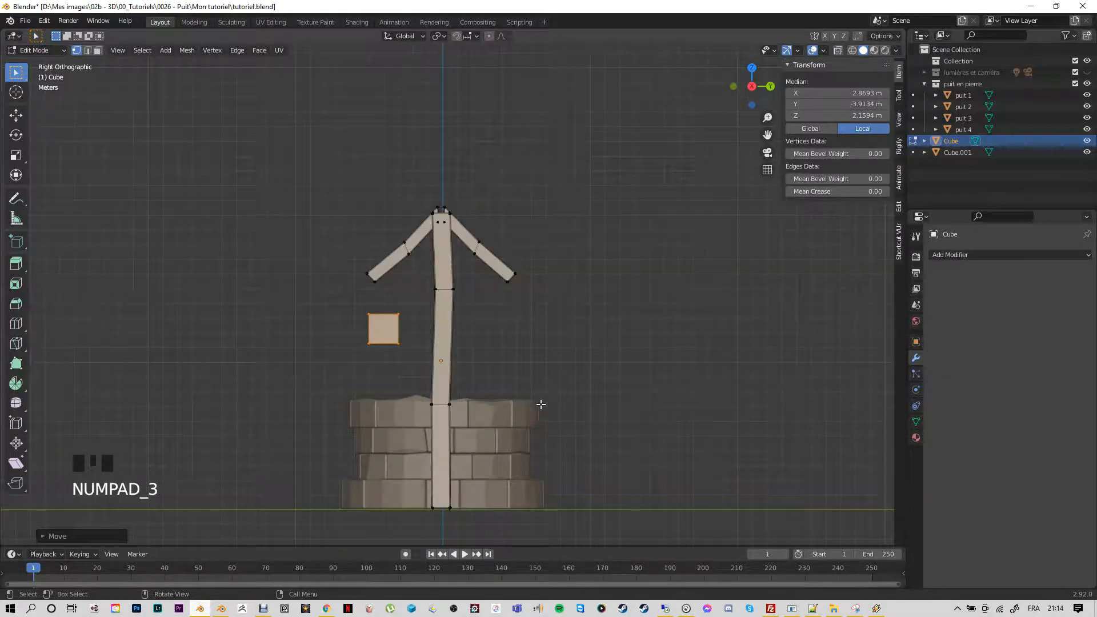
{"action": "key", "text": "KP_1"}
Rotate the cube about 45 degrees around the X axis so it stands on an edge
{"action": "middle_click_drag", "start_coordinate": [540, 403], "coordinate": [477, 377]}
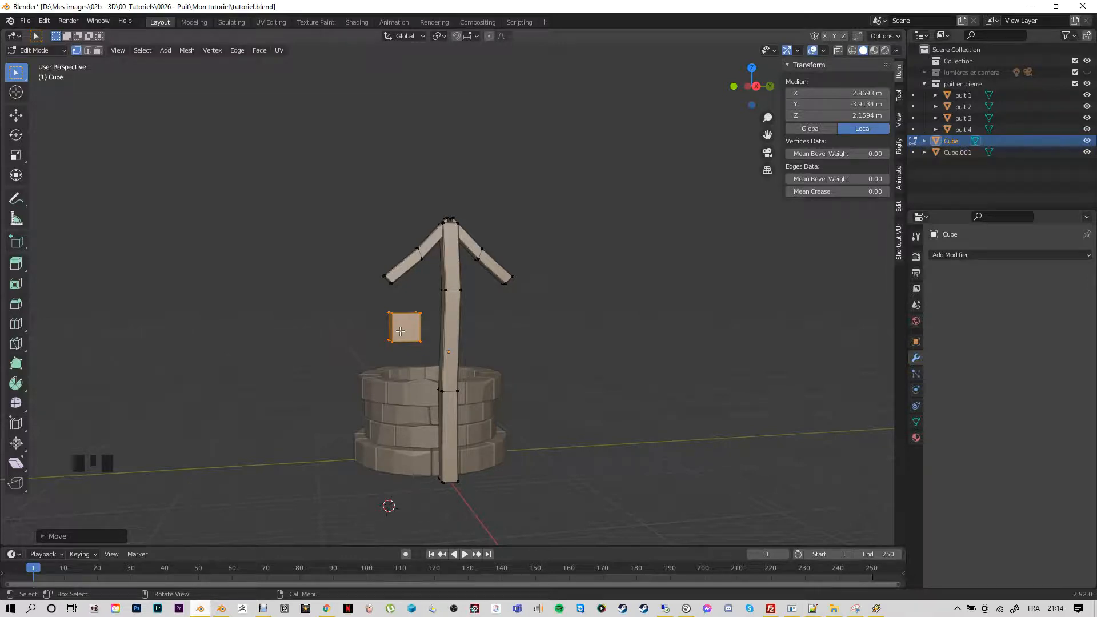
{"action": "key", "text": "r"}
{"action": "key", "text": "x"}
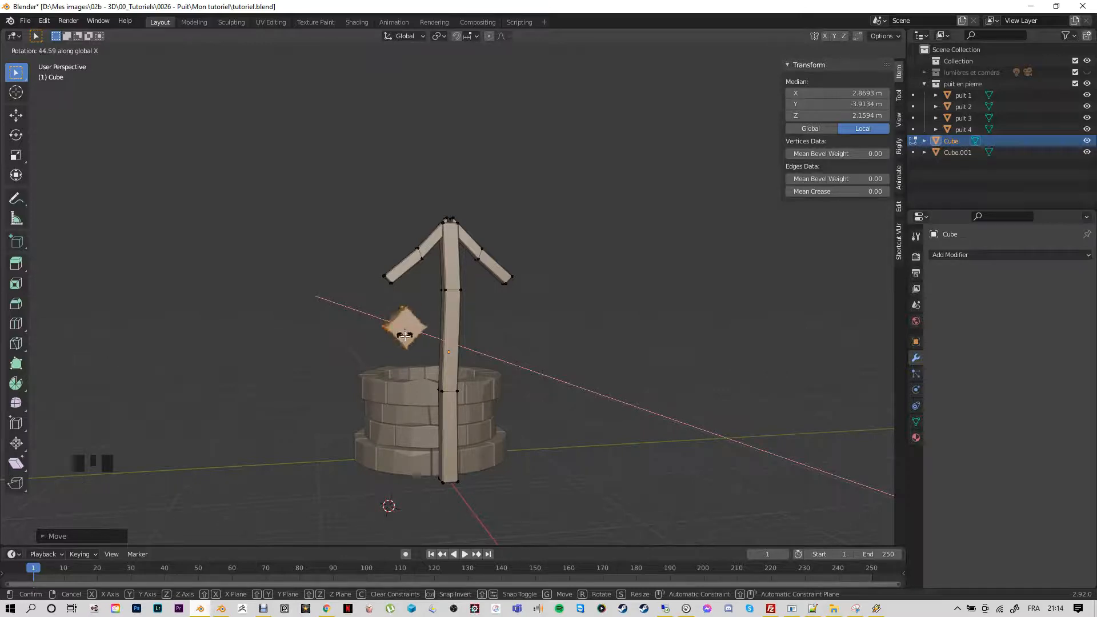
{"action": "left_click", "coordinate": [399, 331]}
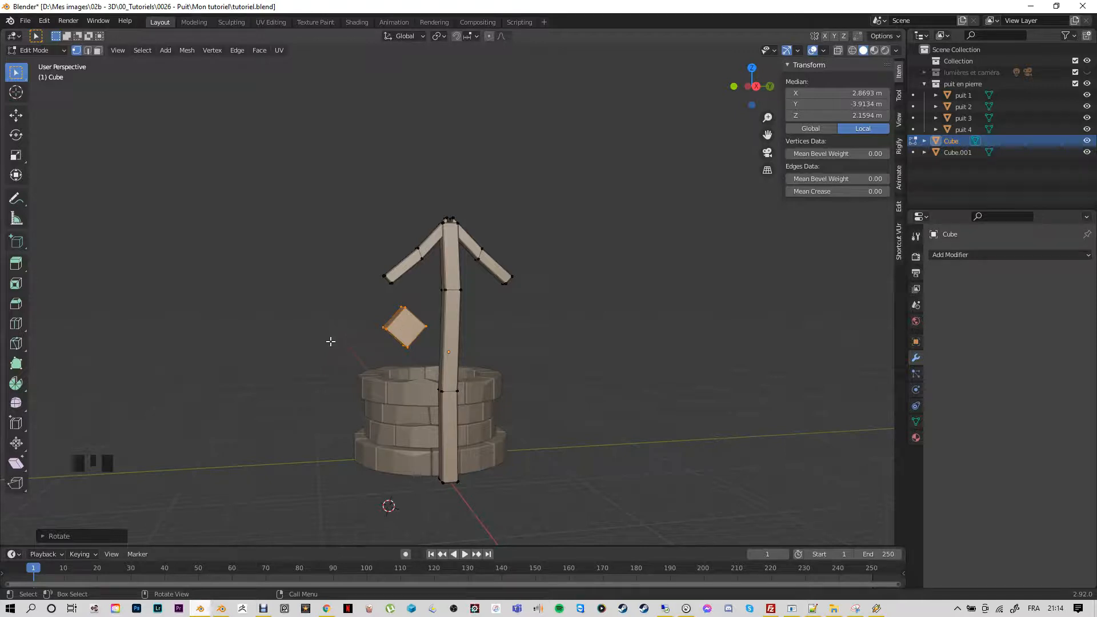
Switch to wireframe display and select the four vertices of the tilted cube's upper face facing away from the post
{"action": "key", "text": "z"}
{"action": "left_click", "coordinate": [252, 347]}
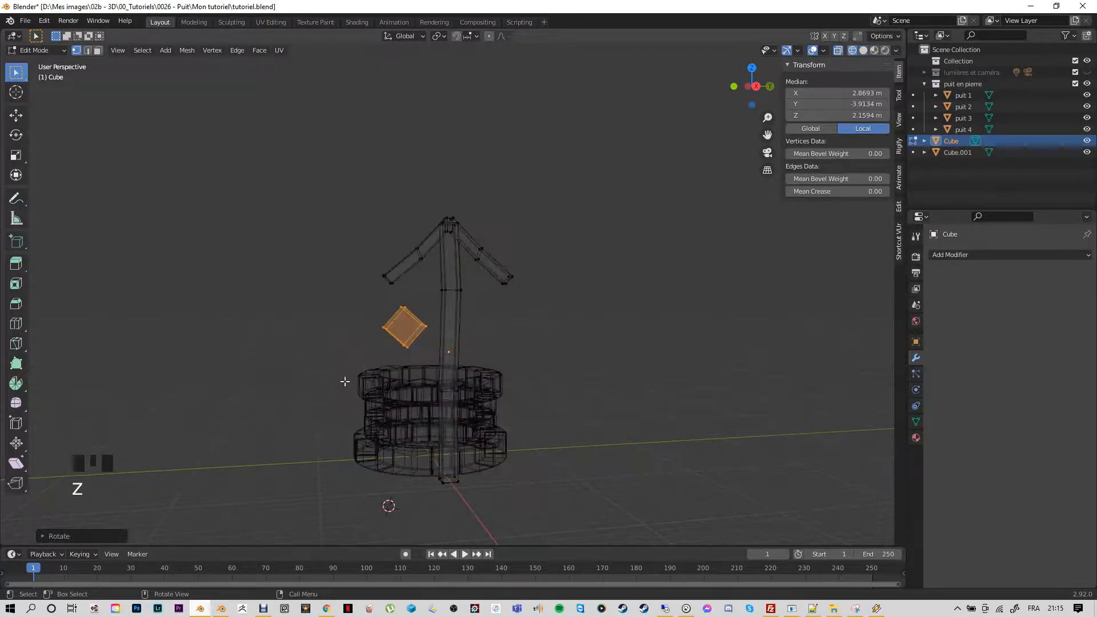
{"action": "middle_click_drag", "start_coordinate": [372, 350], "coordinate": [365, 348]}
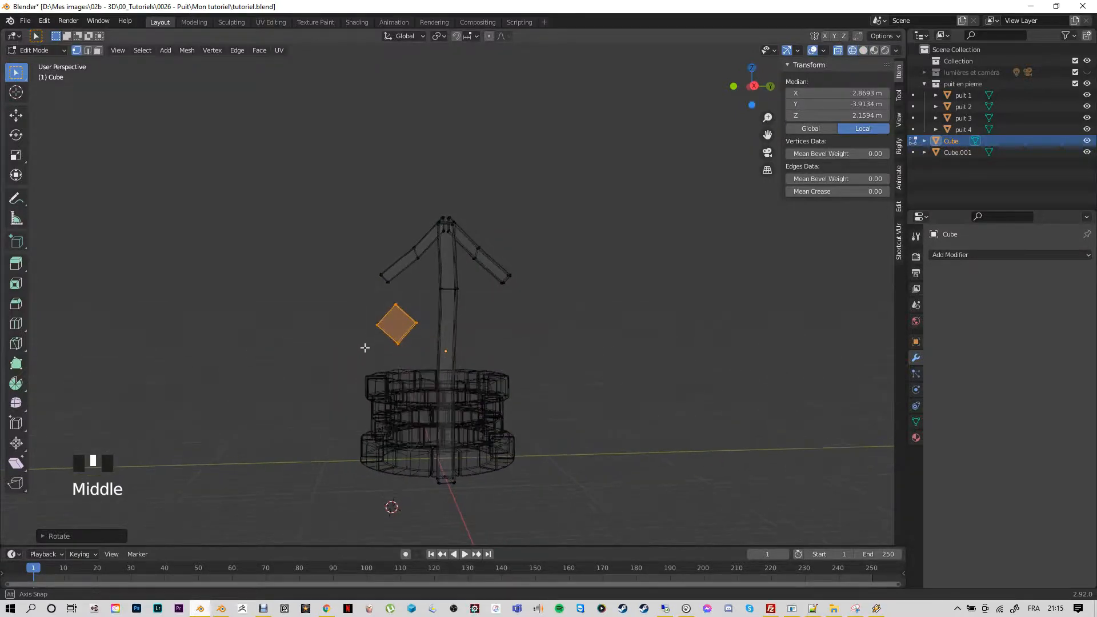
{"action": "left_click", "coordinate": [361, 334]}
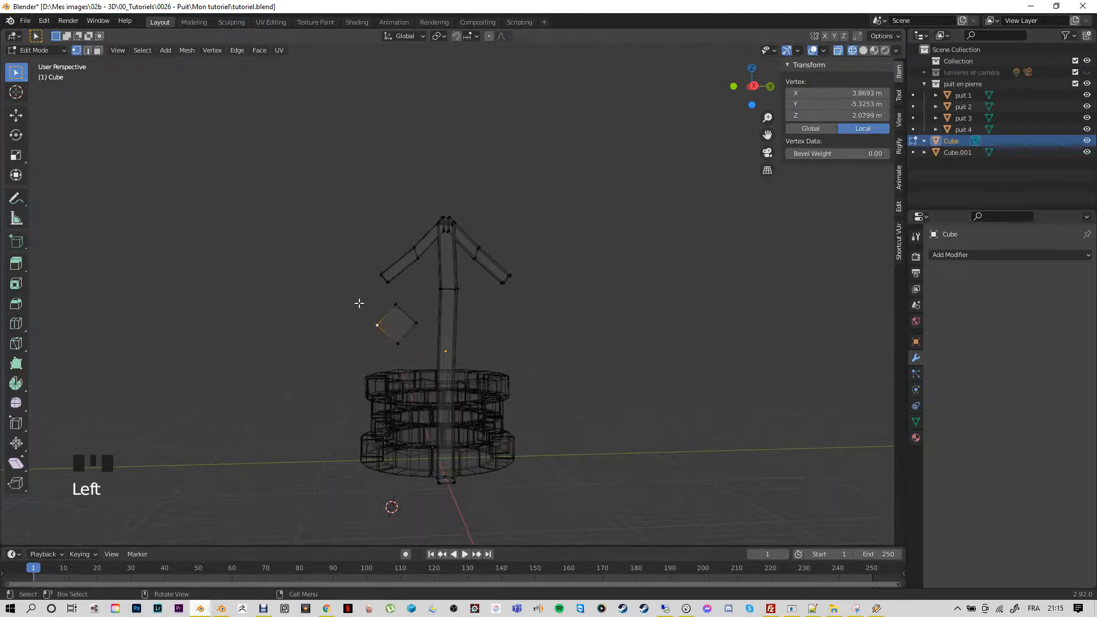
{"action": "left_click_drag", "start_coordinate": [361, 289], "coordinate": [398, 334]}
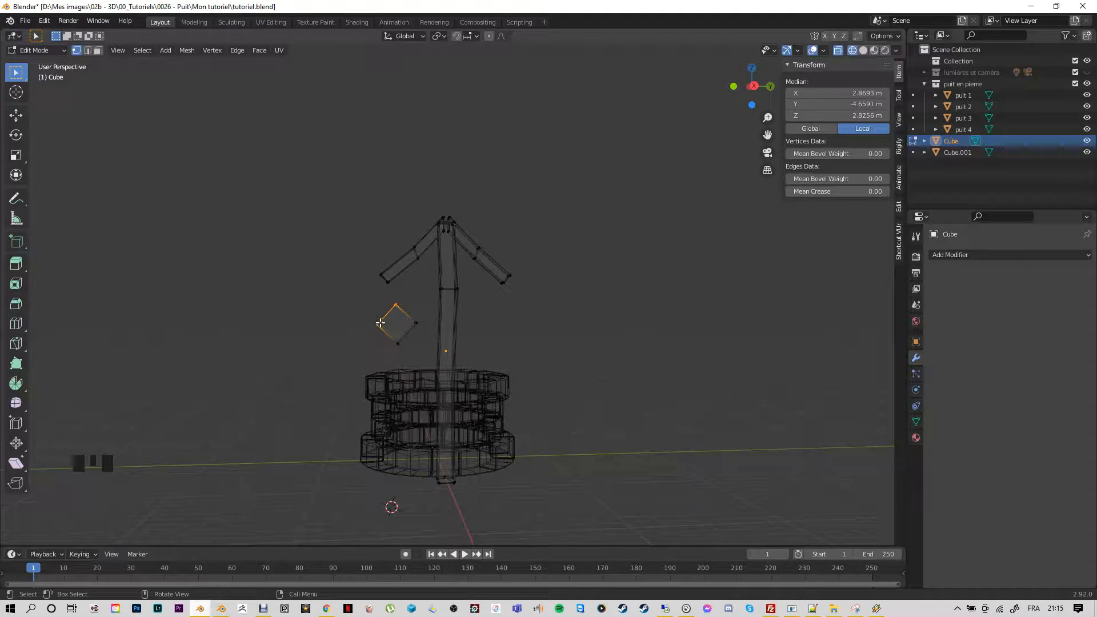
{"action": "mouse_move", "coordinate": [362, 350]}
{"action": "middle_mouse_down"}
{"action": "mouse_move", "coordinate": [434, 363]}
{"action": "mouse_move", "coordinate": [392, 367]}
{"action": "mouse_move", "coordinate": [361, 352]}
{"action": "middle_mouse_up"}
{"action": "key", "text": "ctrl+z"}
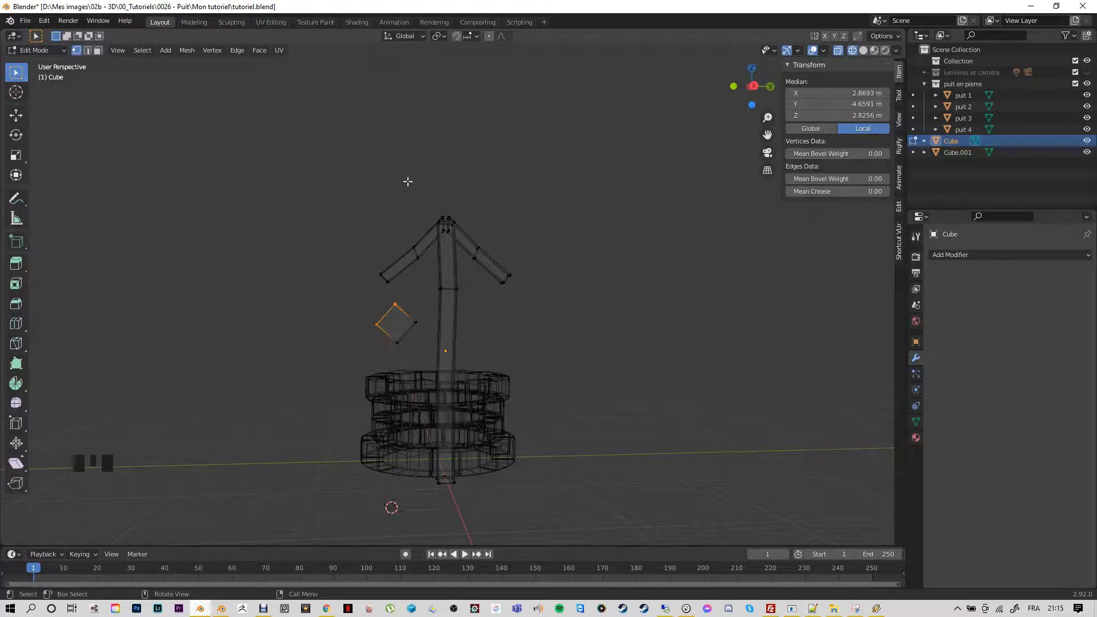
Try to move the selected cube face along Z with the transform orientation set to Local
{"action": "left_click", "coordinate": [423, 37]}
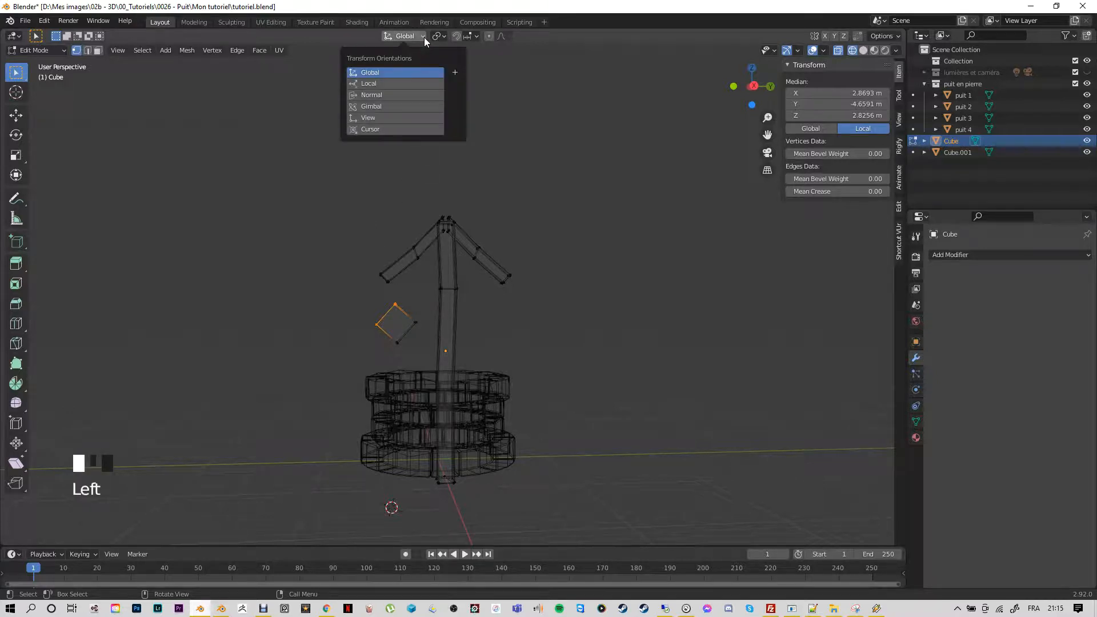
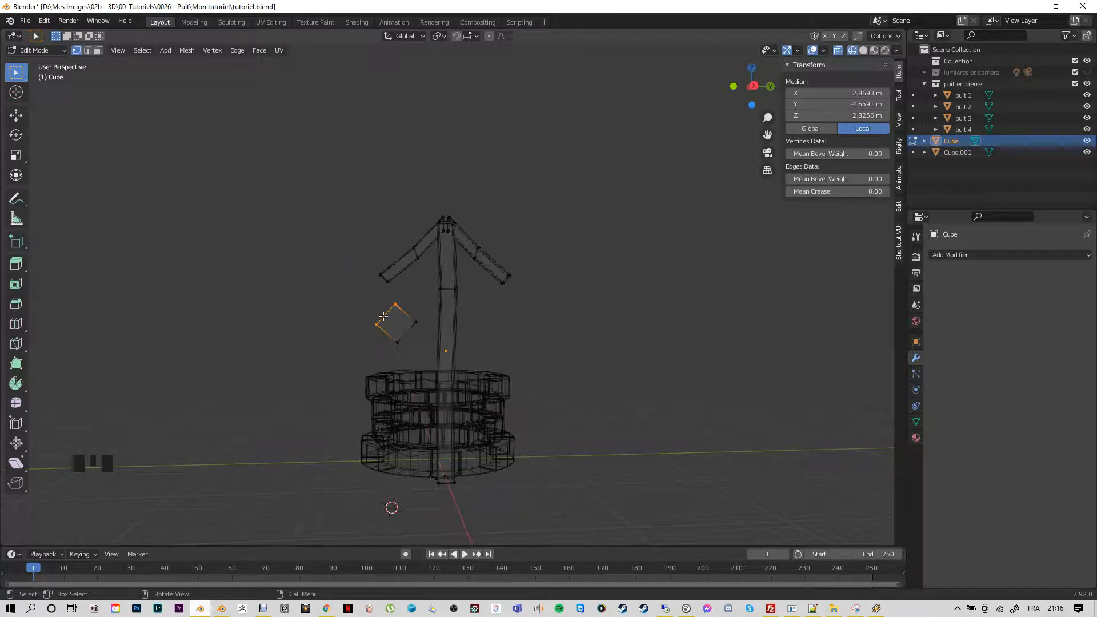
{"action": "left_click", "coordinate": [419, 35]}
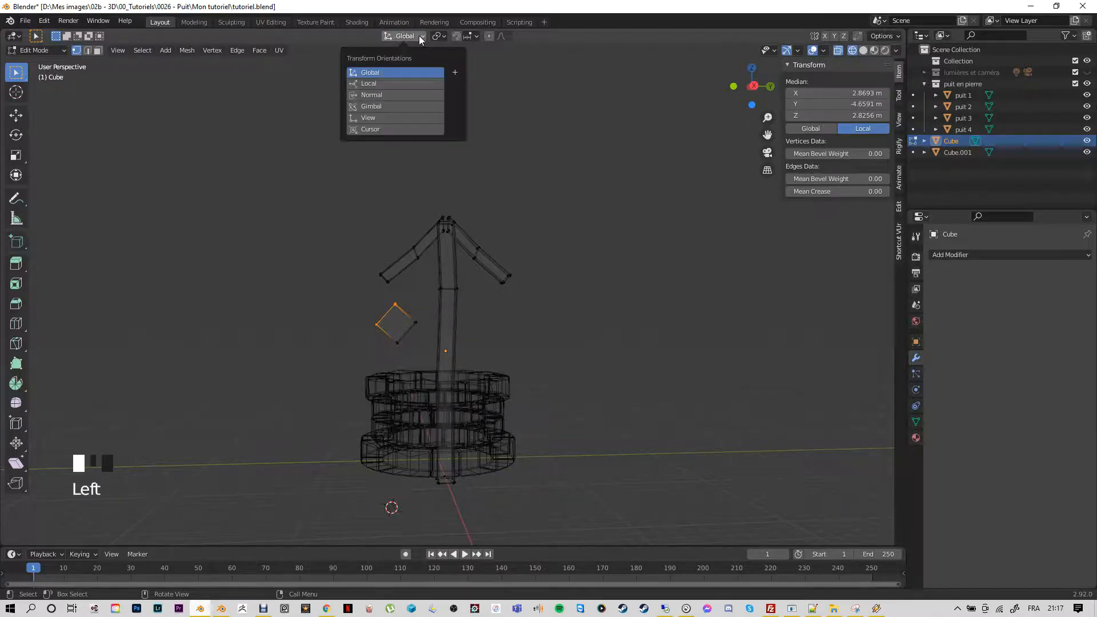
{"action": "left_click", "coordinate": [386, 81]}
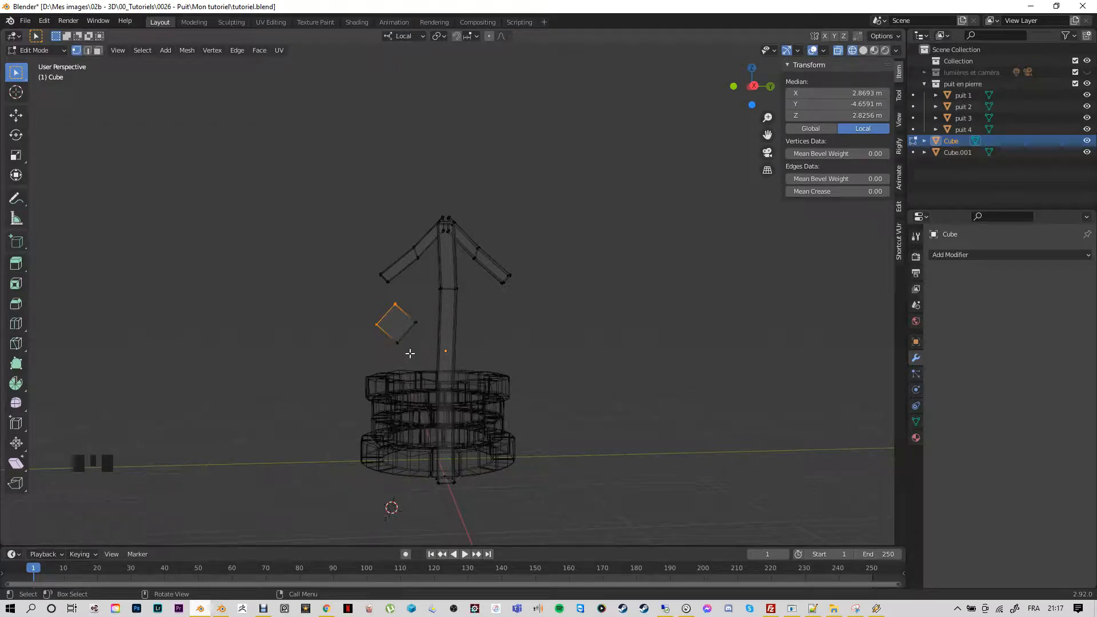
{"action": "key", "text": "g"}
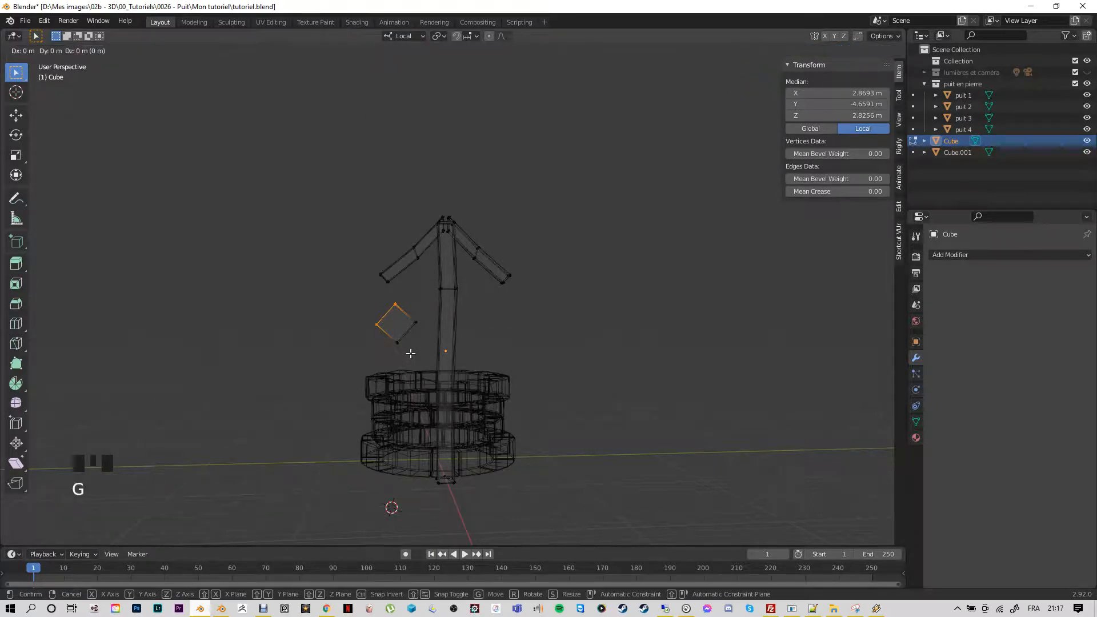
{"action": "key", "text": "z"}
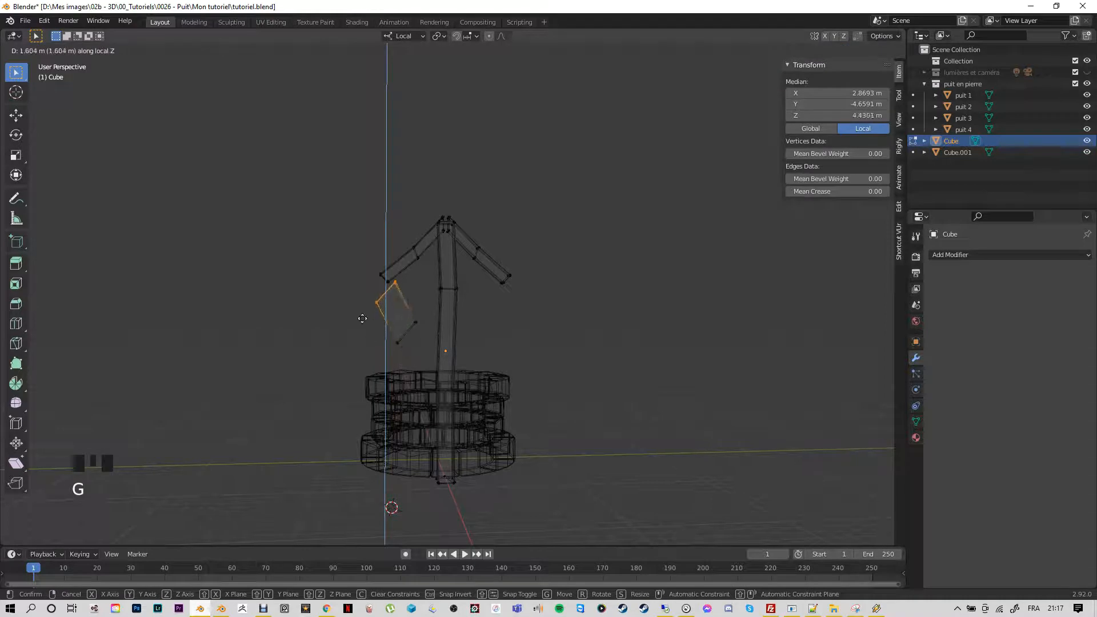
{"action": "key", "text": "Escape"}
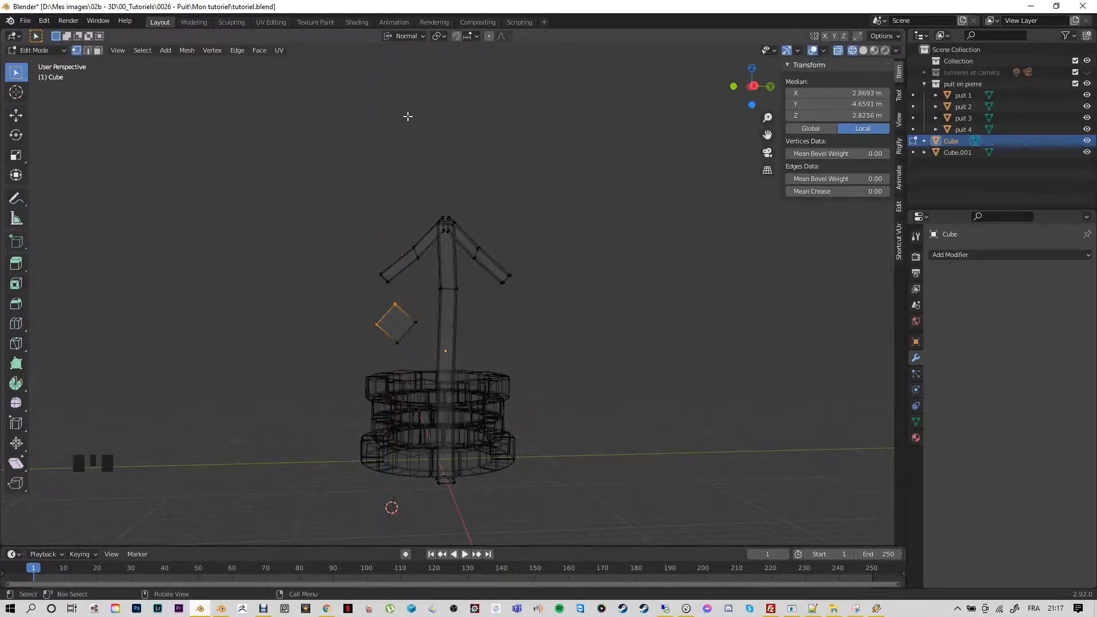
Set the transform orientation to Normal and move the selected cube face about 8.64 m along its normal Z axis
{"action": "left_click", "coordinate": [423, 37]}
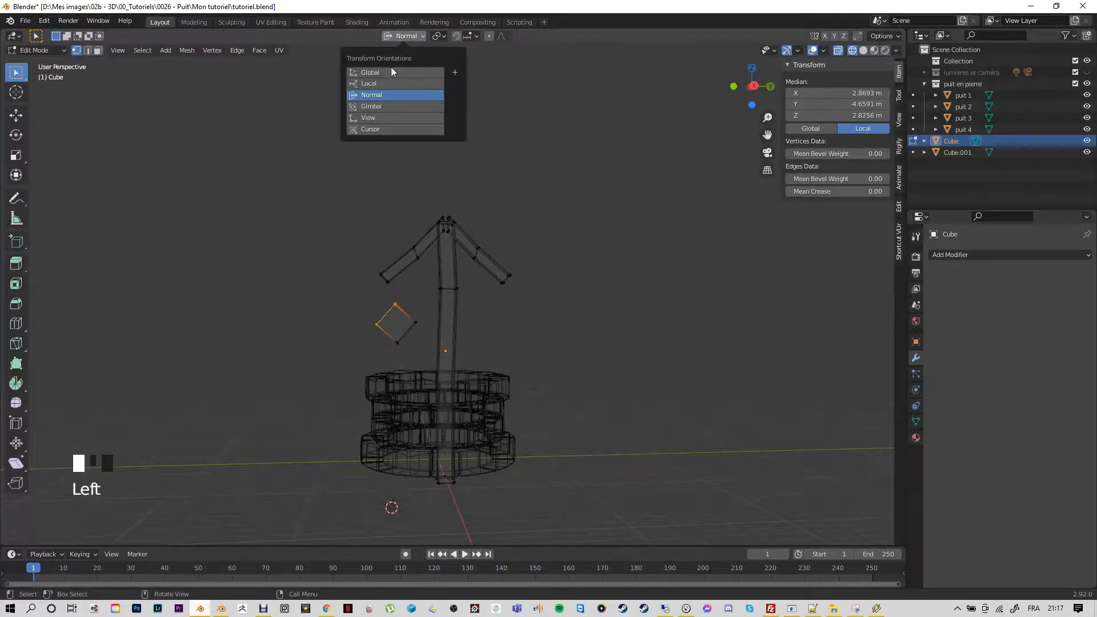
{"action": "left_click", "coordinate": [372, 72]}
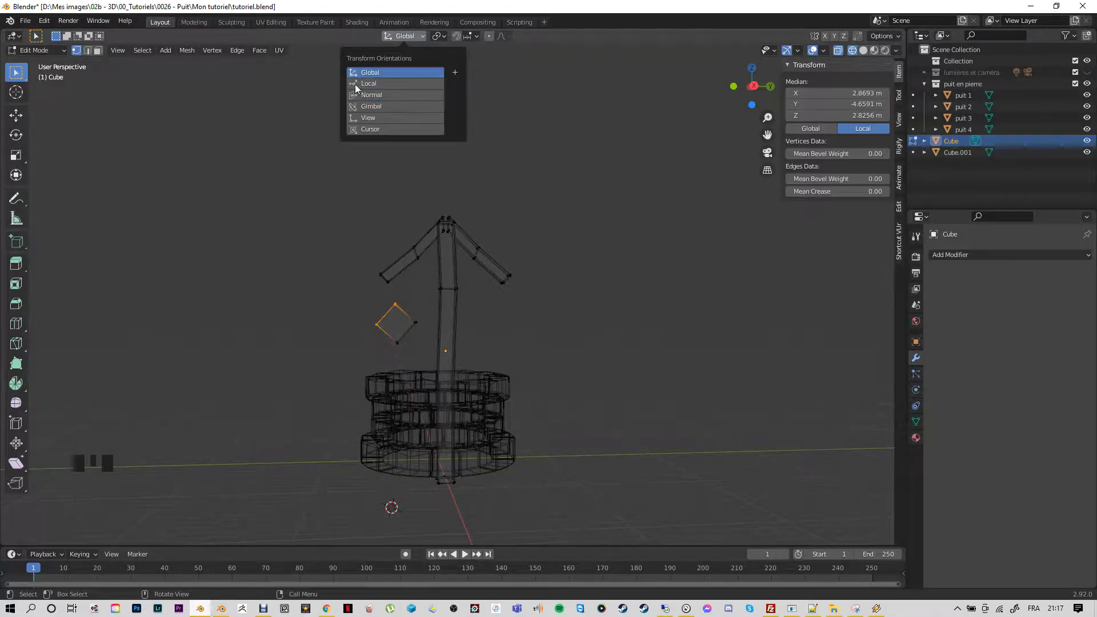
{"action": "left_click", "coordinate": [418, 40]}
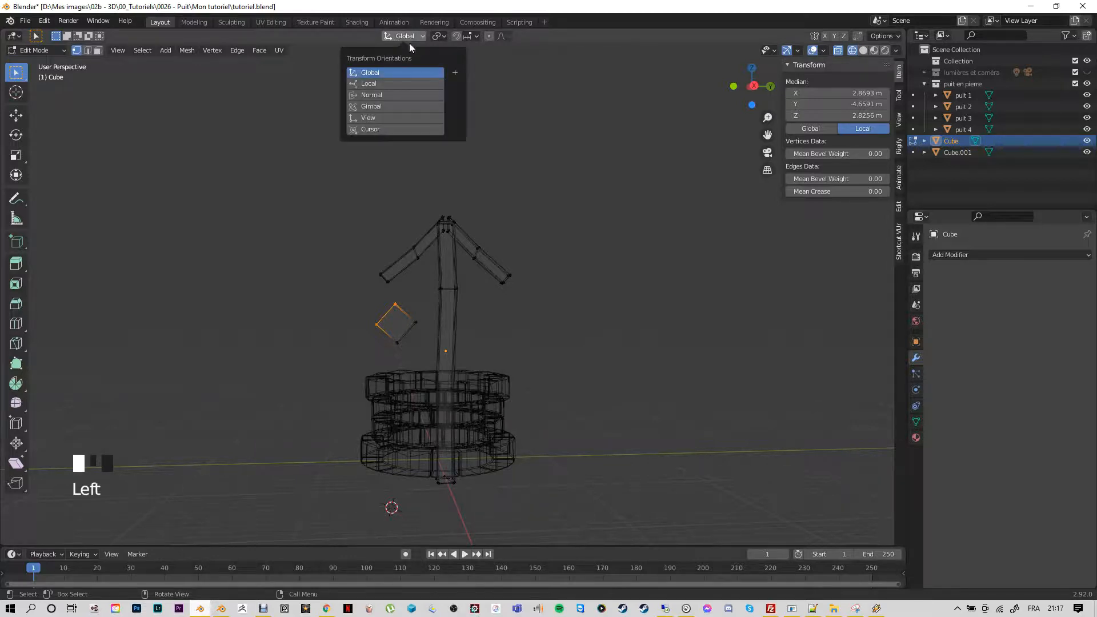
{"action": "left_click", "coordinate": [370, 95]}
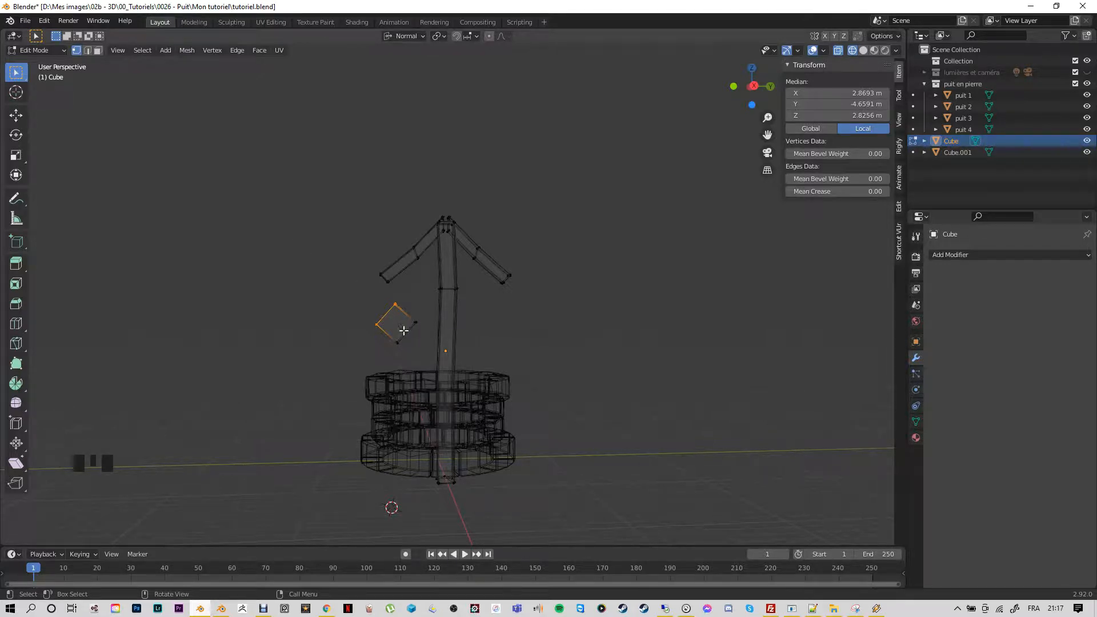
{"action": "key", "text": "g"}
{"action": "key", "text": "z"}
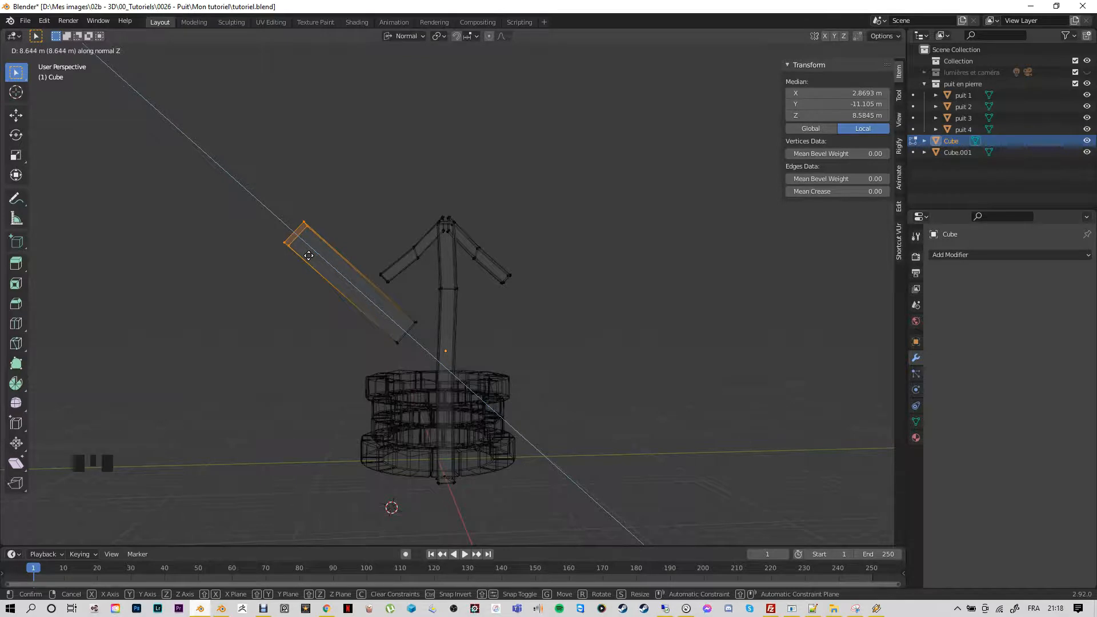
{"action": "left_click", "coordinate": [309, 255]}
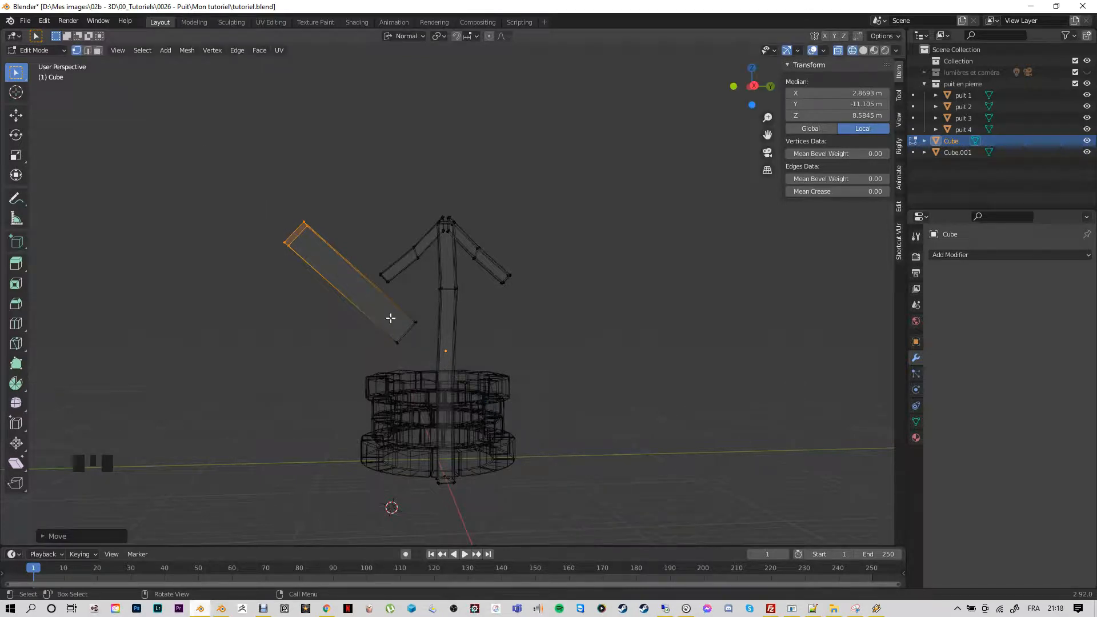
Set the transform orientation to Global, move the selected end face about 5.96 m along Z, and undo that move
{"action": "mouse_move", "coordinate": [311, 314]}
{"action": "middle_mouse_down"}
{"action": "mouse_move", "coordinate": [342, 341]}
{"action": "mouse_move", "coordinate": [301, 313]}
{"action": "middle_mouse_up"}
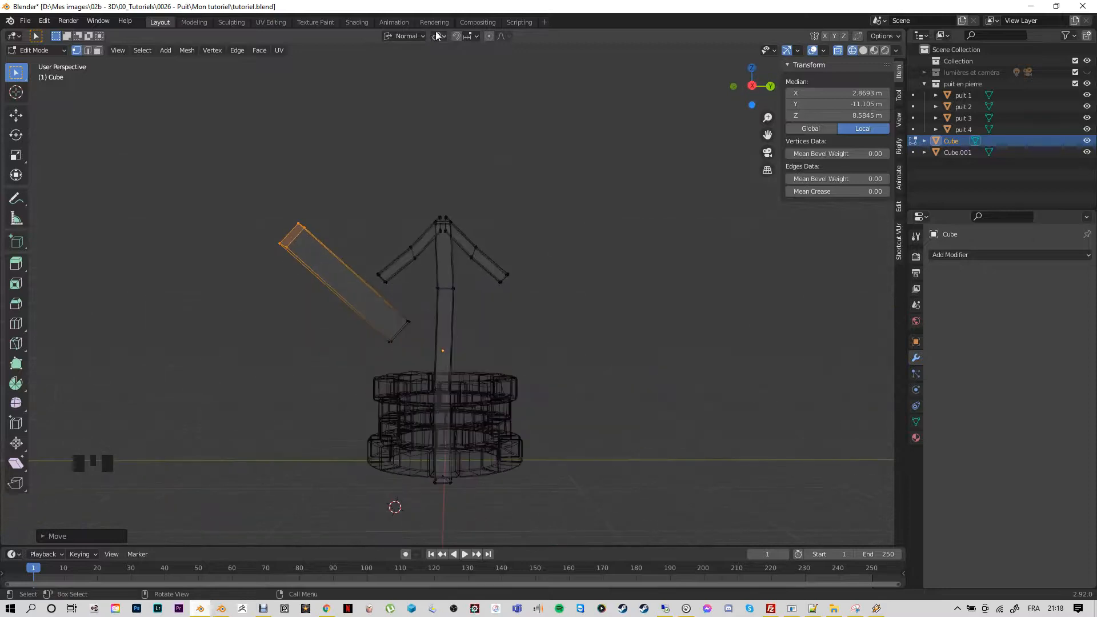
{"action": "left_click", "coordinate": [423, 35]}
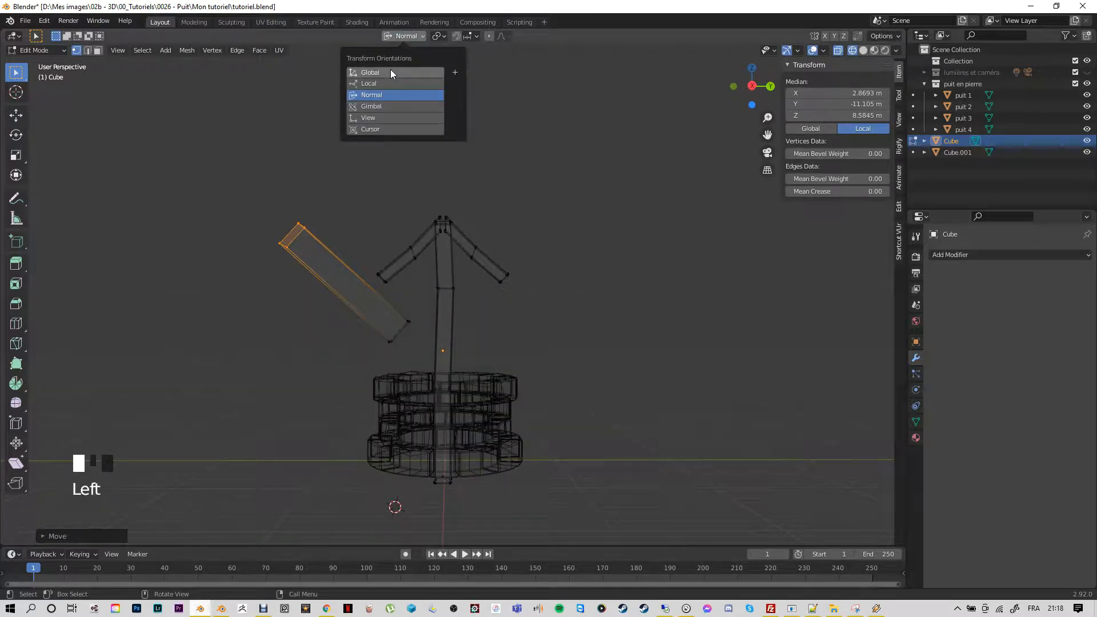
{"action": "left_click", "coordinate": [391, 72]}
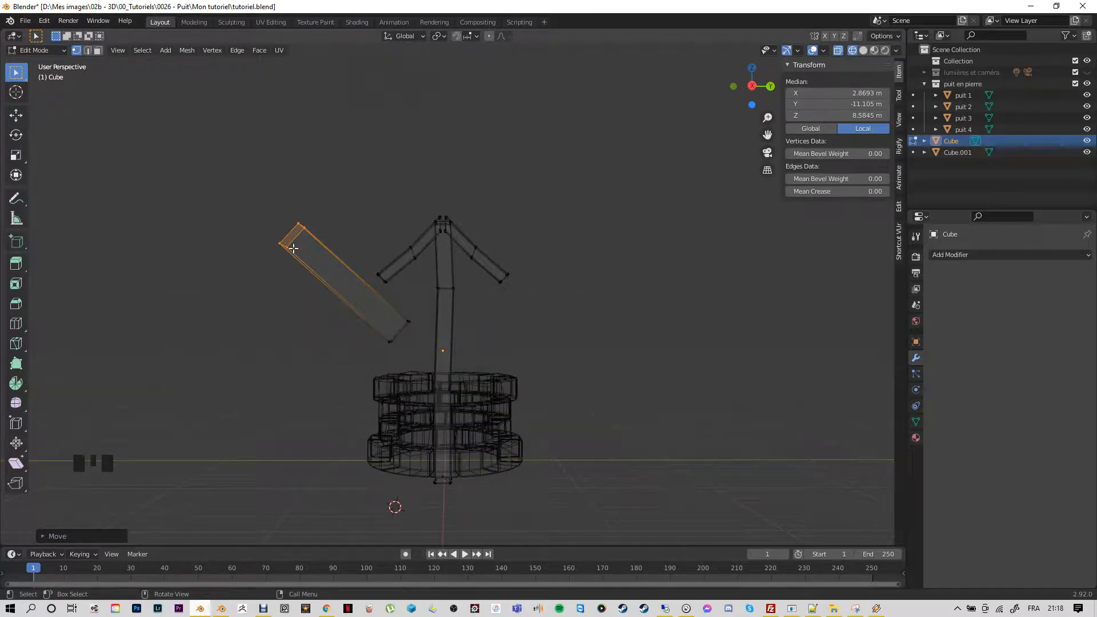
{"action": "key", "text": "g"}
{"action": "key", "text": "z"}
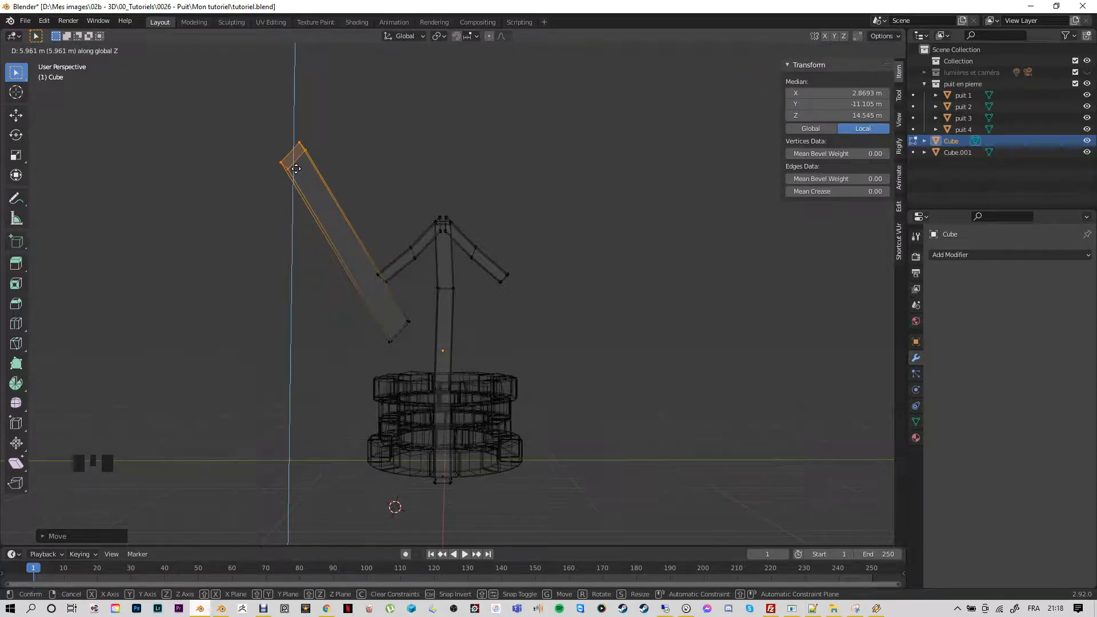
{"action": "left_click", "coordinate": [296, 168]}
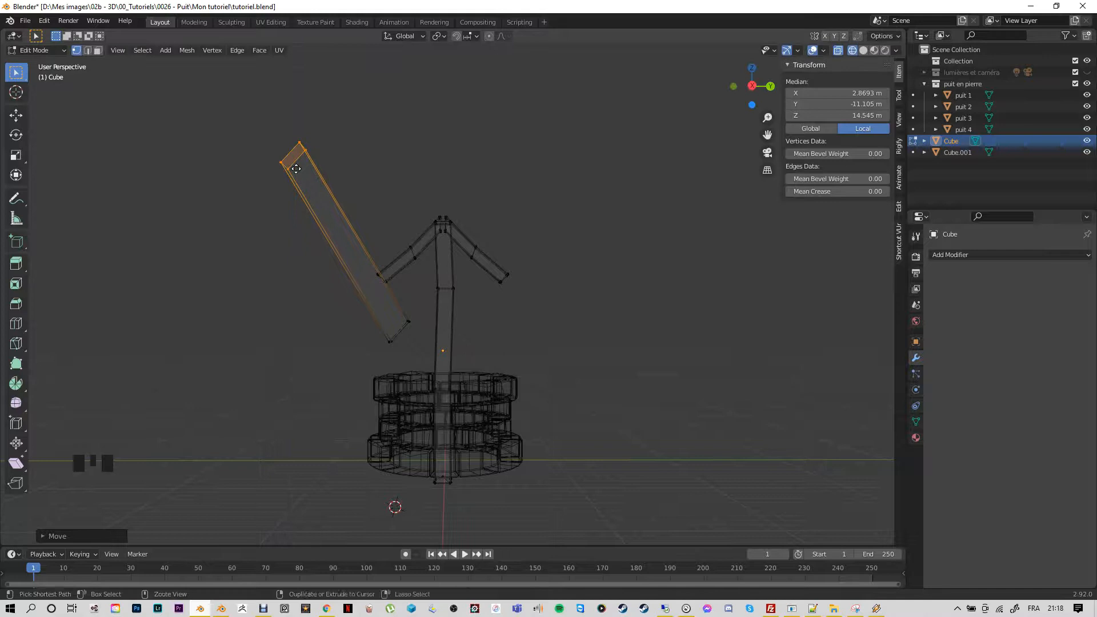
{"action": "key", "text": "ctrl+z"}
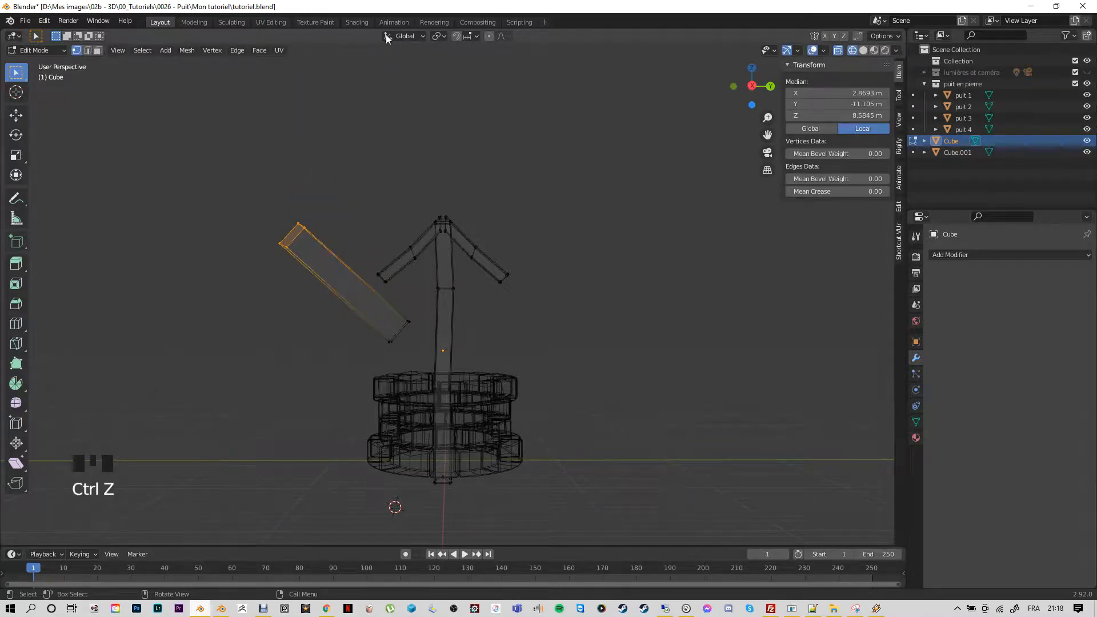
Return the transform orientation to Normal, try pulling the end face further along its normal, and undo both normal-axis moves
{"action": "left_click", "coordinate": [423, 32]}
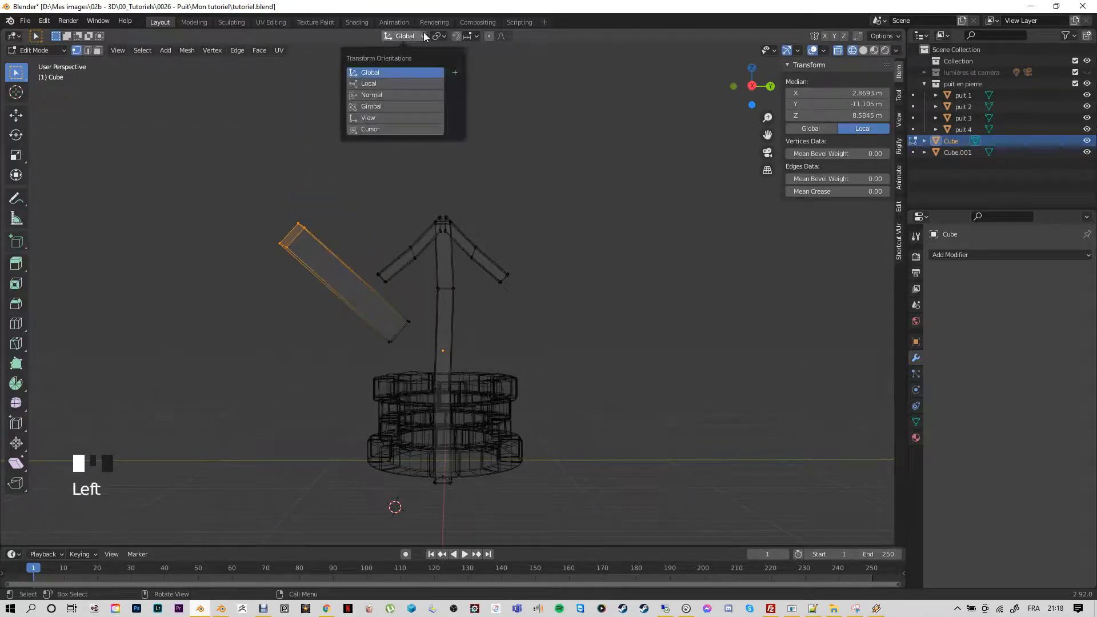
{"action": "left_click", "coordinate": [386, 95]}
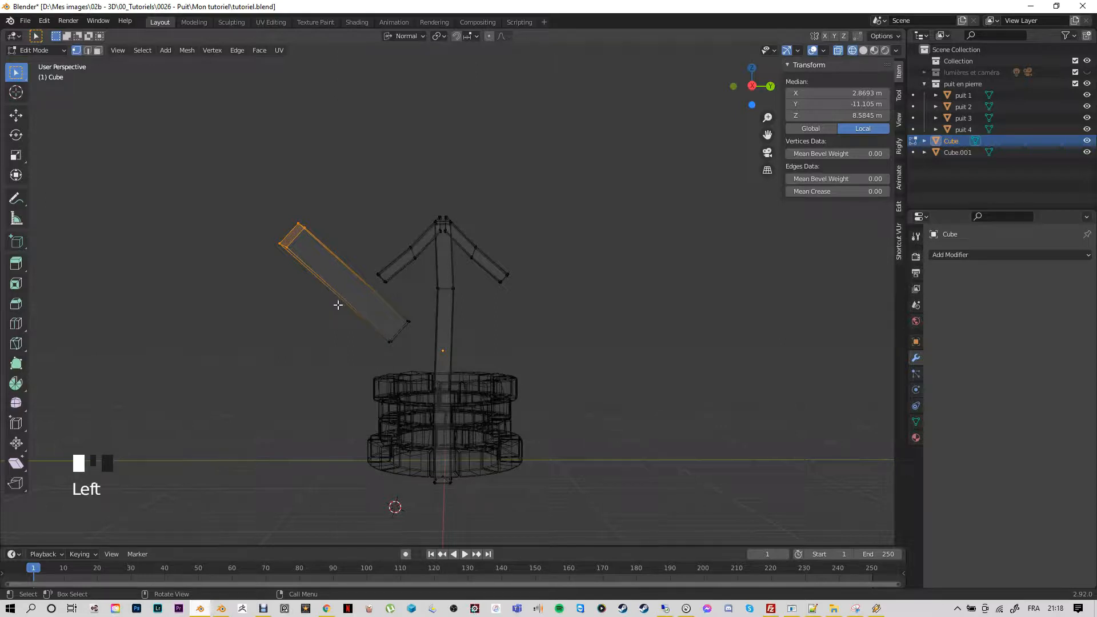
{"action": "key", "text": "g"}
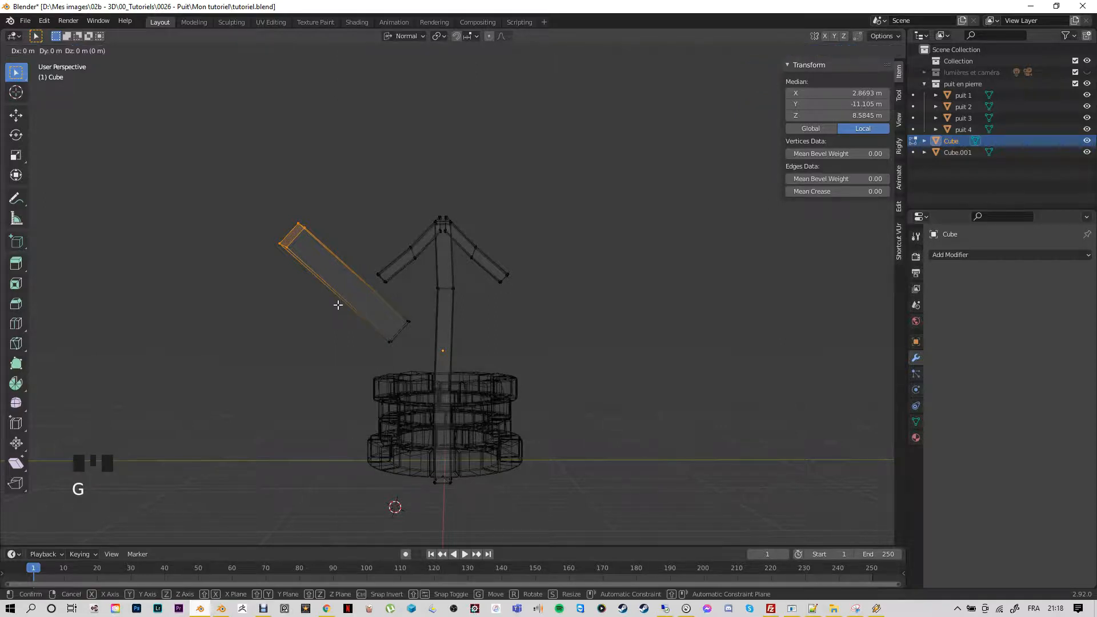
{"action": "key", "text": "z"}
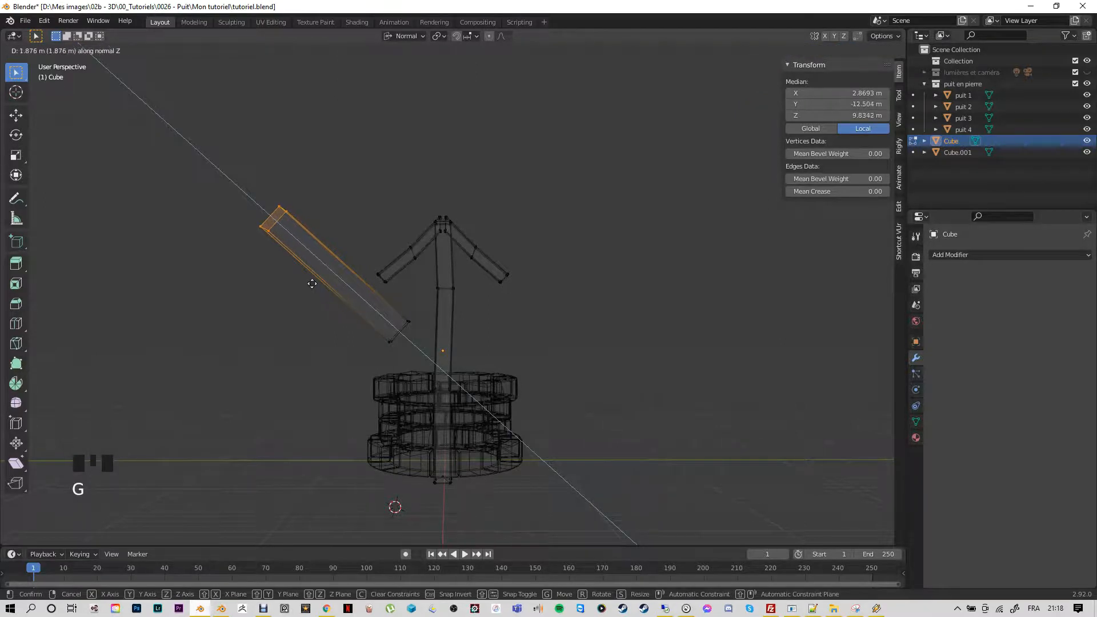
{"action": "left_click", "coordinate": [288, 258]}
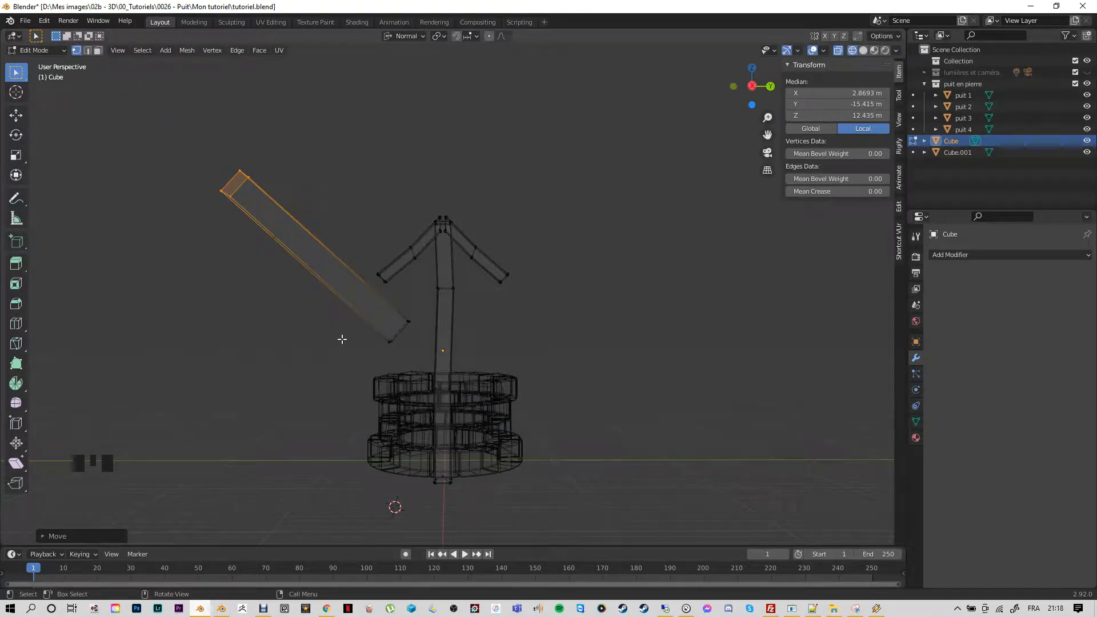
{"action": "key", "text": "ctrl+z"}
{"action": "key", "text": "ctrl+z"}
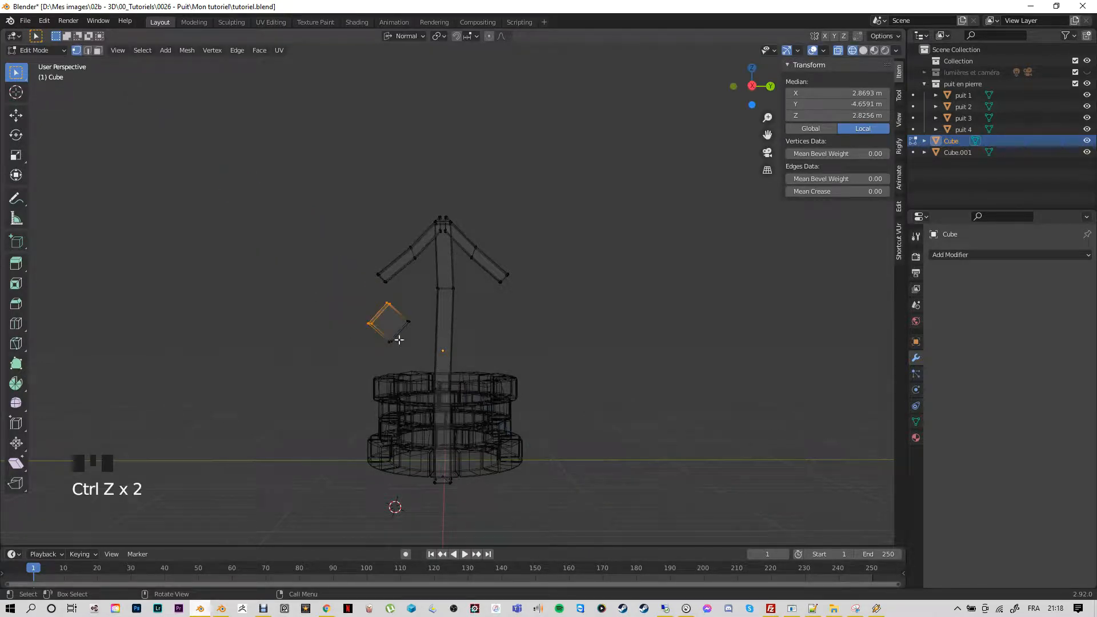
Move the selected cube face about 4 m along its normal Z axis, stretching the cube into a short diagonal beam
{"action": "key", "text": "g"}
{"action": "key", "text": "z"}
{"action": "key", "text": "z"}
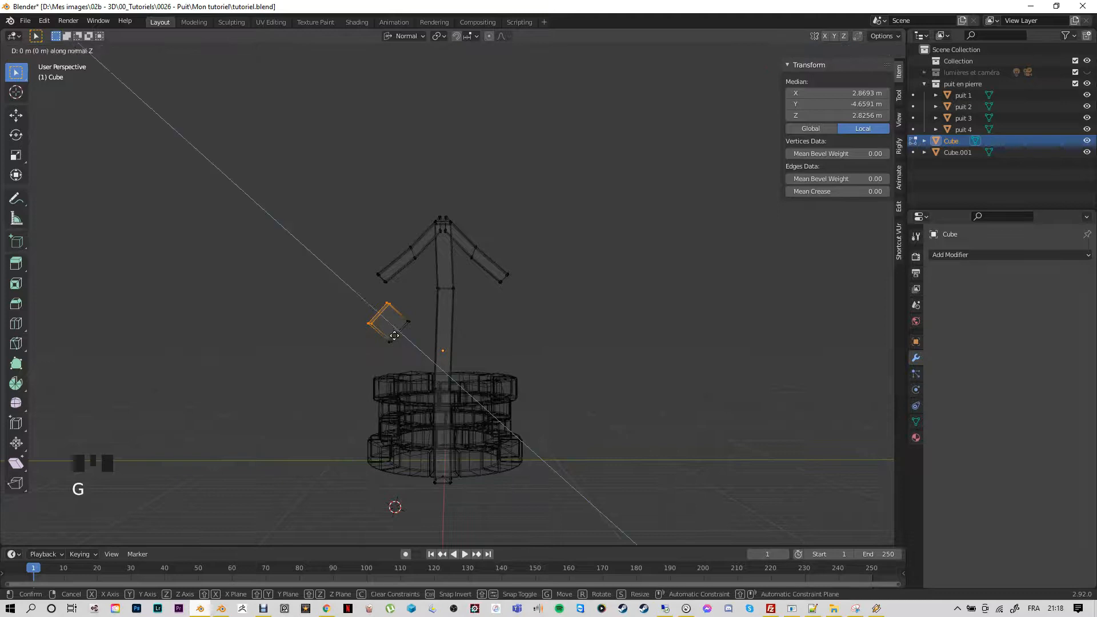
{"action": "left_click", "coordinate": [360, 299]}
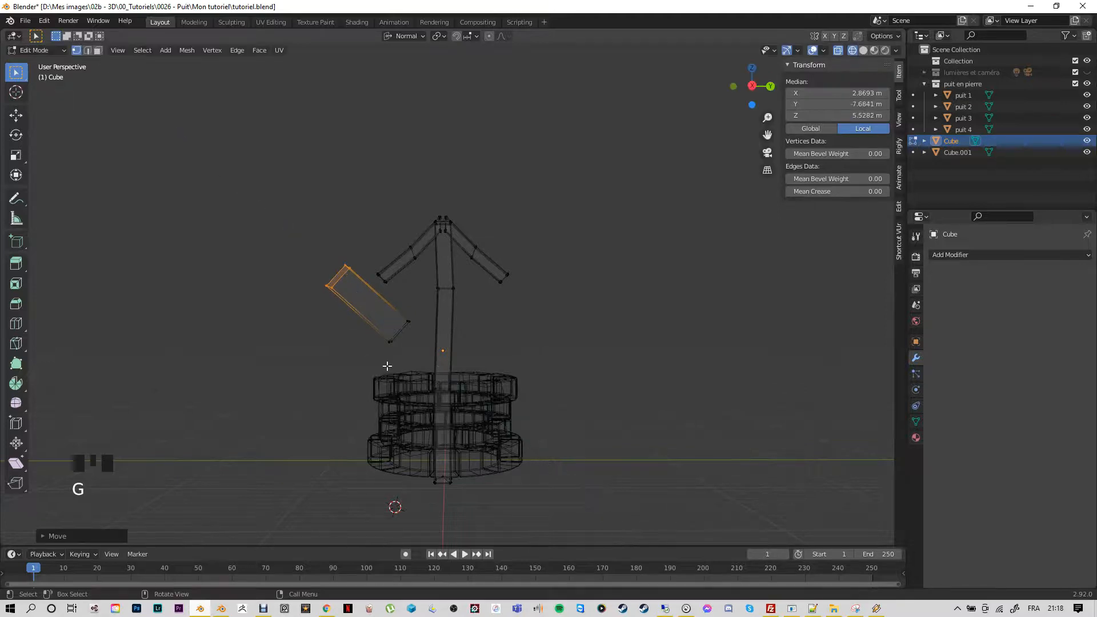
Select the whole diagonal beam and scale it down to about 0.45, then reduce it slightly more to match the post's thickness
{"action": "key", "text": "KP_7"}
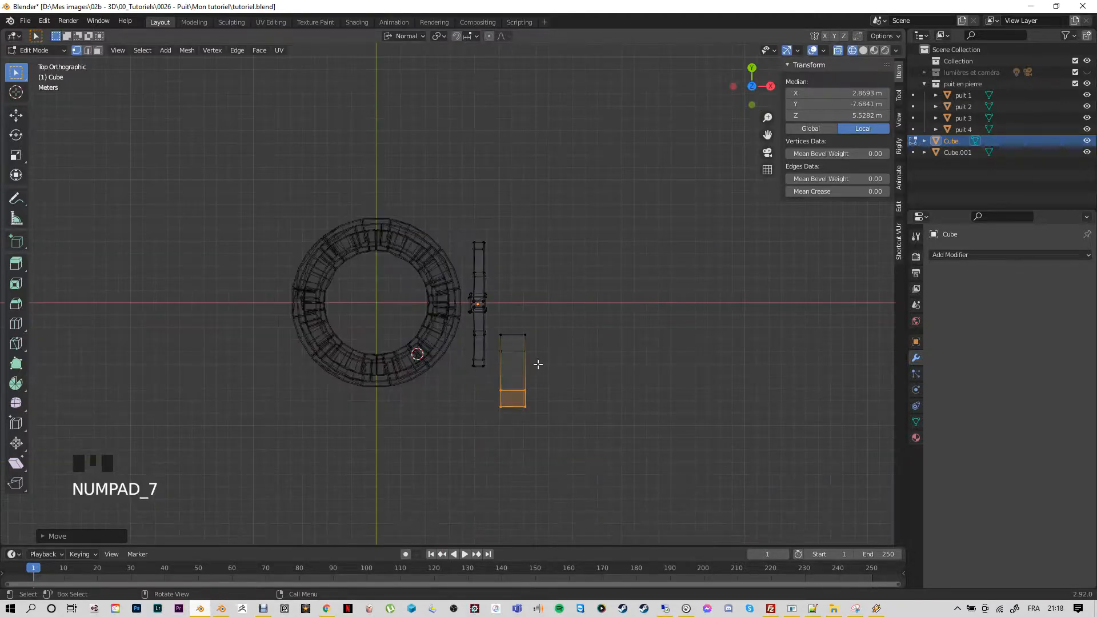
{"action": "left_click", "coordinate": [537, 467]}
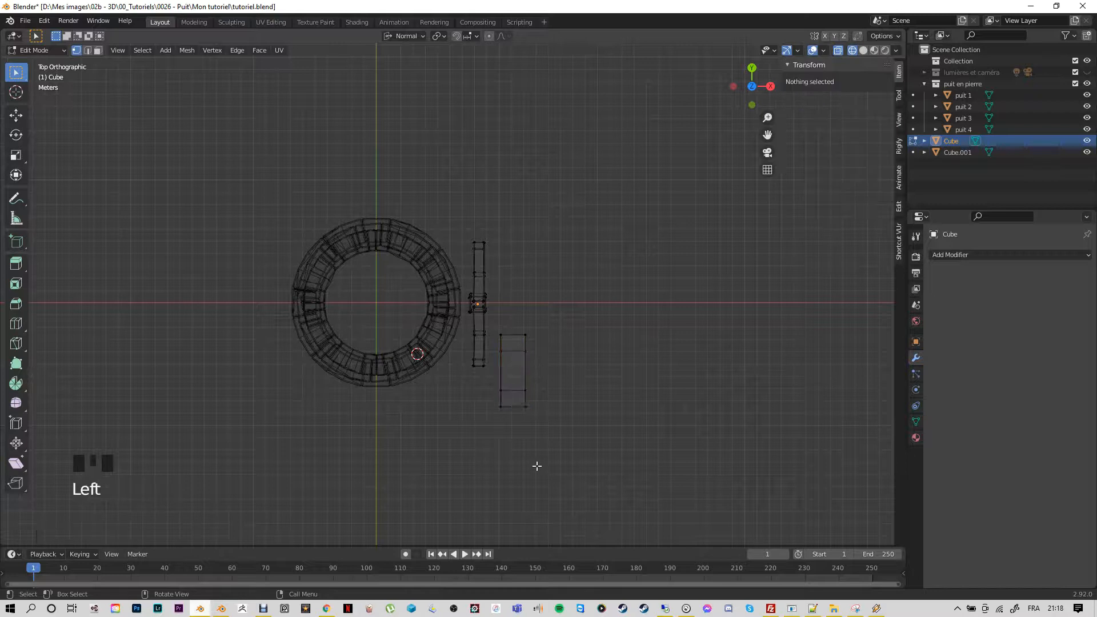
{"action": "left_click", "coordinate": [523, 390]}
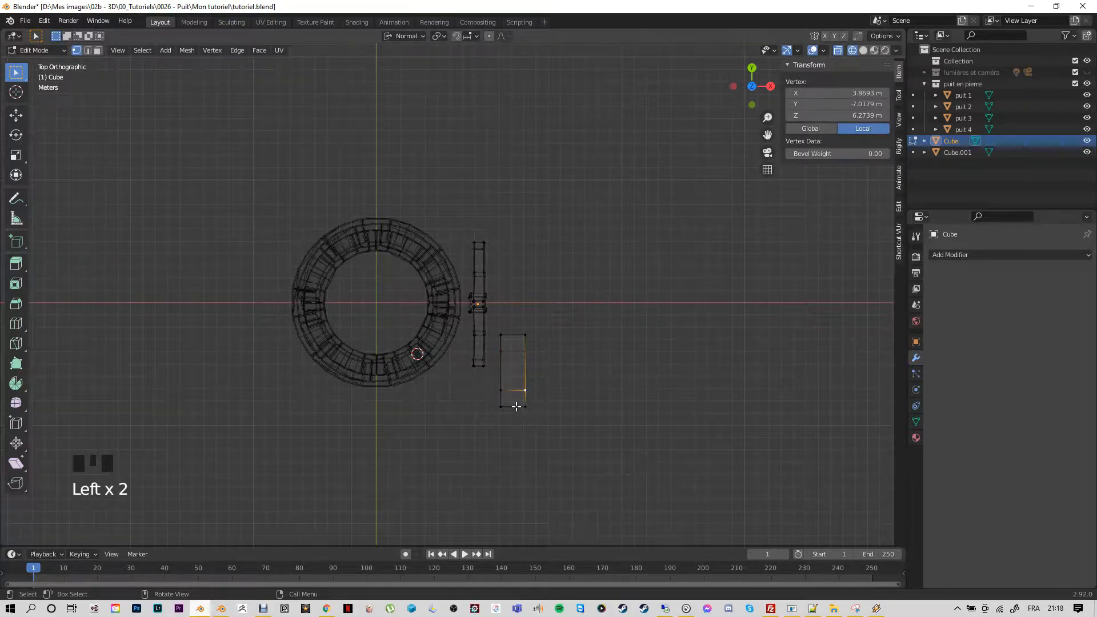
{"action": "key", "text": "l"}
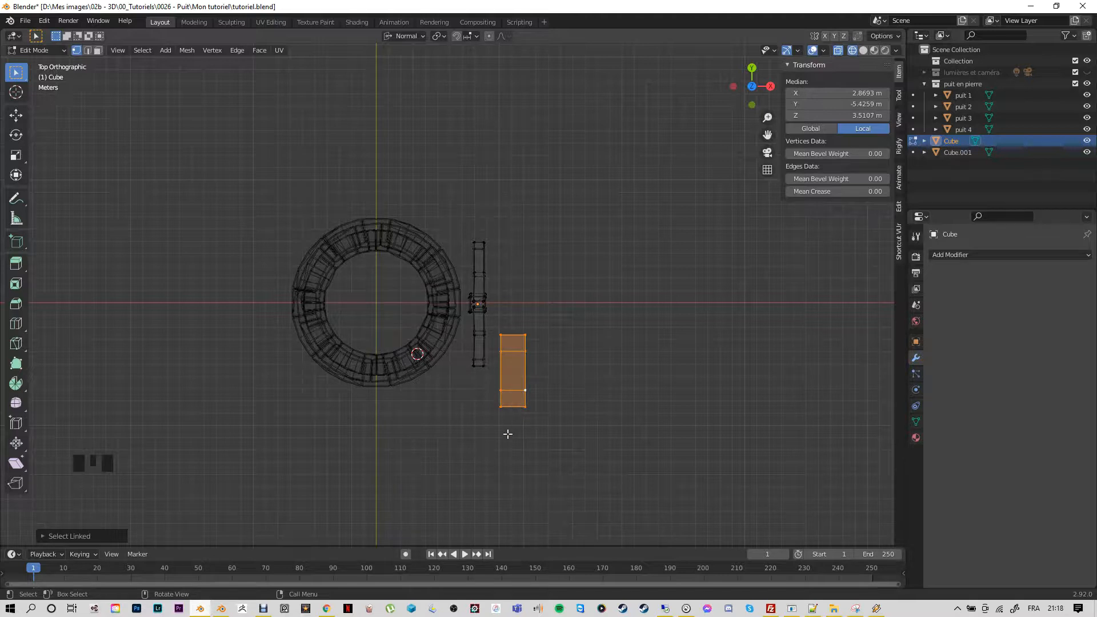
{"action": "key", "text": "KP_1"}
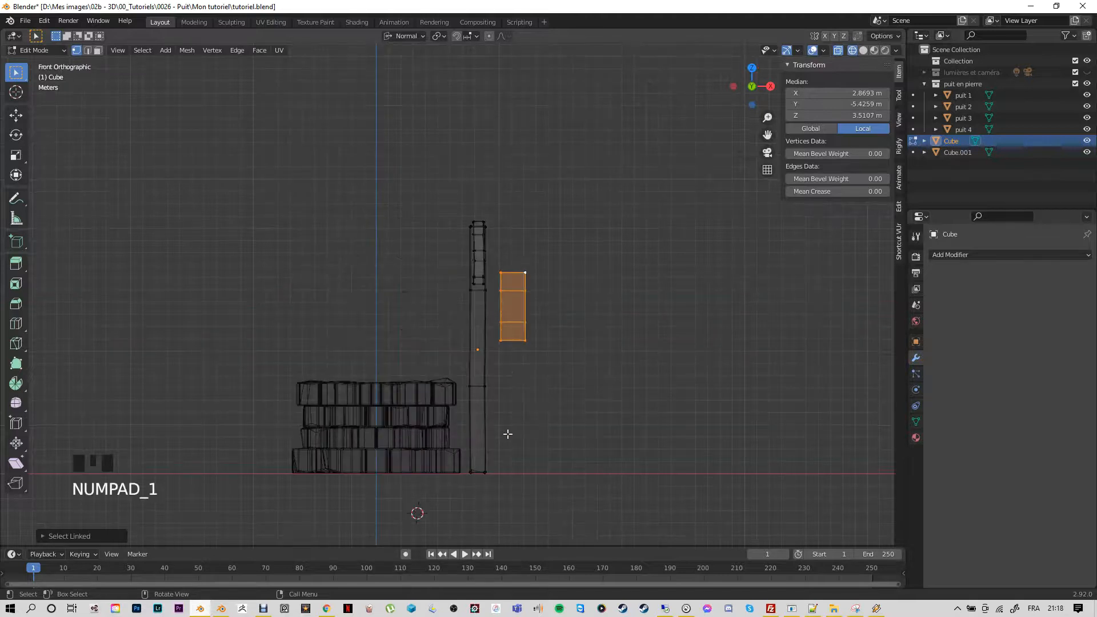
{"action": "key", "text": "KP_7"}
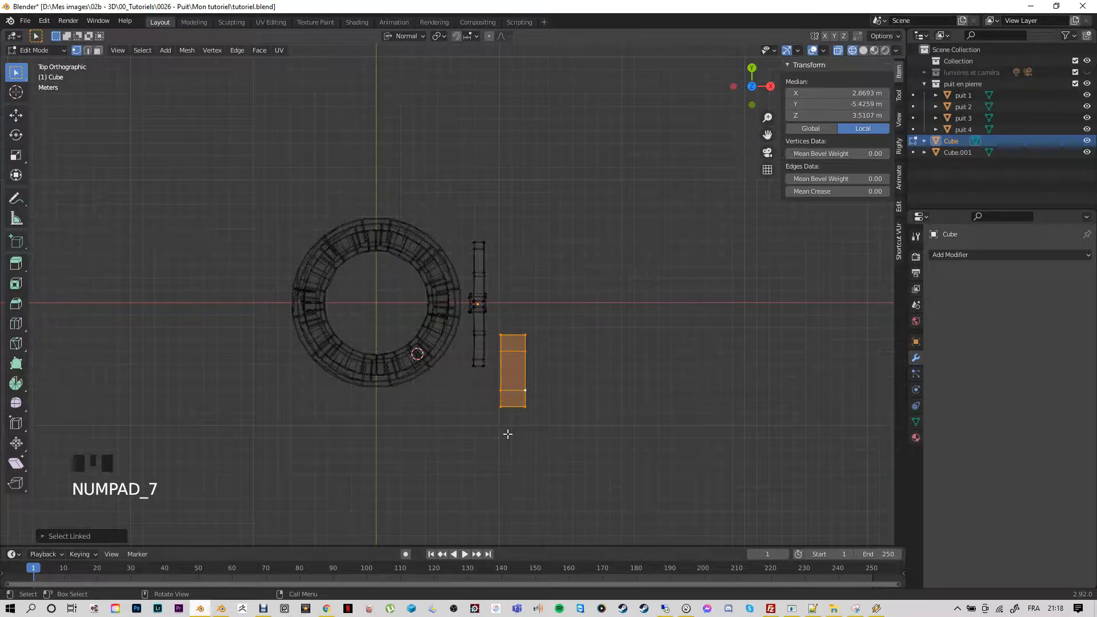
{"action": "key", "text": "s"}
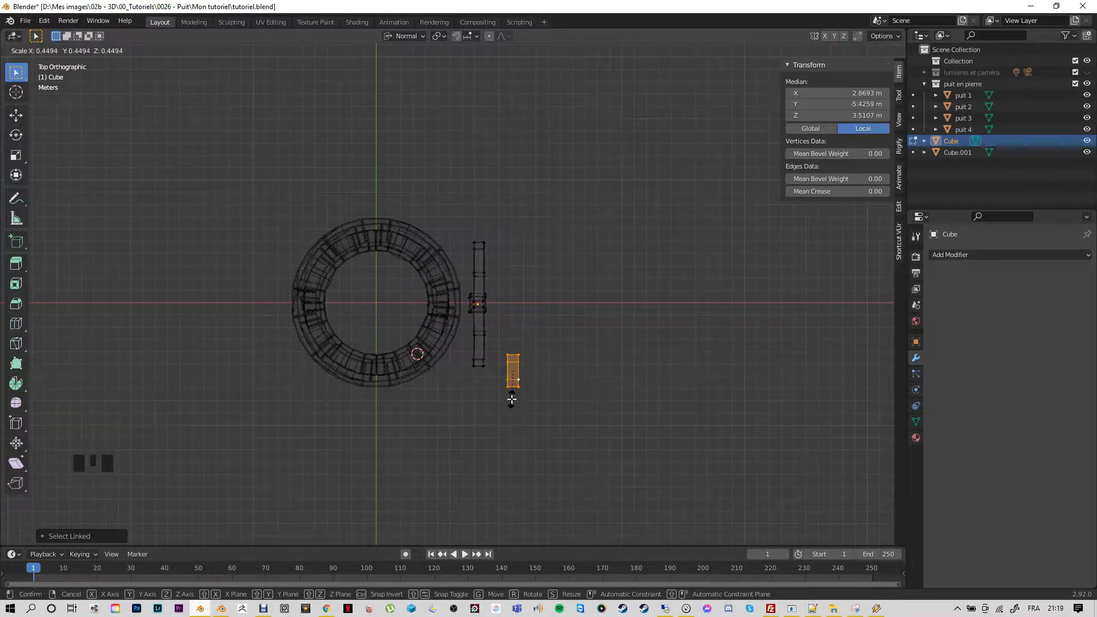
{"action": "left_click", "coordinate": [512, 400]}
{"action": "key", "text": "s"}
{"action": "left_click", "coordinate": [508, 404]}
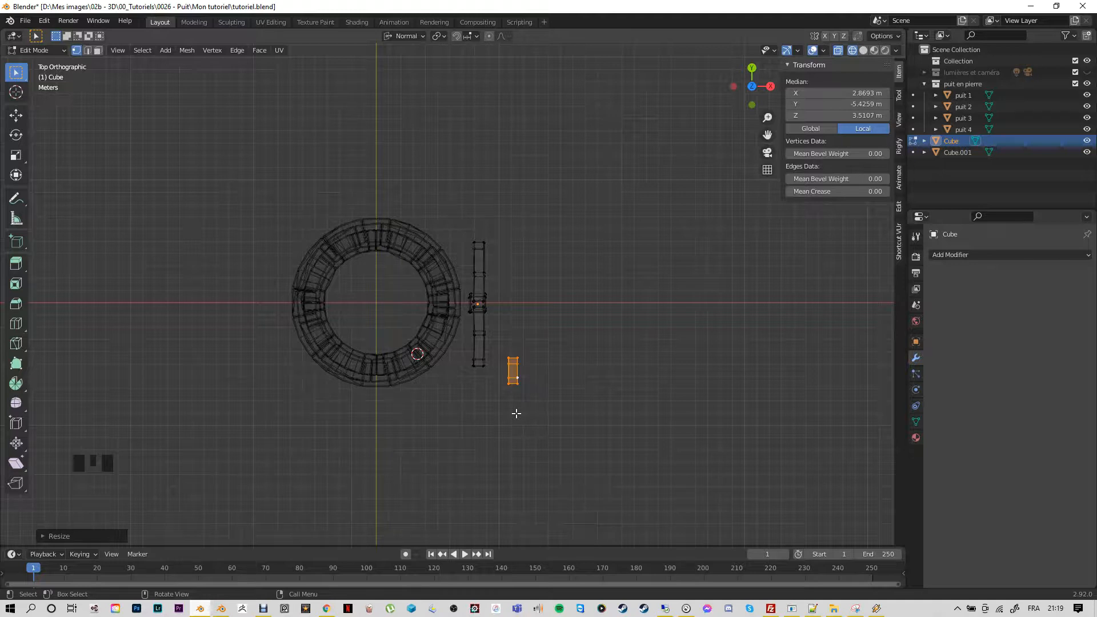
Move the beam in line with the wooden post in the top view, and shift it about 0.71 m along its normal Z axis
{"action": "key", "text": "g"}
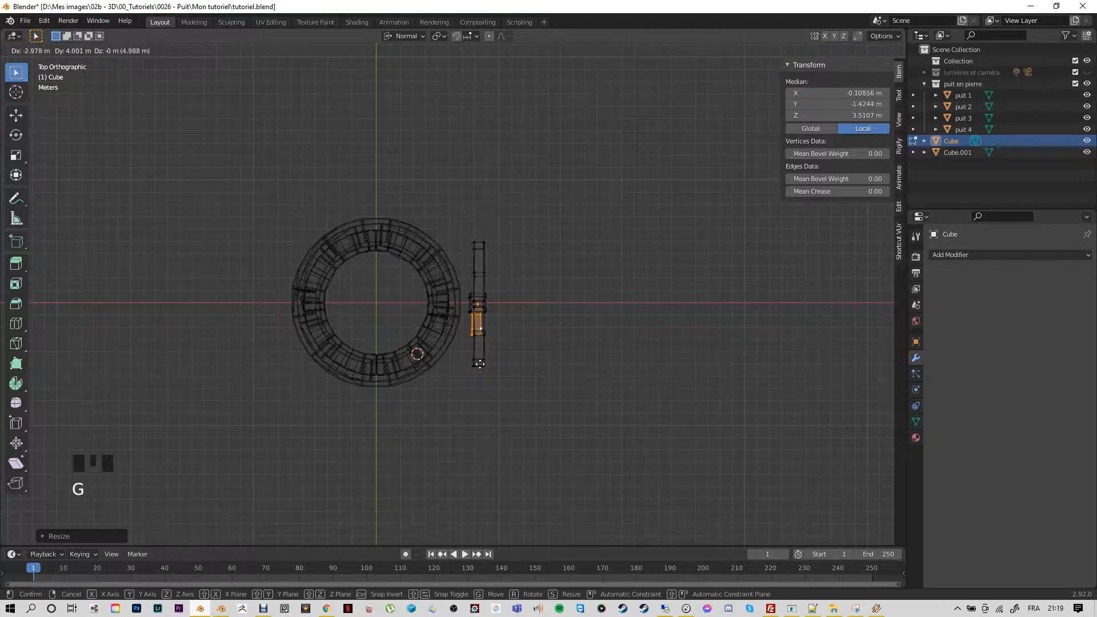
{"action": "left_click", "coordinate": [483, 364]}
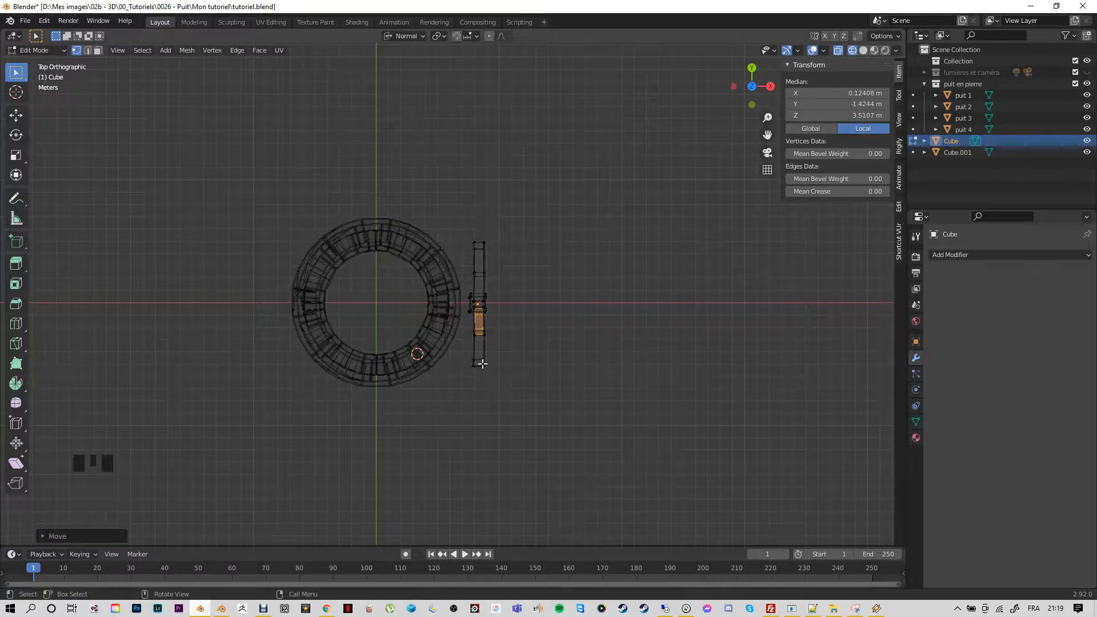
{"action": "key", "text": "KP_1"}
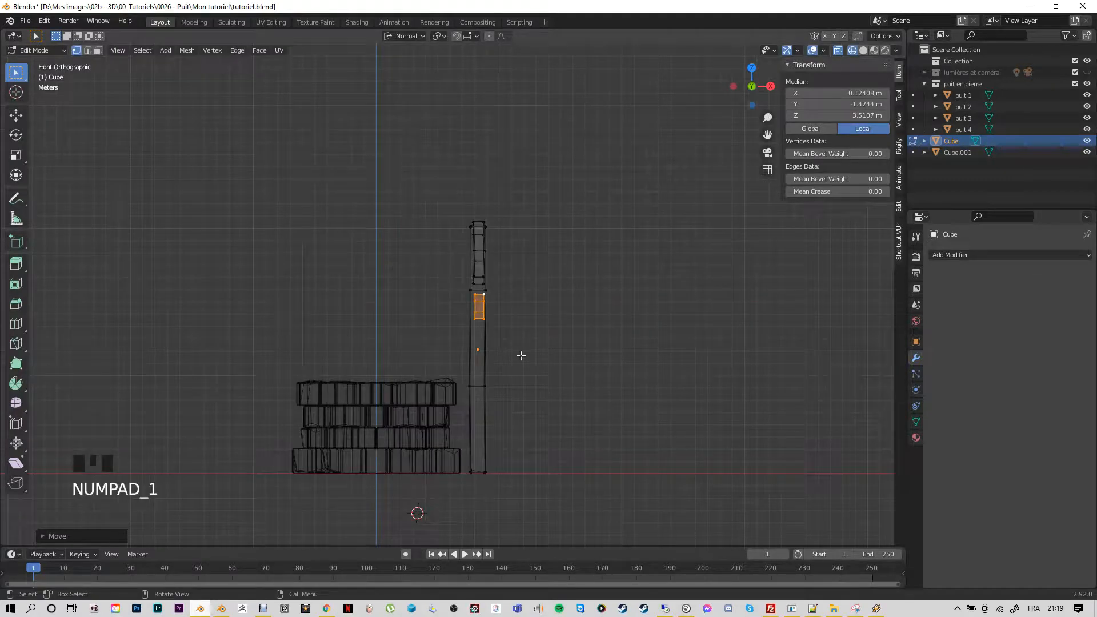
{"action": "key", "text": "KP_3"}
{"action": "key", "text": "KP_3"}
{"action": "key", "text": "KP_3"}
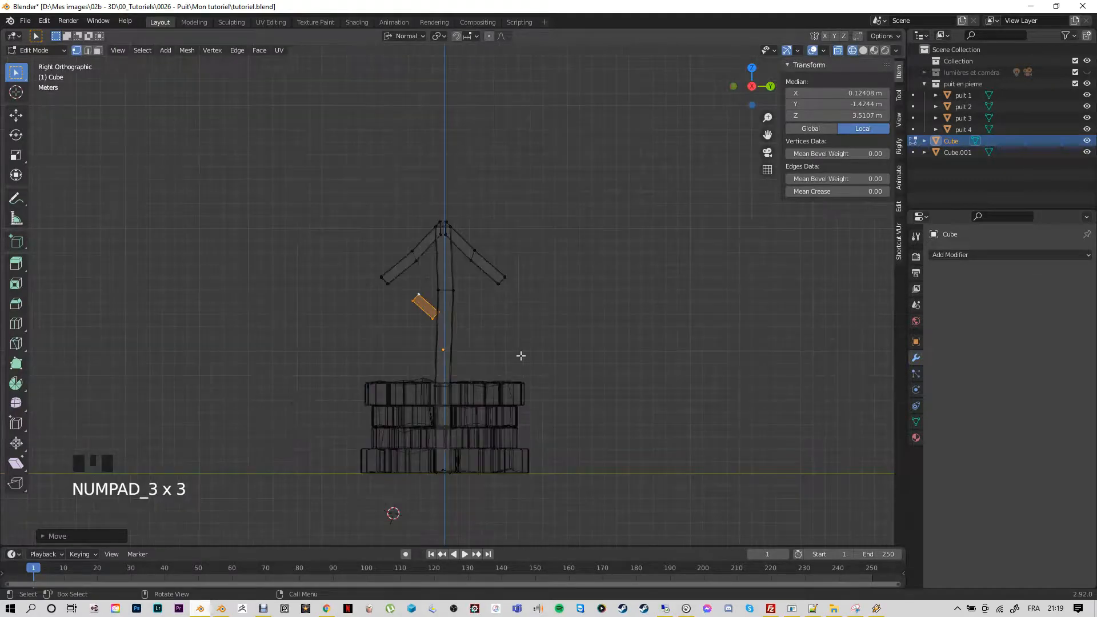
{"action": "key", "text": "g"}
{"action": "middle_click", "coordinate": [434, 329]}
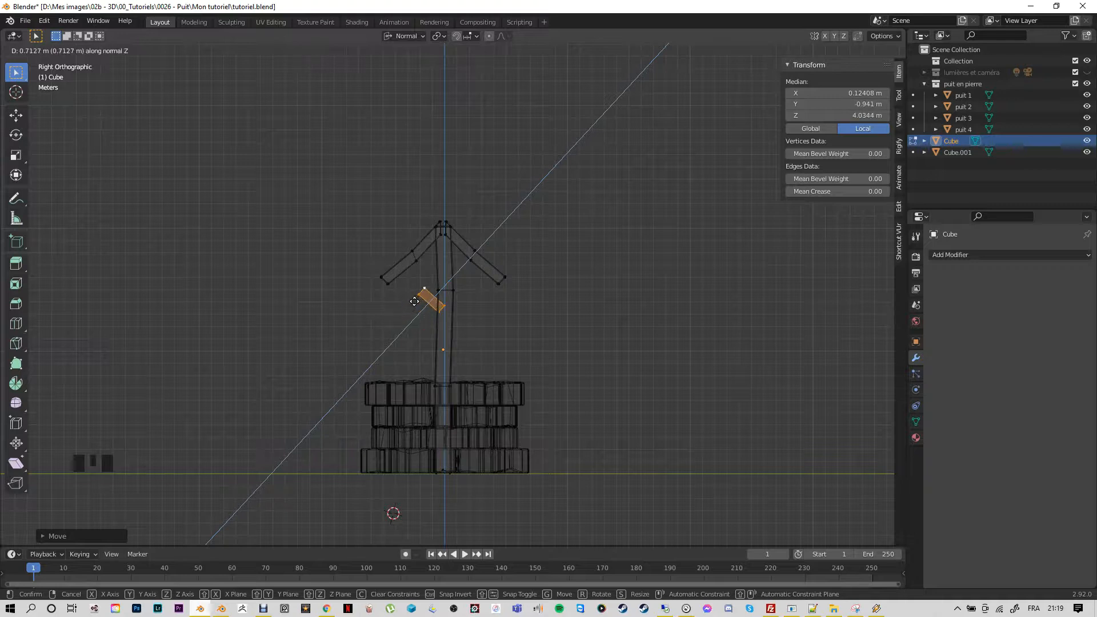
{"action": "left_click", "coordinate": [415, 300]}
Set the transform orientation to Global and raise the beam about 2.2 m along Z, up under the rafter
{"action": "left_click", "coordinate": [420, 37]}
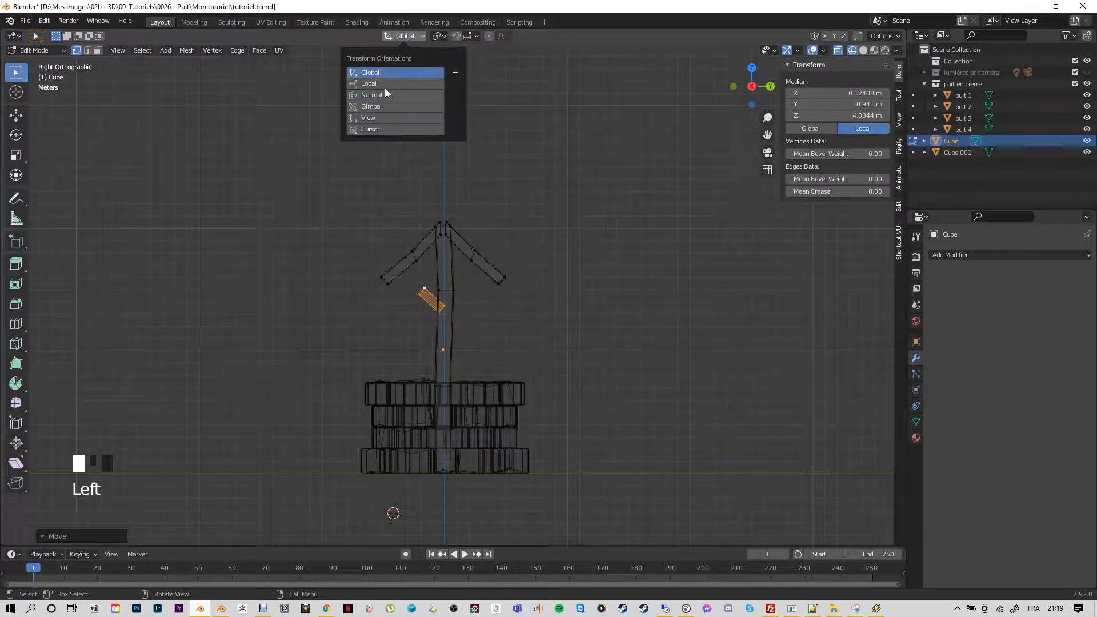
{"action": "left_click", "coordinate": [386, 73]}
{"action": "key", "text": "g"}
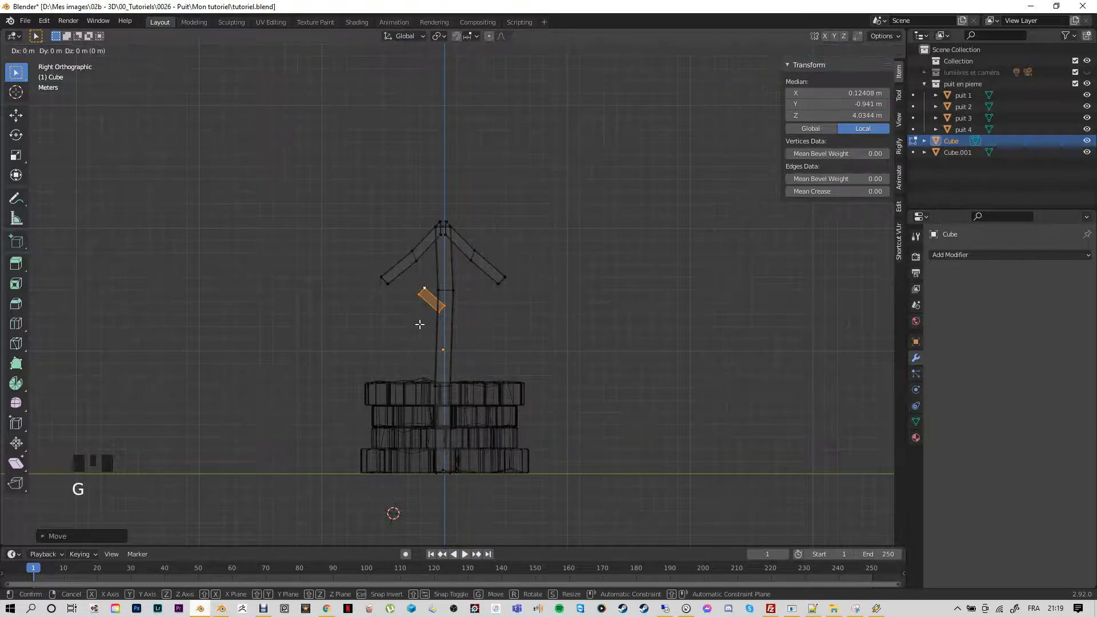
{"action": "key", "text": "z"}
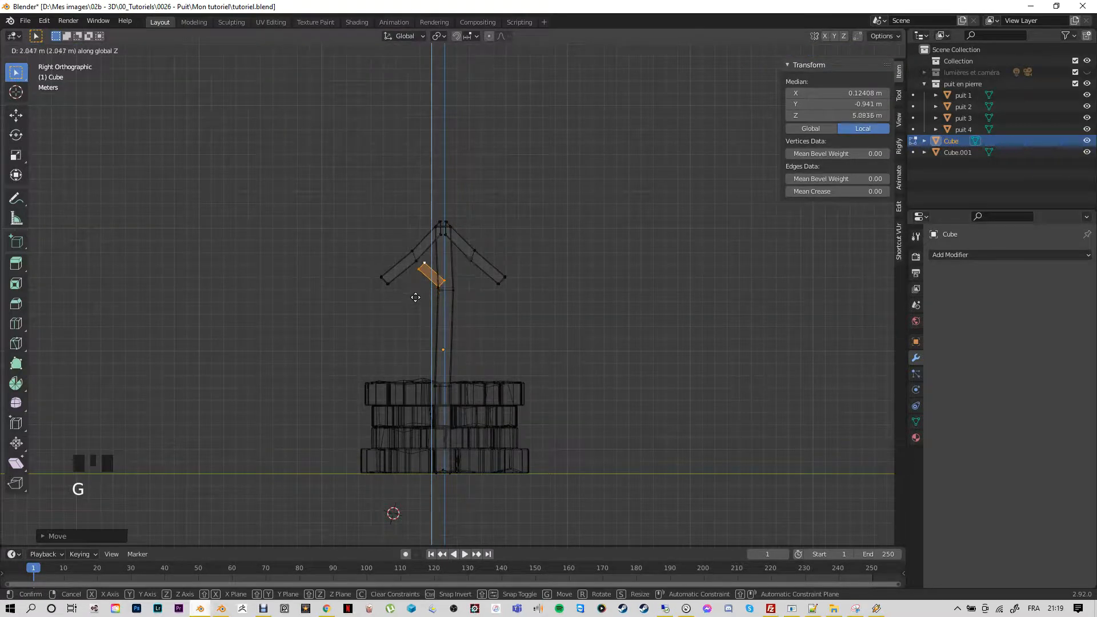
{"action": "left_click", "coordinate": [415, 297]}
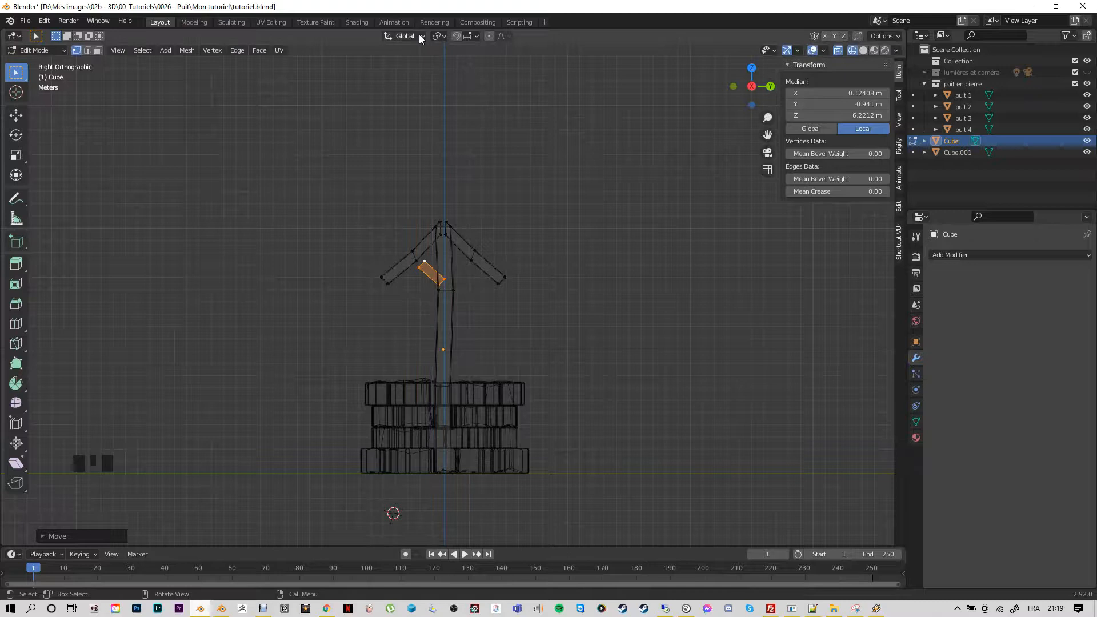
Set the transform orientation to Local and lower the beam about 0.19 m along its local Z axis
{"action": "left_click", "coordinate": [420, 35]}
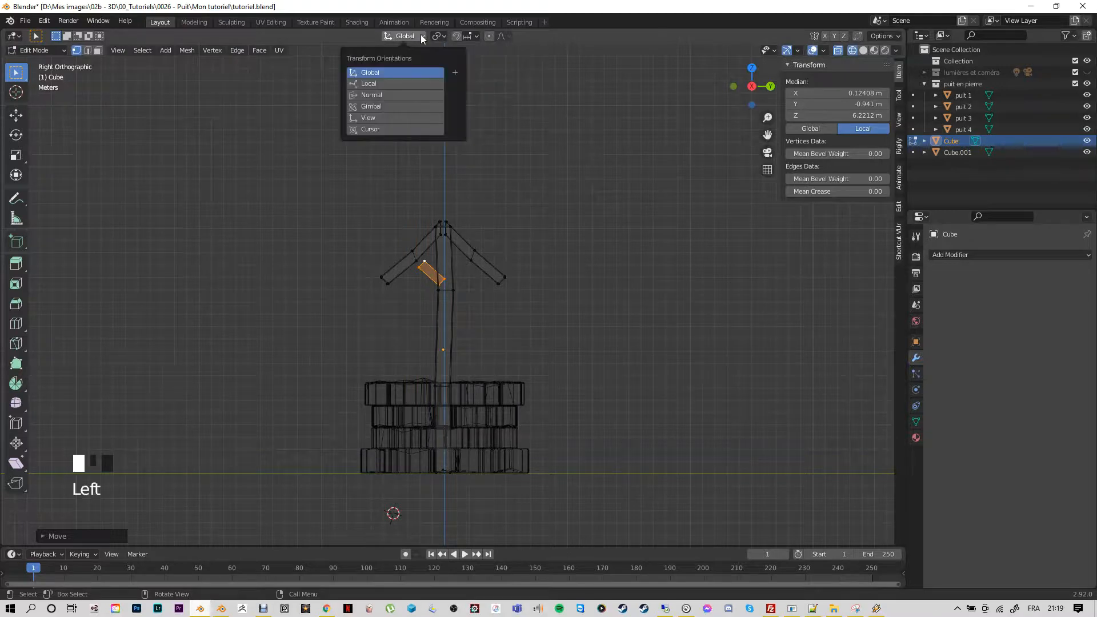
{"action": "left_click", "coordinate": [385, 85]}
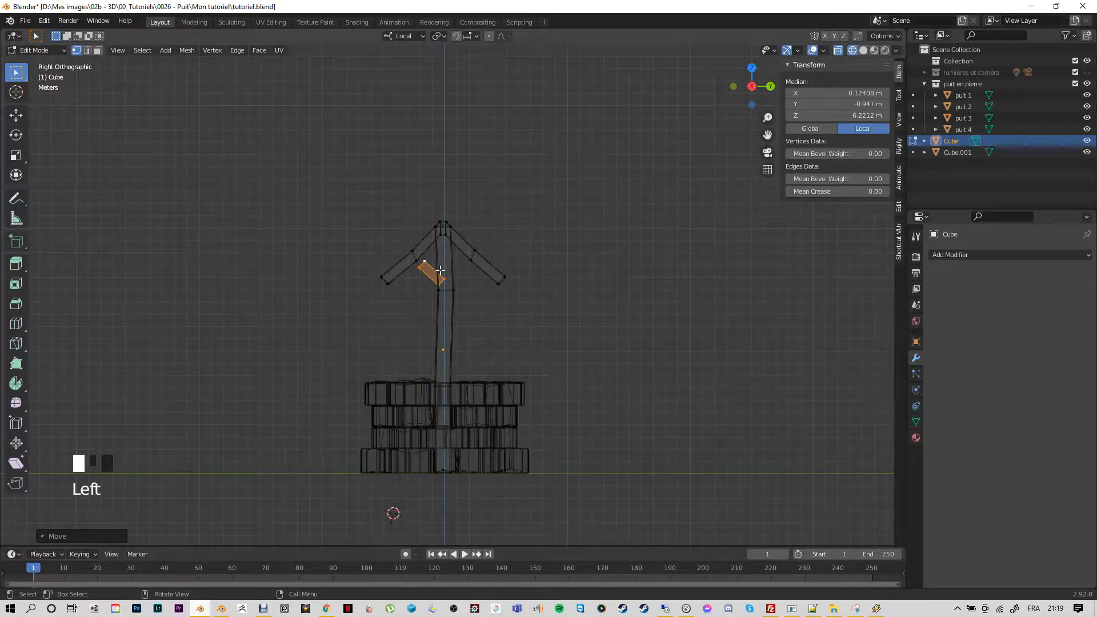
{"action": "key", "text": "g"}
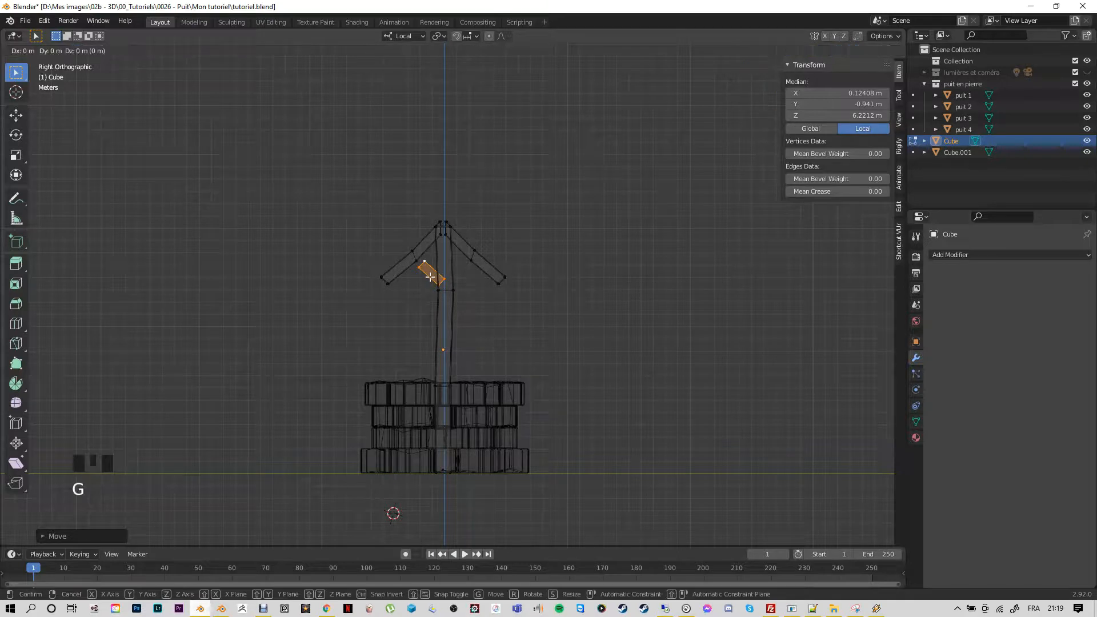
{"action": "key", "text": "z"}
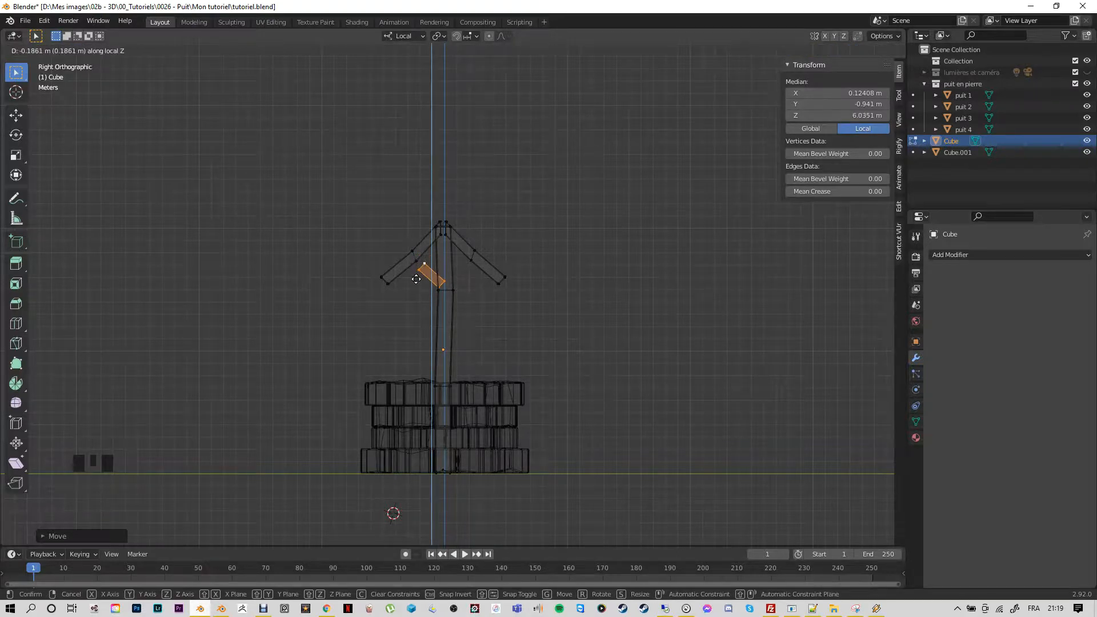
{"action": "left_click", "coordinate": [416, 278]}
Return the transform orientation to Normal and scale the beam to about 0.91 along its normal Z axis
{"action": "left_click", "coordinate": [422, 35]}
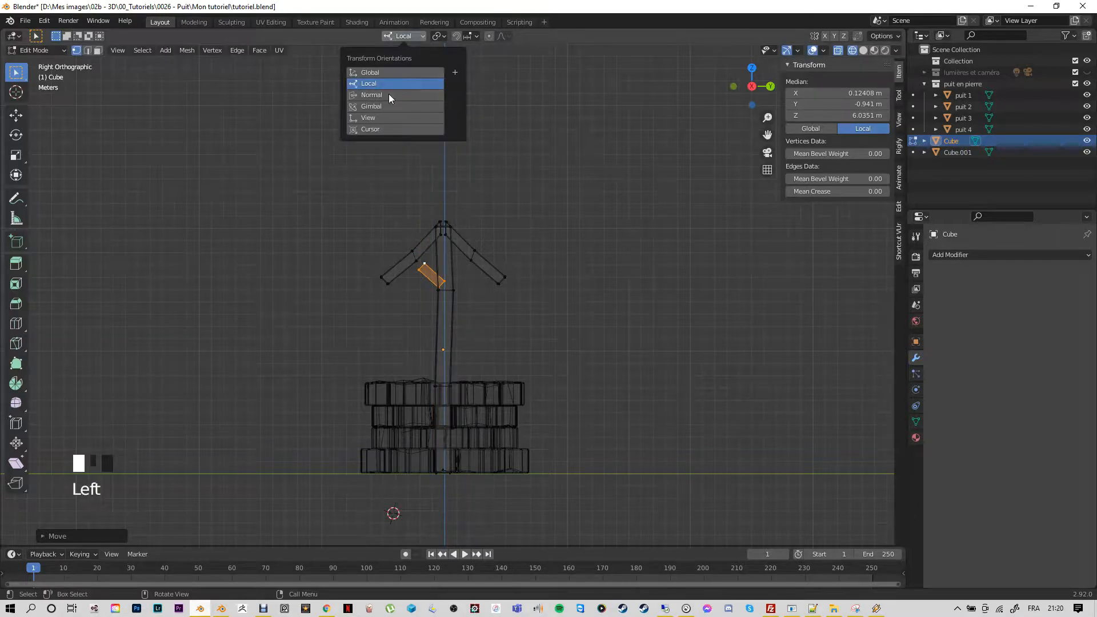
{"action": "left_click", "coordinate": [388, 94]}
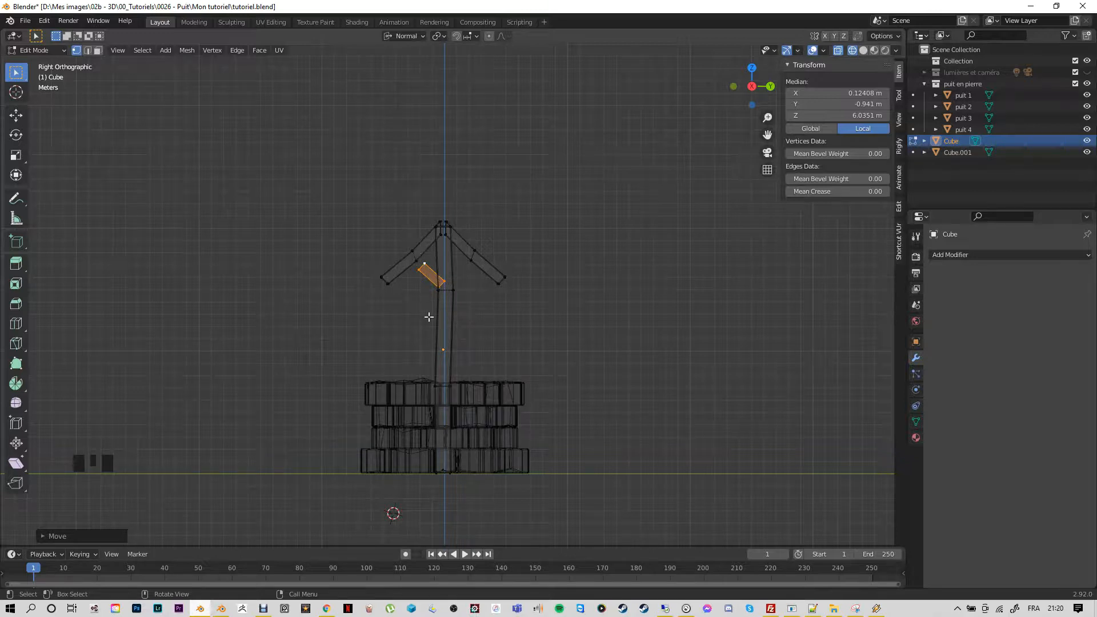
{"action": "key", "text": "s"}
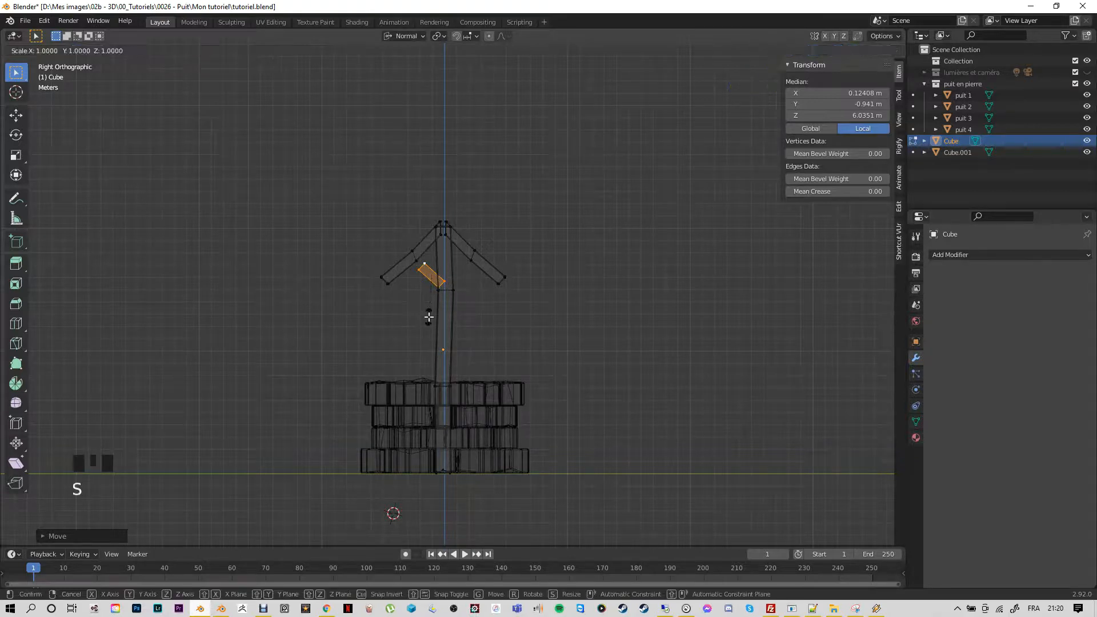
{"action": "key", "text": "z"}
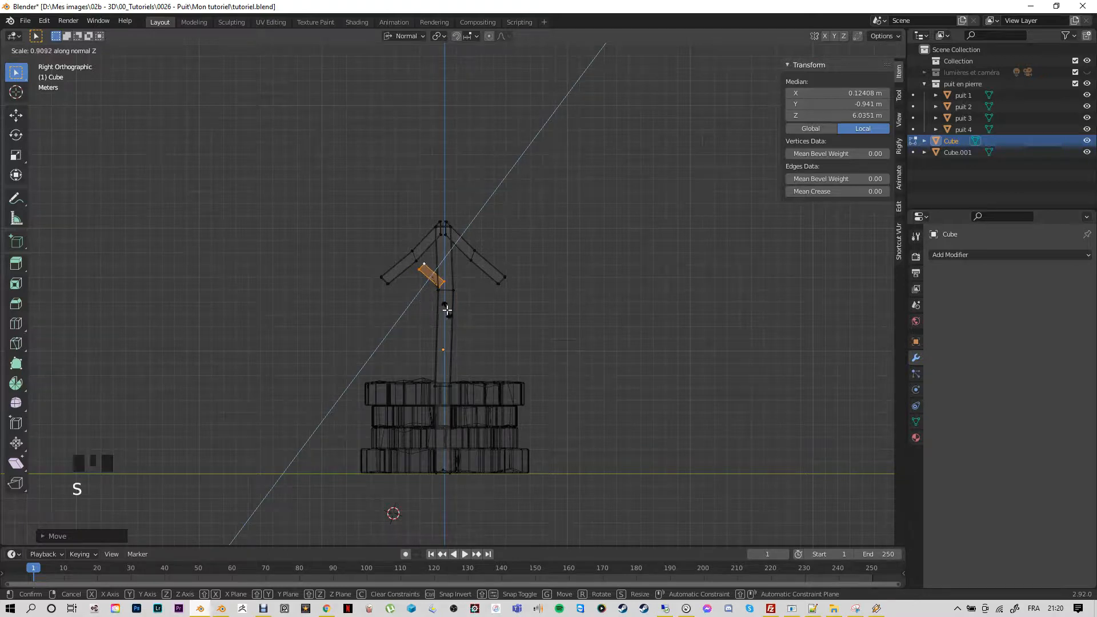
{"action": "left_click", "coordinate": [446, 308]}
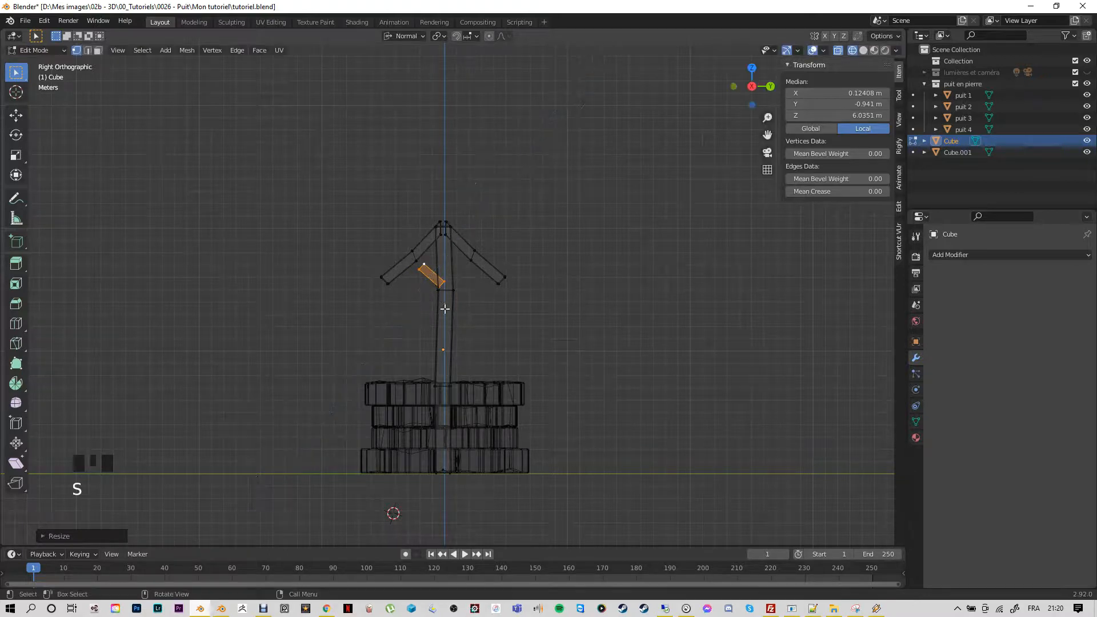
Select the vertices of the brace's upper end and move them about 1.28 m outward and up to meet the rafter
{"action": "left_click", "coordinate": [420, 277]}
{"action": "left_click_drag", "start_coordinate": [419, 277], "coordinate": [433, 260]}
{"action": "key", "text": "g"}
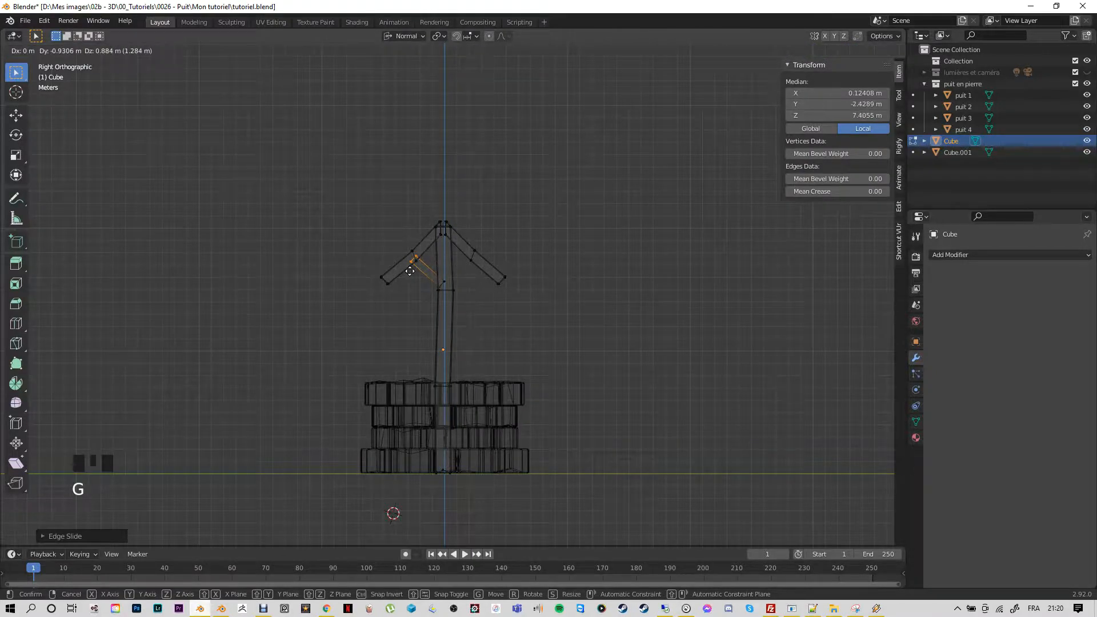
{"action": "left_click", "coordinate": [410, 271]}
{"action": "left_click", "coordinate": [421, 309]}
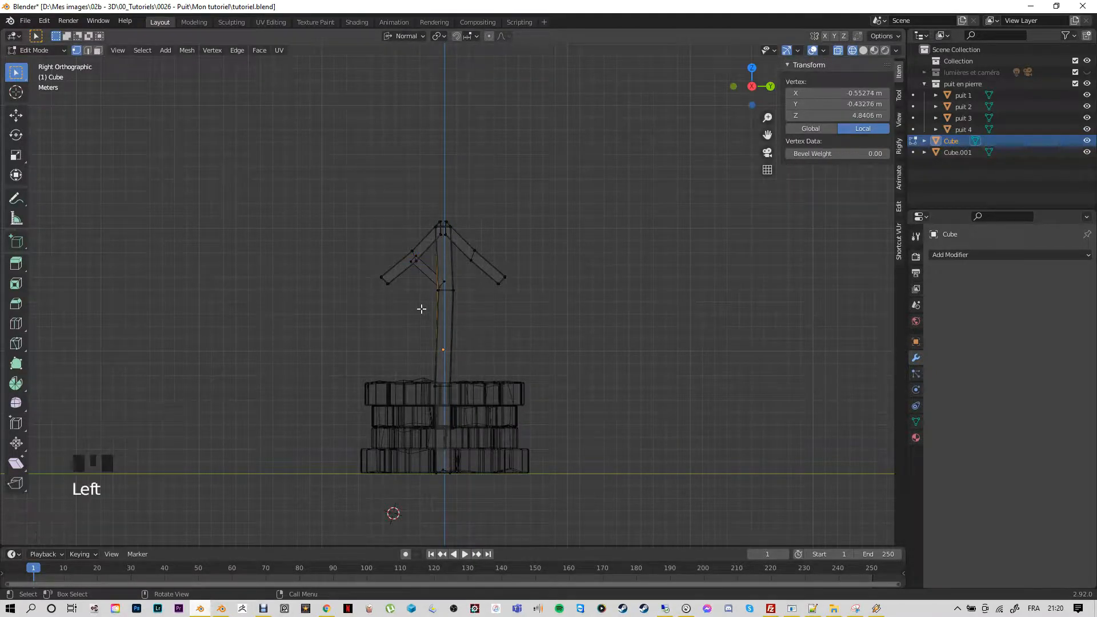
Select the whole diagonal brace and move it about 0.58 m along its normal Z axis so its ends sink into the rafter and post
{"action": "mouse_move", "coordinate": [421, 309]}
{"action": "middle_mouse_down"}
{"action": "mouse_move", "coordinate": [571, 345]}
{"action": "mouse_move", "coordinate": [503, 341]}
{"action": "mouse_move", "coordinate": [457, 316]}
{"action": "mouse_move", "coordinate": [431, 326]}
{"action": "middle_mouse_up"}
{"action": "scroll", "coordinate": [543, 357], "scroll_direction": "down", "scroll_amount": 1}
{"action": "scroll", "coordinate": [541, 360], "scroll_direction": "up", "scroll_amount": 4}
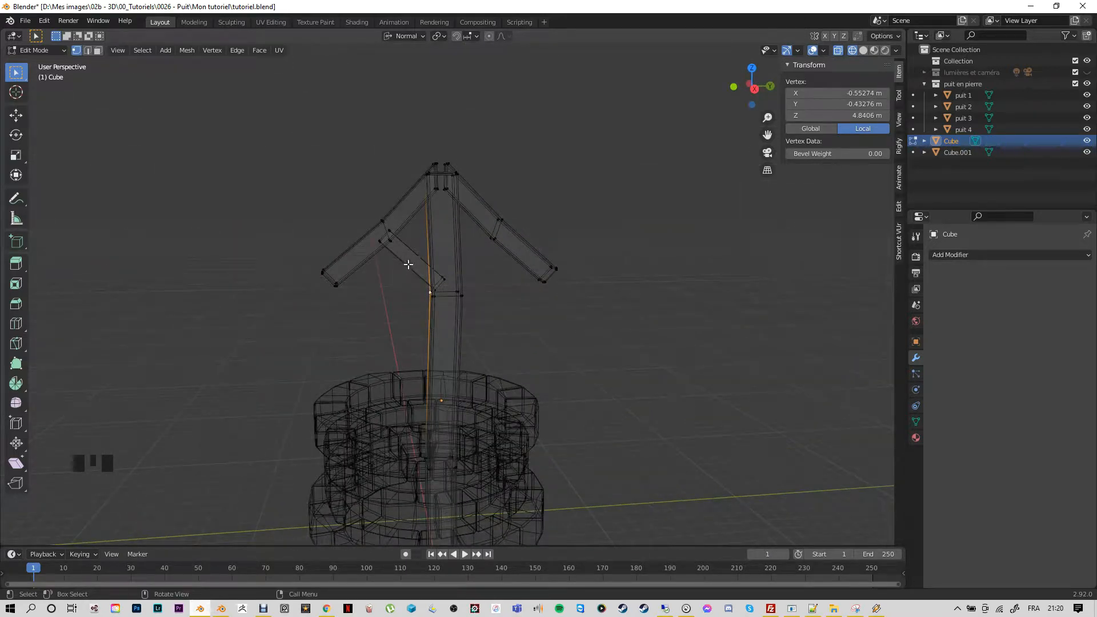
{"action": "left_click", "coordinate": [443, 280]}
{"action": "key", "text": "l"}
{"action": "left_click", "coordinate": [389, 315]}
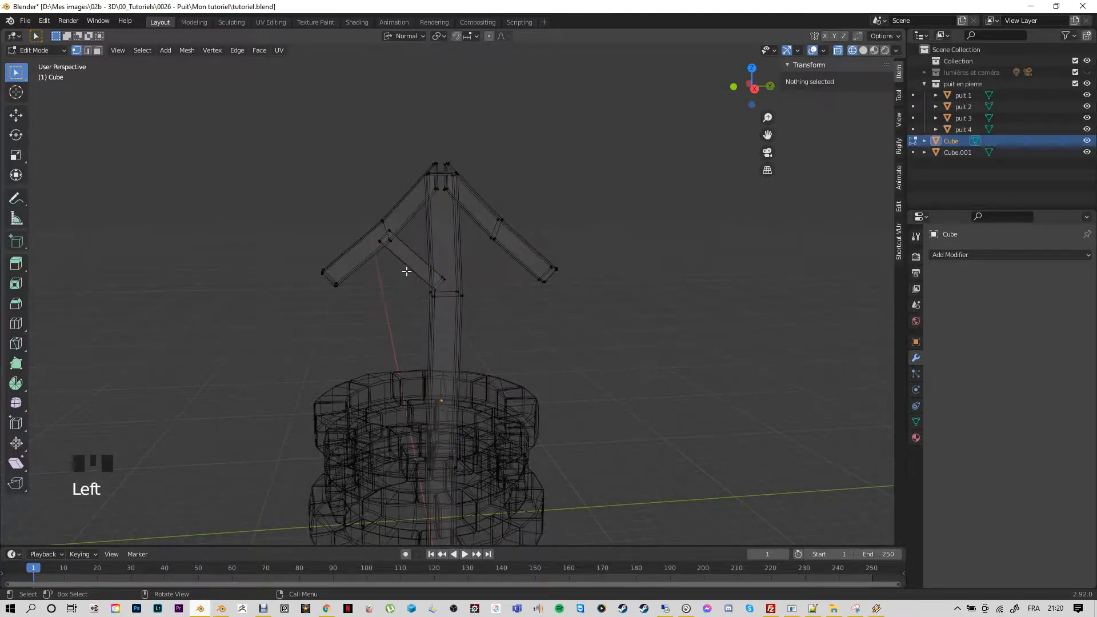
{"action": "left_click", "coordinate": [442, 279]}
{"action": "key", "text": "l"}
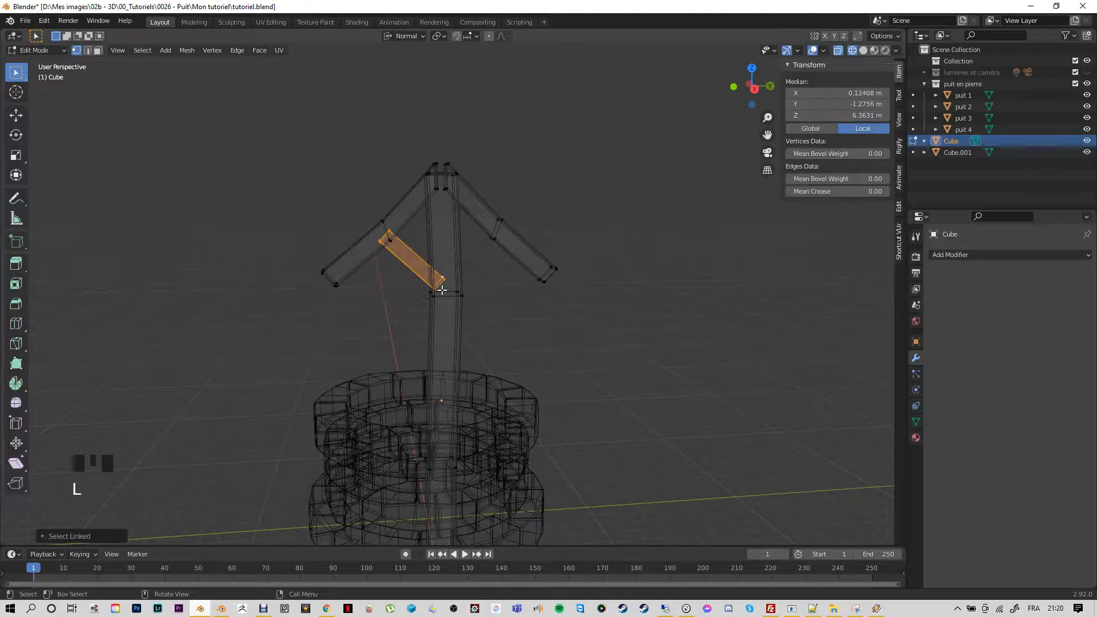
{"action": "key", "text": "g"}
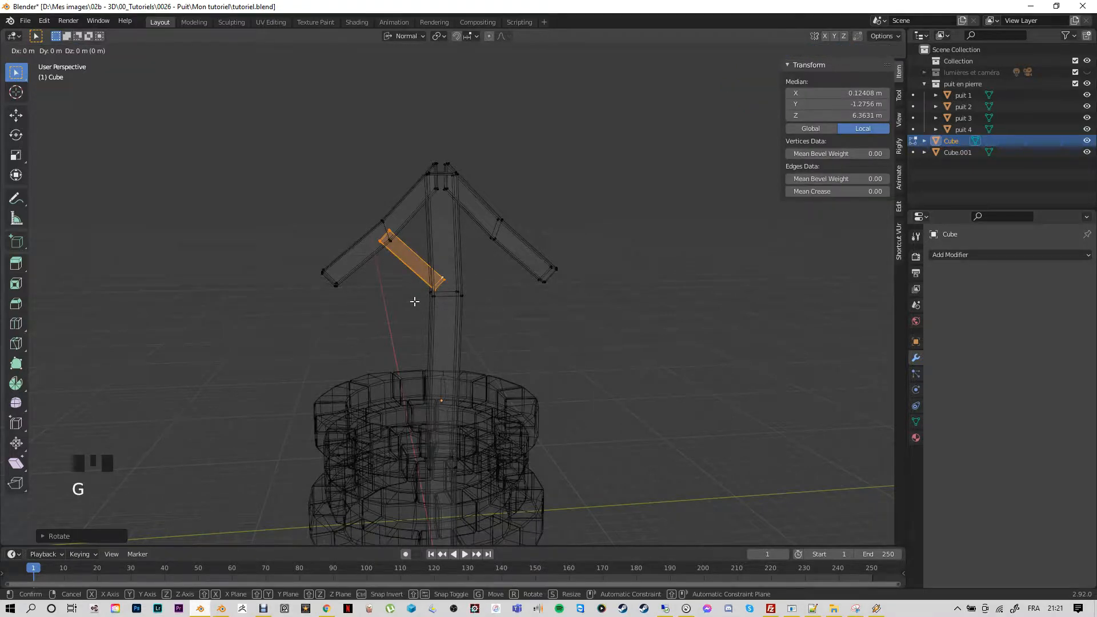
{"action": "key", "text": "z"}
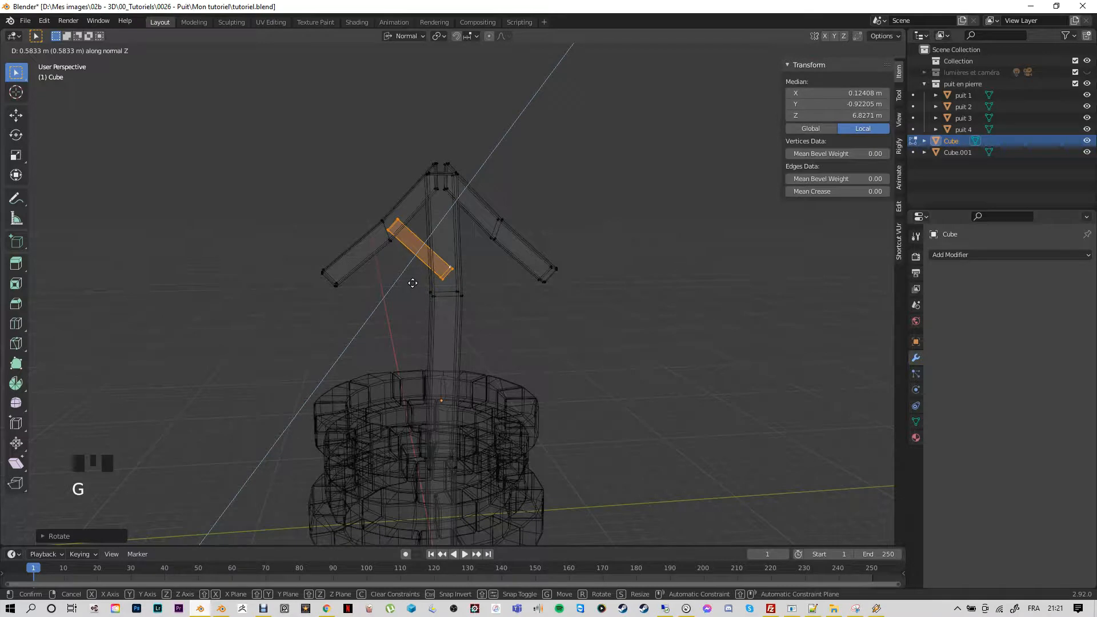
{"action": "left_click", "coordinate": [412, 283]}
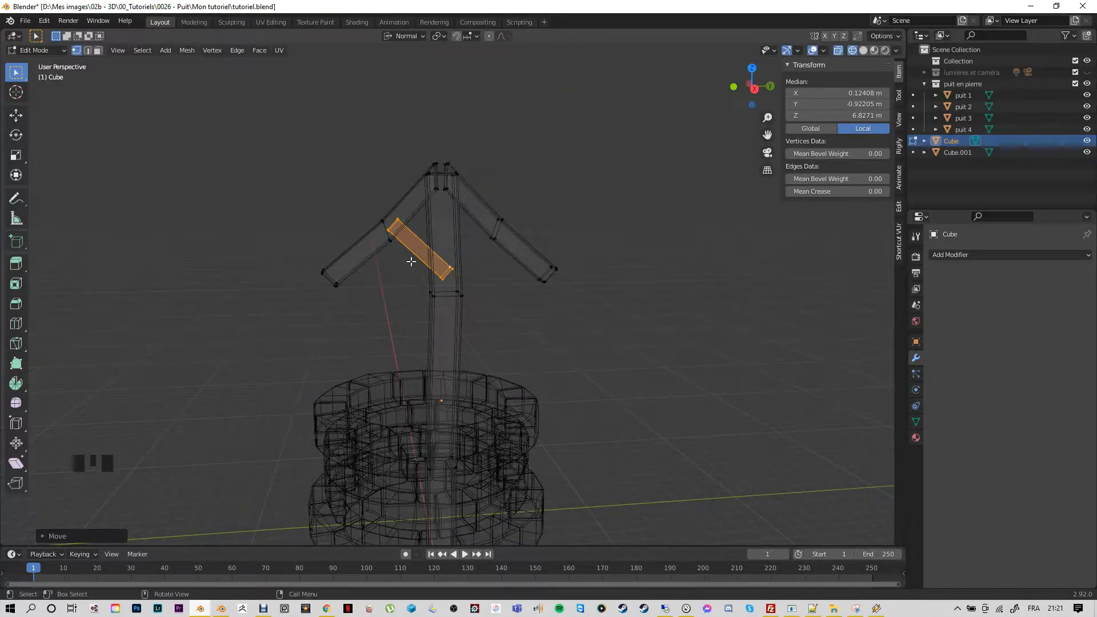
Bevel the edges of the diagonal brace with a width of about 0.1 m and one segment, and deselect it
{"action": "key", "text": "ctrl+b"}
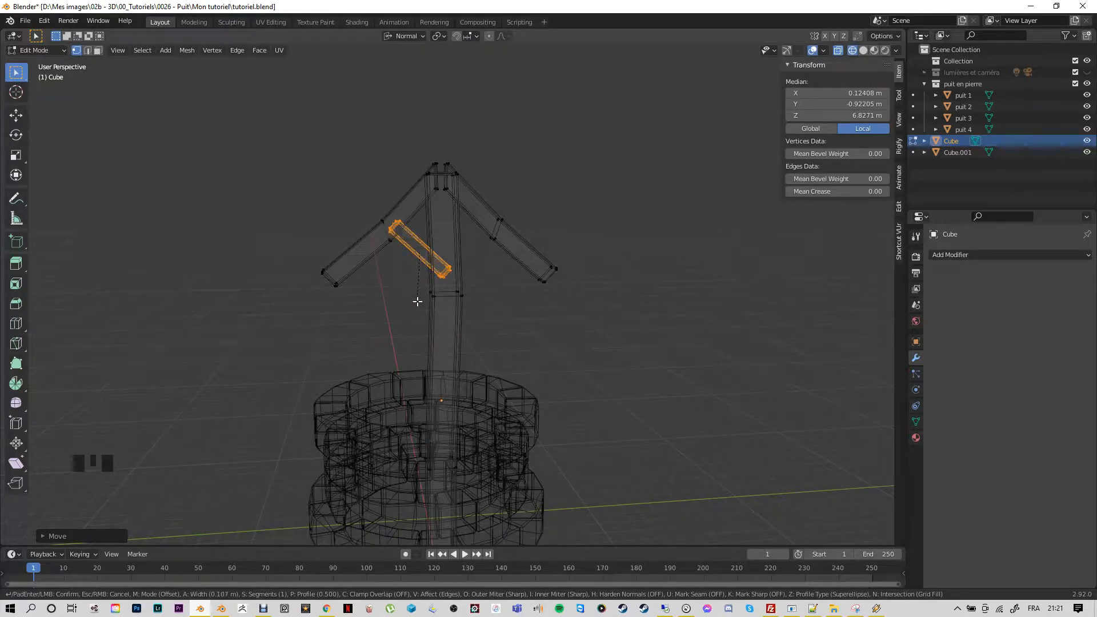
{"action": "left_click", "coordinate": [417, 300]}
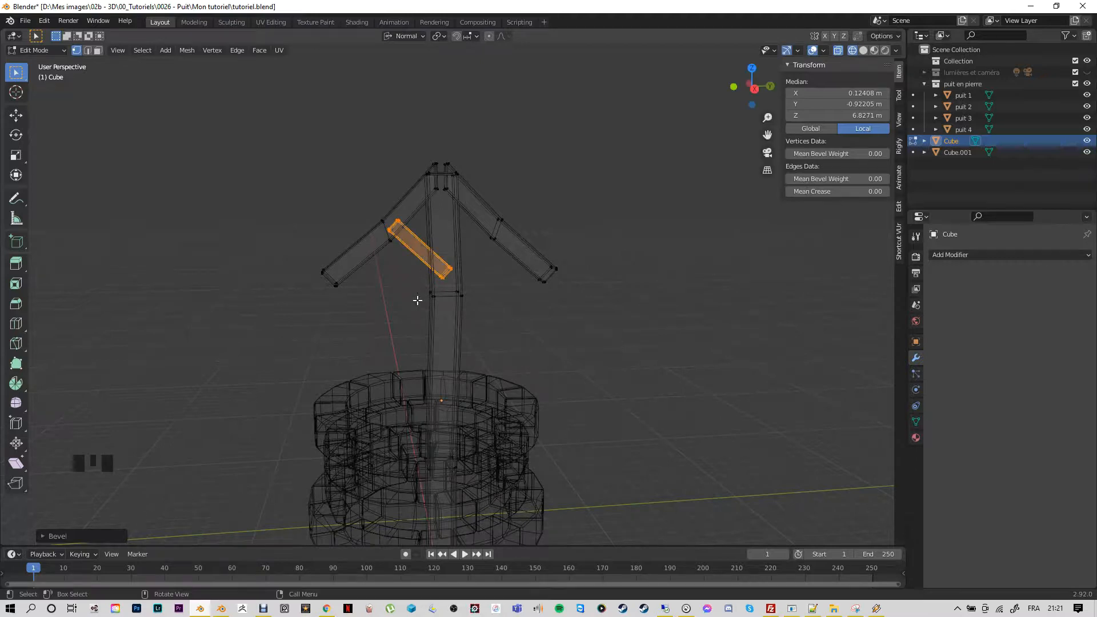
{"action": "left_click", "coordinate": [412, 323]}
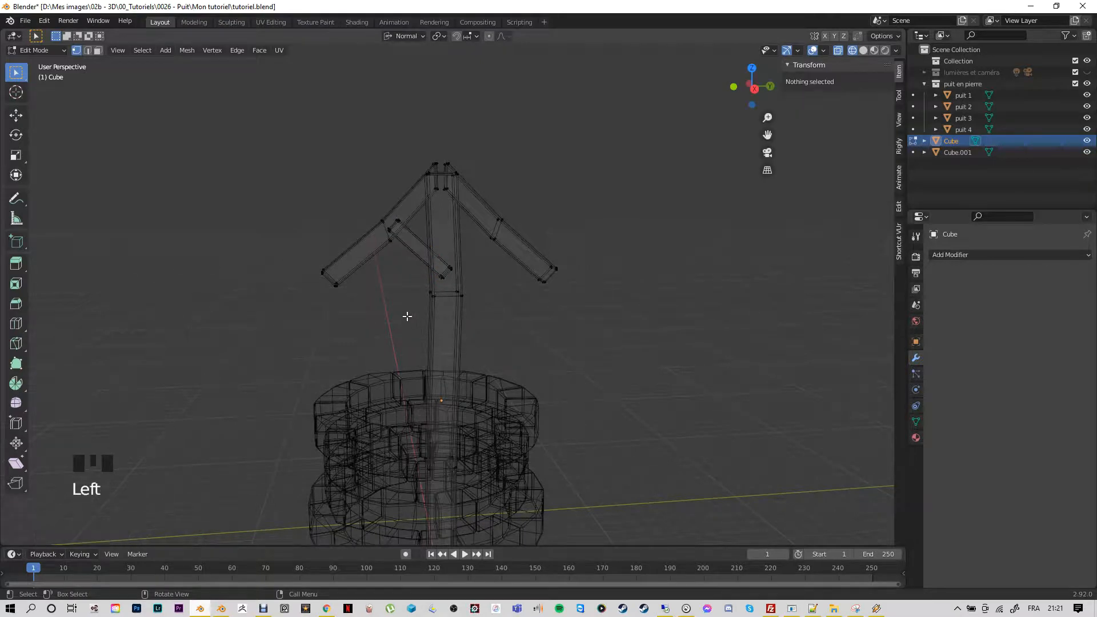
In solid shading, select the whole diagonal brace and move it about -0.17 m along its normal X axis to centre it on the rafter
{"action": "key", "text": "z"}
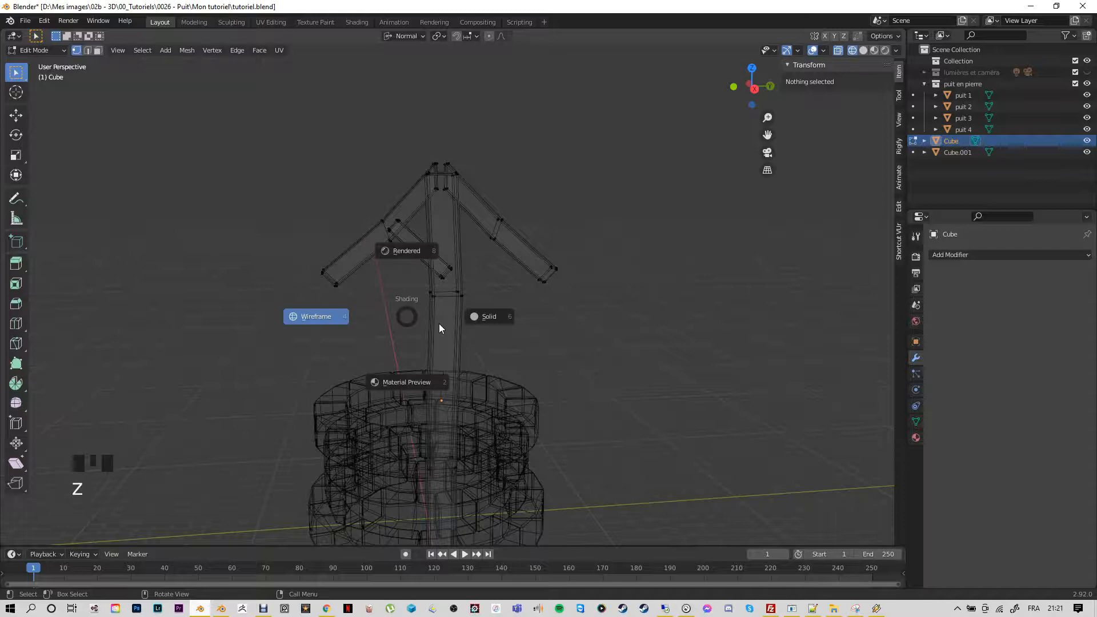
{"action": "left_click", "coordinate": [486, 316]}
{"action": "mouse_move", "coordinate": [372, 299]}
{"action": "middle_mouse_down"}
{"action": "mouse_move", "coordinate": [404, 297]}
{"action": "mouse_move", "coordinate": [436, 337]}
{"action": "mouse_move", "coordinate": [482, 343]}
{"action": "middle_mouse_up"}
{"action": "scroll", "coordinate": [457, 311], "scroll_direction": "up", "scroll_amount": 4}
{"action": "key", "text": "l"}
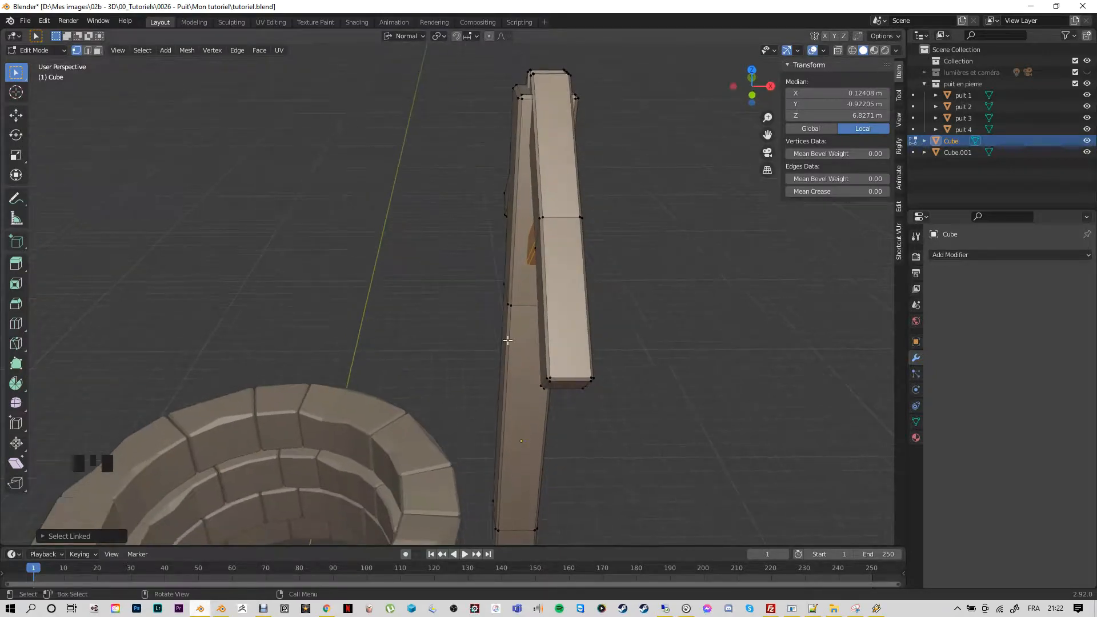
{"action": "key", "text": "g"}
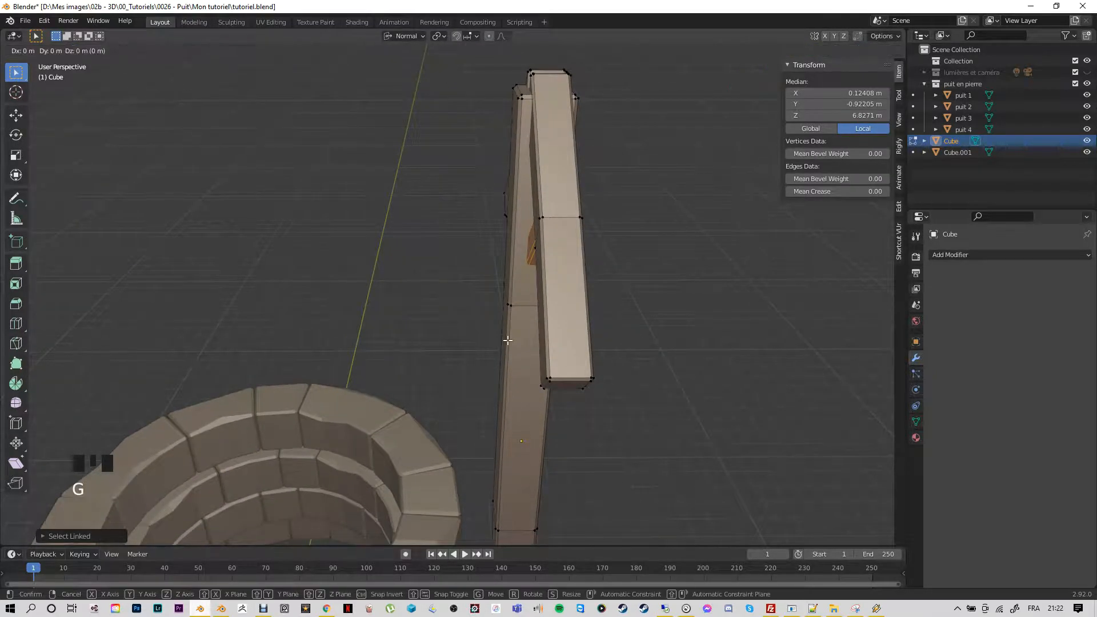
{"action": "key", "text": "x"}
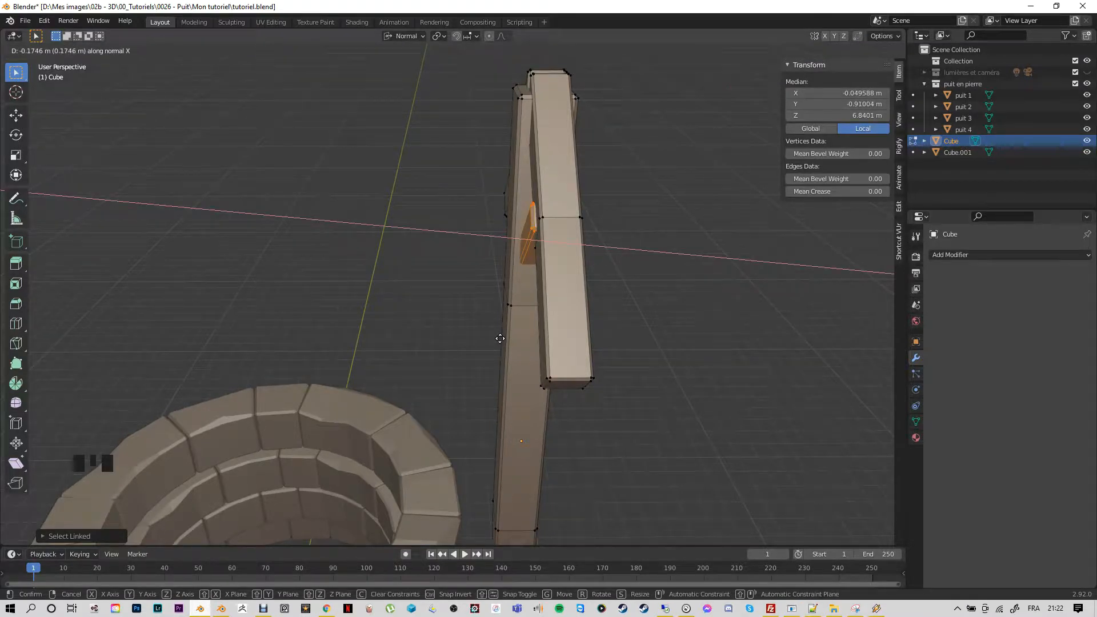
{"action": "left_click", "coordinate": [499, 338]}
Select the vertices of the brace's upper end in wireframe and move them about 0.2 m further up and outward into the rafter
{"action": "middle_click_drag", "start_coordinate": [472, 350], "coordinate": [590, 350]}
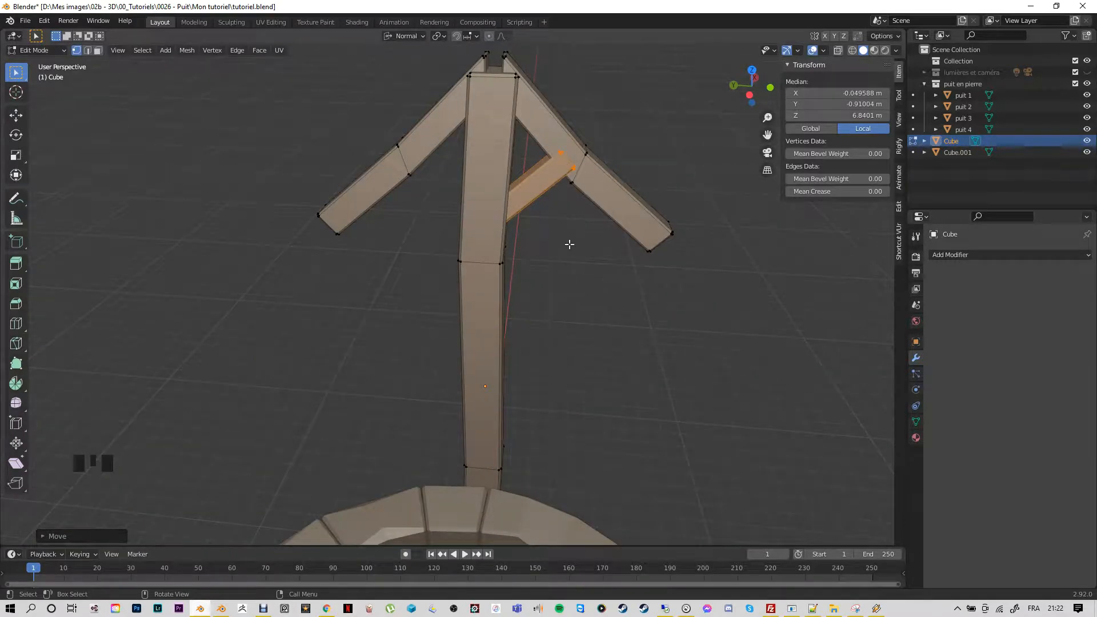
{"action": "key", "text": "z"}
{"action": "key", "text": "z"}
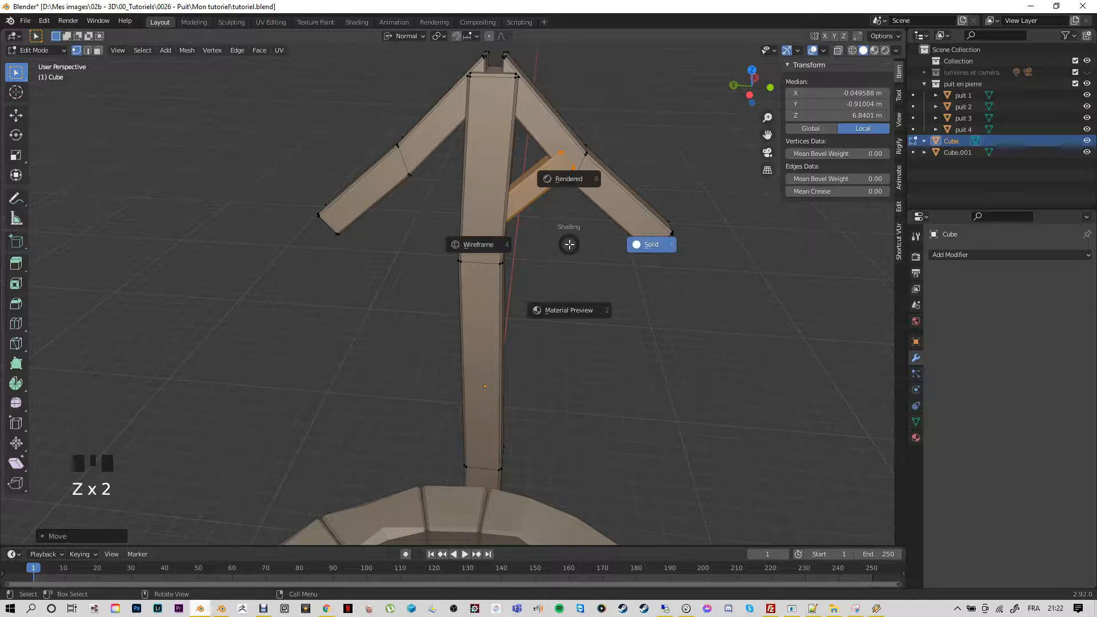
{"action": "left_click", "coordinate": [494, 252]}
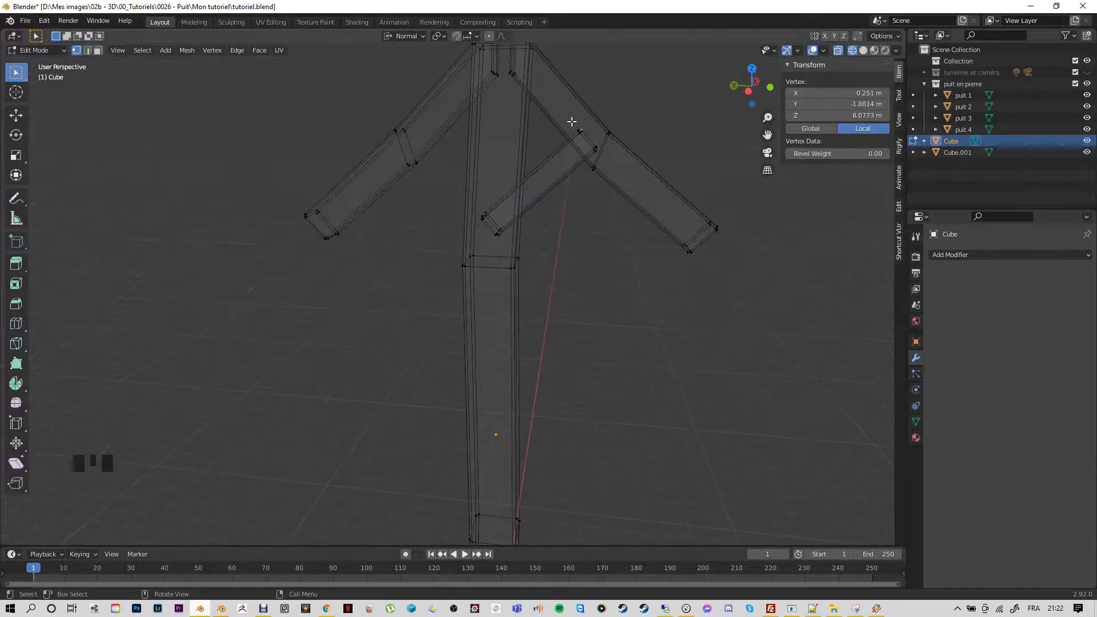
{"action": "left_click_drag", "start_coordinate": [571, 121], "coordinate": [597, 155]}
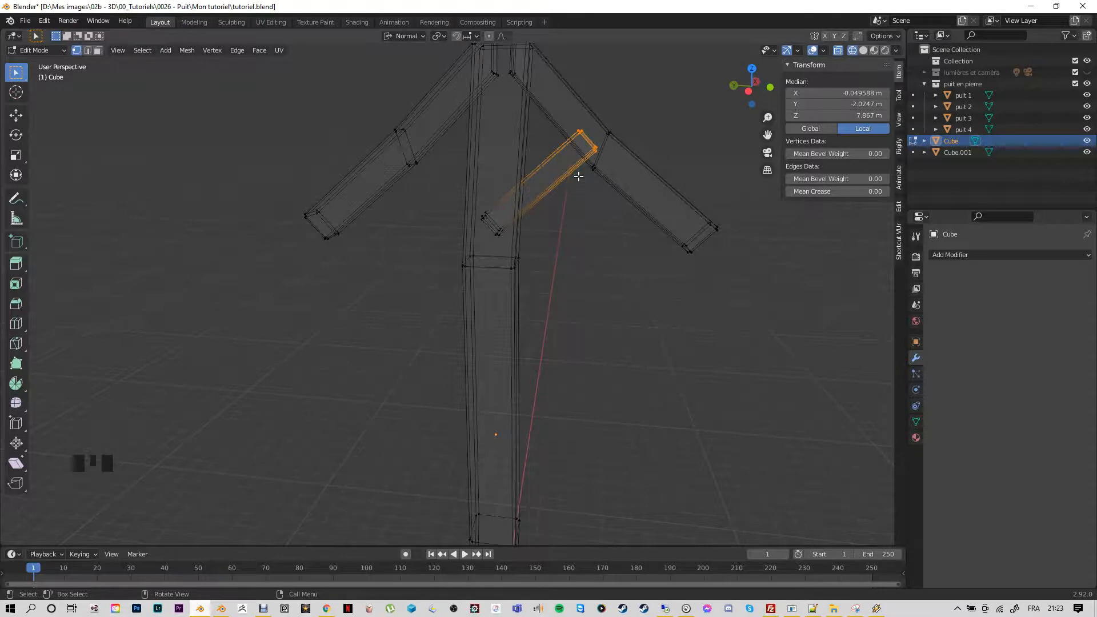
{"action": "key", "text": "g"}
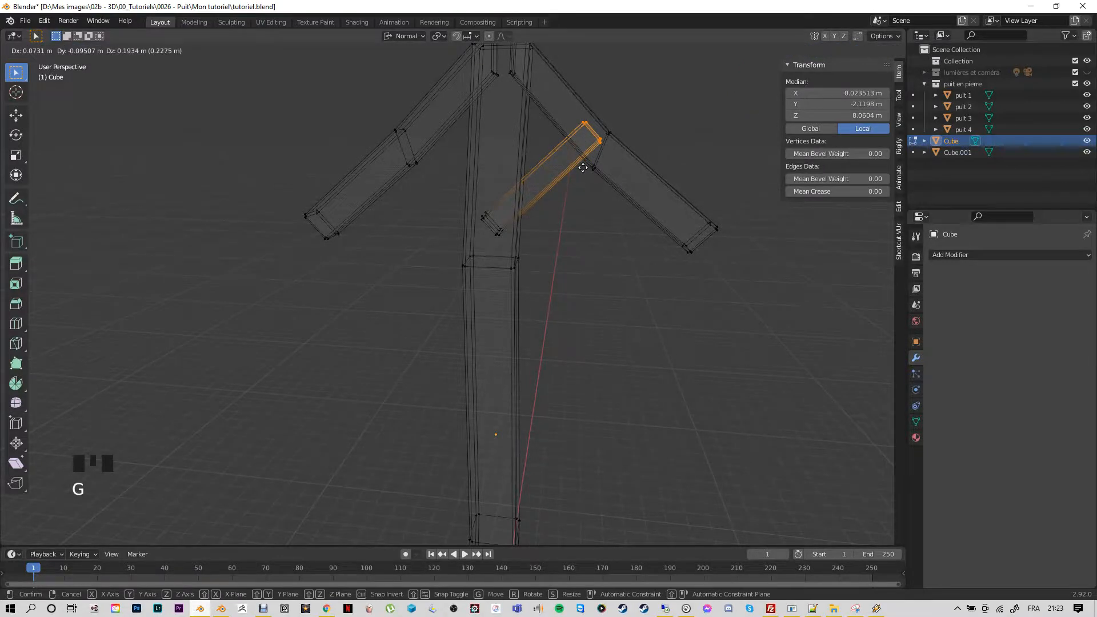
{"action": "left_click", "coordinate": [579, 213]}
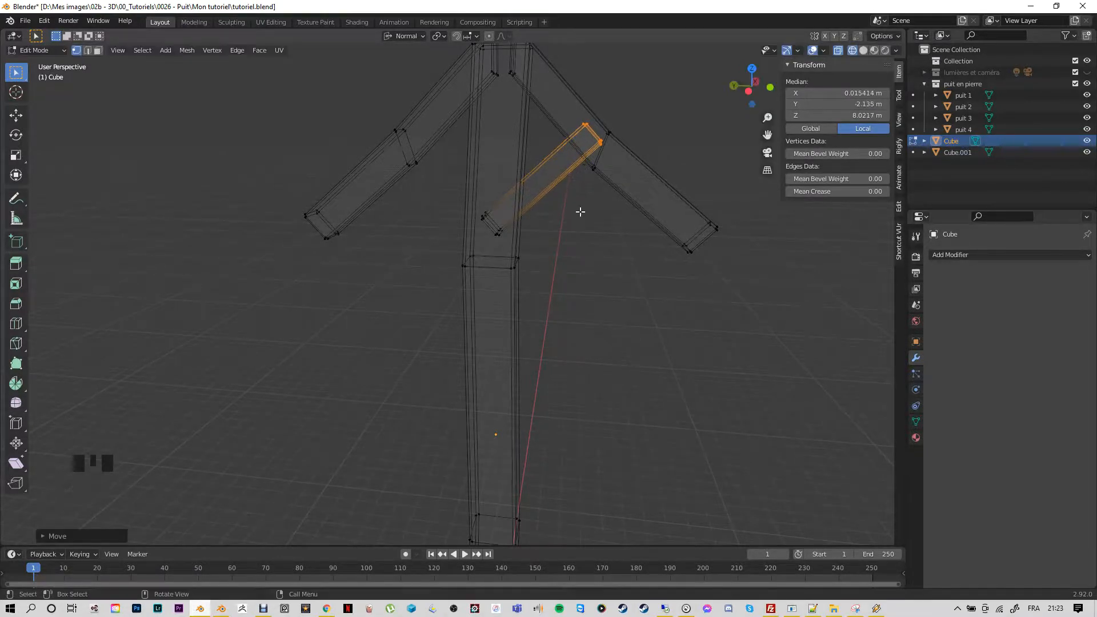
{"action": "key", "text": "z"}
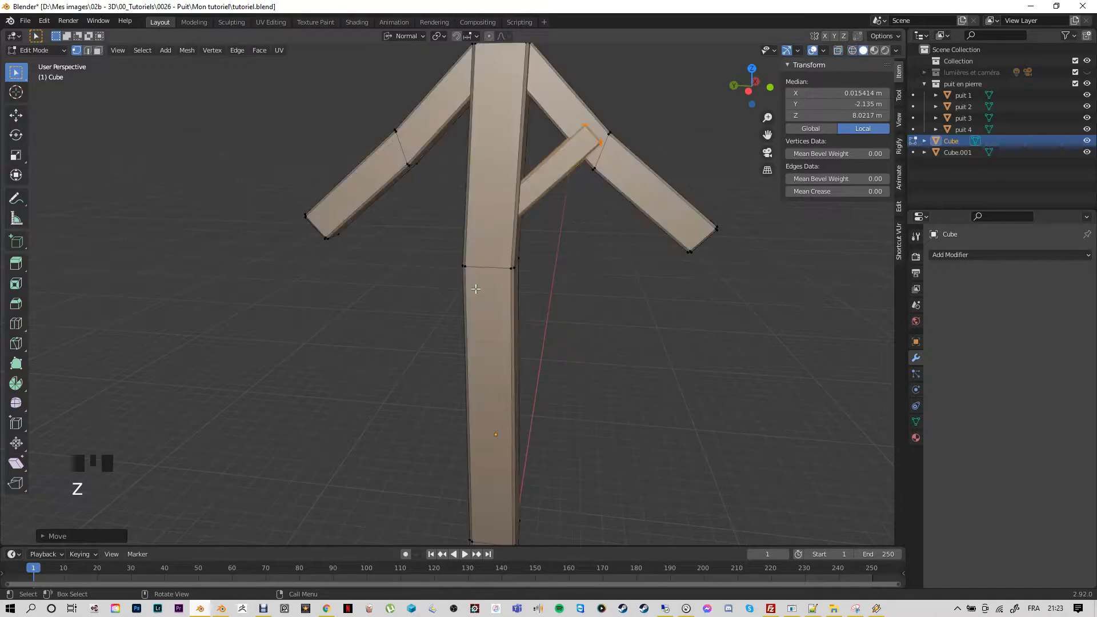
{"action": "left_click", "coordinate": [582, 237]}
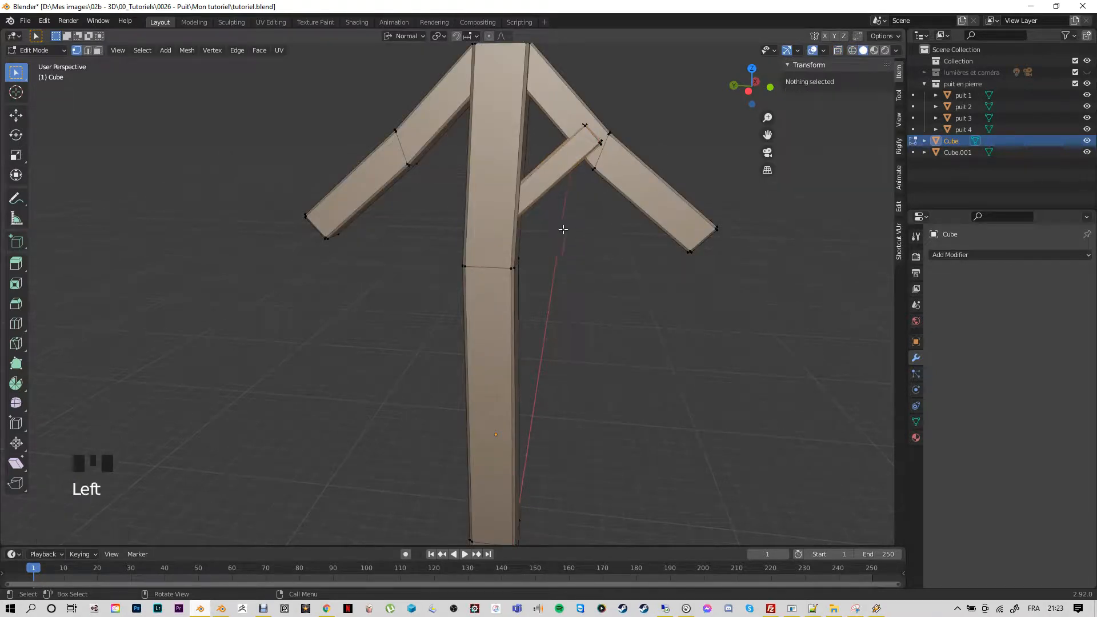
{"action": "middle_click_drag", "start_coordinate": [573, 223], "coordinate": [566, 272]}
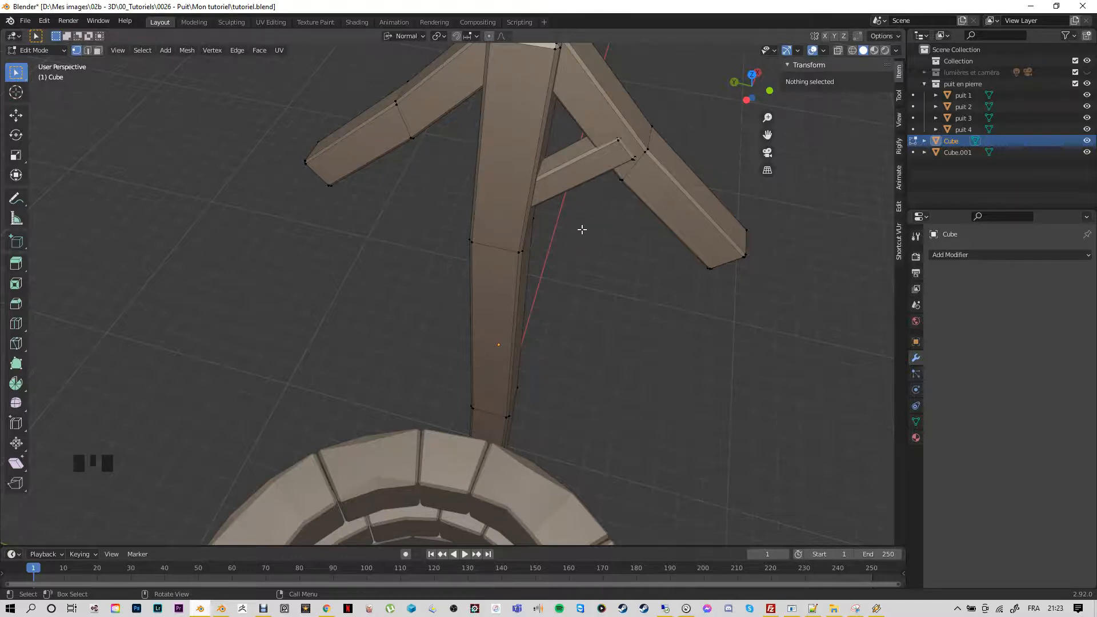
Select the entire linked geometry of the diagonal brace in wireframe shading, leaving the rafter unselected
{"action": "key", "text": "z"}
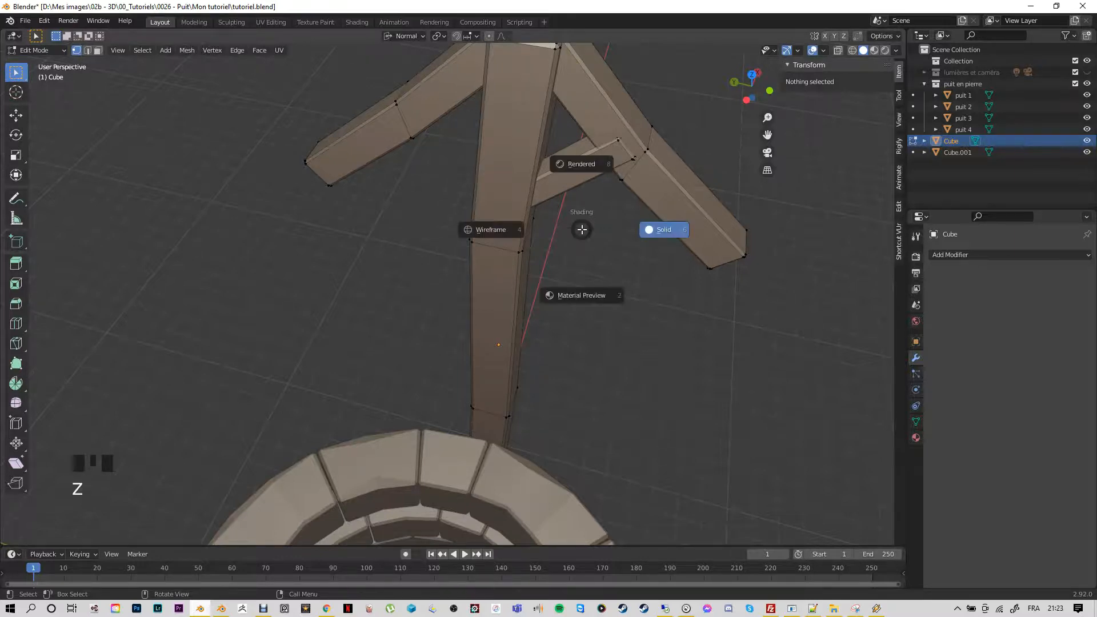
{"action": "left_click", "coordinate": [502, 231]}
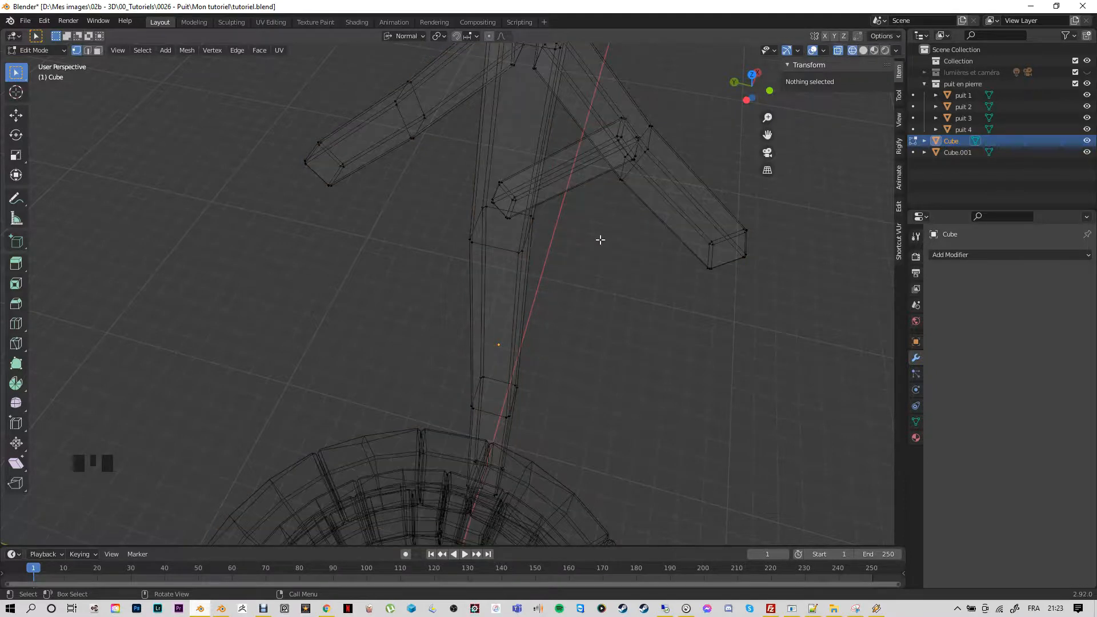
{"action": "middle_click_drag", "start_coordinate": [597, 234], "coordinate": [605, 201]}
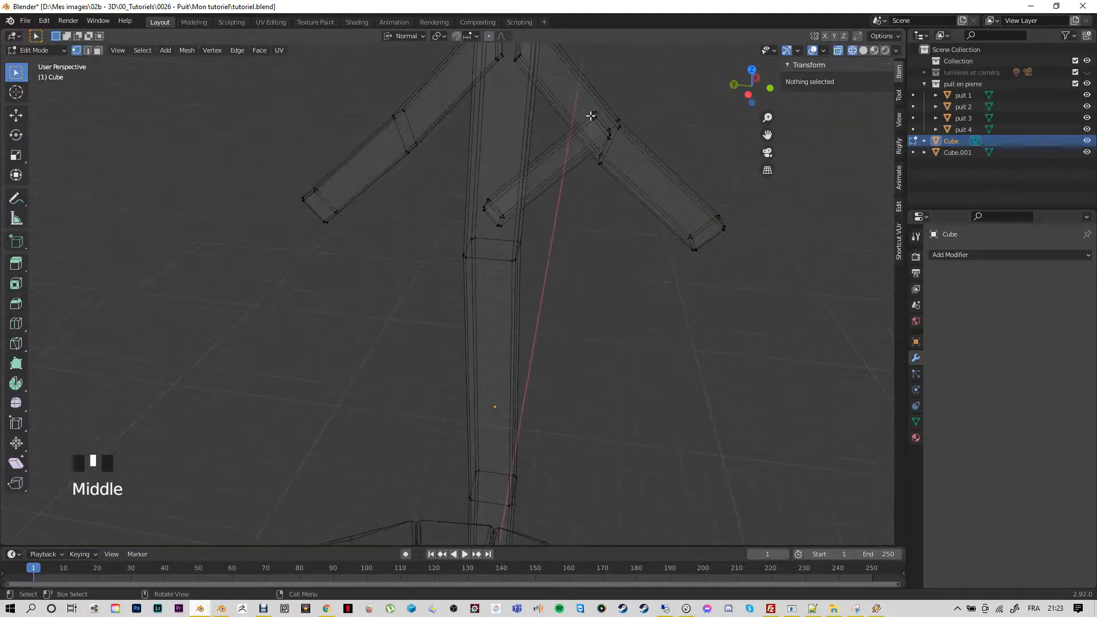
{"action": "left_click", "coordinate": [591, 116]}
{"action": "key", "text": "l"}
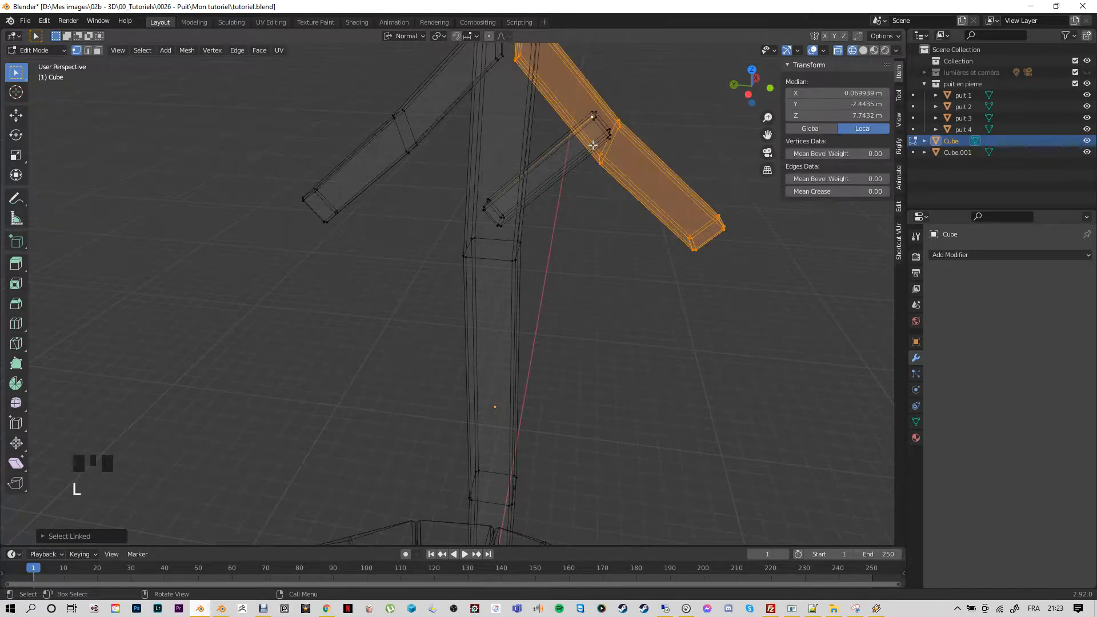
{"action": "left_click", "coordinate": [581, 203]}
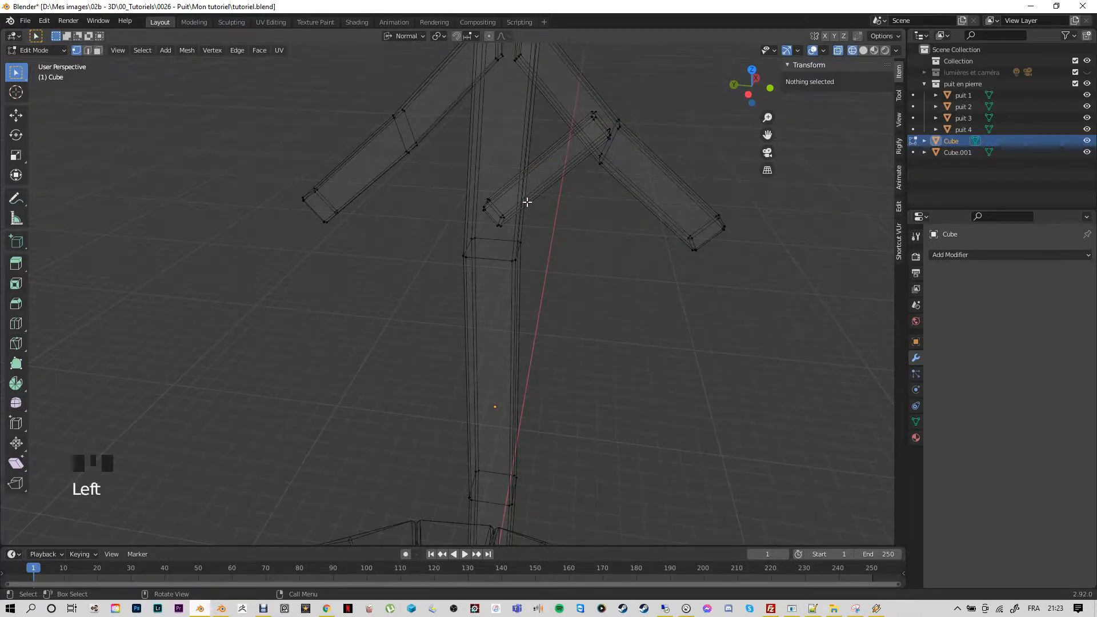
{"action": "left_click", "coordinate": [498, 239]}
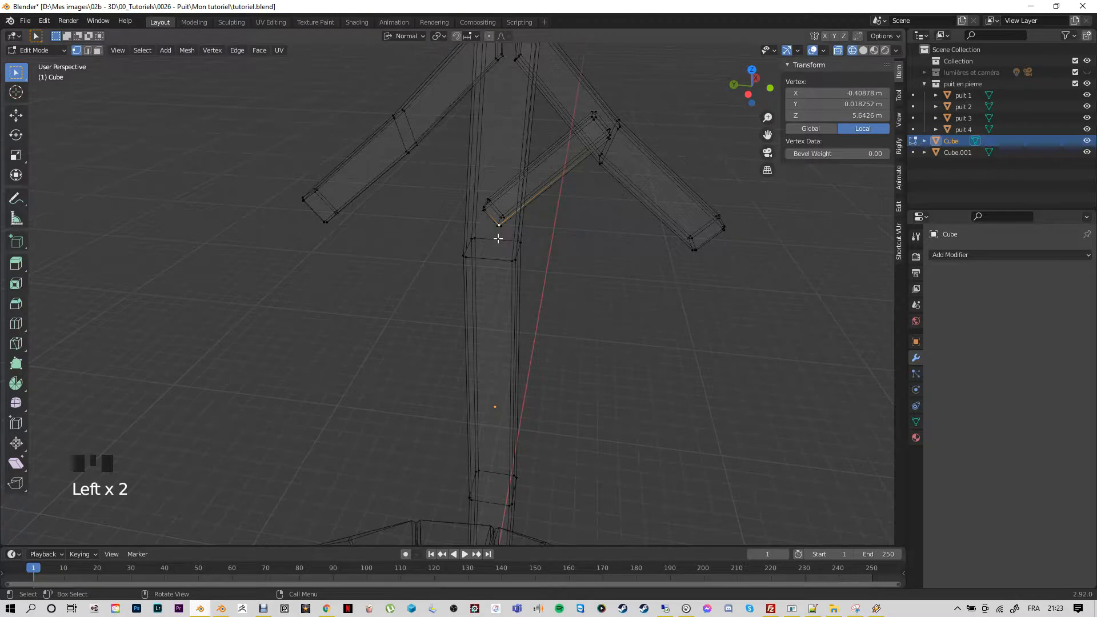
{"action": "key", "text": "l"}
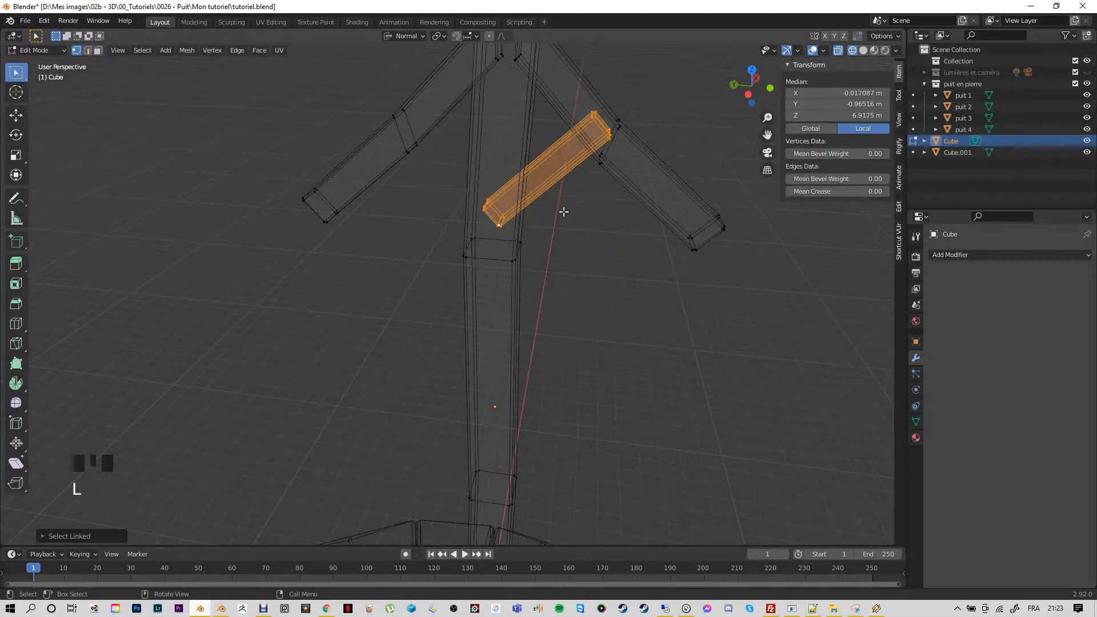
Try placing a duplicate of the brace beside the opposite rafter and rotating the copy about its normal X axis
{"action": "key", "text": "shift"}
{"action": "key", "text": "shift+d"}
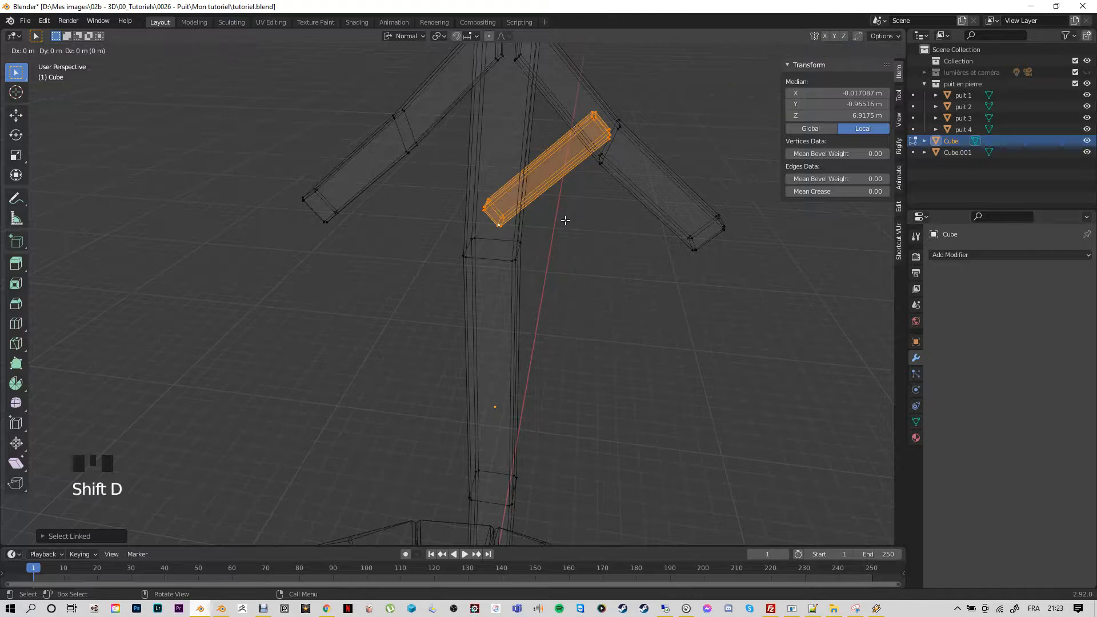
{"action": "left_click", "coordinate": [429, 217]}
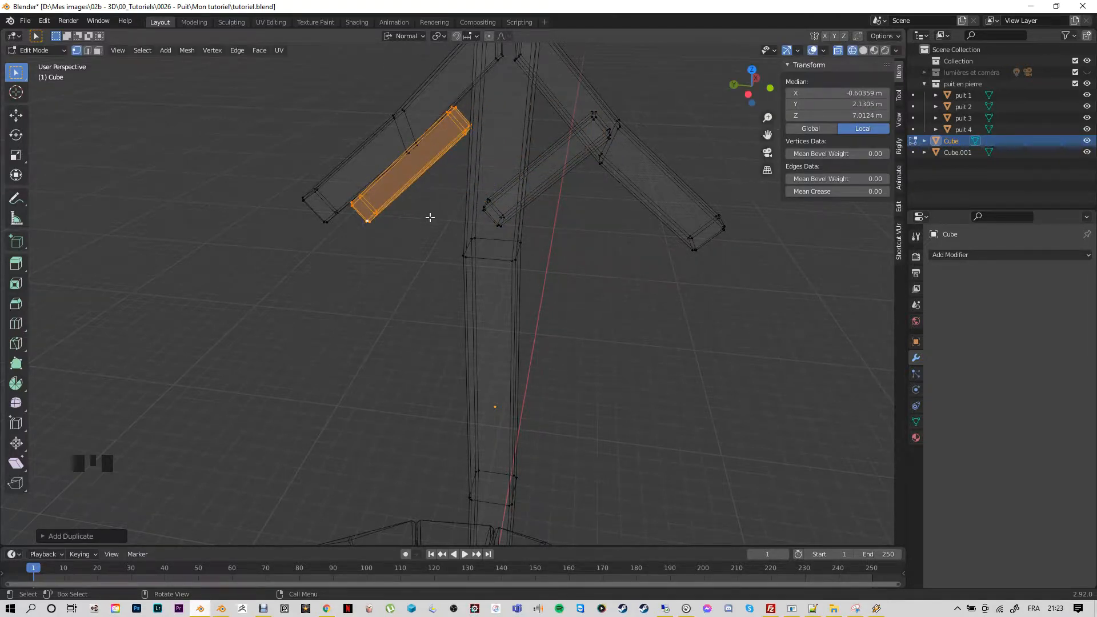
{"action": "key", "text": "r"}
{"action": "key", "text": "x"}
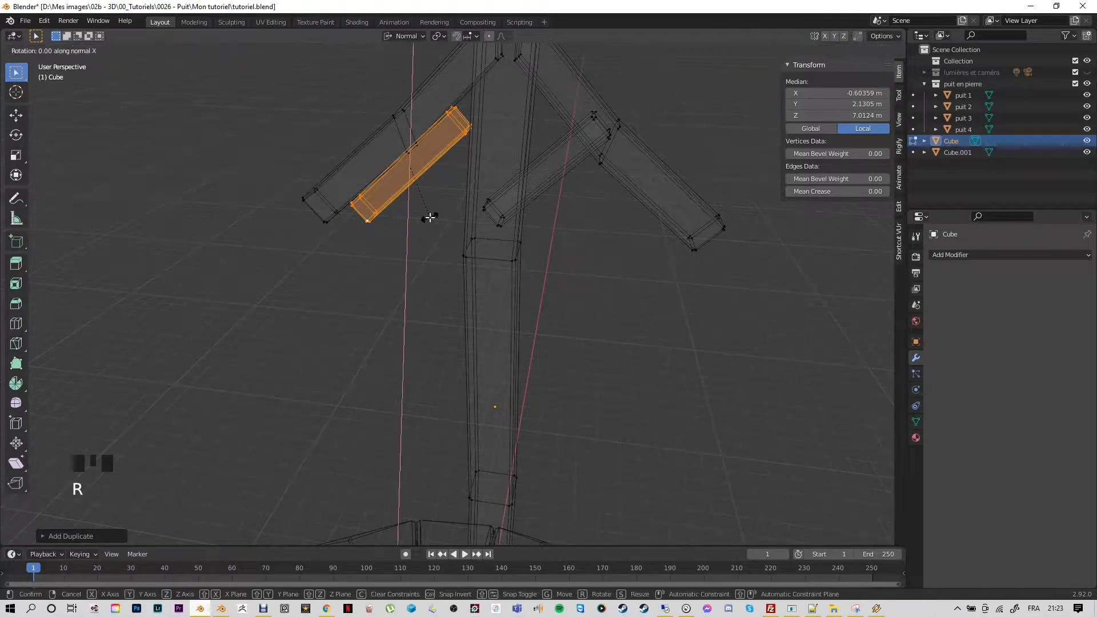
{"action": "left_click", "coordinate": [348, 185]}
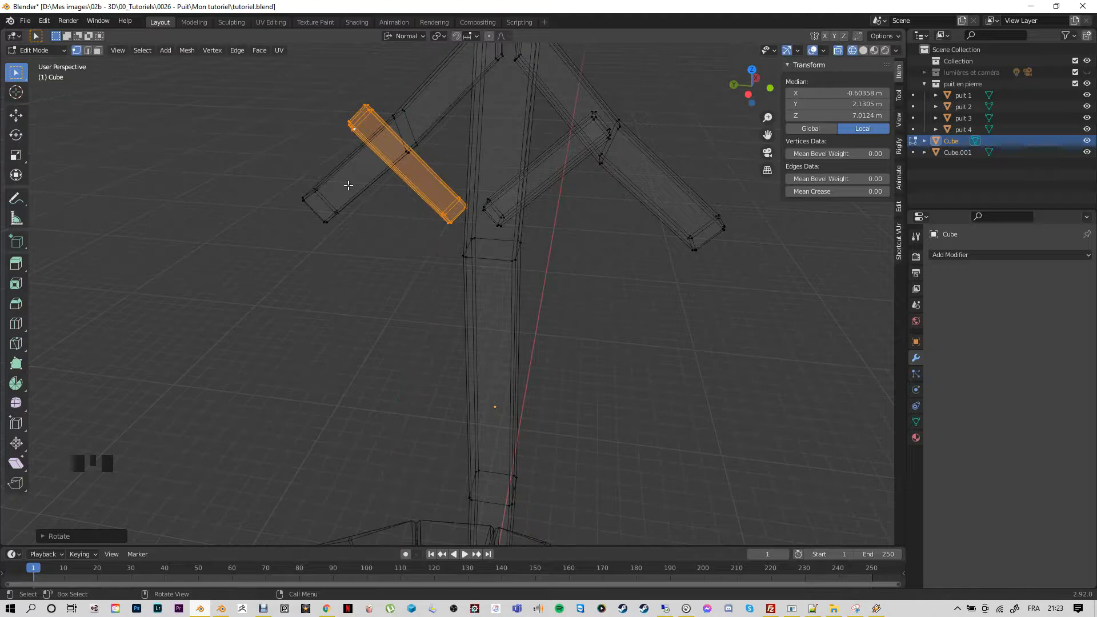
Undo the rotation and the duplication of the diagonal brace
{"action": "key", "text": "KP_1"}
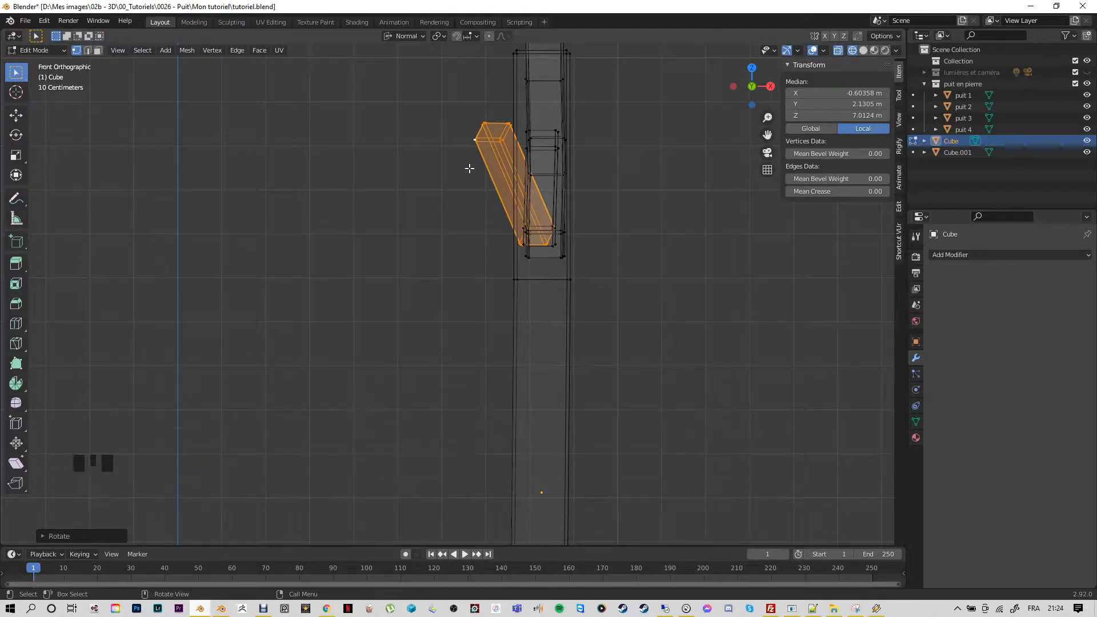
{"action": "key", "text": "ctrl+z"}
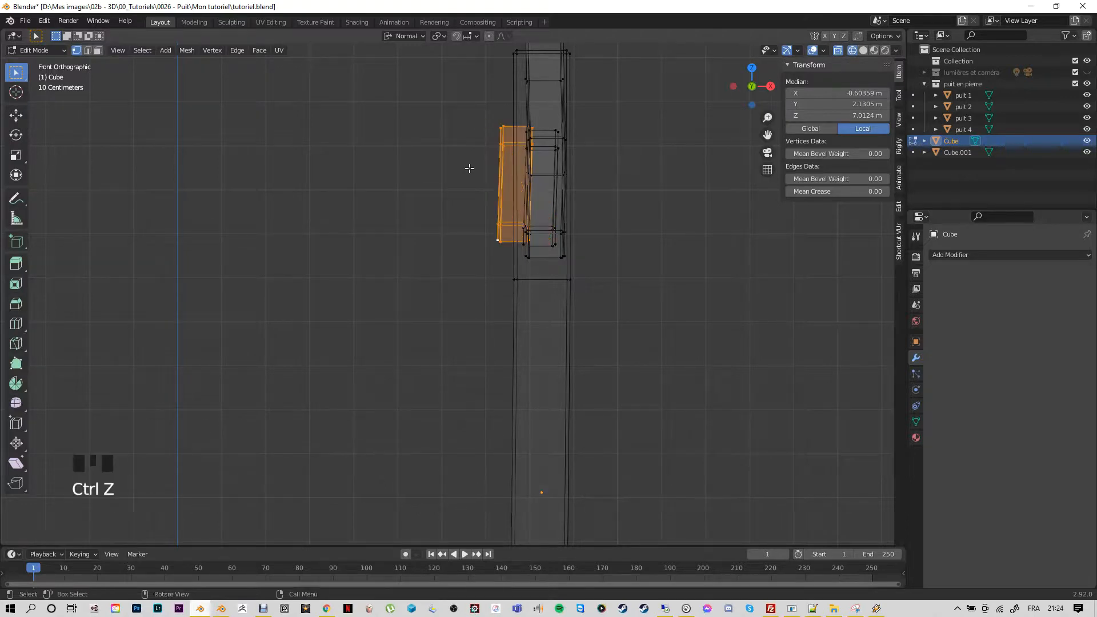
{"action": "middle_click_drag", "start_coordinate": [467, 169], "coordinate": [333, 194]}
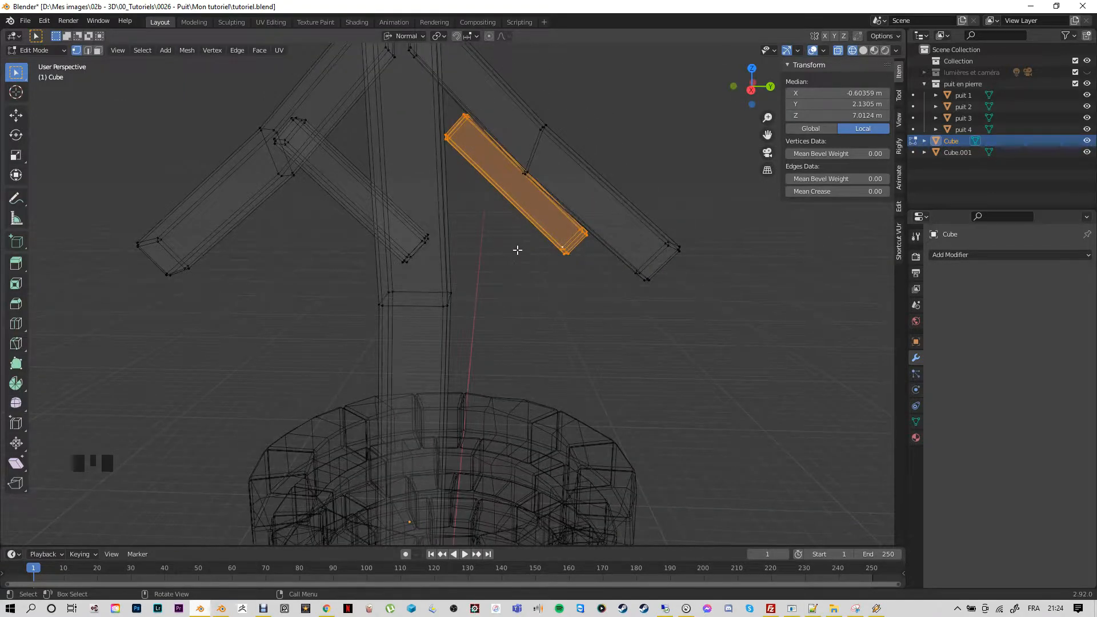
{"action": "key", "text": "KP_7"}
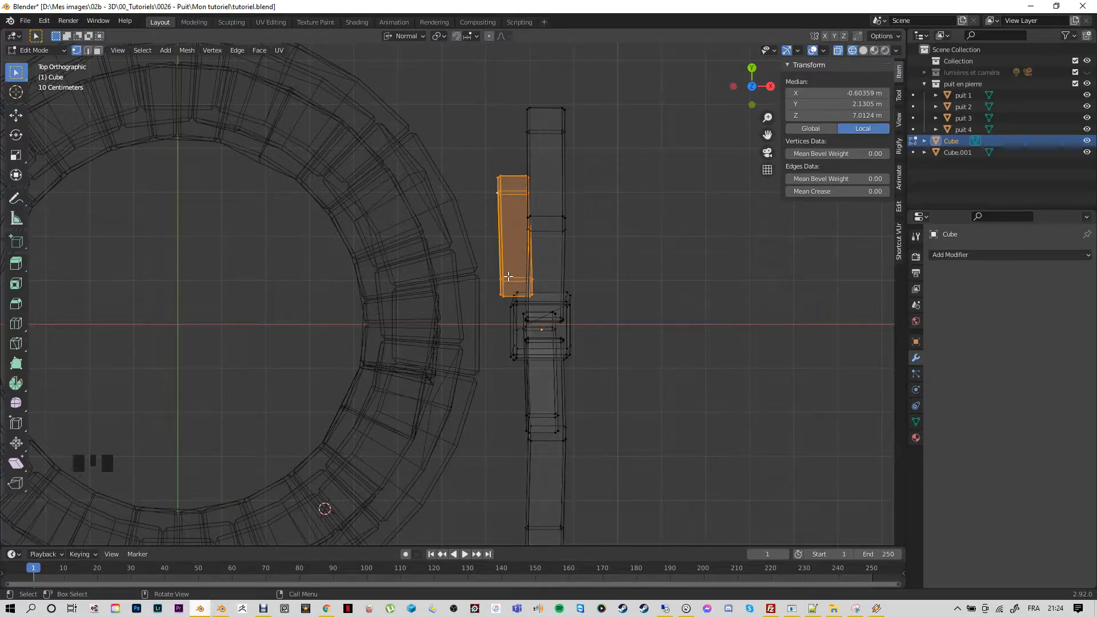
{"action": "key", "text": "ctrl+z"}
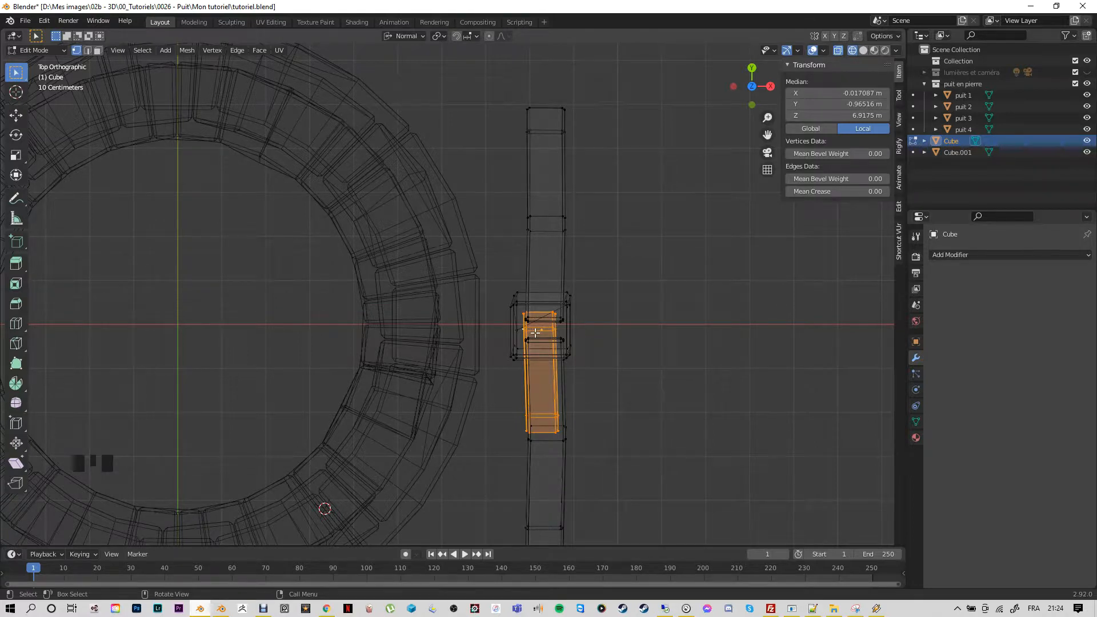
Try placing a duplicate of the diagonal brace beside the opposite rafter, about 3.4 m away along Y
{"action": "key", "text": "shift+d"}
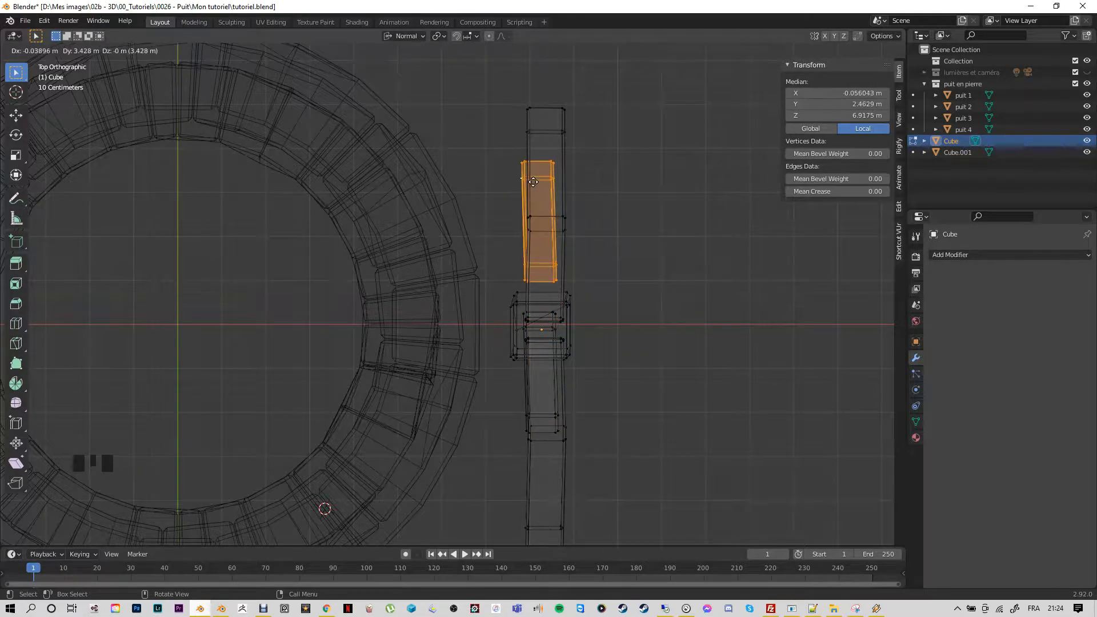
{"action": "left_click", "coordinate": [531, 185]}
{"action": "key", "text": "KP_1"}
{"action": "key", "text": "KP_3"}
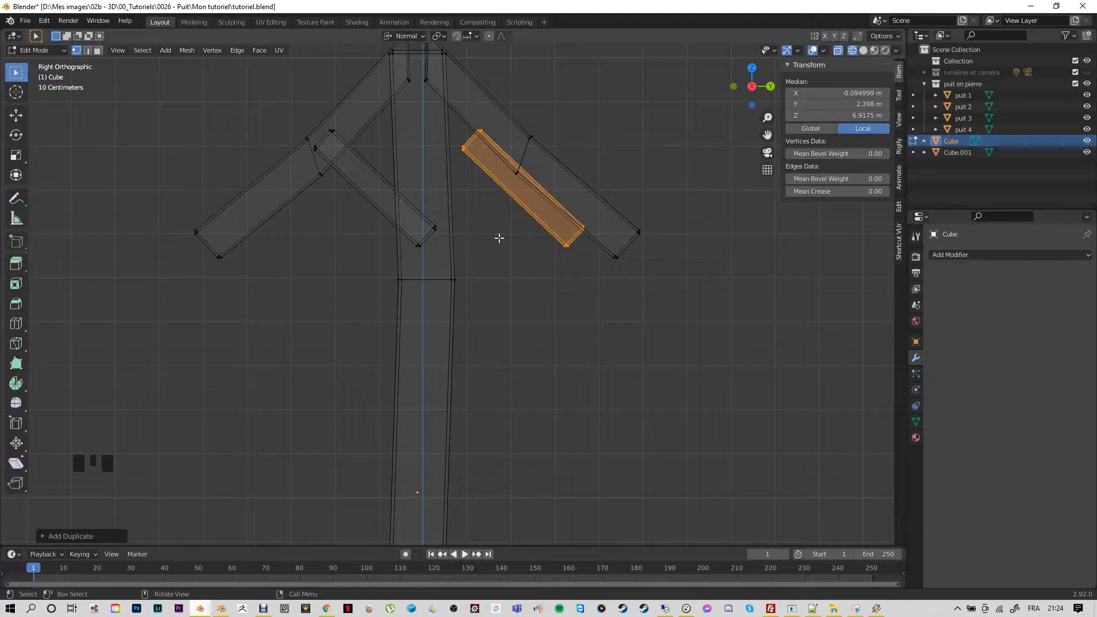
Try rotating the brace copy about its normal X axis in the side view, and undo the rotation
{"action": "key", "text": "r"}
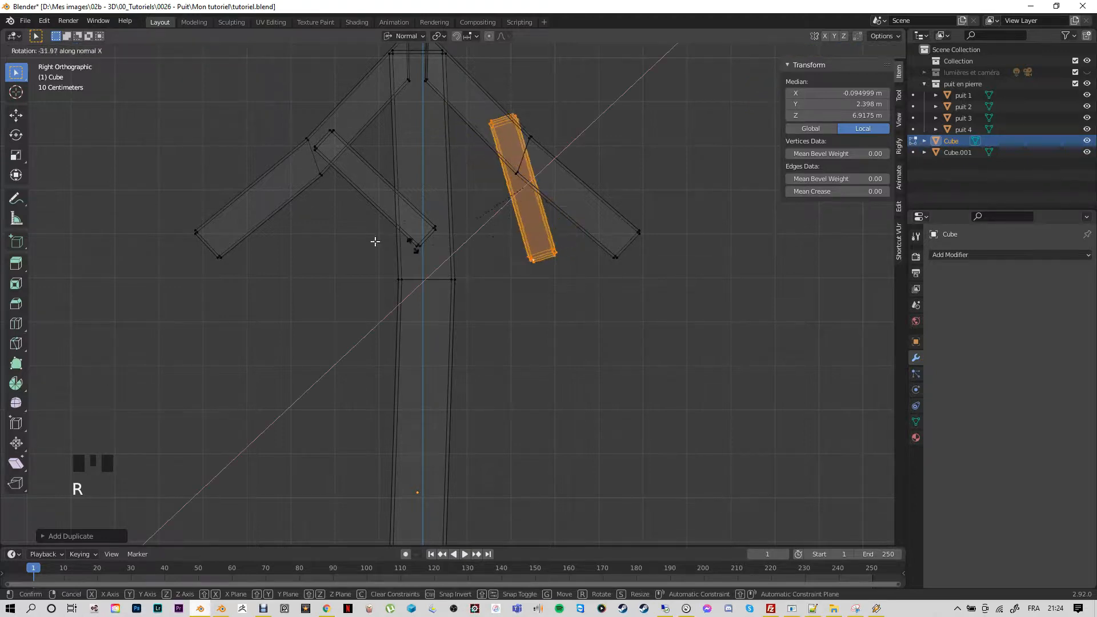
{"action": "left_click", "coordinate": [150, 194]}
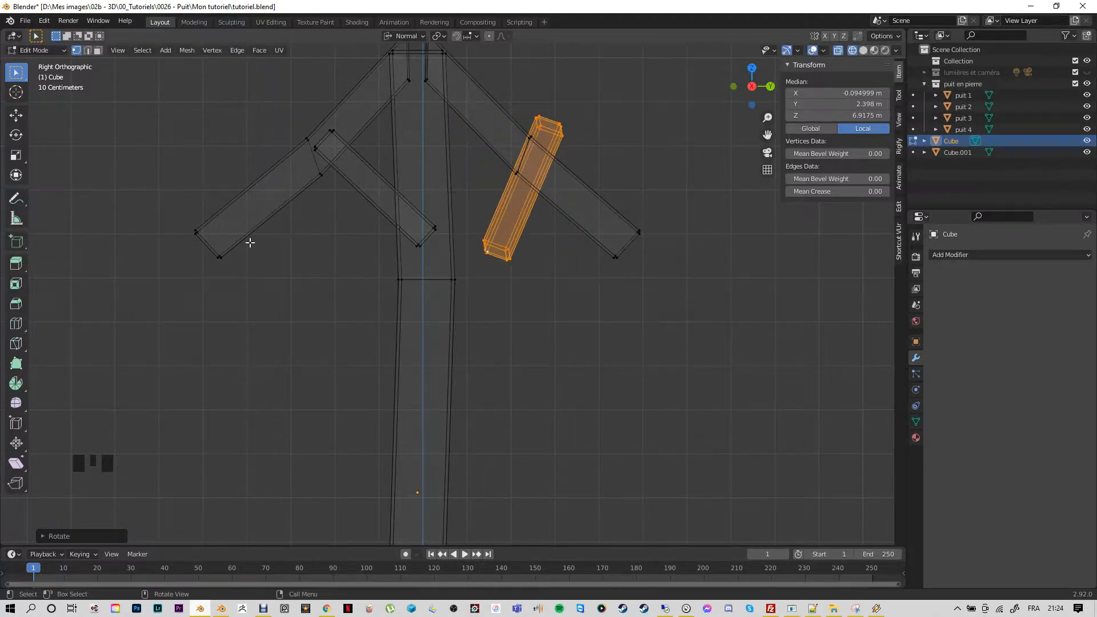
{"action": "middle_click_drag", "start_coordinate": [250, 242], "coordinate": [156, 281]}
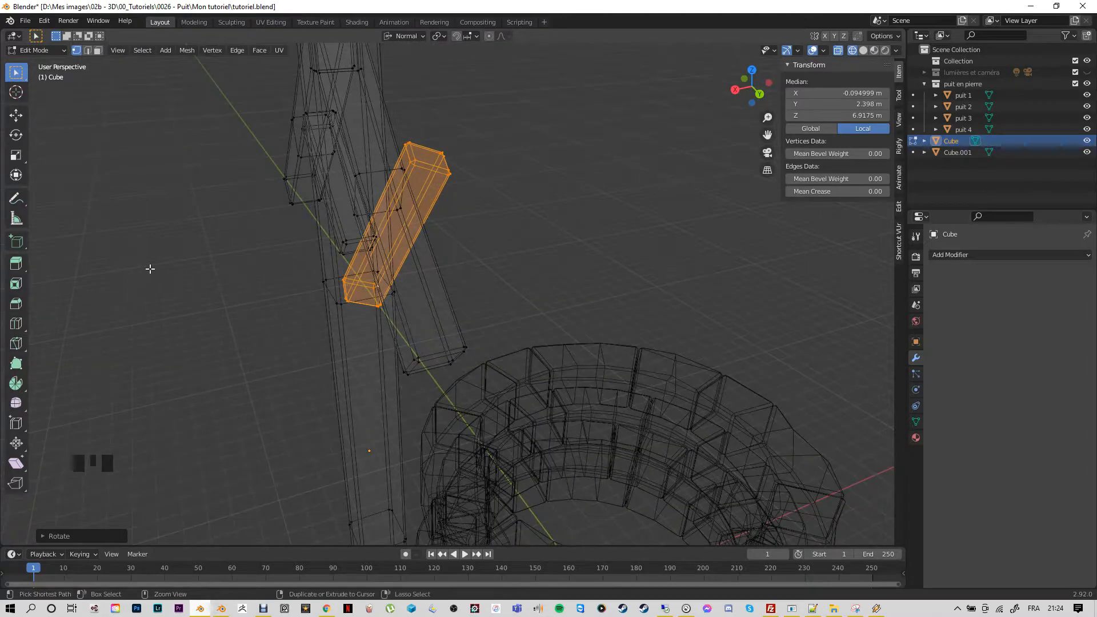
{"action": "key", "text": "ctrl+z"}
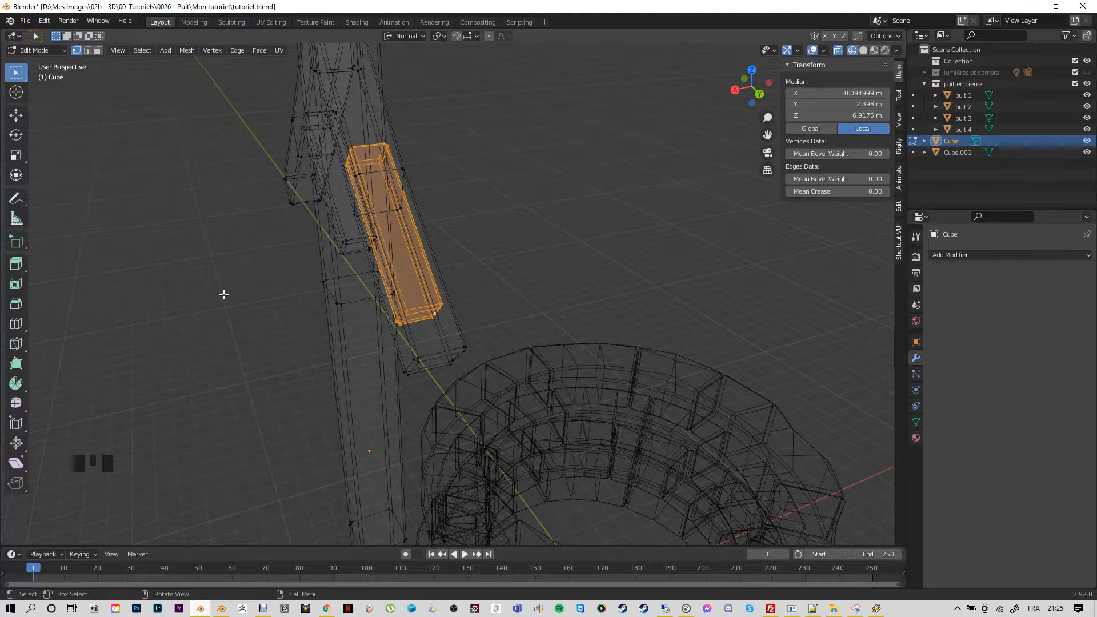
Try moving the brace copy about 1.1 m along its normal X axis and rotating it about -98° around that axis
{"action": "key", "text": "KP_3"}
{"action": "middle_click_drag", "start_coordinate": [357, 247], "coordinate": [522, 325]}
{"action": "scroll", "coordinate": [521, 326], "scroll_direction": "up", "scroll_amount": 2}
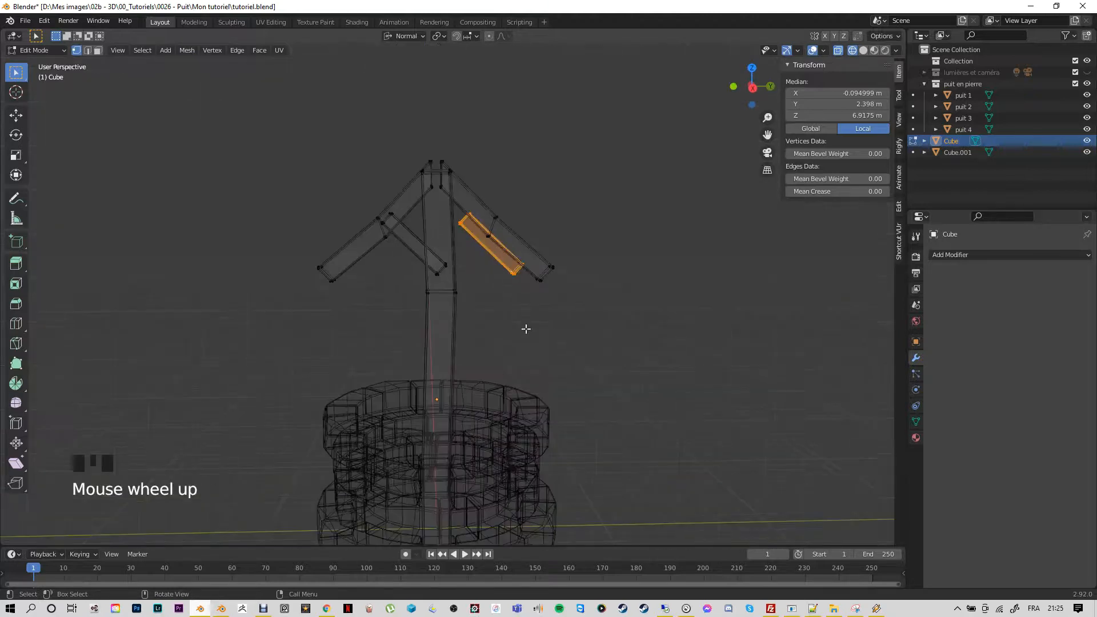
{"action": "key", "text": "g"}
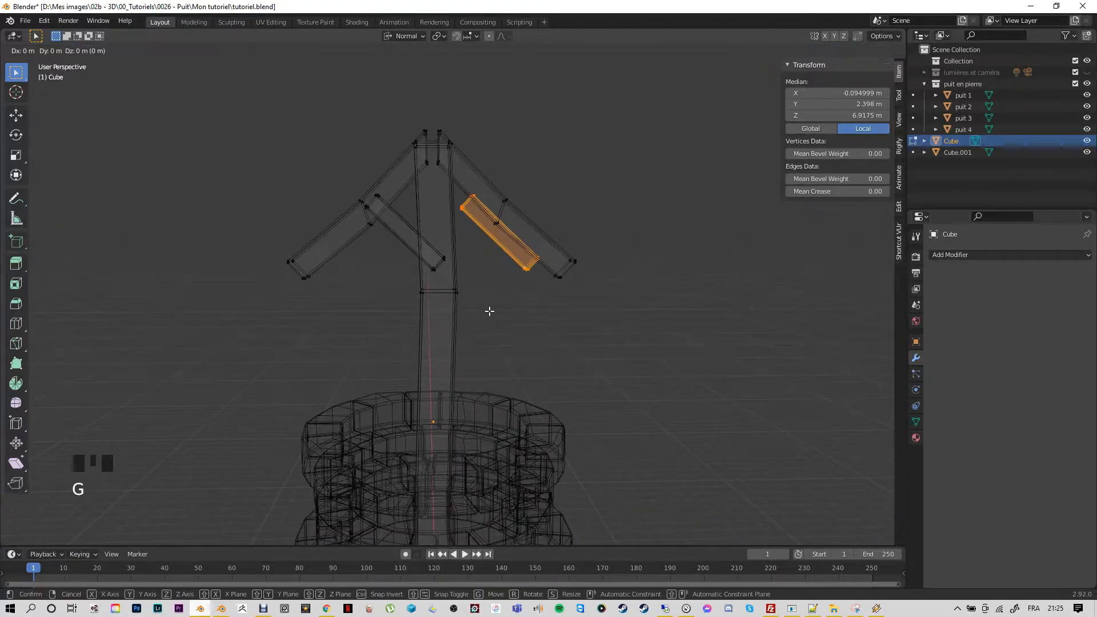
{"action": "key", "text": "x"}
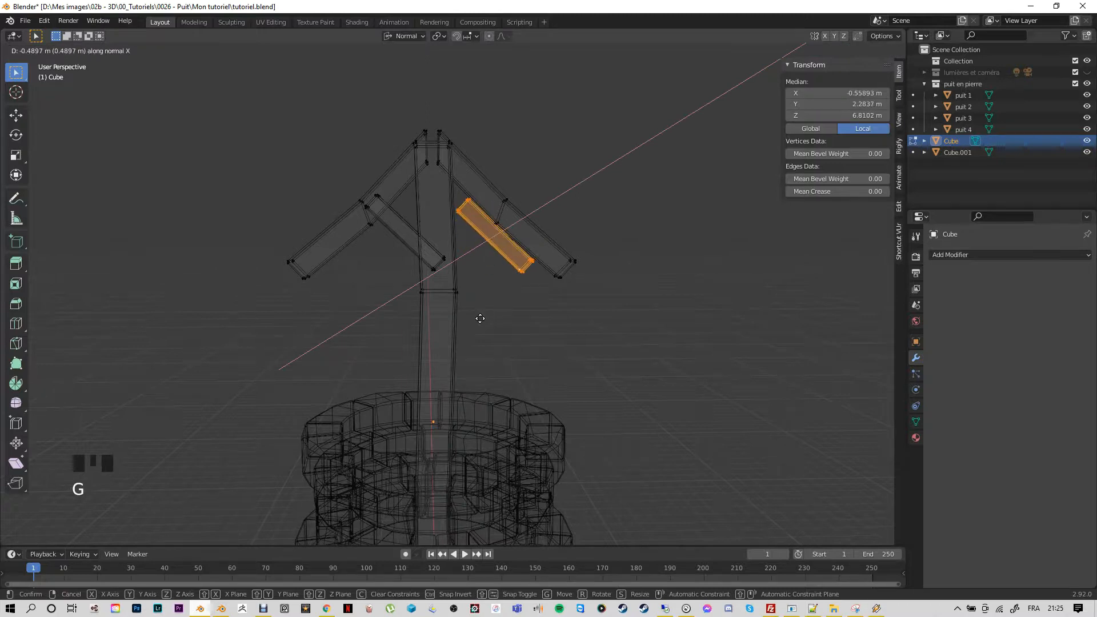
{"action": "left_click", "coordinate": [480, 320]}
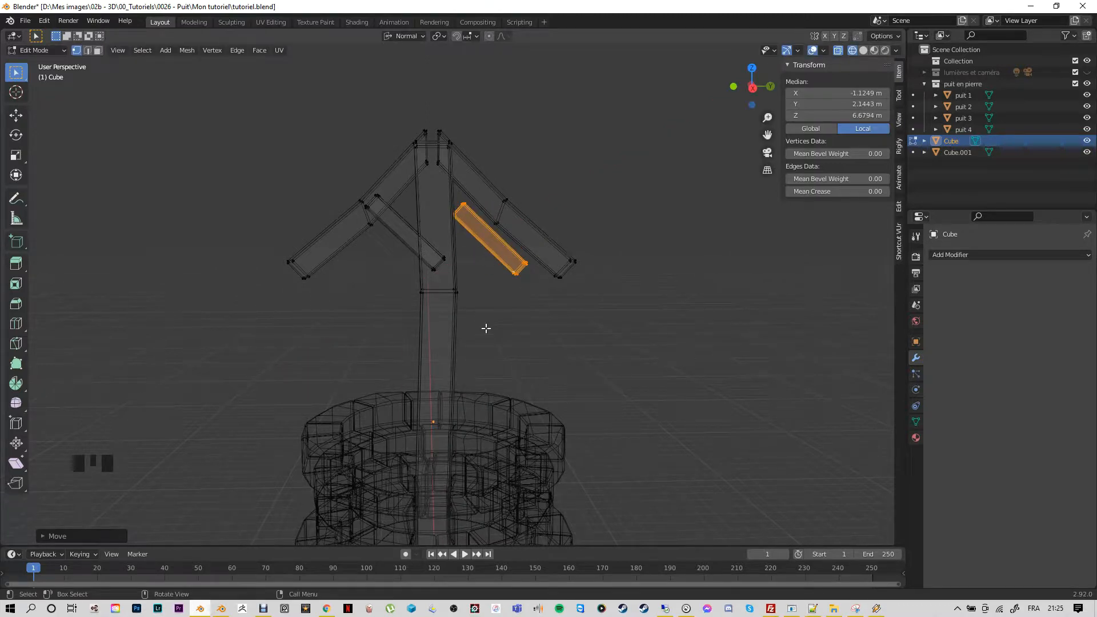
{"action": "key", "text": "r"}
{"action": "key", "text": "x"}
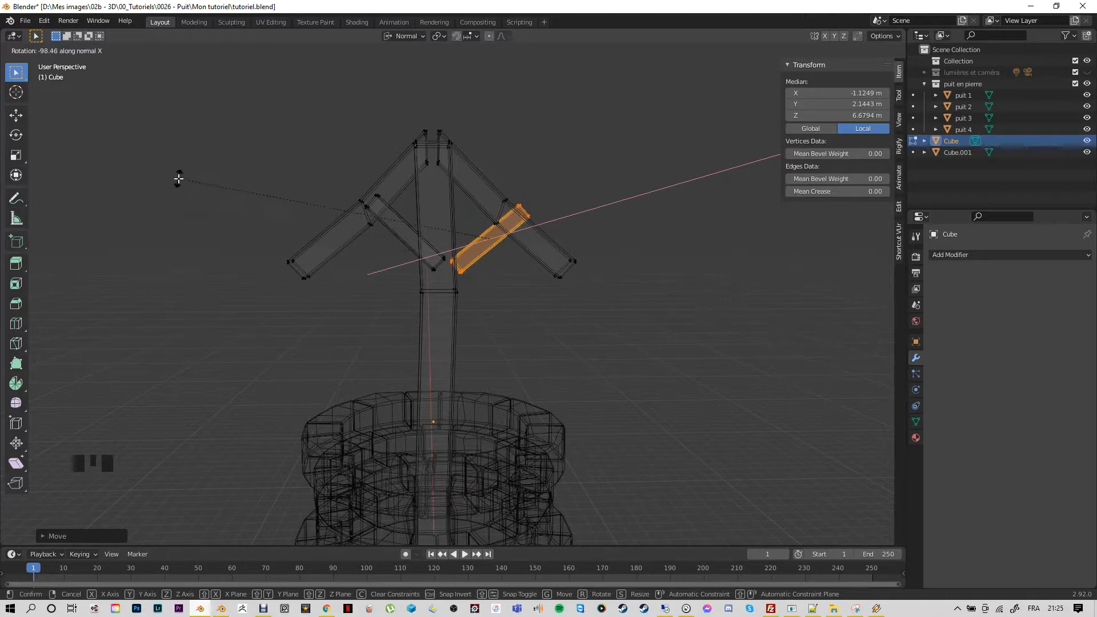
{"action": "left_click", "coordinate": [179, 179]}
{"action": "middle_click_drag", "start_coordinate": [557, 346], "coordinate": [436, 371]}
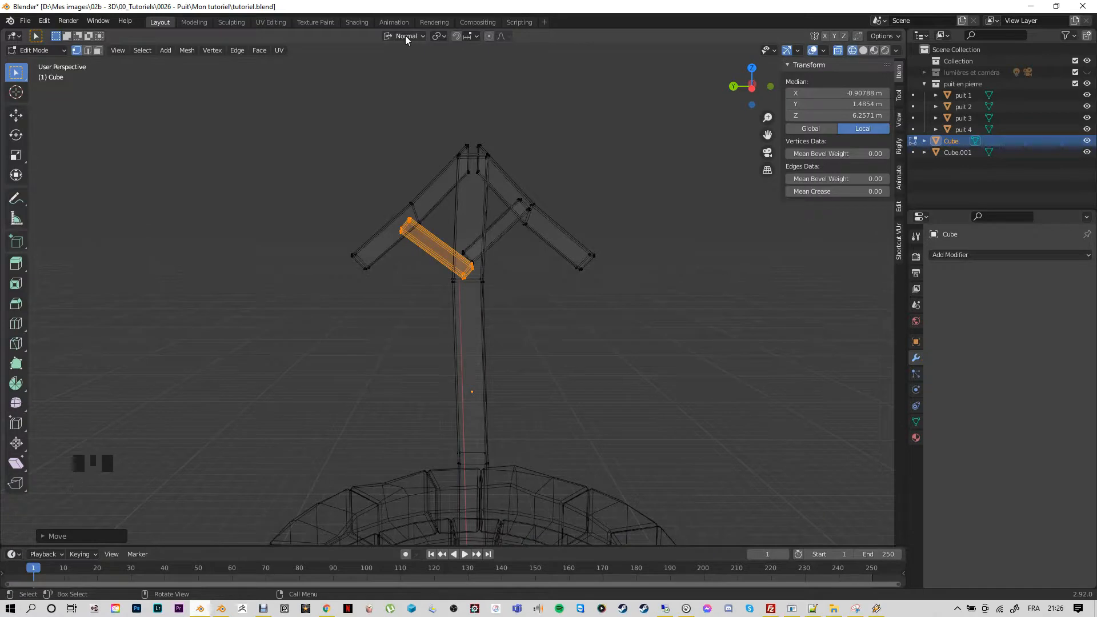
Set the transform orientation to Global and delete the vertices of the misplaced brace copy
{"action": "left_click", "coordinate": [406, 36]}
{"action": "left_click", "coordinate": [375, 73]}
{"action": "key", "text": "x"}
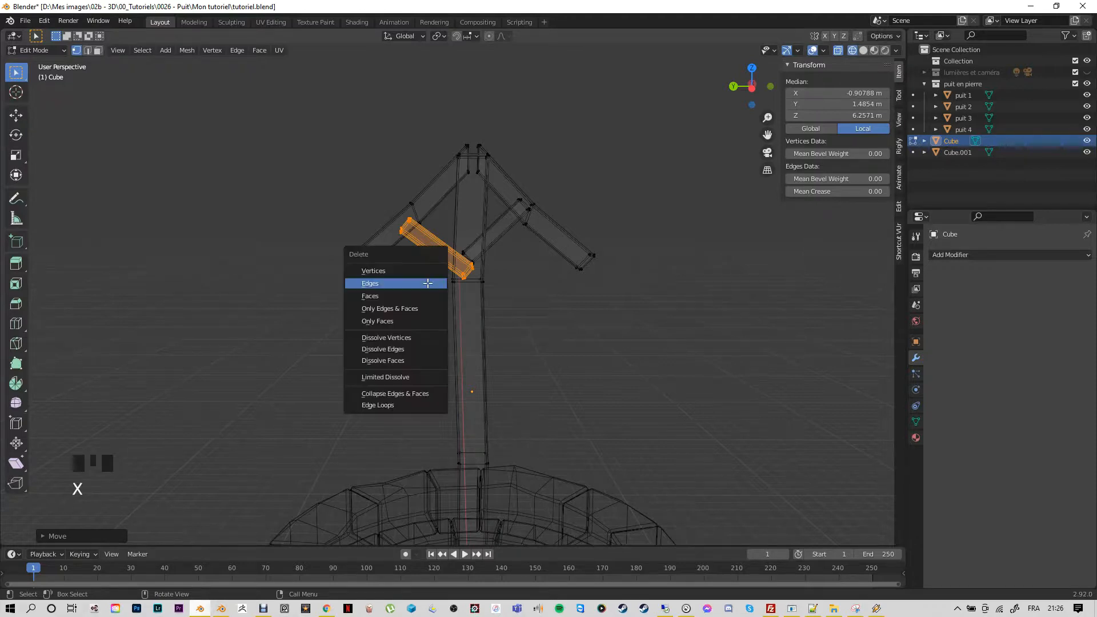
{"action": "left_click", "coordinate": [385, 271]}
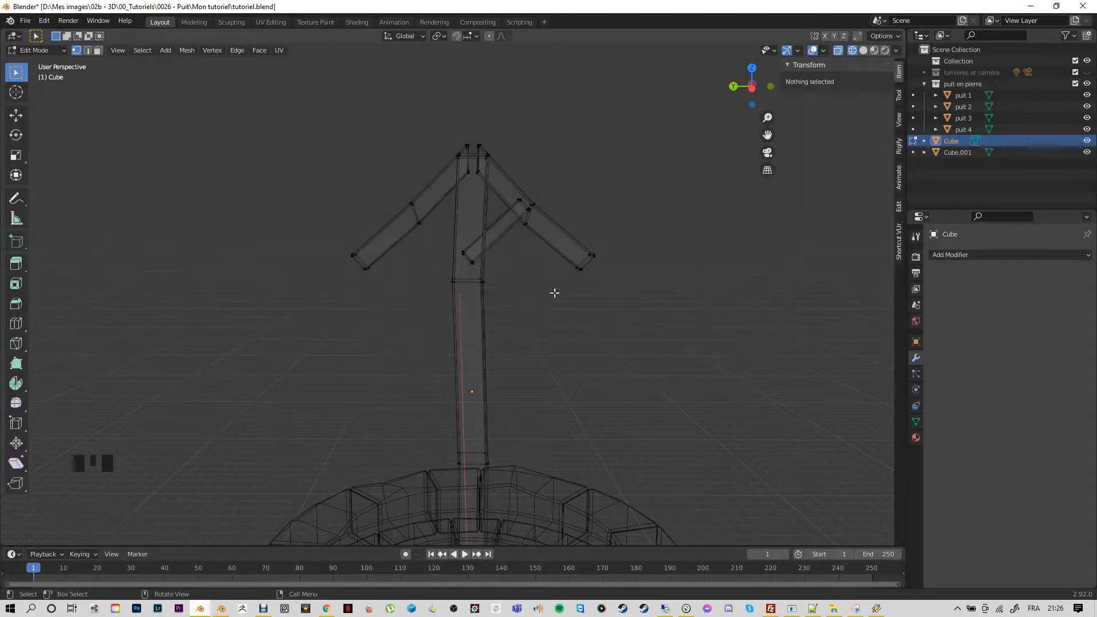
Select the entire linked geometry of the remaining diagonal brace, leaving the post unselected
{"action": "left_click", "coordinate": [420, 35]}
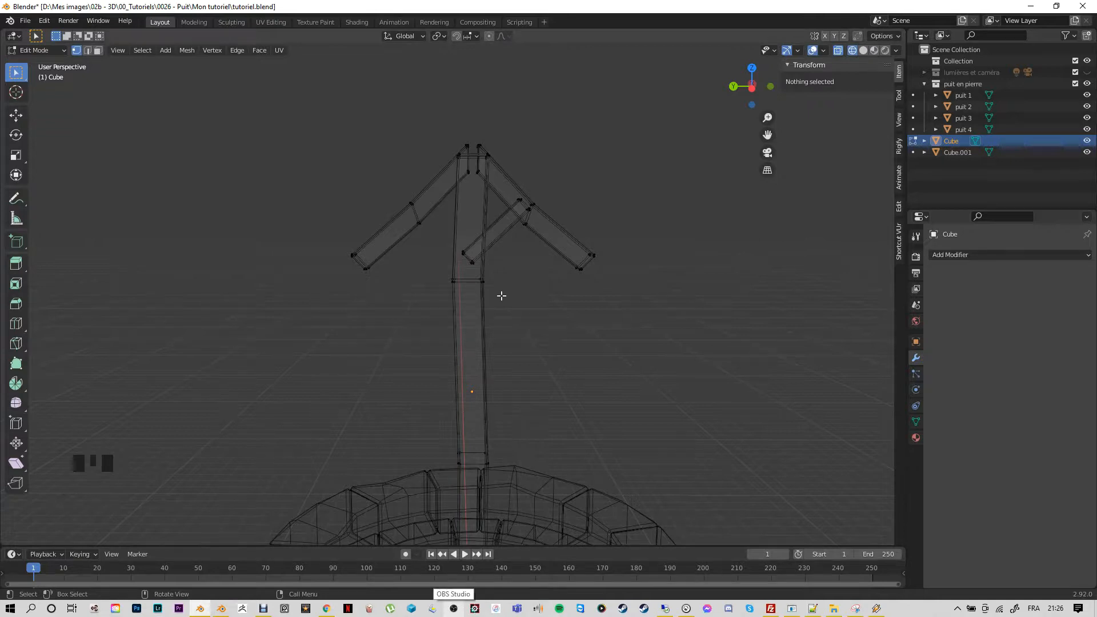
{"action": "left_click", "coordinate": [473, 261]}
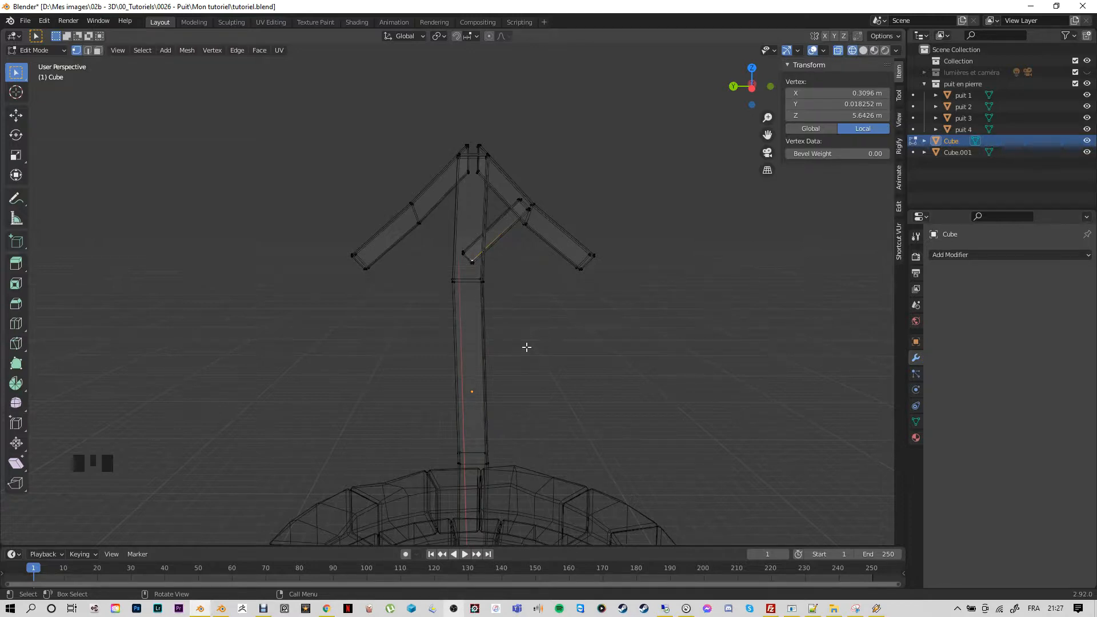
{"action": "key", "text": "l"}
{"action": "key", "text": "l"}
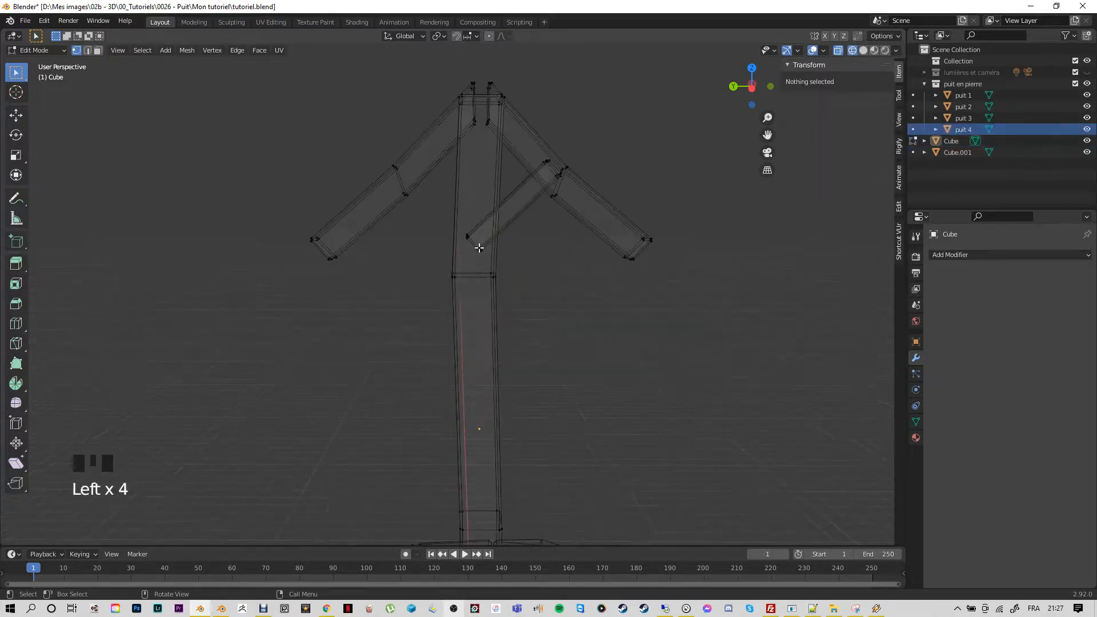
{"action": "left_click", "coordinate": [480, 249]}
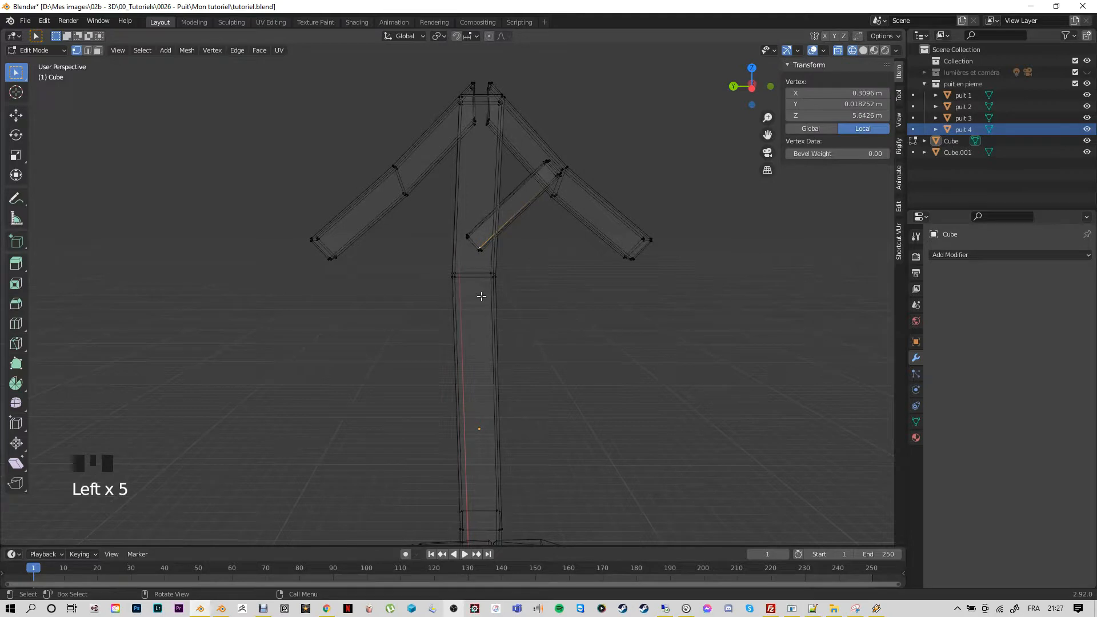
{"action": "key", "text": "l"}
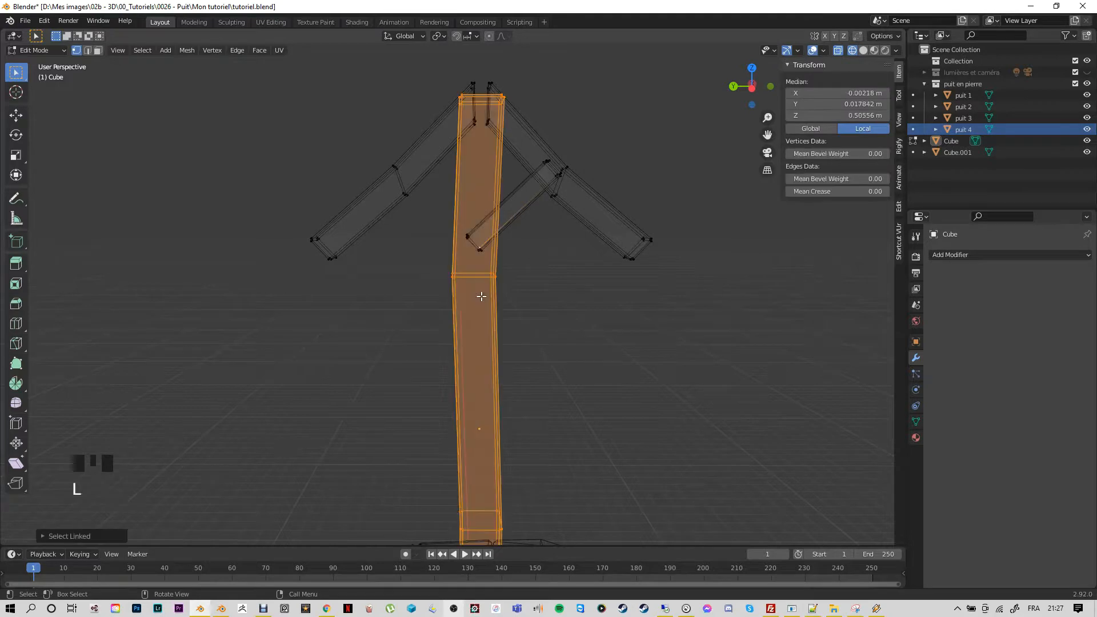
{"action": "left_click", "coordinate": [540, 298]}
{"action": "left_click", "coordinate": [478, 245]}
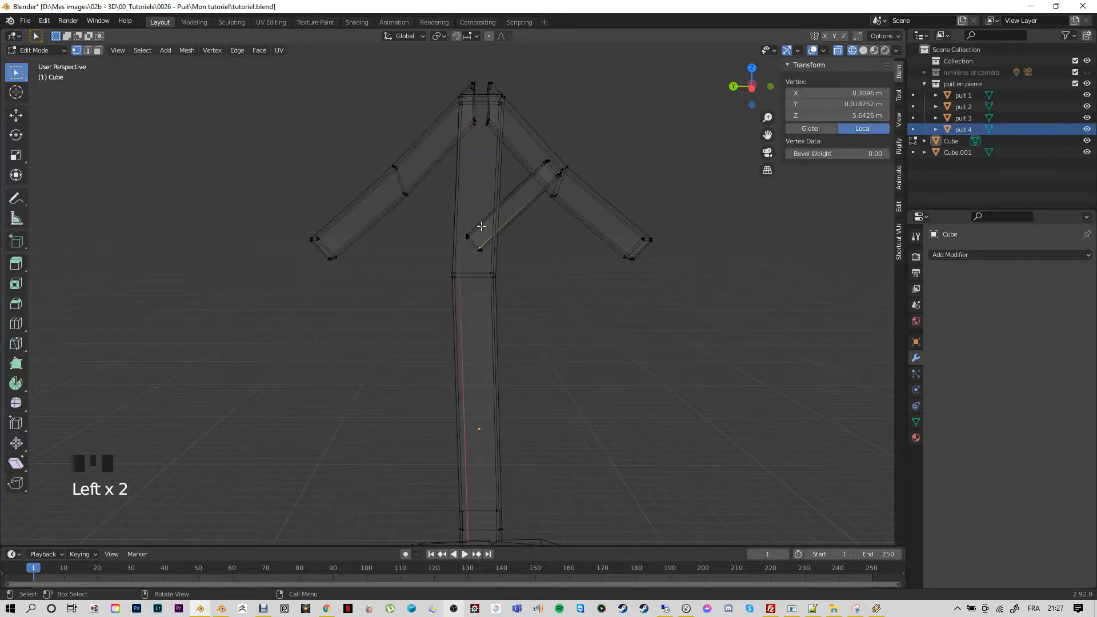
{"action": "key", "text": "l"}
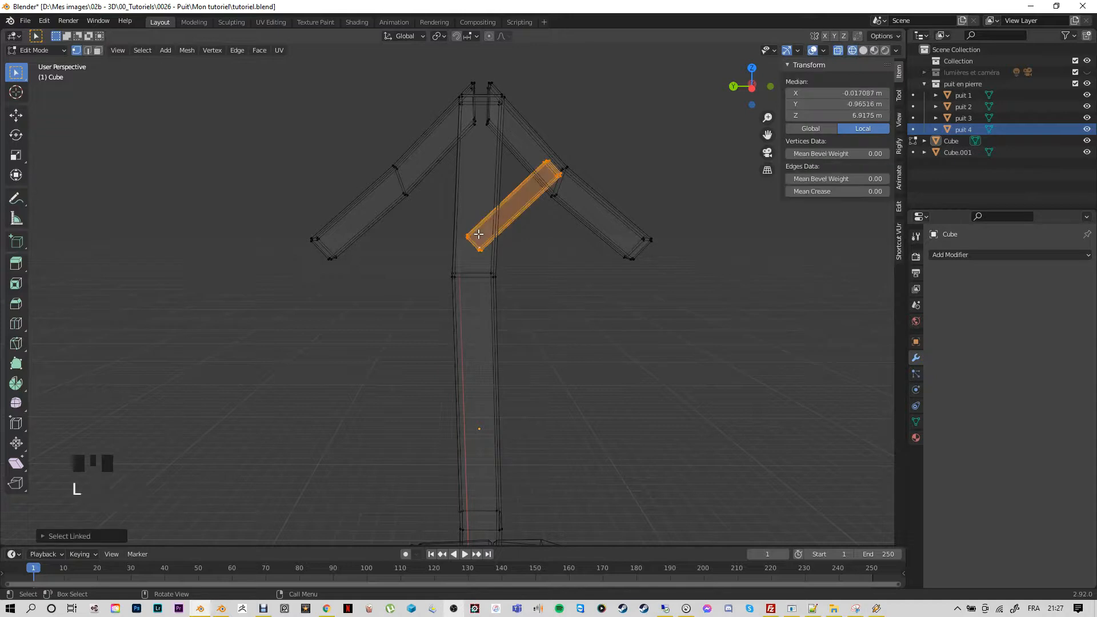
Duplicate the brace about 3.87 m along global Y and rotate the copy about 90° around global X to reverse its slope
{"action": "key", "text": "shift+d"}
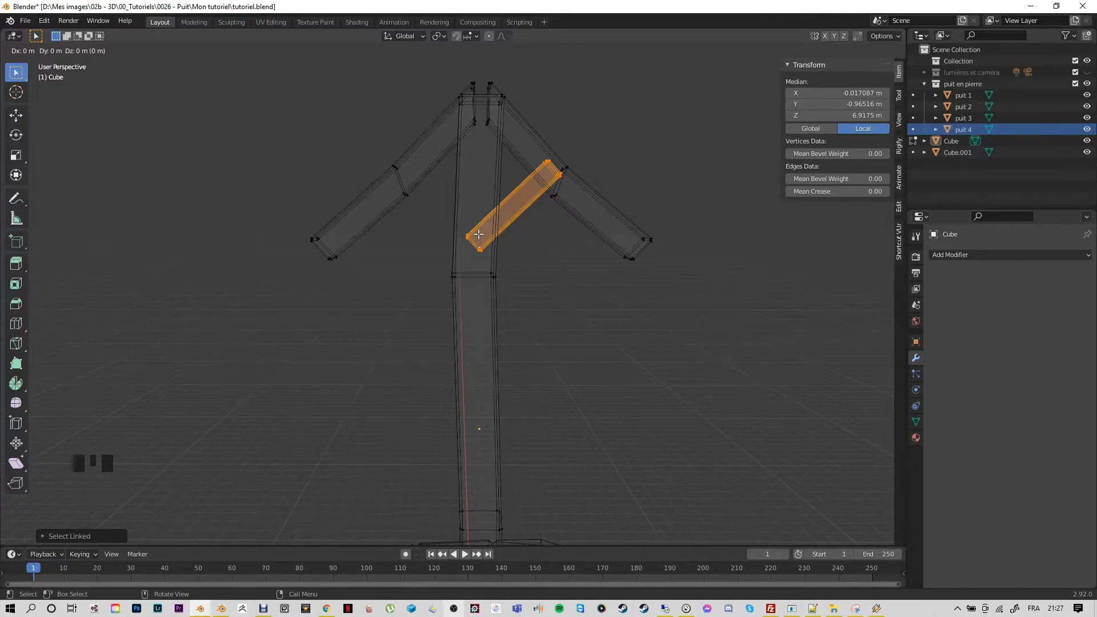
{"action": "key", "text": "y"}
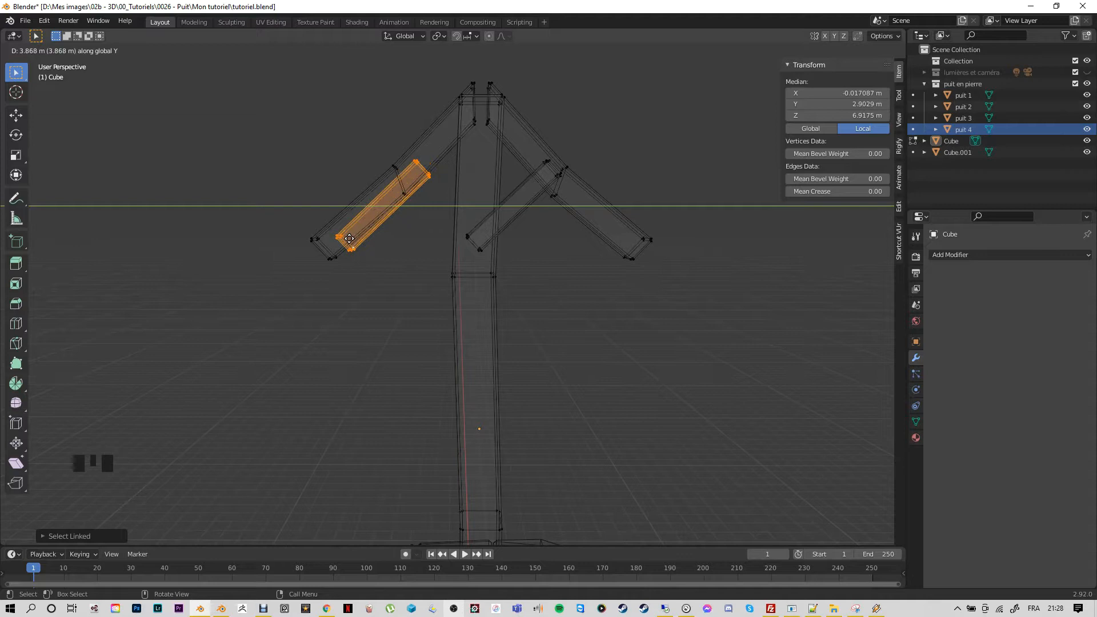
{"action": "left_click", "coordinate": [349, 238]}
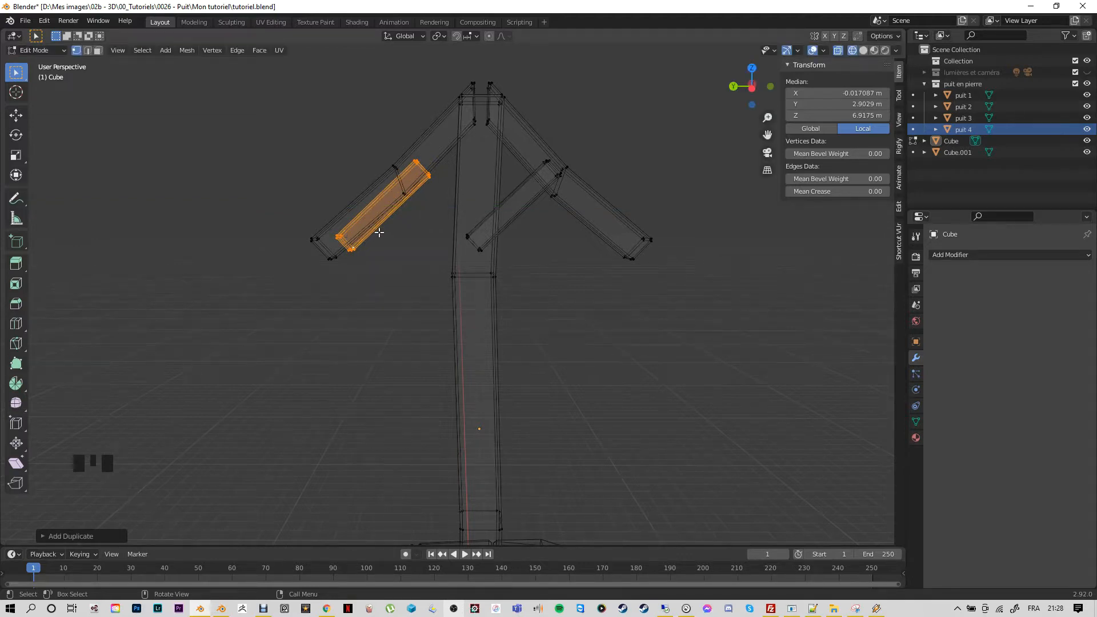
{"action": "key", "text": "r"}
{"action": "key", "text": "x"}
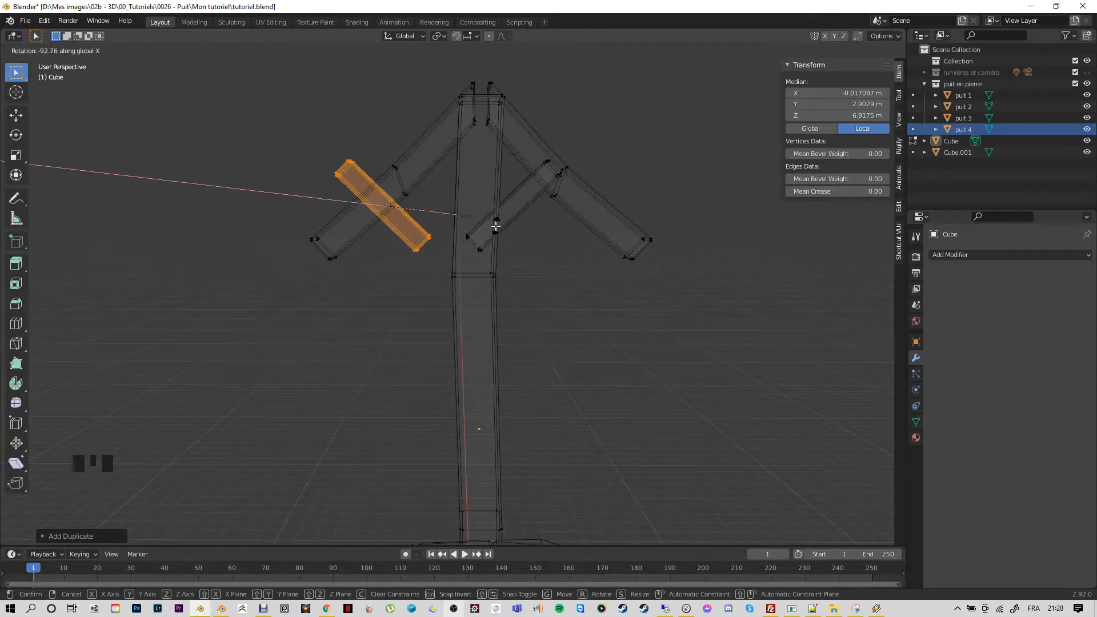
{"action": "left_click", "coordinate": [494, 227]}
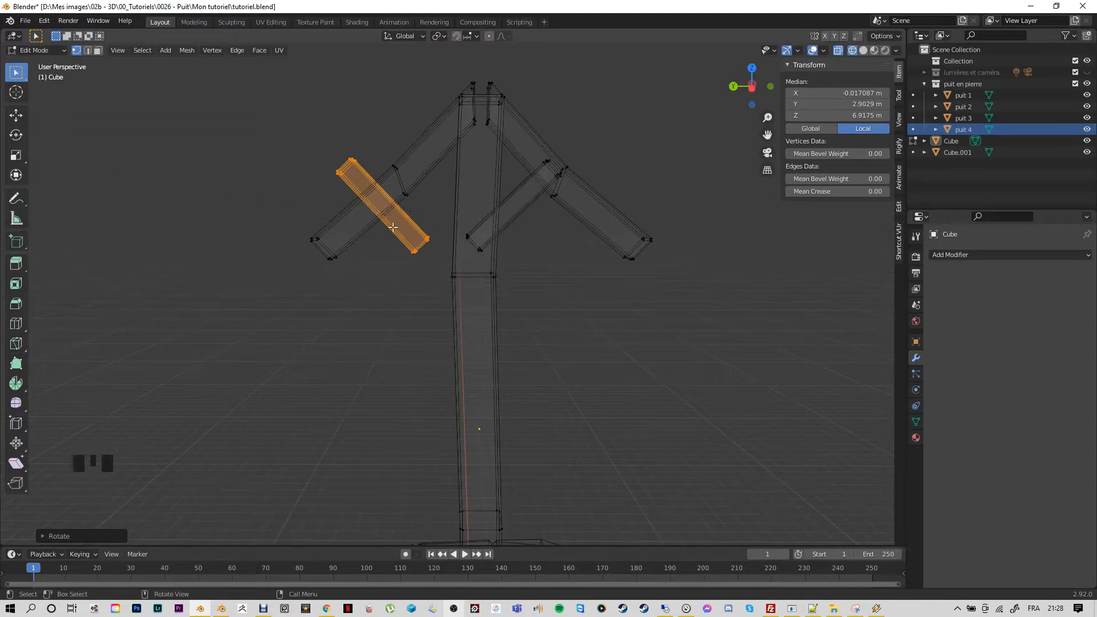
Move the brace copy about 1.76 m back along global Y so it joins the post and the opposite rafter
{"action": "key", "text": "g"}
{"action": "key", "text": "y"}
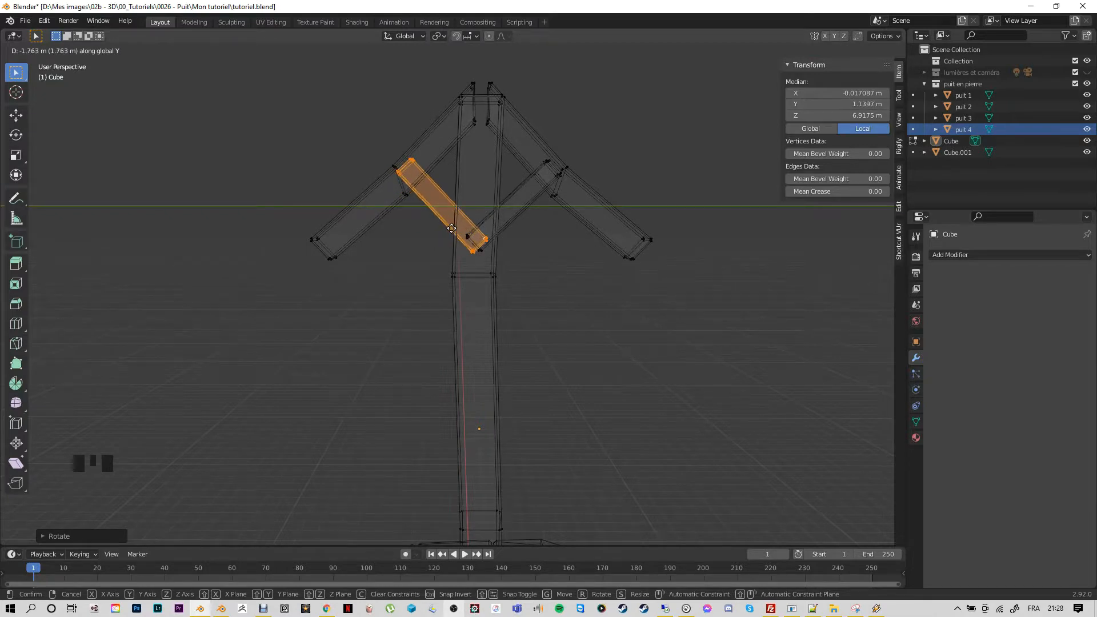
{"action": "left_click", "coordinate": [451, 228]}
Switch the viewport to solid shading, check both braces against the post and rafters, and deselect the copy
{"action": "middle_click_drag", "start_coordinate": [401, 260], "coordinate": [531, 321]}
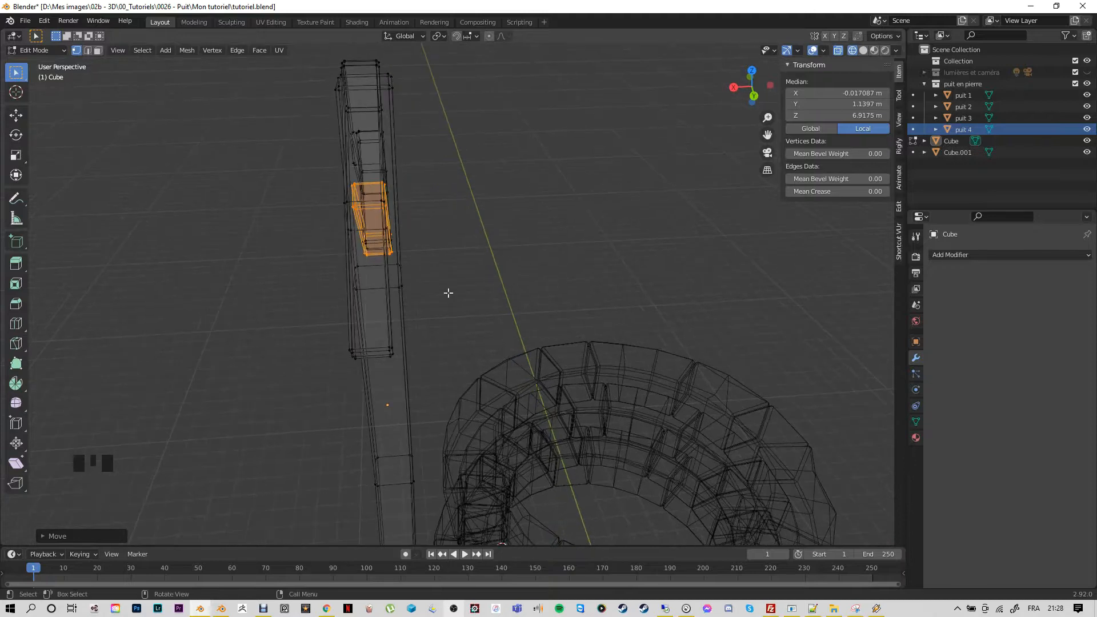
{"action": "key", "text": "z"}
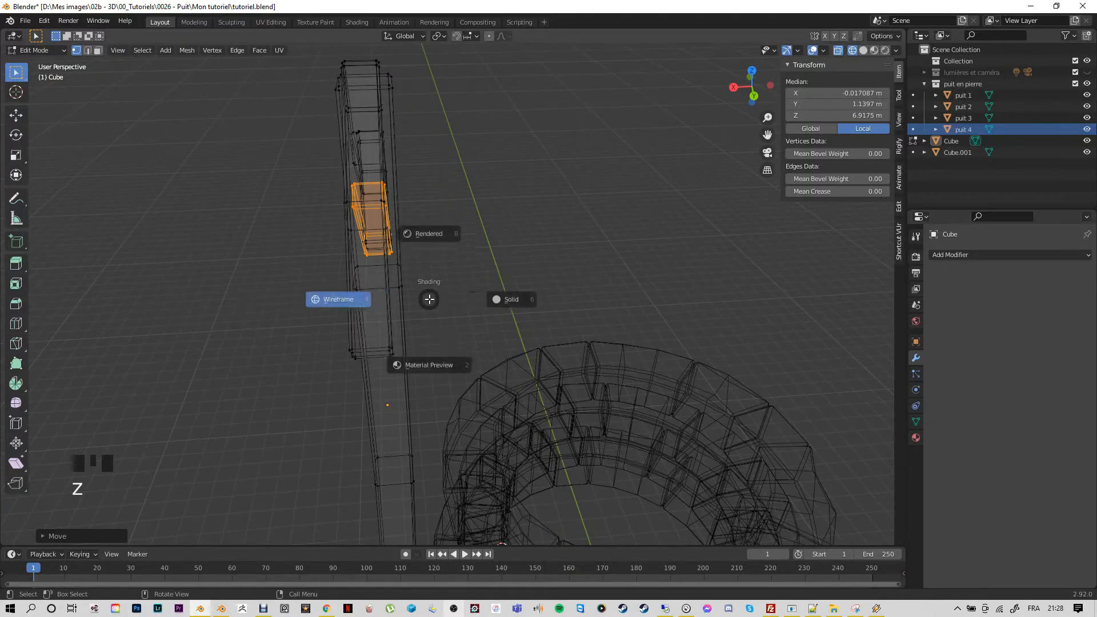
{"action": "key", "text": "z"}
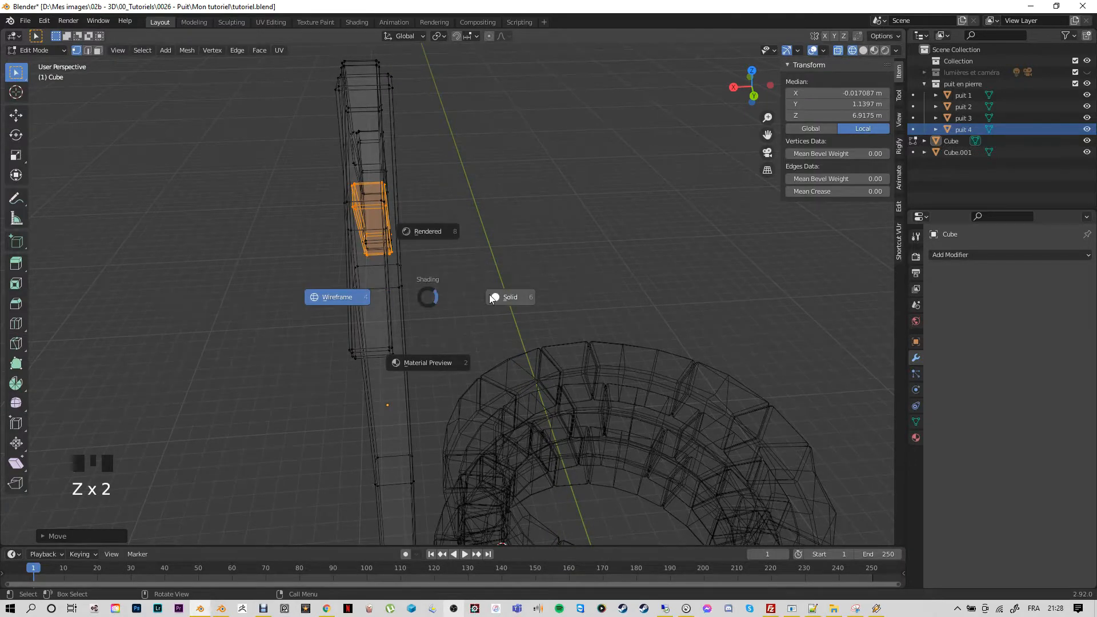
{"action": "left_click", "coordinate": [507, 298]}
{"action": "middle_click_drag", "start_coordinate": [465, 299], "coordinate": [341, 281]}
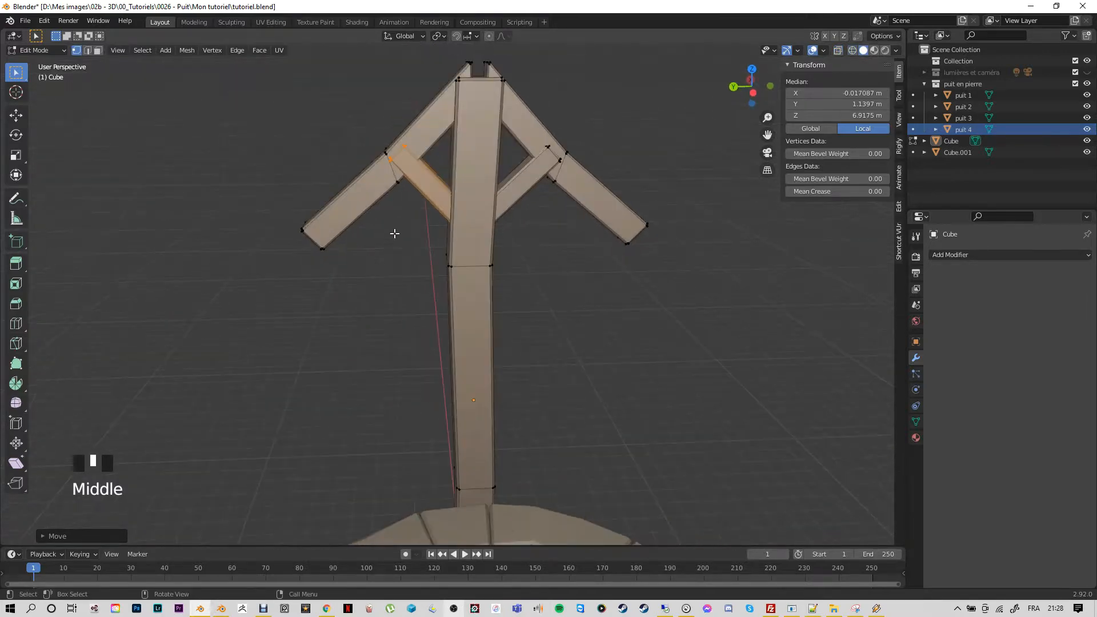
{"action": "left_click", "coordinate": [385, 322]}
{"action": "scroll", "coordinate": [385, 322], "scroll_direction": "down", "scroll_amount": 5}
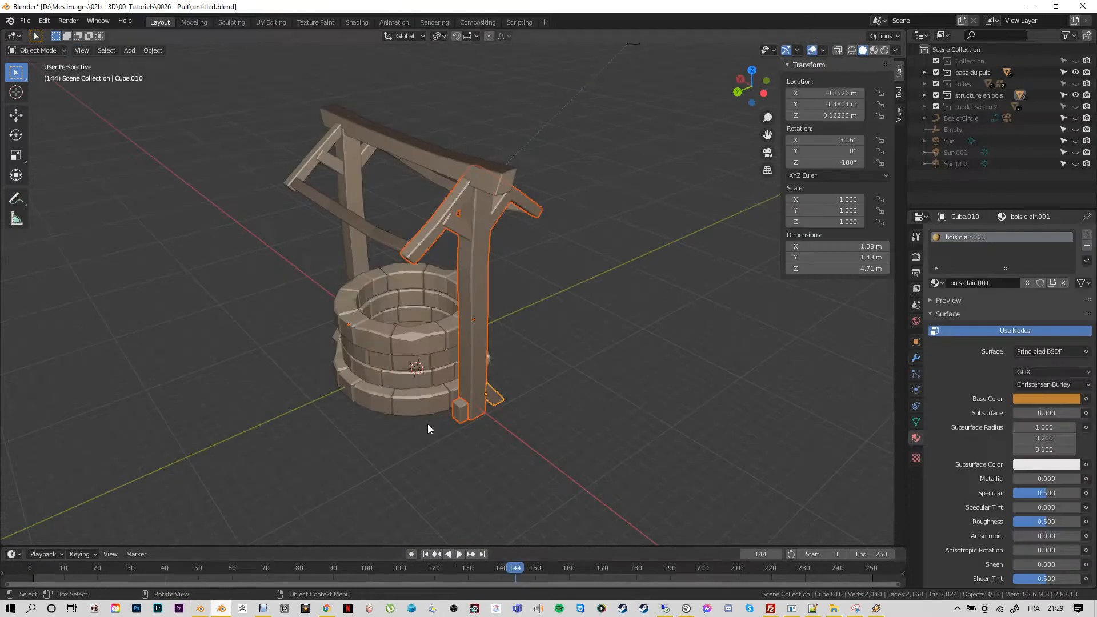
Switch to the finished reference file untitled.blend and examine the two small diagonal supports at the foot of the post
{"action": "left_click", "coordinate": [477, 454]}
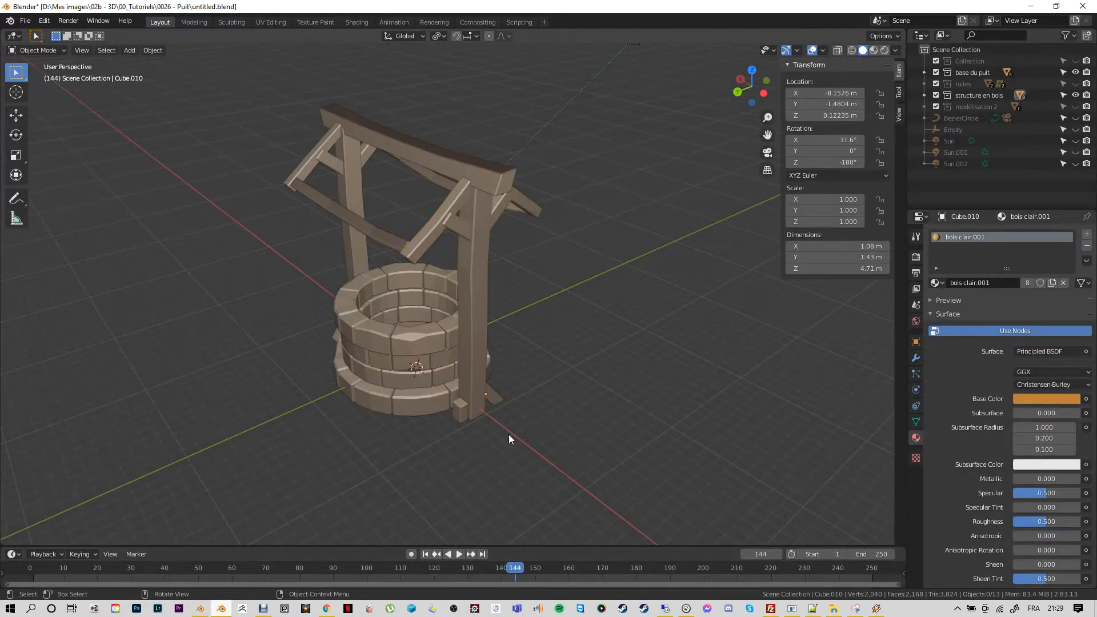
{"action": "left_click", "coordinate": [462, 413]}
{"action": "middle_click_drag", "start_coordinate": [460, 423], "coordinate": [463, 408]}
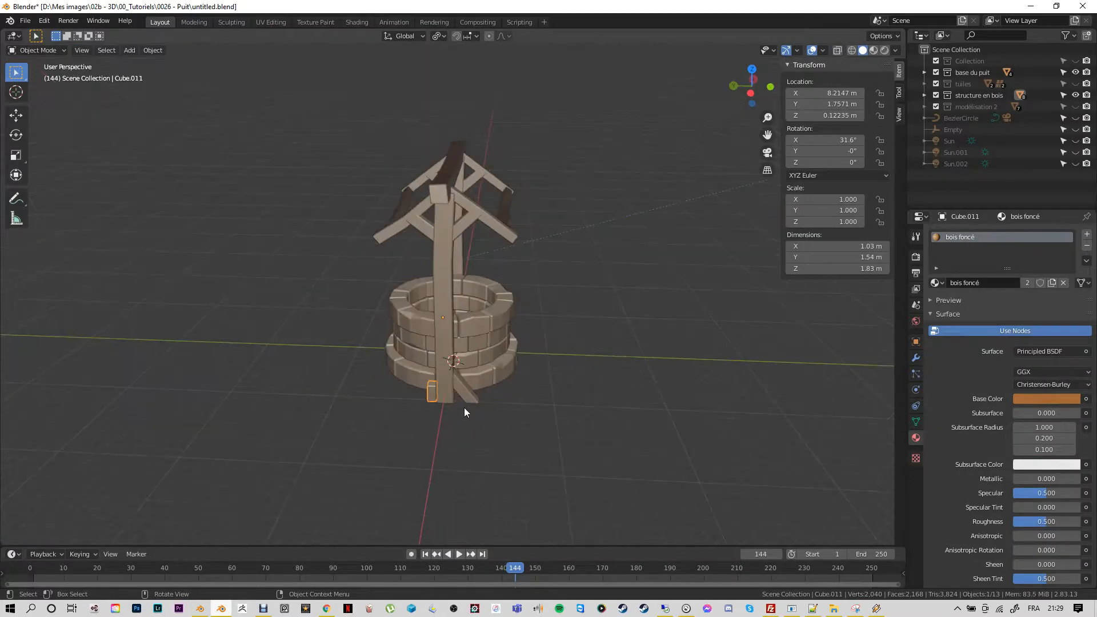
{"action": "left_click", "coordinate": [466, 398]}
{"action": "left_click", "coordinate": [430, 396]}
{"action": "left_click", "coordinate": [467, 394]}
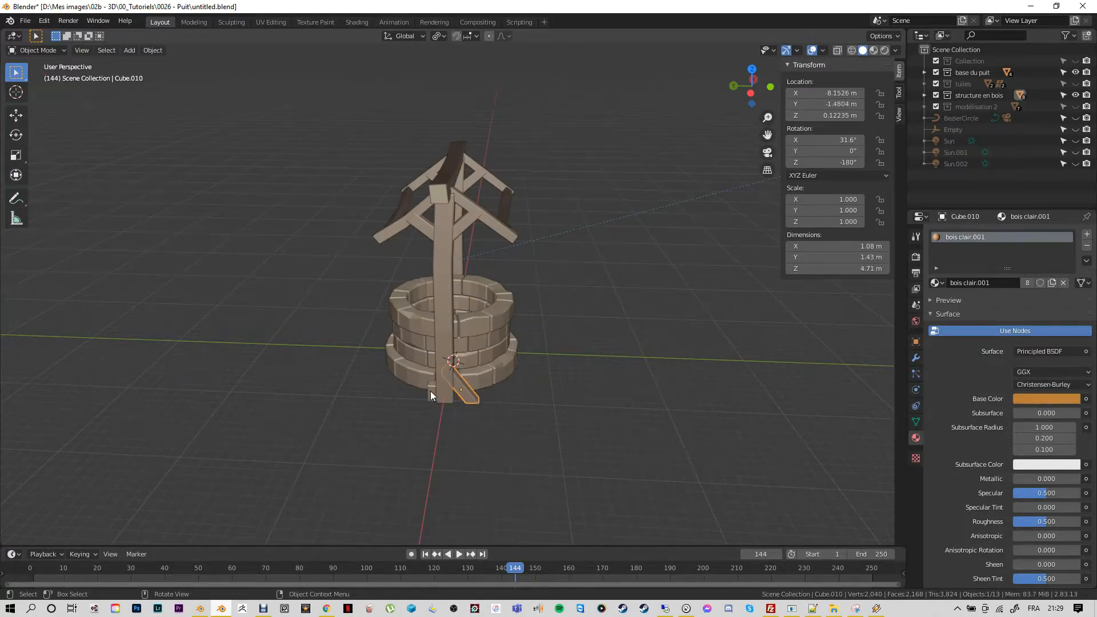
Examine the foot supports, the two posts, the lower crossbeam and the ridge beam in the finished well reference
{"action": "left_click", "coordinate": [431, 393]}
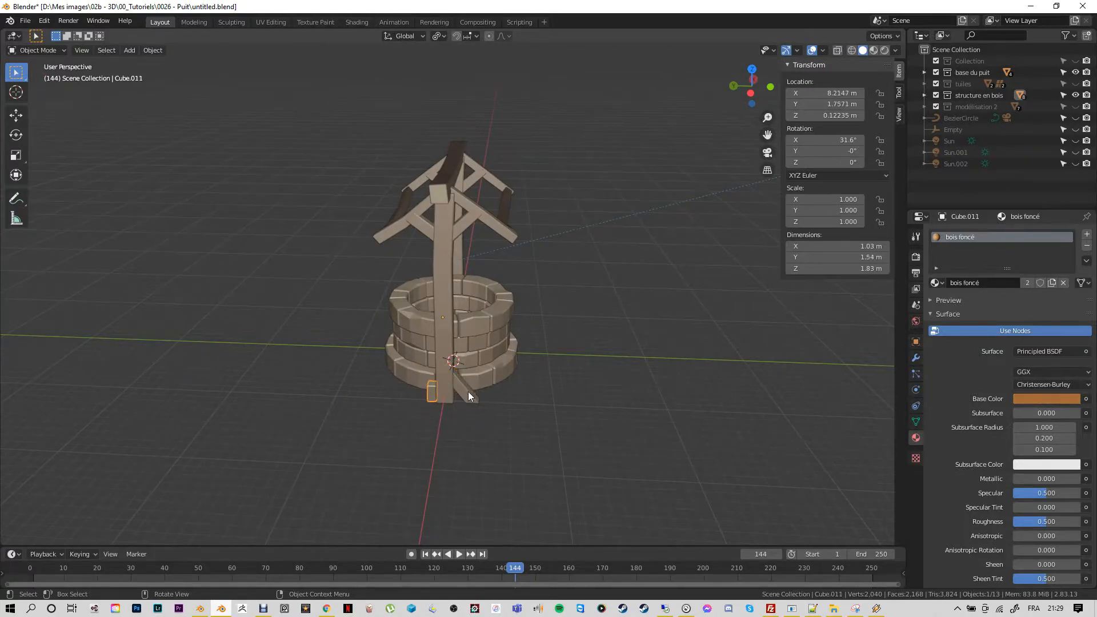
{"action": "left_click", "coordinate": [465, 394]}
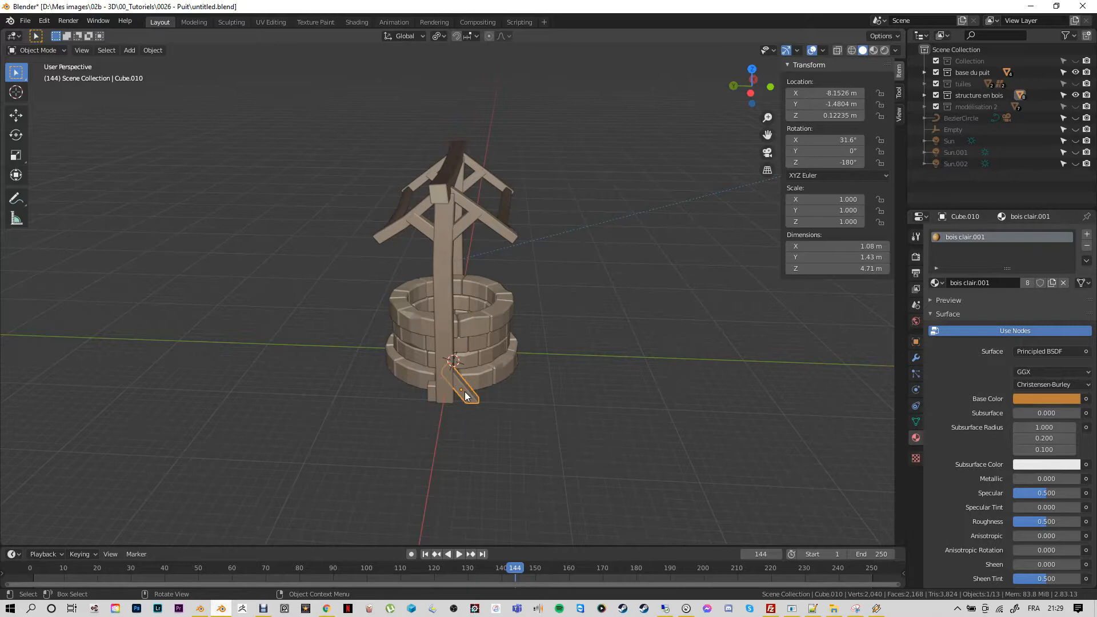
{"action": "left_click", "coordinate": [431, 393]}
{"action": "middle_click_drag", "start_coordinate": [433, 392], "coordinate": [397, 238]}
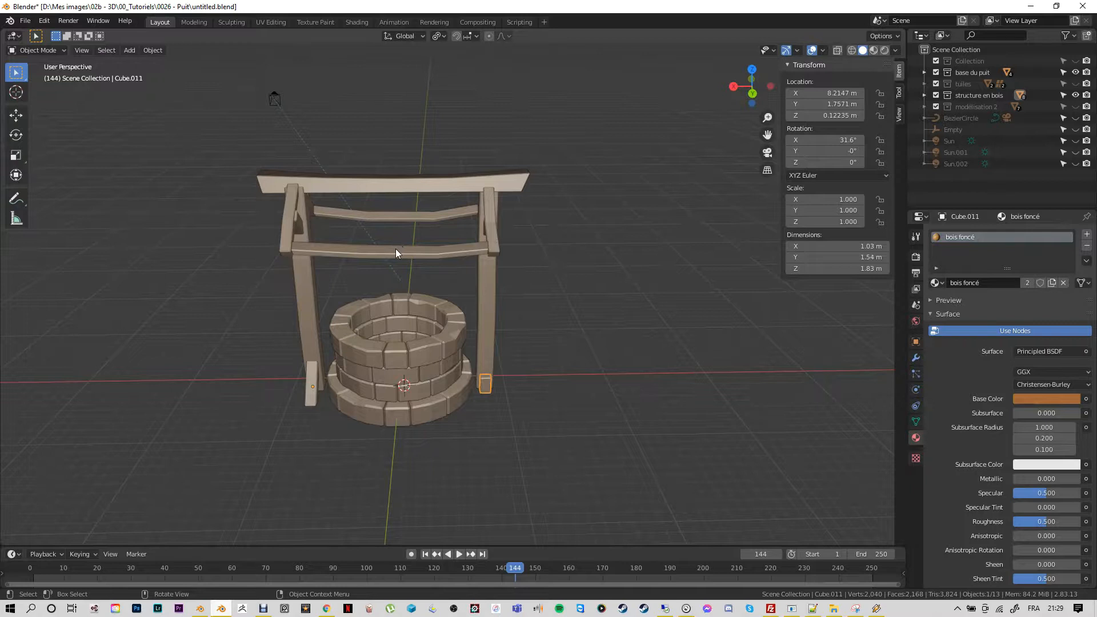
{"action": "left_click", "coordinate": [395, 248]}
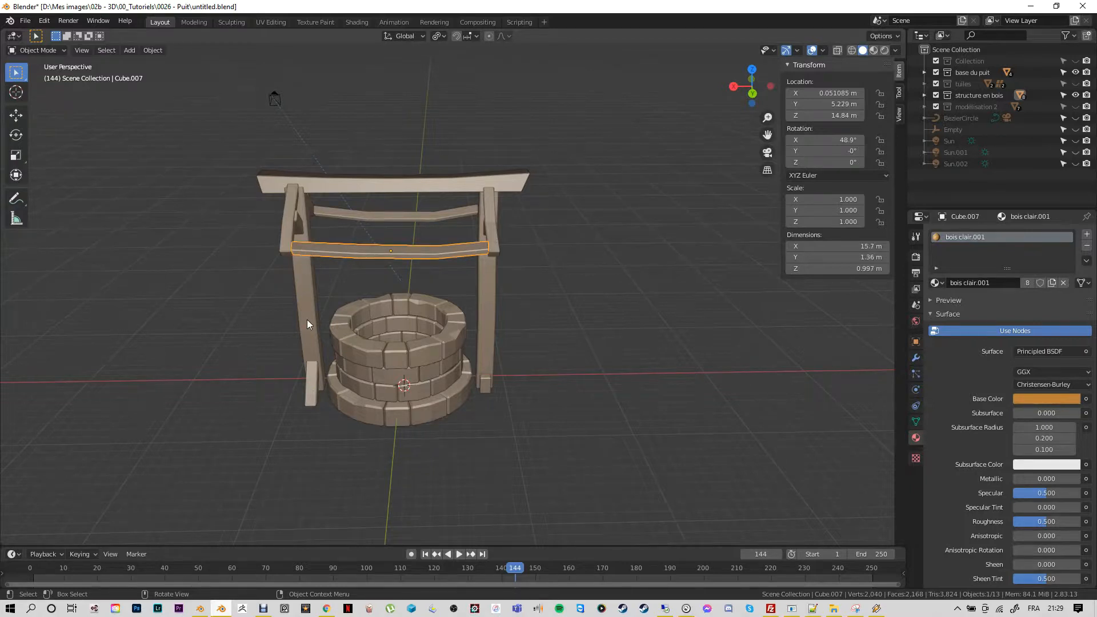
{"action": "left_click", "coordinate": [306, 322]}
{"action": "left_click", "coordinate": [488, 301]}
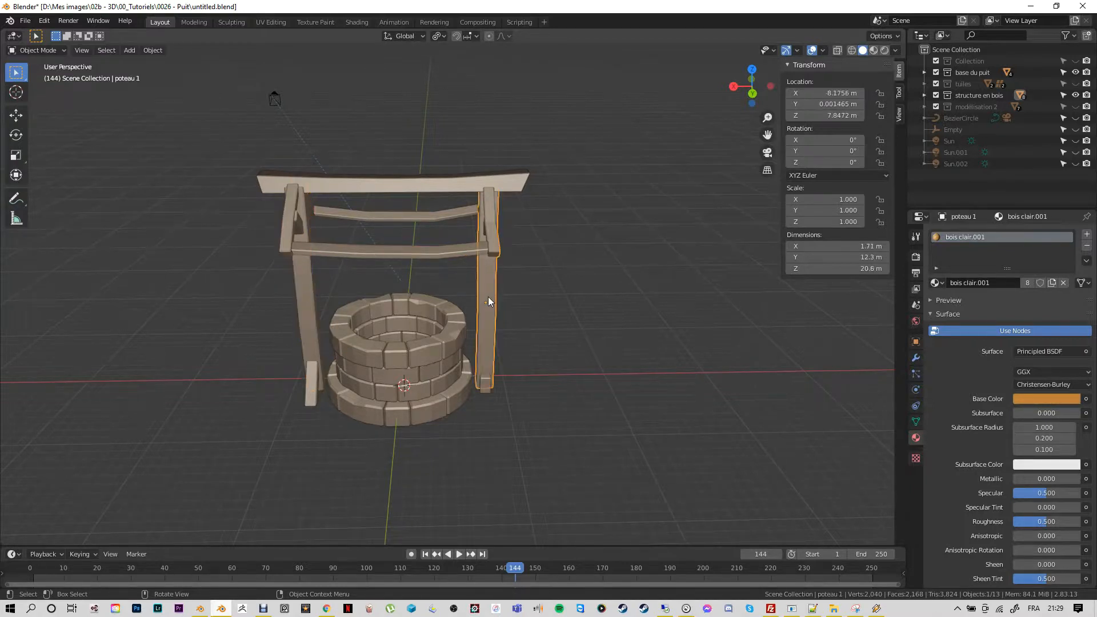
{"action": "left_click", "coordinate": [303, 289]}
{"action": "left_click", "coordinate": [384, 183]}
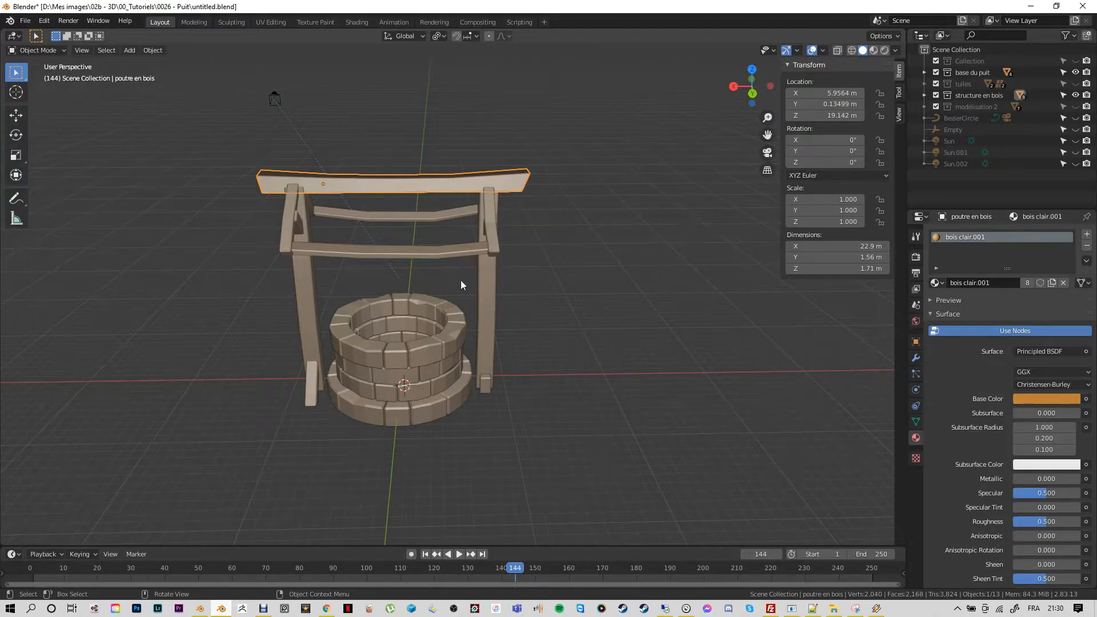
Switch back to tutoriel.blend, return to Object Mode and select the post with its rafters and braces
{"action": "left_click", "coordinate": [205, 608]}
{"action": "middle_click_drag", "start_coordinate": [308, 437], "coordinate": [399, 431]}
{"action": "scroll", "coordinate": [407, 452], "scroll_direction": "down", "scroll_amount": 2}
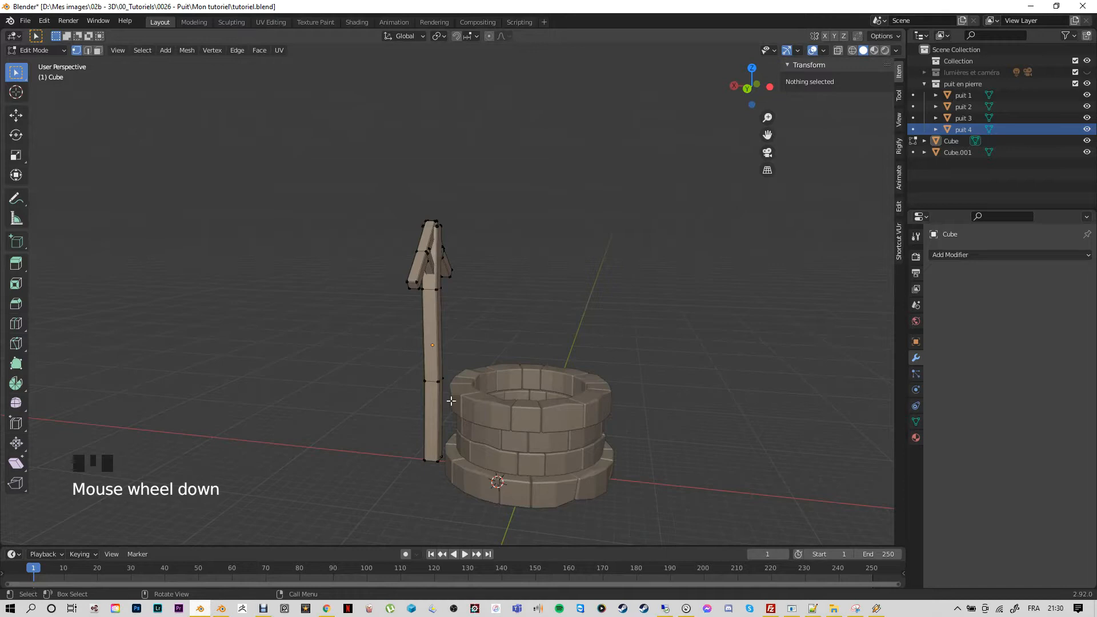
{"action": "middle_click_drag", "start_coordinate": [380, 440], "coordinate": [489, 436]}
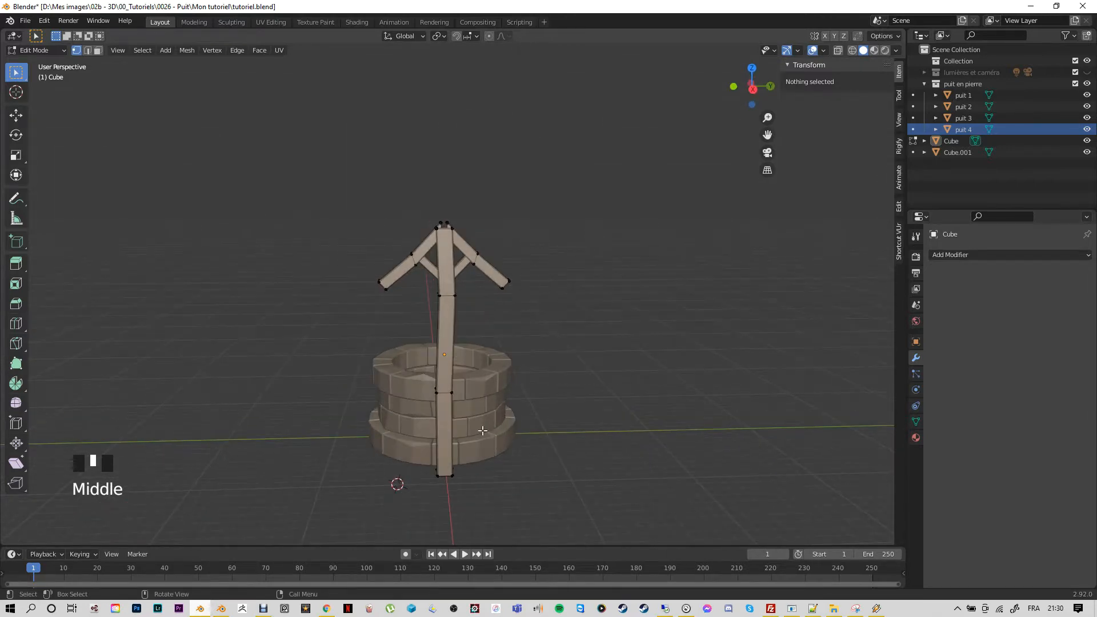
{"action": "scroll", "coordinate": [439, 400], "scroll_direction": "down", "scroll_amount": 1}
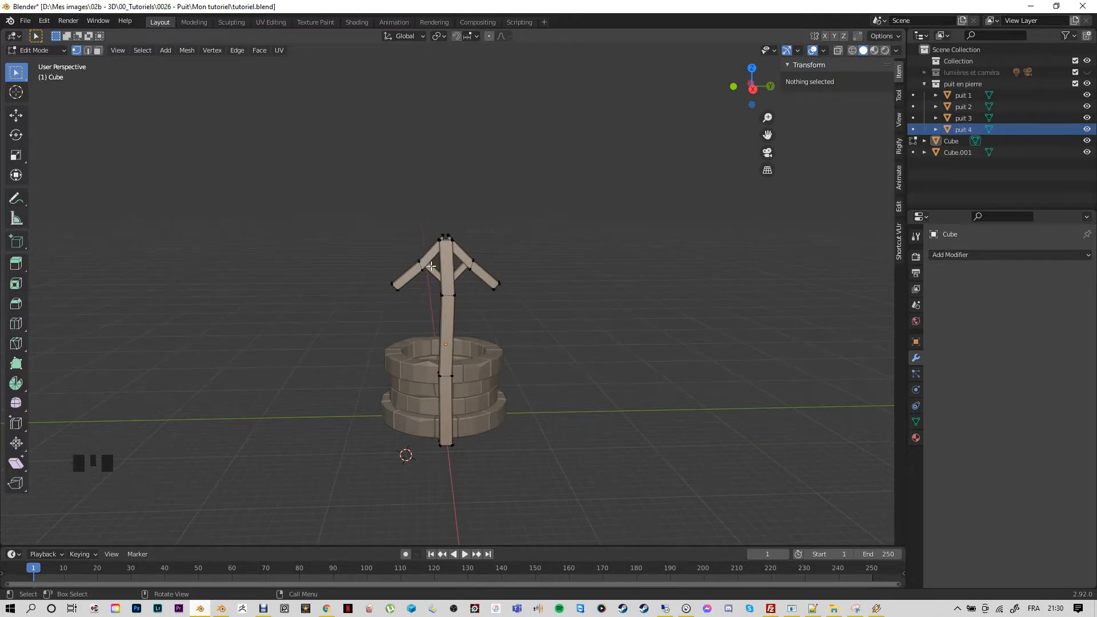
{"action": "left_click", "coordinate": [432, 271]}
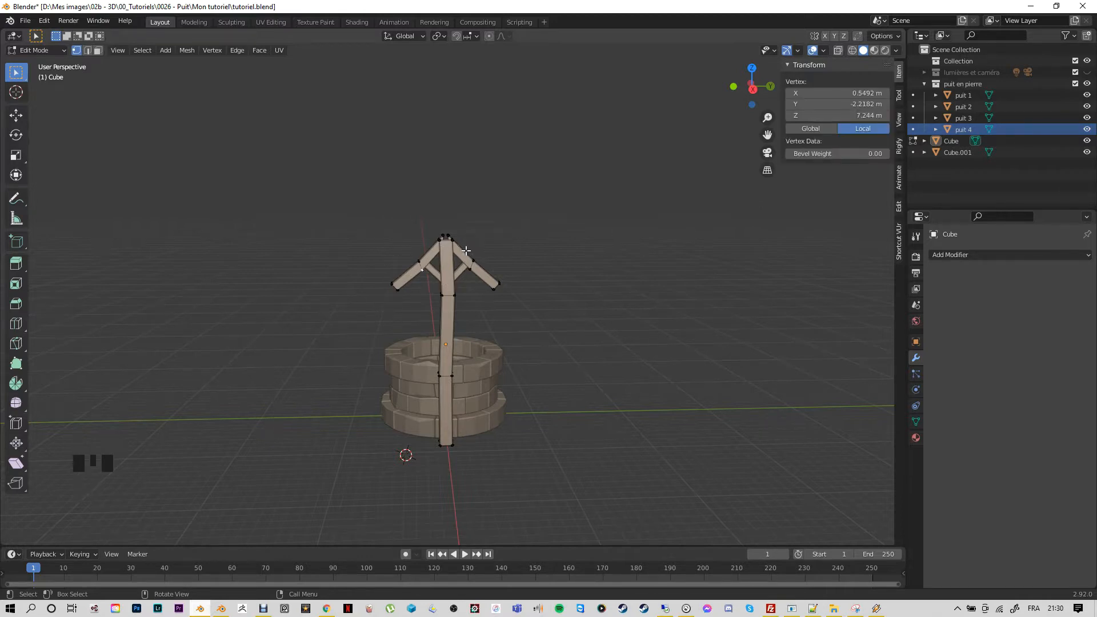
{"action": "left_click", "coordinate": [65, 52]}
{"action": "left_click", "coordinate": [53, 68]}
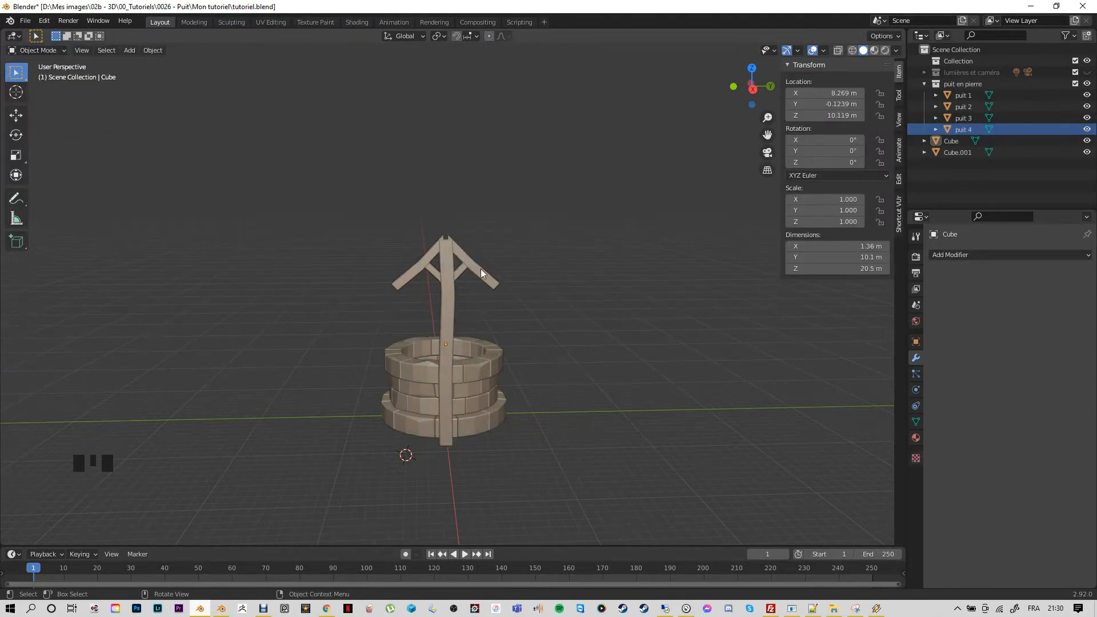
{"action": "left_click", "coordinate": [450, 315]}
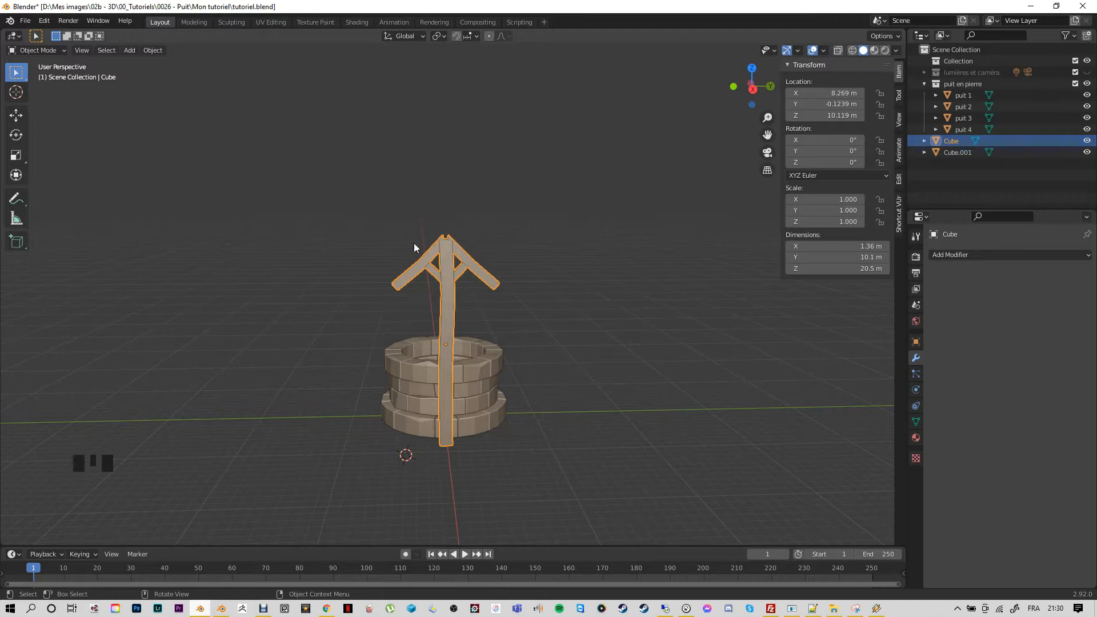
Compare the rafters' slope with the reference file untitled.blend, and return to tutoriel.blend with the post's mesh in Edit Mode
{"action": "middle_click", "coordinate": [533, 461]}
{"action": "middle_click_drag", "start_coordinate": [503, 463], "coordinate": [379, 288]}
{"action": "middle_click", "coordinate": [431, 468]}
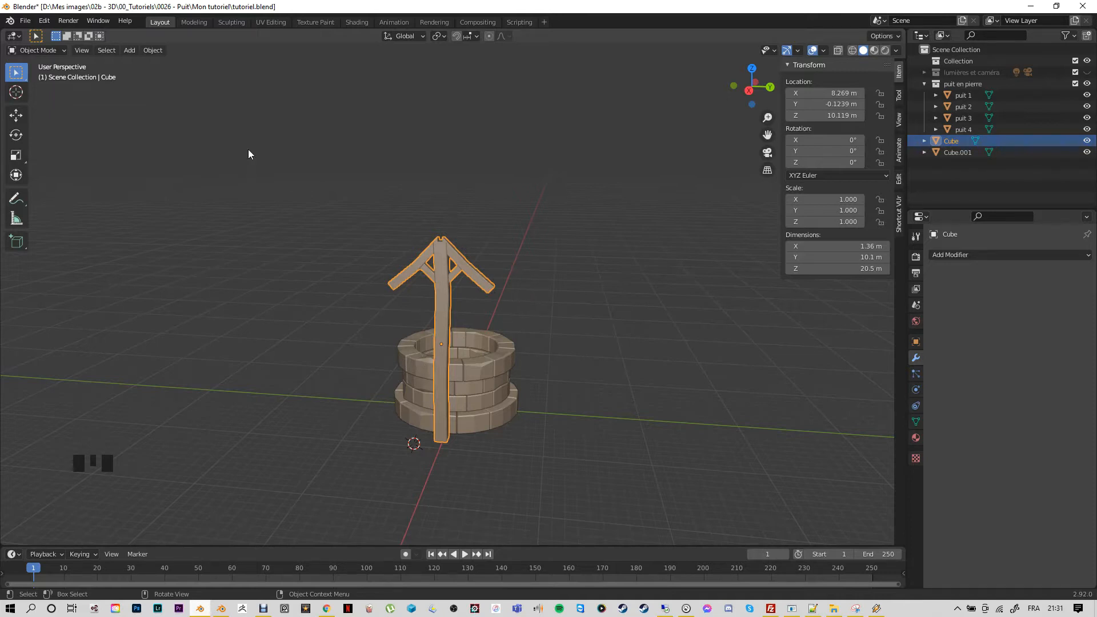
{"action": "left_click", "coordinate": [221, 609]}
{"action": "middle_click_drag", "start_coordinate": [571, 368], "coordinate": [431, 342]}
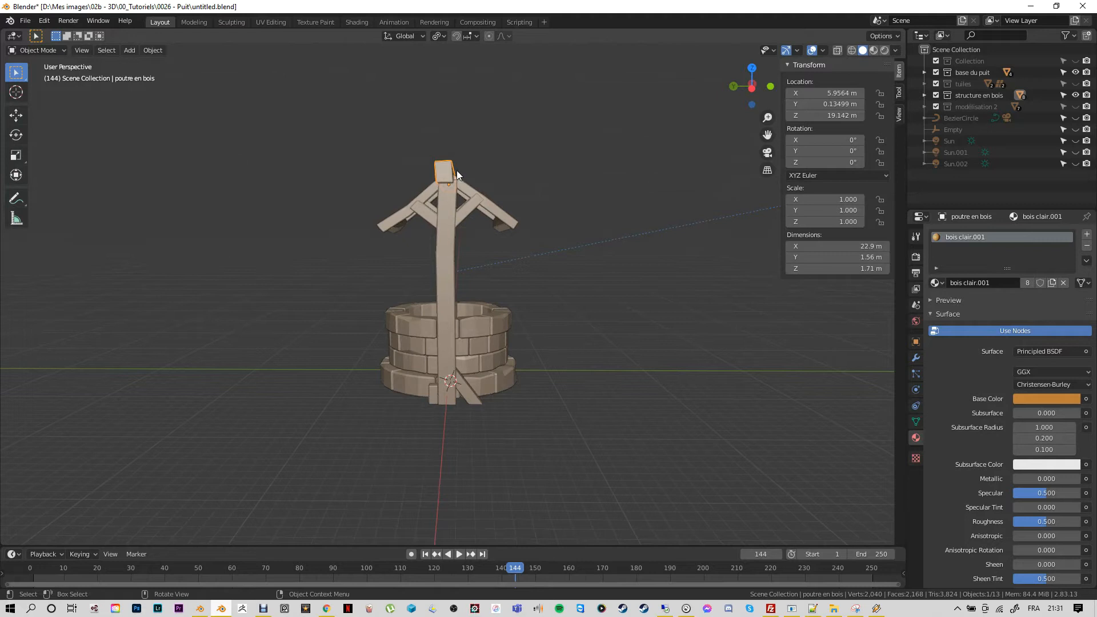
{"action": "key", "text": "alt+Tab"}
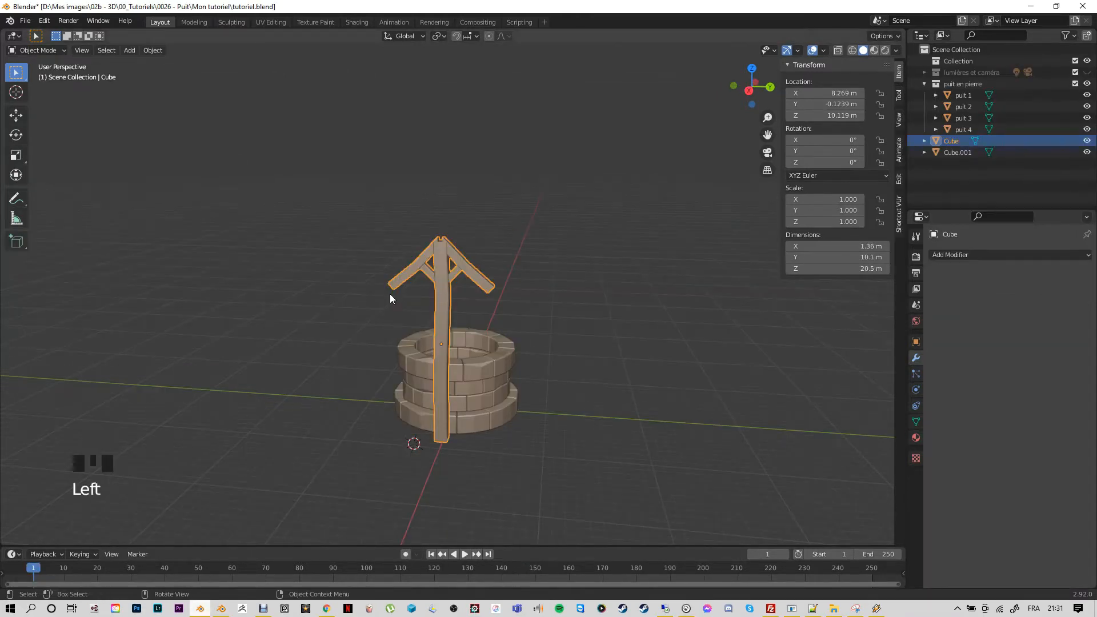
{"action": "key", "text": "Tab"}
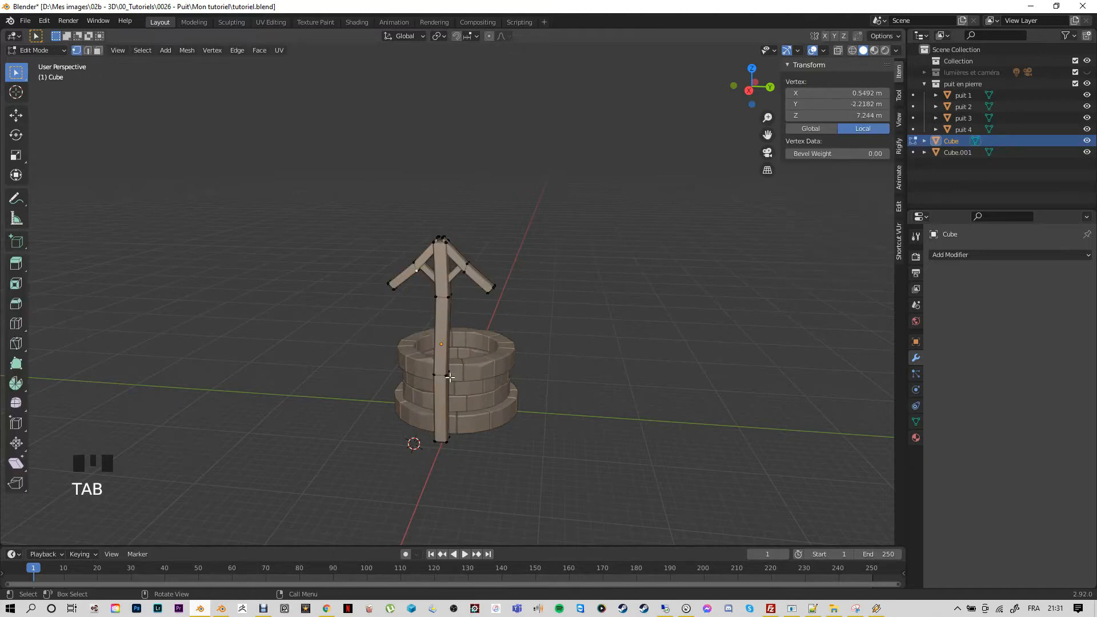
Try to lengthen one rafter by moving its outer end vertices in solid shading
{"action": "middle_click_drag", "start_coordinate": [404, 313], "coordinate": [413, 303]}
{"action": "scroll", "coordinate": [414, 304], "scroll_direction": "down", "scroll_amount": 1}
{"action": "scroll", "coordinate": [413, 303], "scroll_direction": "up", "scroll_amount": 3}
{"action": "left_click_drag", "start_coordinate": [349, 257], "coordinate": [381, 295]}
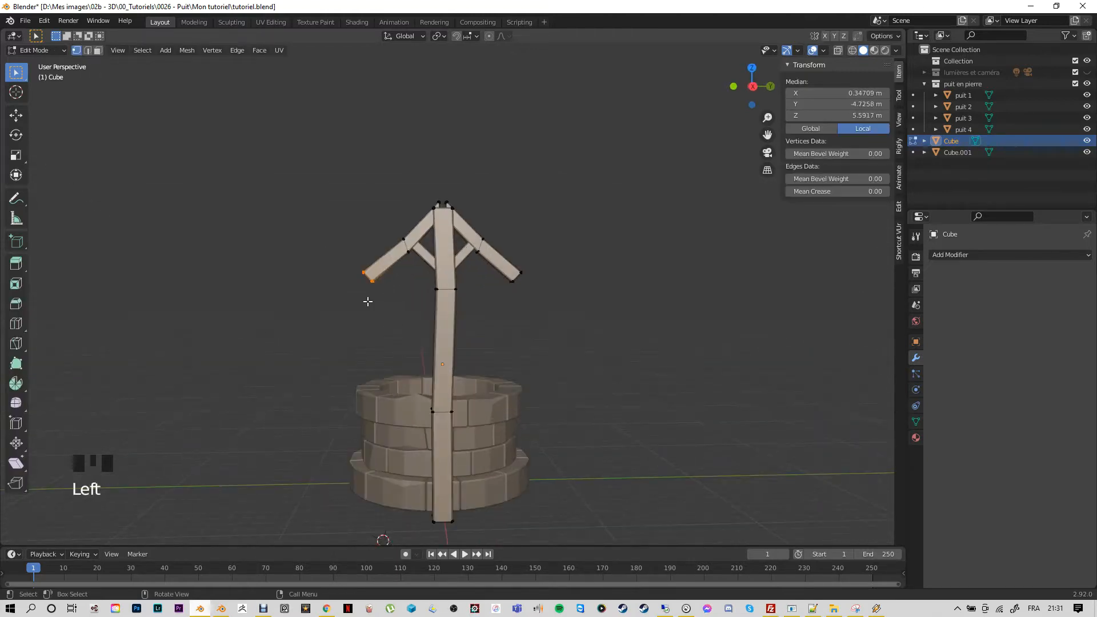
{"action": "key", "text": "g"}
{"action": "left_click", "coordinate": [381, 290]}
{"action": "mouse_move", "coordinate": [381, 291]}
{"action": "middle_mouse_down"}
{"action": "mouse_move", "coordinate": [433, 323]}
{"action": "mouse_move", "coordinate": [384, 304]}
{"action": "middle_mouse_up"}
{"action": "key", "text": "ctrl+z"}
{"action": "left_click", "coordinate": [405, 36]}
{"action": "left_click", "coordinate": [397, 68]}
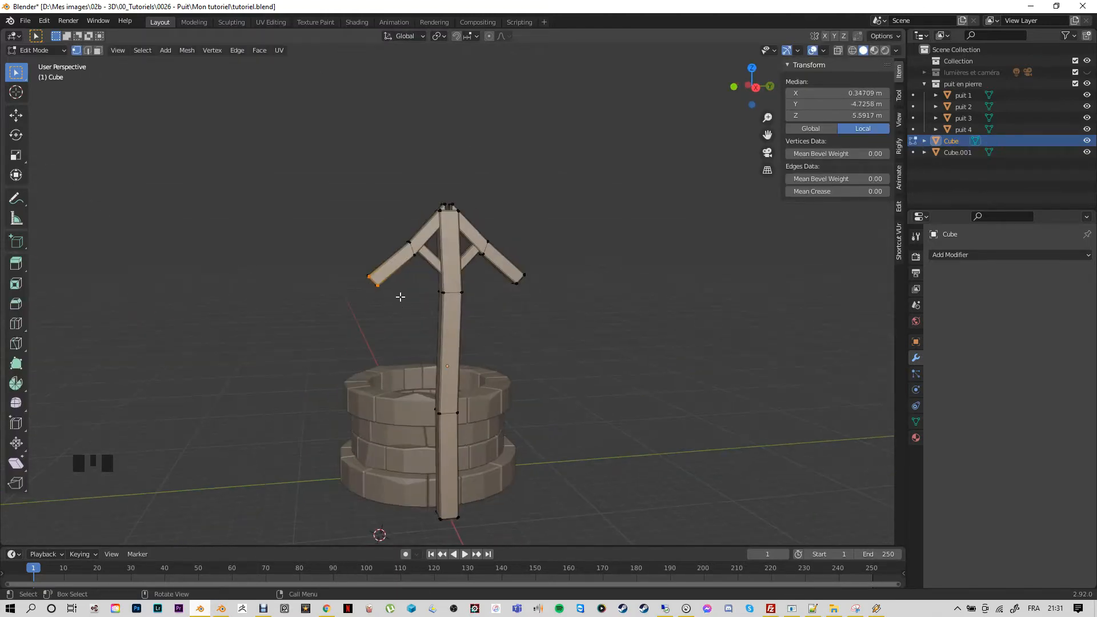
In wireframe shading, slide the outer end vertices of both rafters outward along their slope to lengthen them
{"action": "key", "text": "z"}
{"action": "left_click", "coordinate": [389, 302]}
{"action": "left_click_drag", "start_coordinate": [350, 258], "coordinate": [385, 307]}
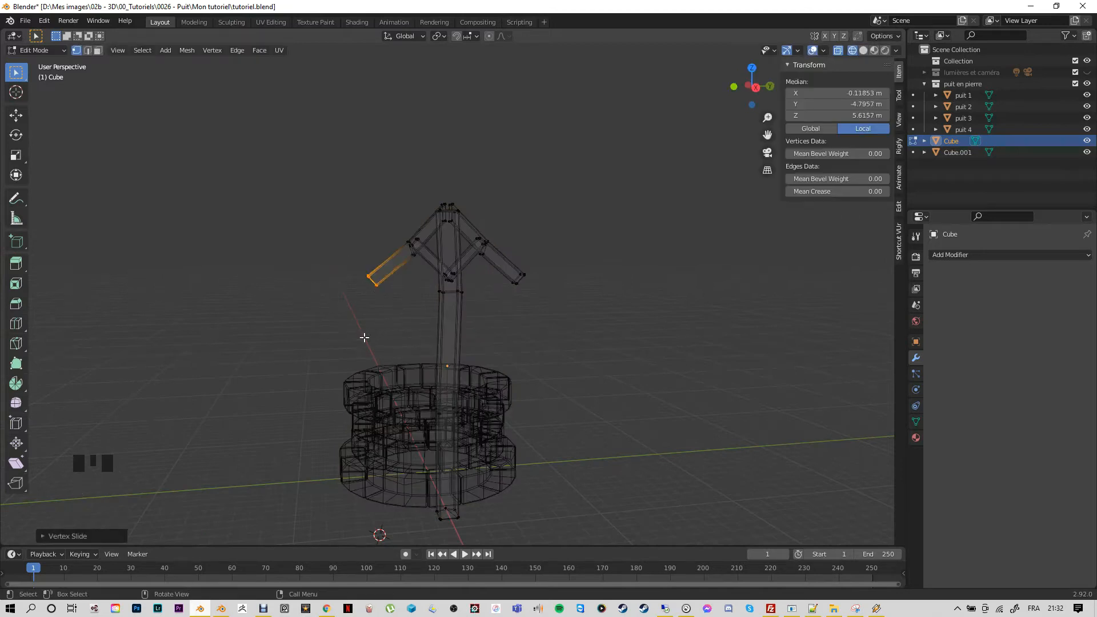
{"action": "key", "text": "g"}
{"action": "left_click", "coordinate": [375, 297]}
{"action": "middle_click_drag", "start_coordinate": [416, 316], "coordinate": [399, 311]}
{"action": "left_click_drag", "start_coordinate": [529, 258], "coordinate": [500, 303]}
{"action": "key", "text": "g"}
{"action": "left_click", "coordinate": [511, 307]}
Rotate the whole rafter on the negative Y side around global X to flatten its slope and raise it about 0.58 m
{"action": "left_click", "coordinate": [379, 313]}
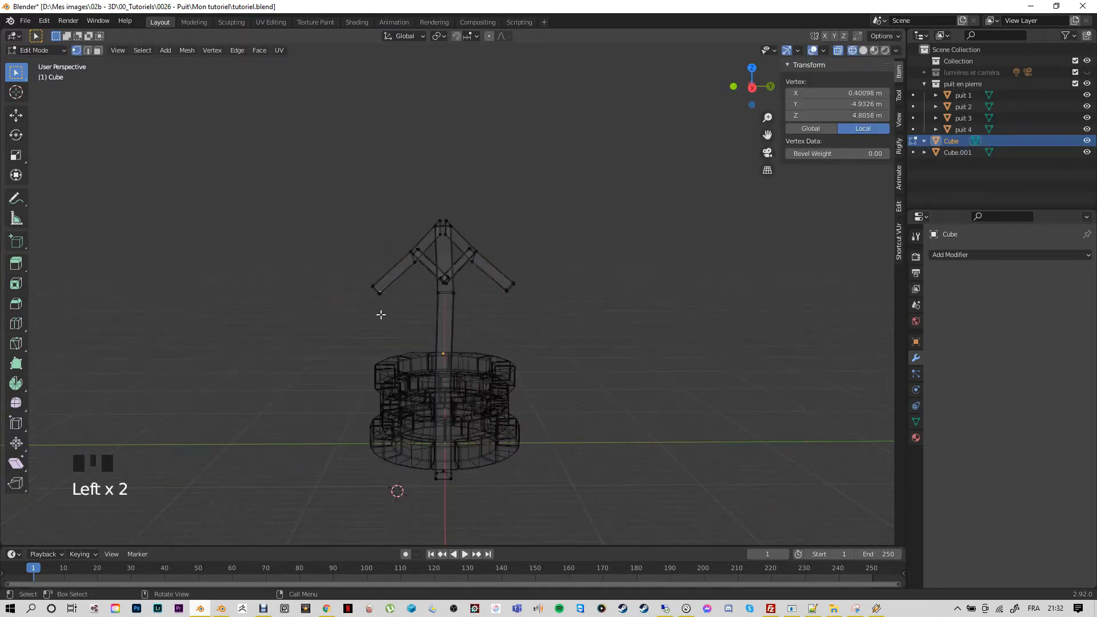
{"action": "key", "text": "l"}
{"action": "key", "text": "r"}
{"action": "left_click", "coordinate": [407, 283]}
{"action": "key", "text": "ctrl+z"}
{"action": "key", "text": "r"}
{"action": "key", "text": "x"}
{"action": "left_click", "coordinate": [403, 279]}
{"action": "key", "text": "g"}
{"action": "key", "text": "z"}
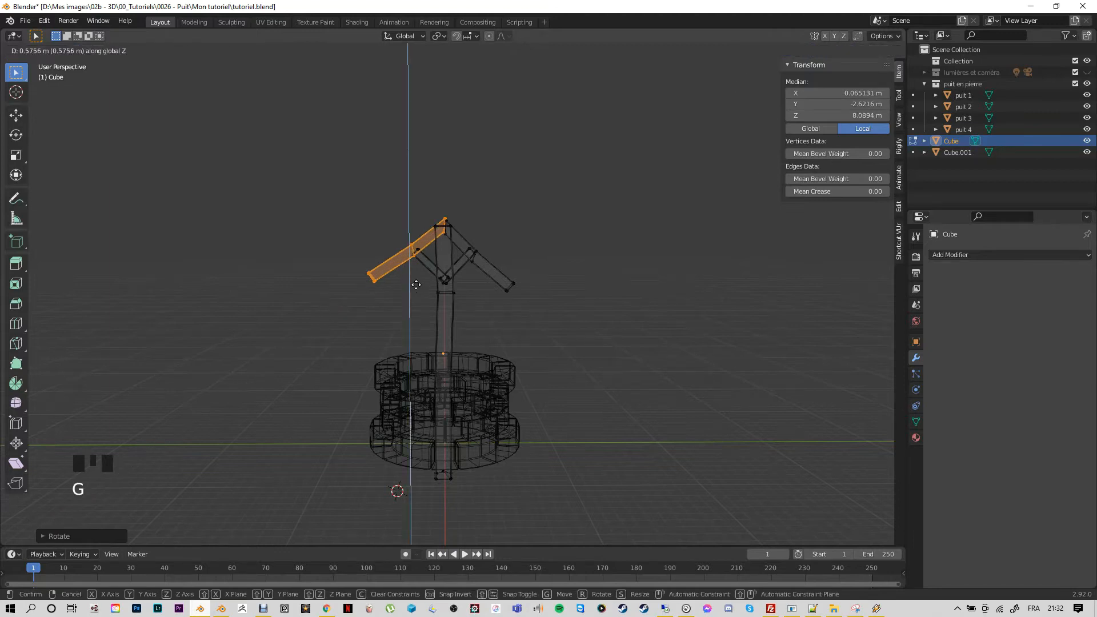
{"action": "left_click", "coordinate": [416, 284]}
Rotate the opposite rafter around global X to flatten its slope and raise it about 0.89 m along global Z
{"action": "left_click", "coordinate": [494, 306]}
{"action": "key", "text": "l"}
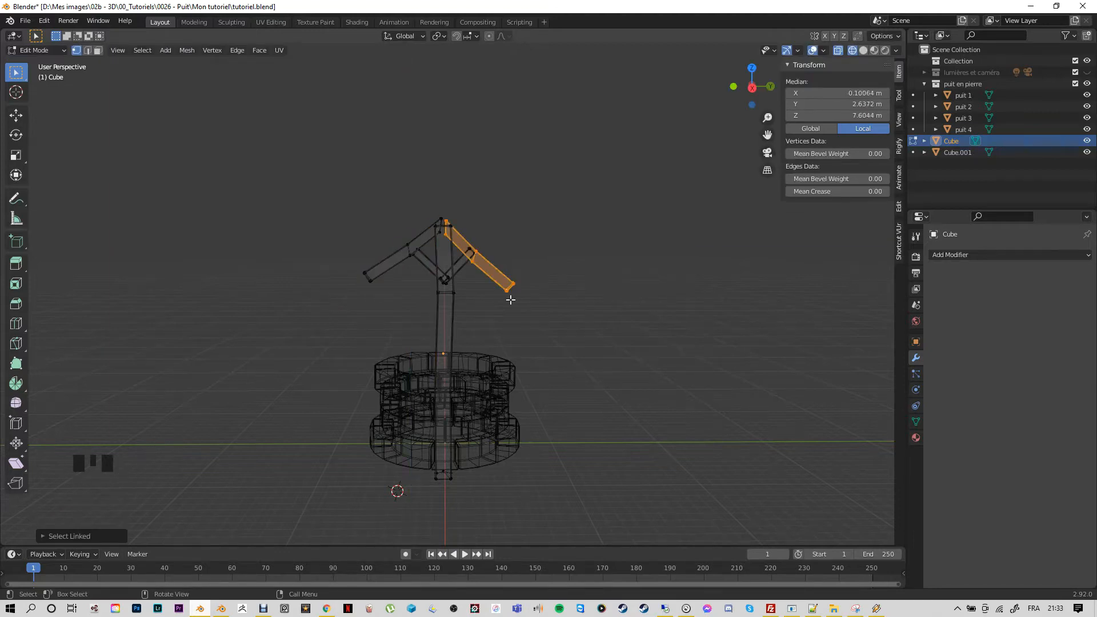
{"action": "key", "text": "r"}
{"action": "key", "text": "x"}
{"action": "left_click", "coordinate": [516, 290]}
{"action": "key", "text": "g"}
{"action": "key", "text": "z"}
{"action": "left_click", "coordinate": [499, 293]}
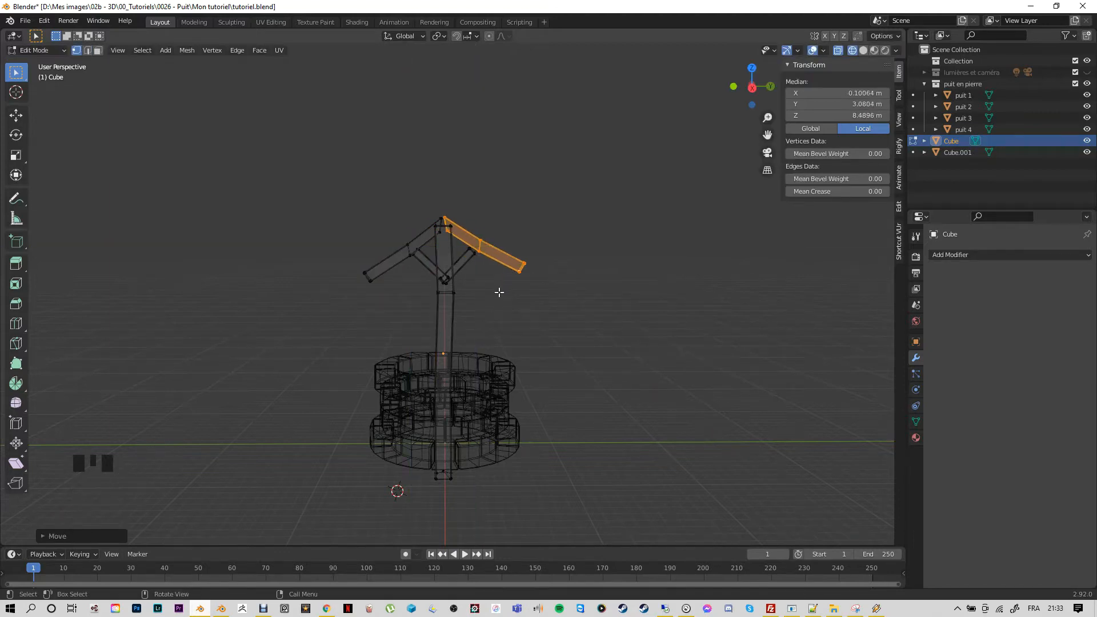
Rotate the same rafter slightly steeper around global X and lower it about 0.31 m to meet the ridge
{"action": "key", "text": "r"}
{"action": "key", "text": "x"}
{"action": "left_click", "coordinate": [492, 300]}
{"action": "key", "text": "g"}
{"action": "key", "text": "z"}
{"action": "left_click", "coordinate": [492, 320]}
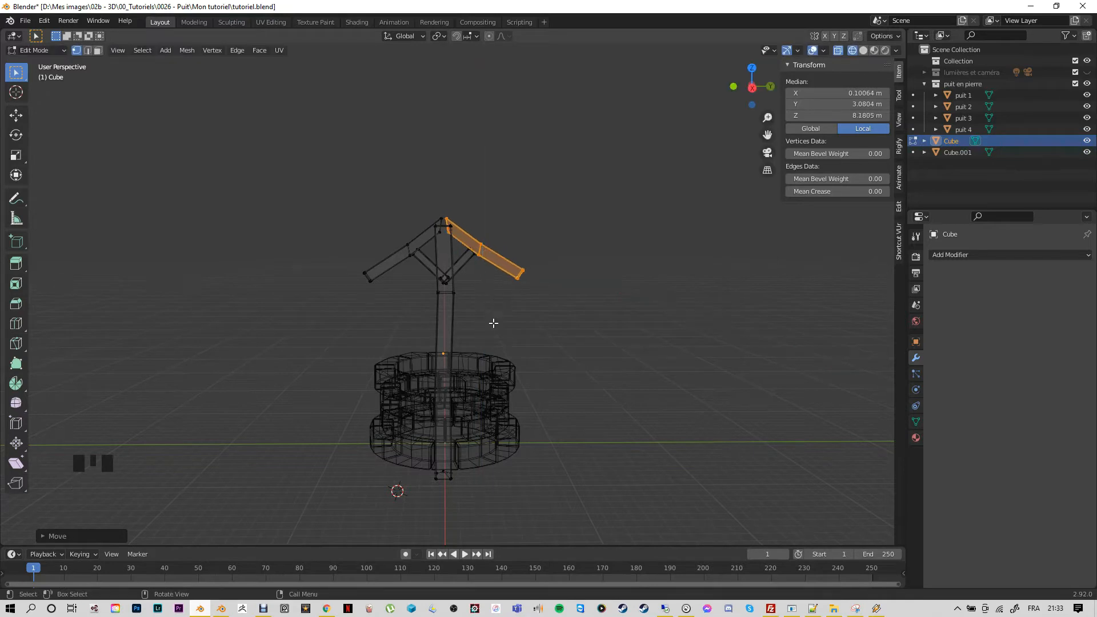
Move the upper end vertices of both diagonal braces up to meet the undersides of the flattened rafters
{"action": "left_click", "coordinate": [491, 325]}
{"action": "scroll", "coordinate": [384, 248], "scroll_direction": "up", "scroll_amount": 4}
{"action": "left_click_drag", "start_coordinate": [504, 213], "coordinate": [482, 186]}
{"action": "key", "text": "g"}
{"action": "left_click", "coordinate": [533, 247]}
{"action": "left_click", "coordinate": [531, 247]}
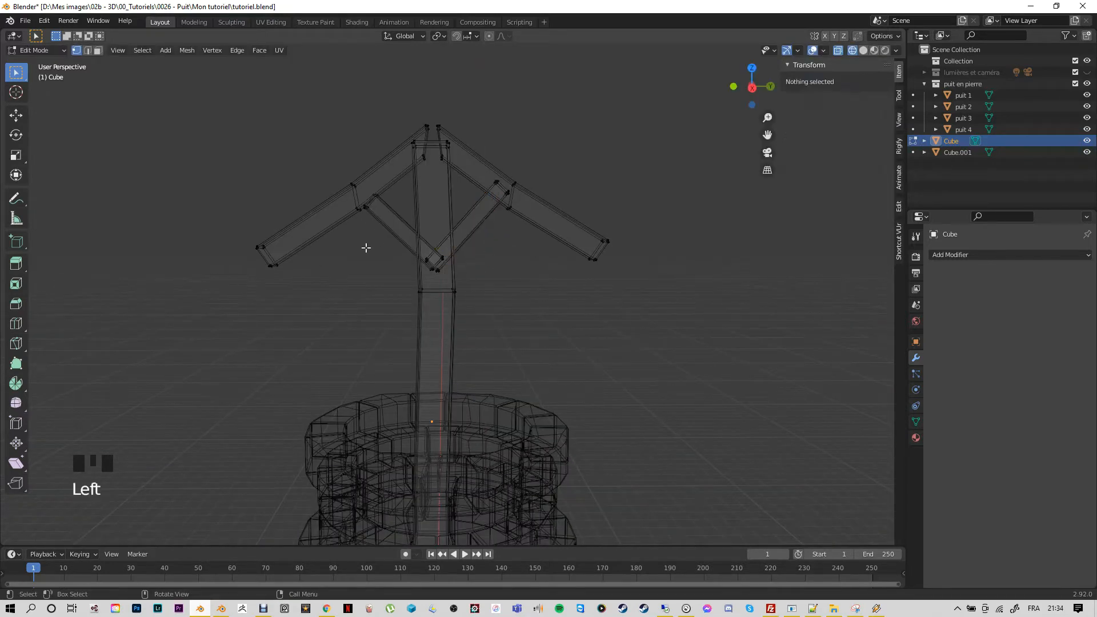
{"action": "left_click_drag", "start_coordinate": [362, 222], "coordinate": [381, 187]}
{"action": "key", "text": "g"}
{"action": "left_click", "coordinate": [428, 160]}
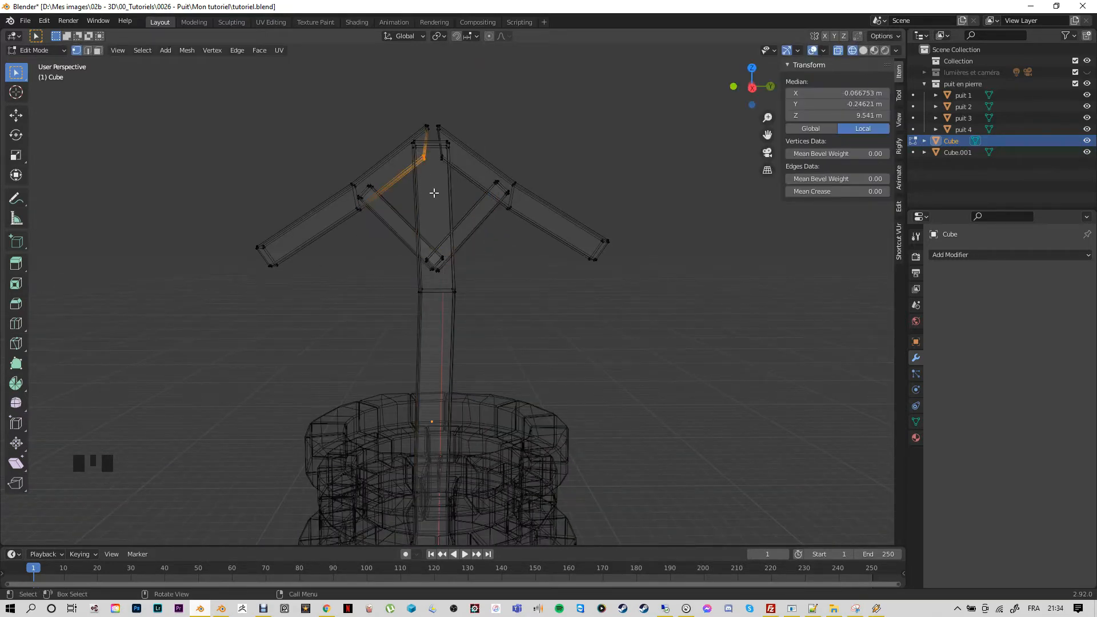
Adjust the rafter's inner vertices near the ridge, restore solid shading and return to Object Mode
{"action": "left_click", "coordinate": [440, 157]}
{"action": "left_click_drag", "start_coordinate": [437, 154], "coordinate": [445, 166]}
{"action": "key", "text": "g"}
{"action": "left_click", "coordinate": [442, 165]}
{"action": "left_click", "coordinate": [360, 289]}
{"action": "key", "text": "z"}
{"action": "mouse_move", "coordinate": [379, 300]}
{"action": "middle_mouse_down"}
{"action": "mouse_move", "coordinate": [614, 328]}
{"action": "mouse_move", "coordinate": [617, 297]}
{"action": "mouse_move", "coordinate": [377, 315]}
{"action": "middle_mouse_up"}
{"action": "scroll", "coordinate": [617, 297], "scroll_direction": "down", "scroll_amount": 2}
{"action": "scroll", "coordinate": [400, 297], "scroll_direction": "down", "scroll_amount": 1}
{"action": "key", "text": "Tab"}
{"action": "scroll", "coordinate": [450, 241], "scroll_direction": "down", "scroll_amount": 4}
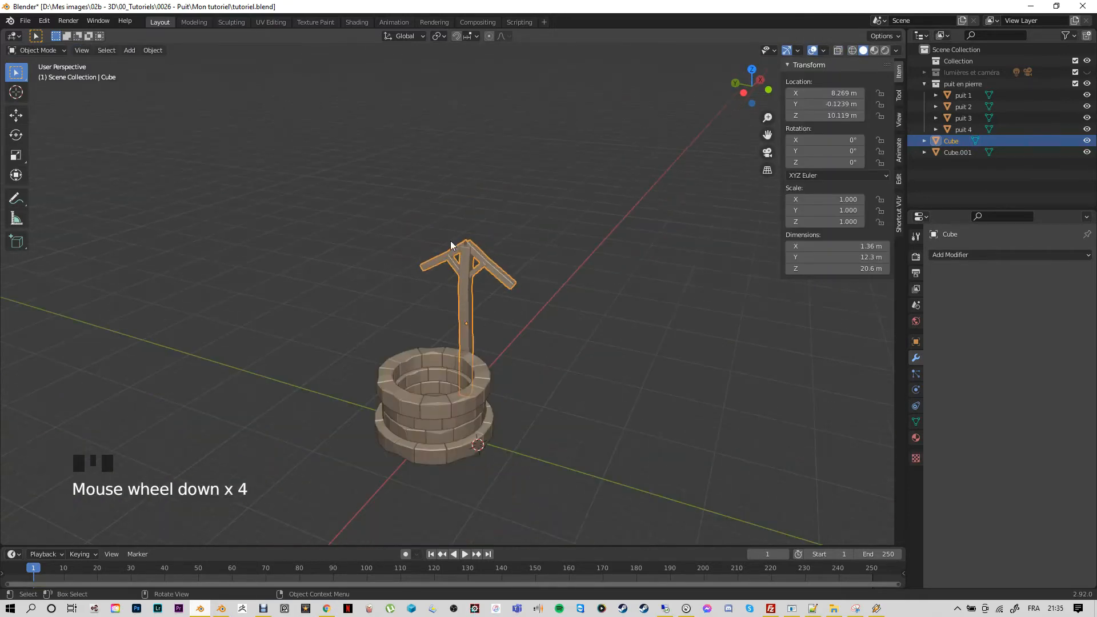
Duplicate the post frame about 16.46 m along negative global X across the well and rotate the copy 180° around Z
{"action": "left_click", "coordinate": [456, 306]}
{"action": "left_click", "coordinate": [464, 309]}
{"action": "key", "text": "shift+d"}
{"action": "key", "text": "x"}
{"action": "left_click", "coordinate": [407, 398]}
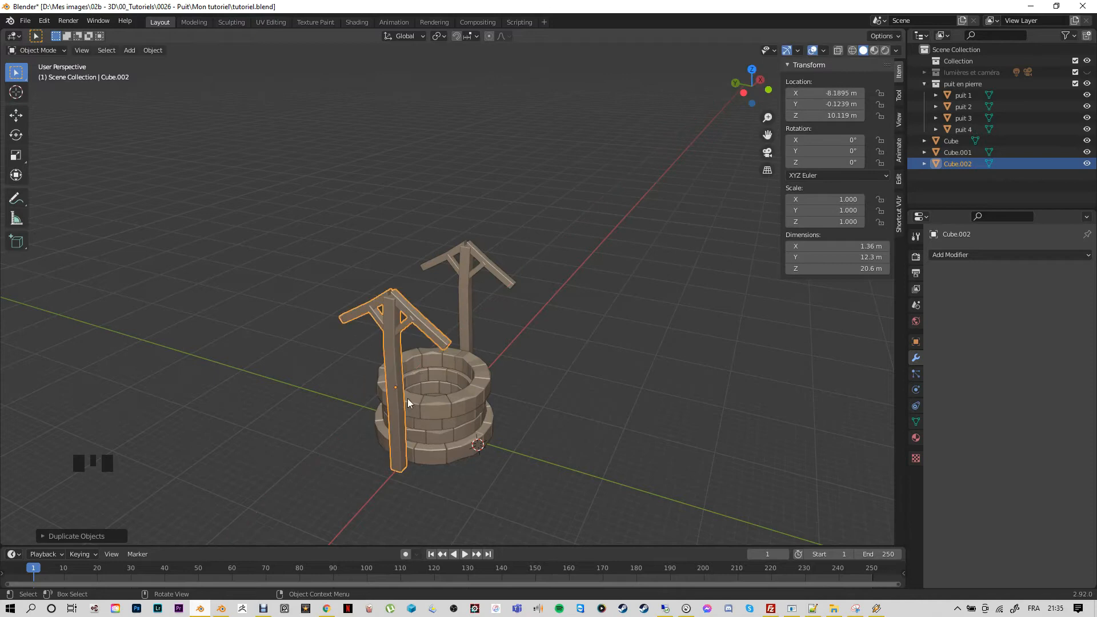
{"action": "type", "text": "rz180"}
{"action": "key", "text": "Return"}
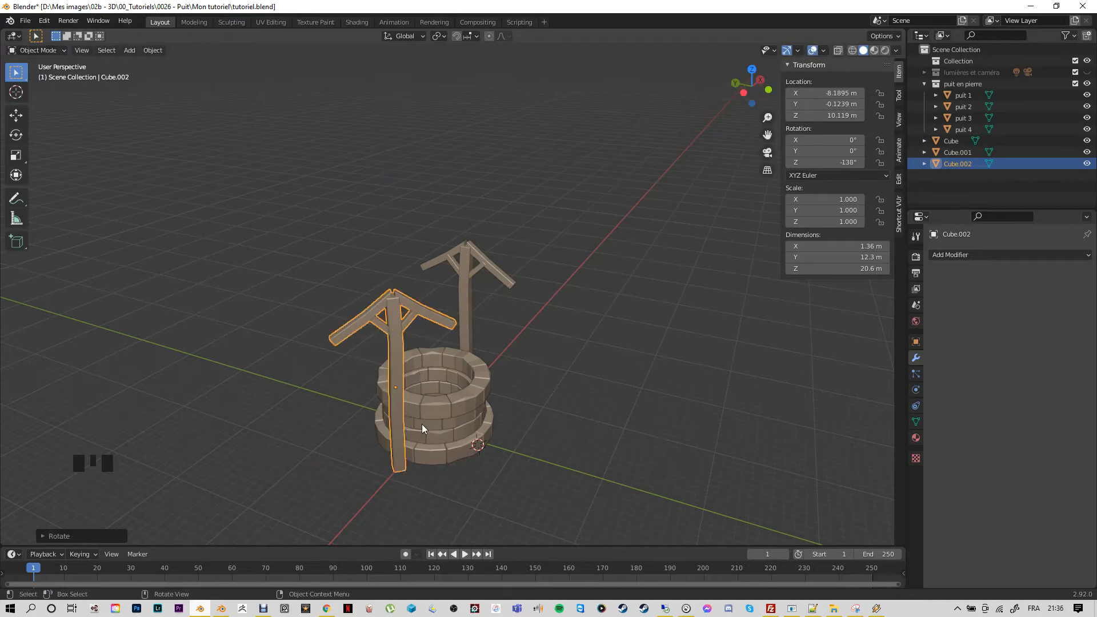
{"action": "key", "text": "KP_7"}
{"action": "middle_click_drag", "start_coordinate": [372, 398], "coordinate": [537, 410]}
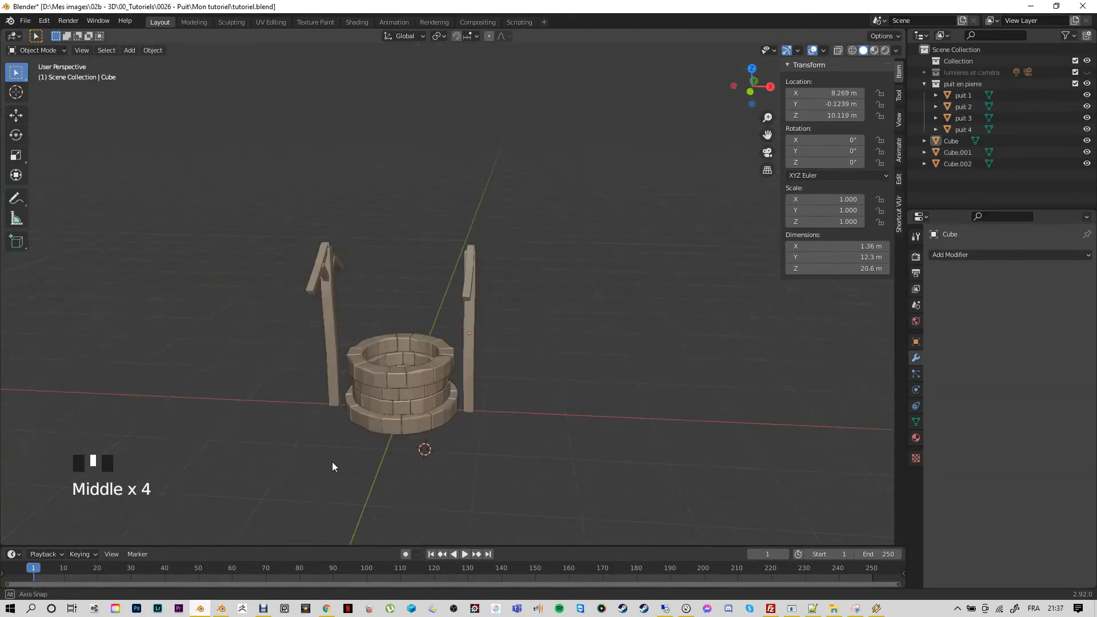
Add a cube and raise it between the tops of the two posts, to a height of about 20.11 m
{"action": "middle_click_drag", "start_coordinate": [331, 461], "coordinate": [383, 437]}
{"action": "key", "text": "shift+a"}
{"action": "mouse_move", "coordinate": [325, 366]}
{"action": "left_click", "coordinate": [427, 129]}
{"action": "key", "text": "KP_1"}
{"action": "key", "text": "g"}
{"action": "left_click", "coordinate": [442, 324]}
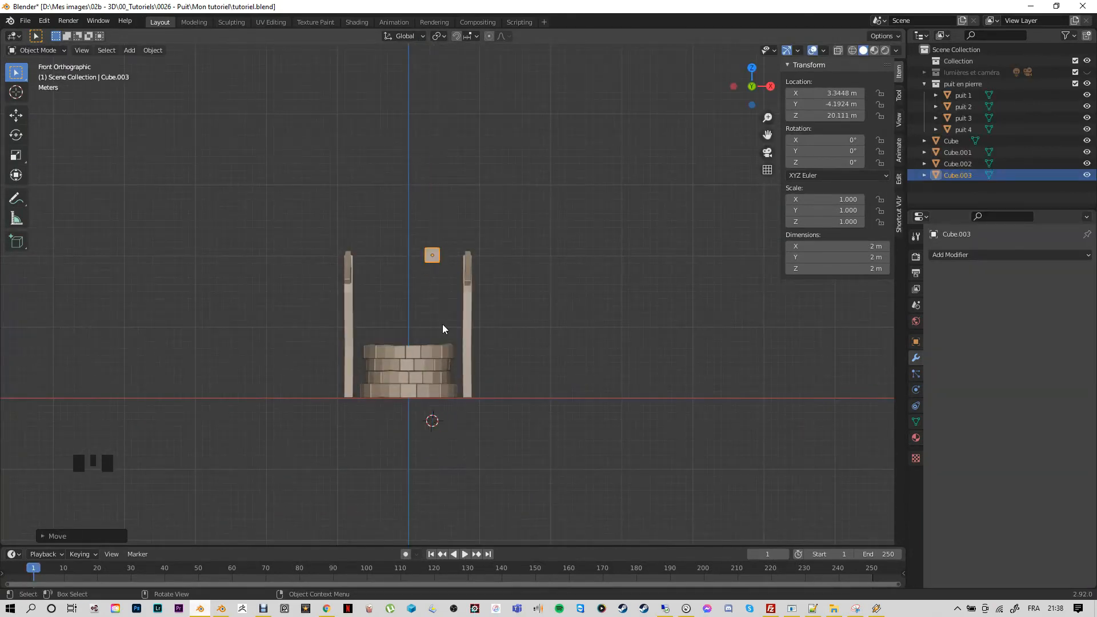
Centre the cube over the ridge between the posts, at about X -0.11 m, Y -0.09 m and Z 20.75 m
{"action": "key", "text": "KP_7"}
{"action": "key", "text": "g"}
{"action": "left_click", "coordinate": [407, 300]}
{"action": "middle_click_drag", "start_coordinate": [415, 357], "coordinate": [518, 435]}
{"action": "key", "text": "KP_3"}
{"action": "key", "text": "g"}
{"action": "key", "text": "z"}
{"action": "left_click", "coordinate": [450, 275]}
{"action": "key", "text": "g"}
{"action": "key", "text": "y"}
{"action": "left_click", "coordinate": [449, 277]}
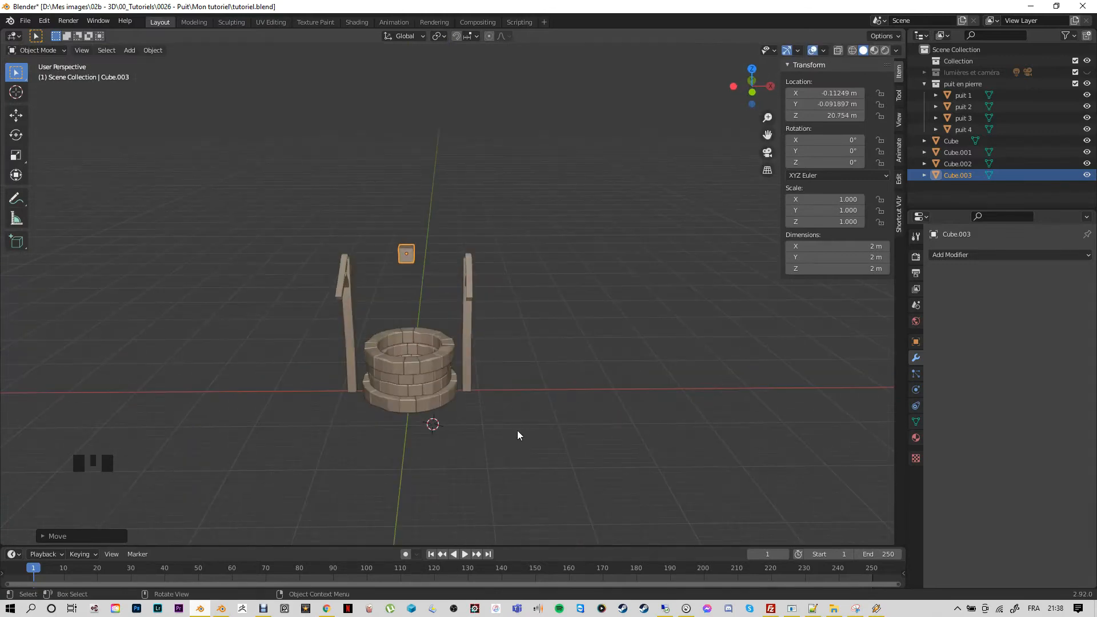
Scale the cube into a ridge beam about 22.1 m long along X and 1.51 m thick, overhanging both posts
{"action": "key", "text": "s"}
{"action": "key", "text": "x"}
{"action": "left_click", "coordinate": [656, 322]}
{"action": "middle_click_drag", "start_coordinate": [656, 323], "coordinate": [391, 417]}
{"action": "key", "text": "s"}
{"action": "left_click", "coordinate": [498, 384]}
{"action": "middle_click_drag", "start_coordinate": [514, 405], "coordinate": [447, 434]}
{"action": "key", "text": "s"}
{"action": "key", "text": "x"}
{"action": "left_click", "coordinate": [460, 402]}
{"action": "key", "text": "Tab"}
{"action": "scroll", "coordinate": [447, 434], "scroll_direction": "up", "scroll_amount": 3}
{"action": "key", "text": "ctrl+b"}
{"action": "right_click", "coordinate": [550, 254]}
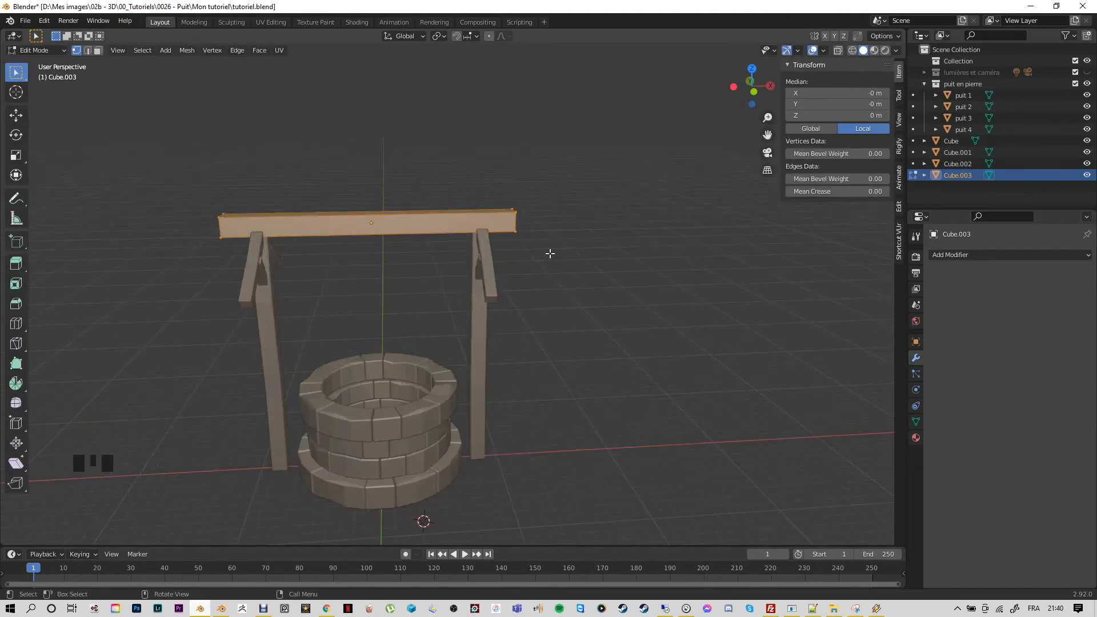
{"action": "left_click", "coordinate": [36, 50]}
{"action": "left_click", "coordinate": [34, 61]}
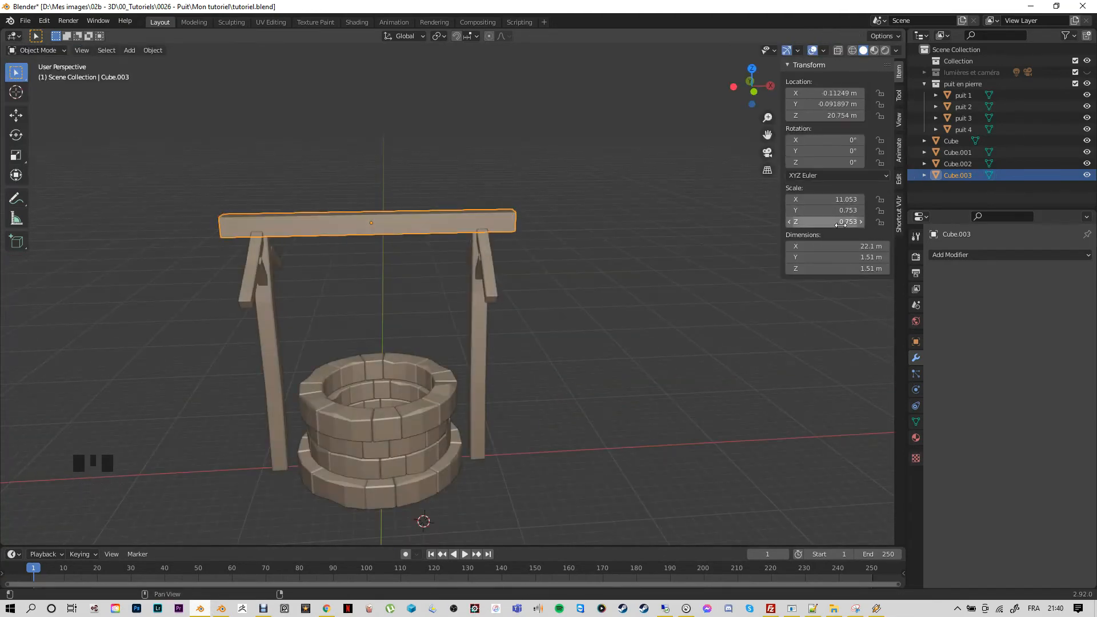
Apply the ridge beam's scale and give all its edges a narrow single-segment bevel
{"action": "key", "text": "ctrl+a"}
{"action": "left_click", "coordinate": [392, 264]}
{"action": "key", "text": "Tab"}
{"action": "key", "text": "ctrl+b"}
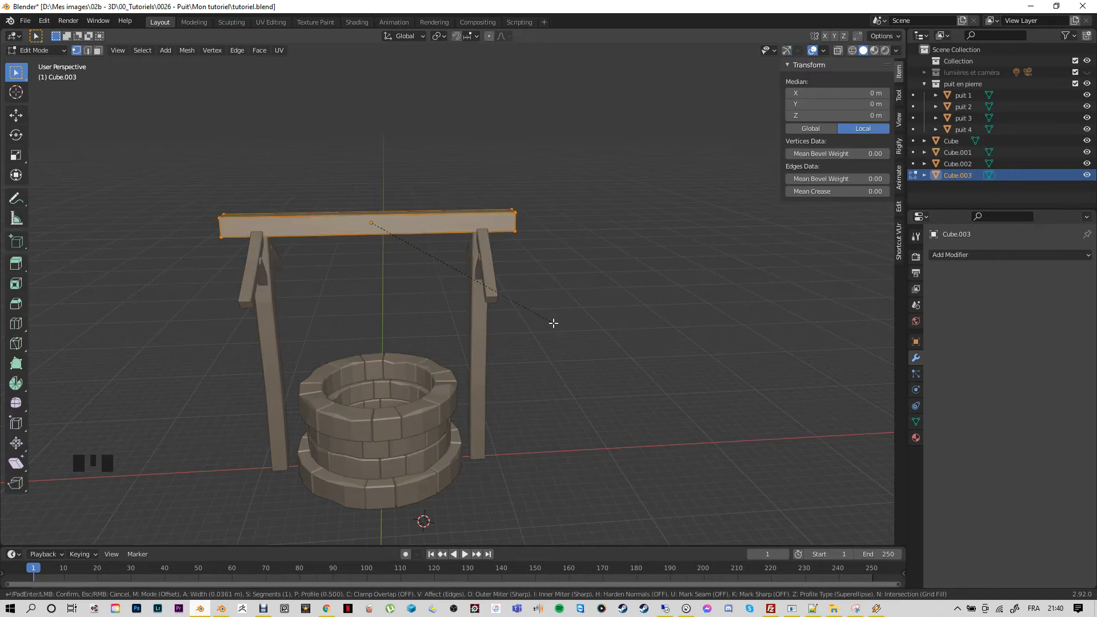
{"action": "middle_click_drag", "start_coordinate": [554, 318], "coordinate": [342, 297]}
{"action": "key", "text": "ctrl+z"}
{"action": "key", "text": "ctrl+b"}
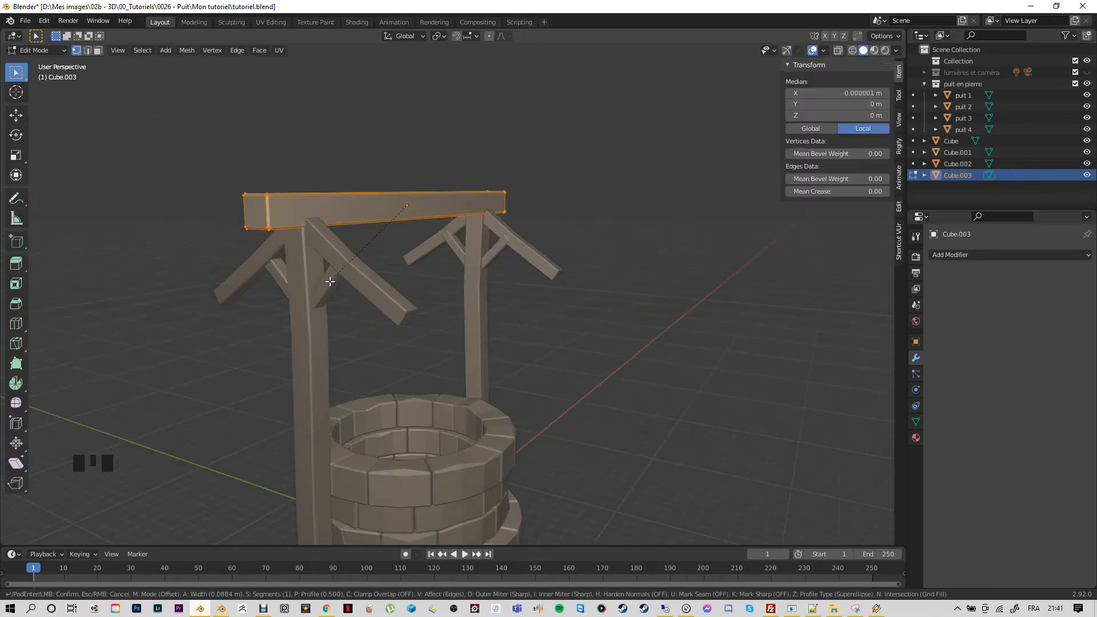
{"action": "left_click", "coordinate": [309, 312]}
{"action": "left_click", "coordinate": [315, 319]}
{"action": "middle_click_drag", "start_coordinate": [340, 338], "coordinate": [278, 348]}
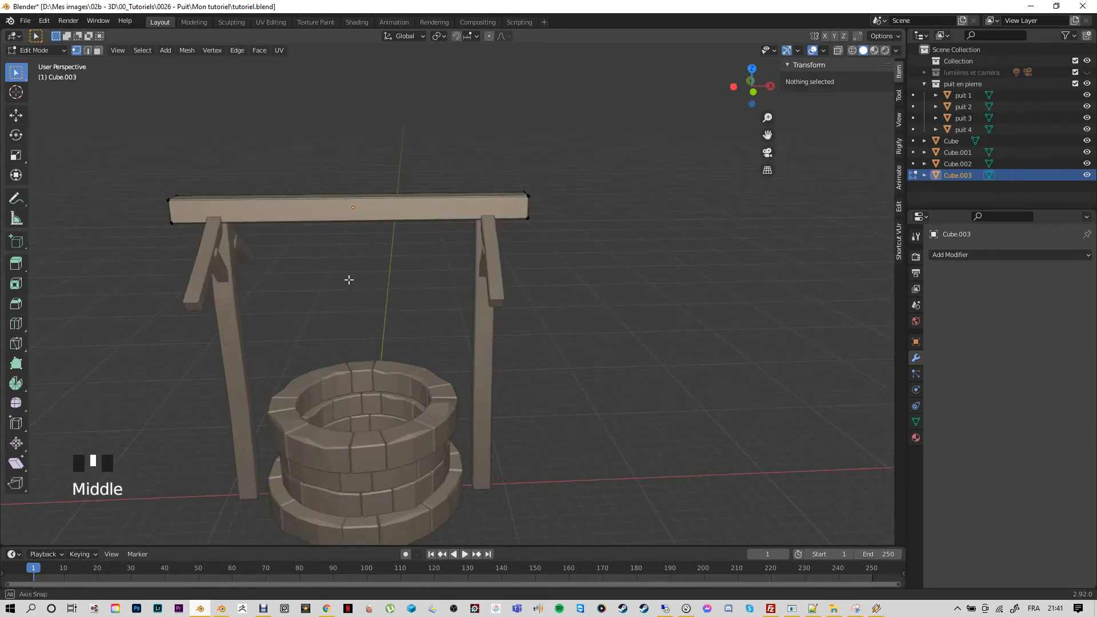
Add two evenly spaced loop cuts across the length of the ridge beam
{"action": "middle_click_drag", "start_coordinate": [349, 279], "coordinate": [345, 263]}
{"action": "key", "text": "a"}
{"action": "left_click", "coordinate": [344, 223]}
{"action": "right_click", "coordinate": [344, 223]}
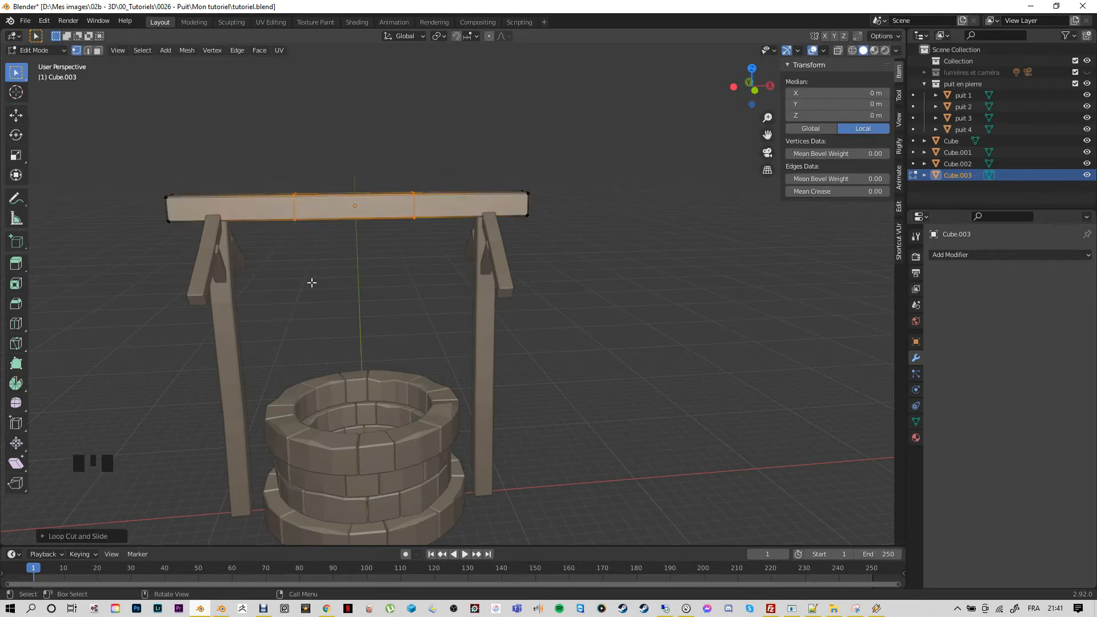
Scale down each of the two edge loops so the beam narrows along its middle section
{"action": "left_click", "coordinate": [310, 282]}
{"action": "left_click", "coordinate": [294, 207], "text": "alt"}
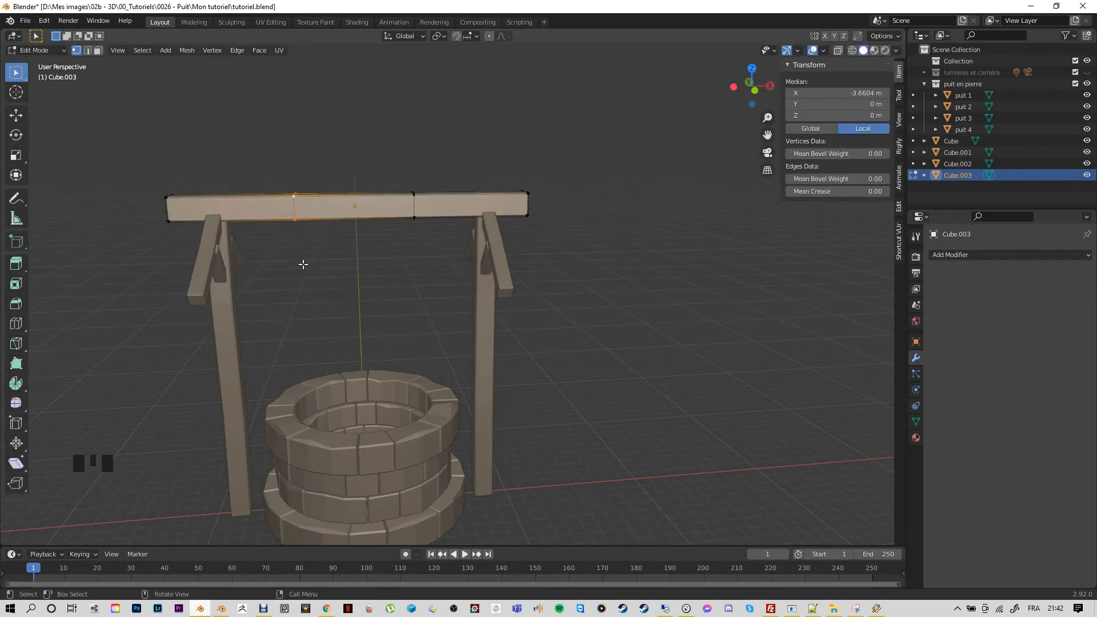
{"action": "left_click", "coordinate": [413, 205], "text": "alt"}
{"action": "middle_click_drag", "start_coordinate": [413, 206], "coordinate": [419, 242]}
{"action": "key", "text": "s"}
{"action": "left_click", "coordinate": [423, 269]}
{"action": "scroll", "coordinate": [372, 236], "scroll_direction": "up", "scroll_amount": 4}
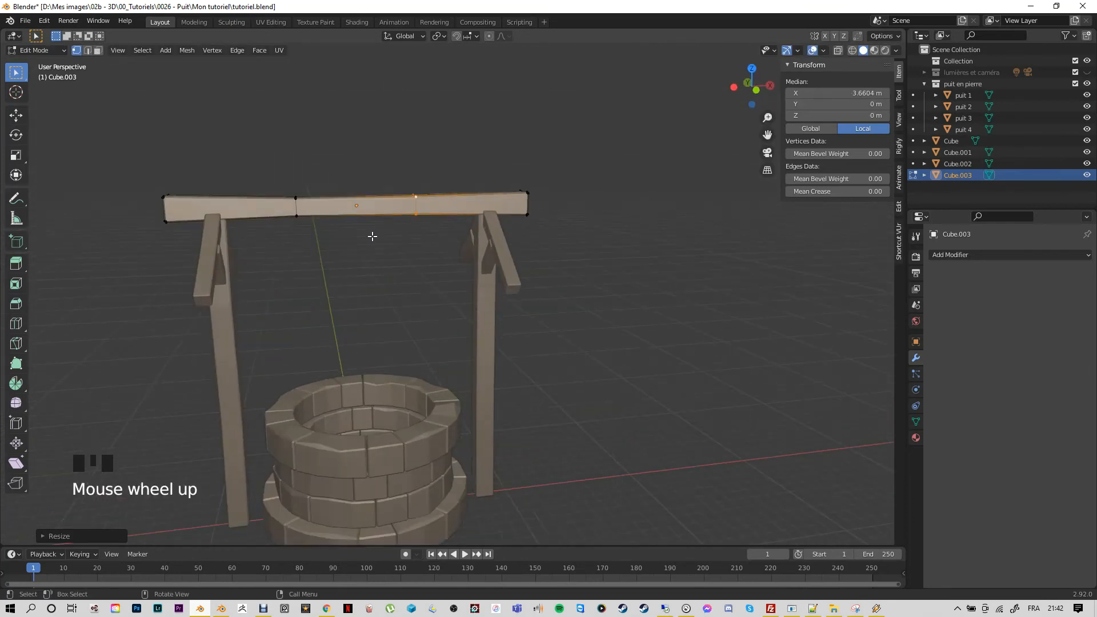
In front wireframe view, move the upper corner at the beam's negative X end outward and up to about local X -11.19 m, Z 0.84 m
{"action": "key", "text": "KP_1"}
{"action": "key", "text": "z"}
{"action": "left_click_drag", "start_coordinate": [233, 198], "coordinate": [250, 217]}
{"action": "key", "text": "g"}
{"action": "left_click", "coordinate": [244, 241]}
Move the upper corner at the beam's positive X end outward and slightly up to match the other end, and restore solid shading
{"action": "left_click_drag", "start_coordinate": [502, 198], "coordinate": [525, 218]}
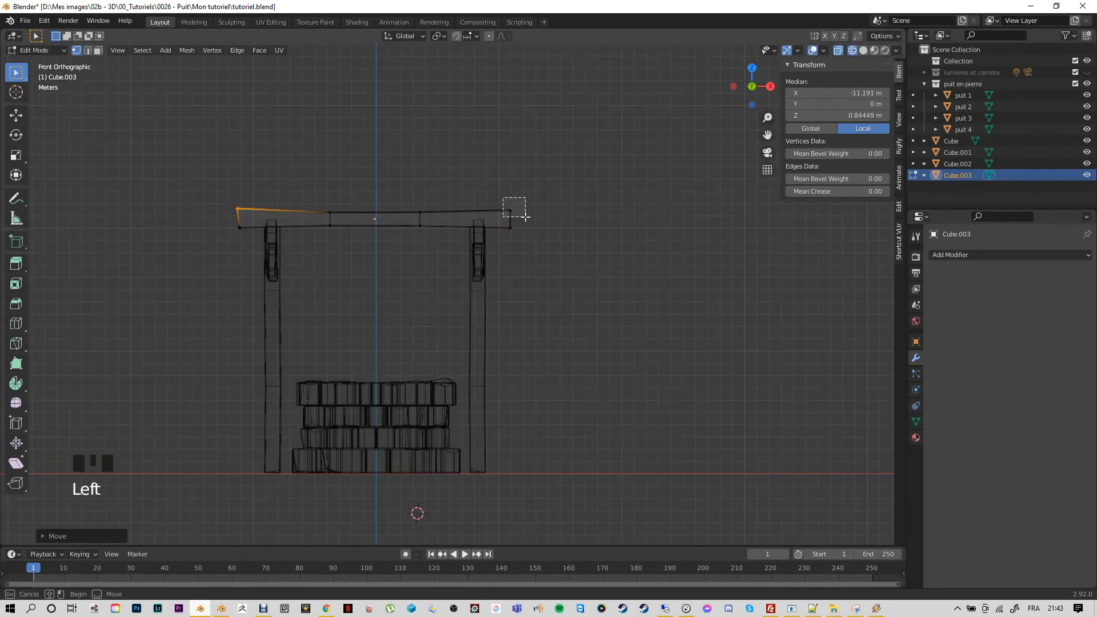
{"action": "key", "text": "g"}
{"action": "left_click", "coordinate": [529, 211]}
{"action": "left_click", "coordinate": [514, 256]}
{"action": "left_click", "coordinate": [506, 289]}
{"action": "middle_click_drag", "start_coordinate": [228, 317], "coordinate": [279, 355]}
{"action": "key", "text": "z"}
{"action": "middle_click_drag", "start_coordinate": [743, 377], "coordinate": [683, 360]}
{"action": "middle_click_drag", "start_coordinate": [486, 516], "coordinate": [417, 374]}
{"action": "middle_click_drag", "start_coordinate": [310, 406], "coordinate": [430, 446]}
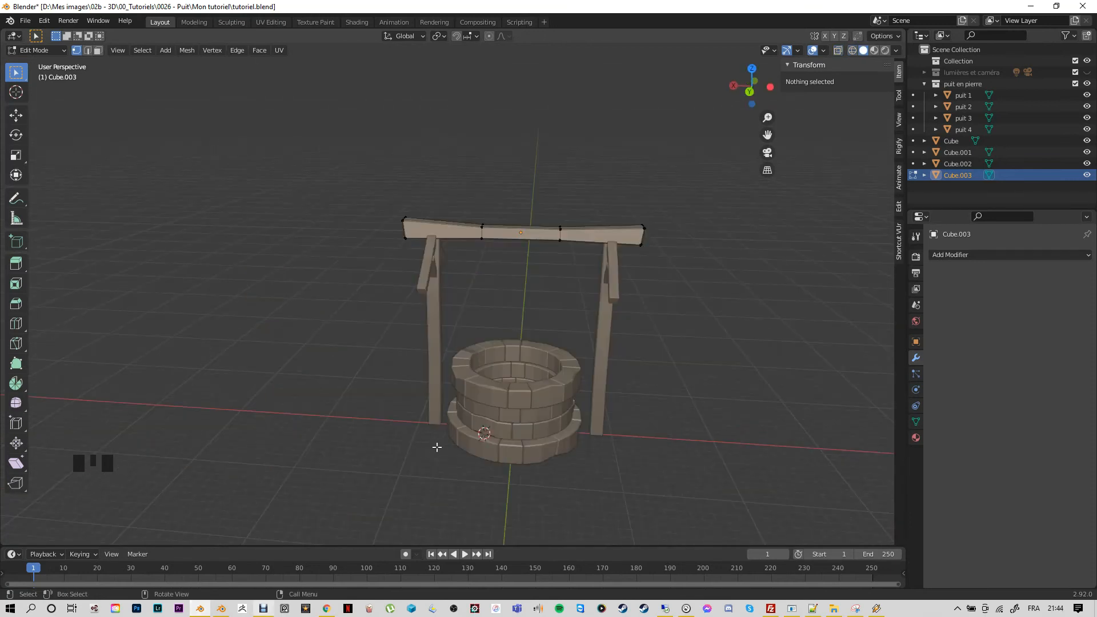